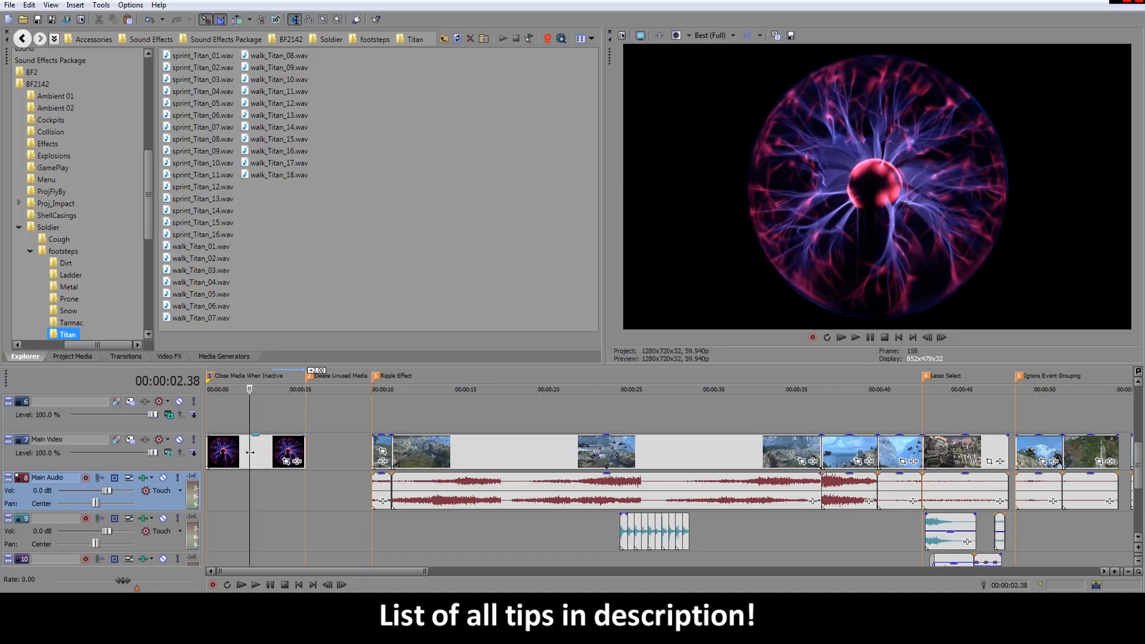
left_click(226, 452)
left_click_drag(225, 451, 276, 472)
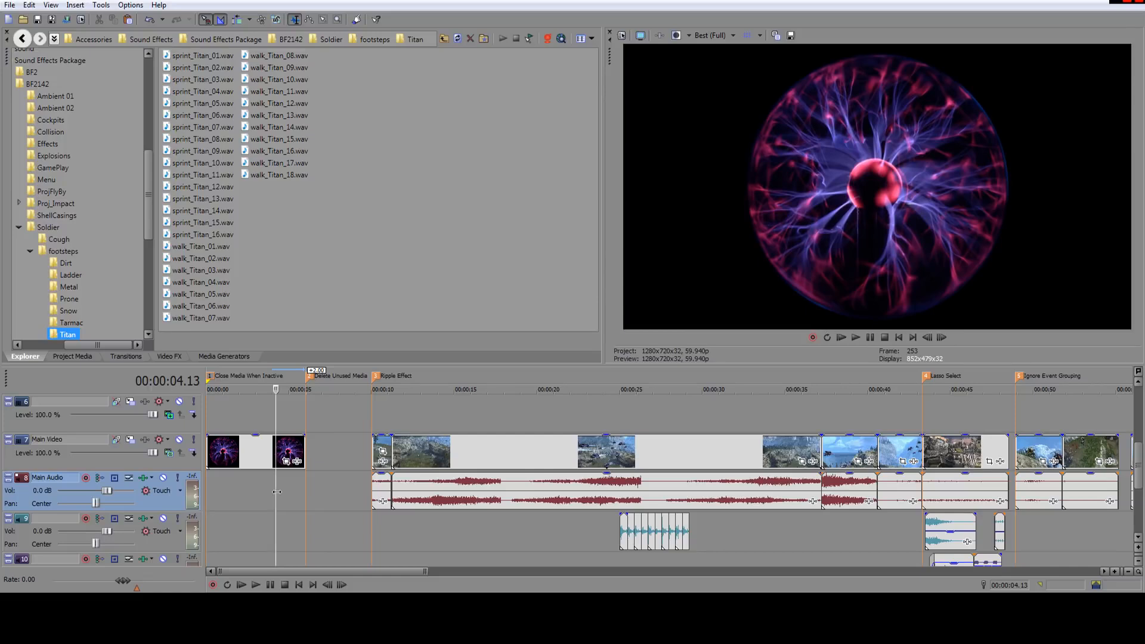
mouse_move(276, 492)
left_mouse_down()
mouse_move(290, 495)
mouse_move(261, 495)
mouse_move(290, 495)
mouse_move(275, 496)
left_mouse_up()
left_click_drag(275, 496, 258, 498)
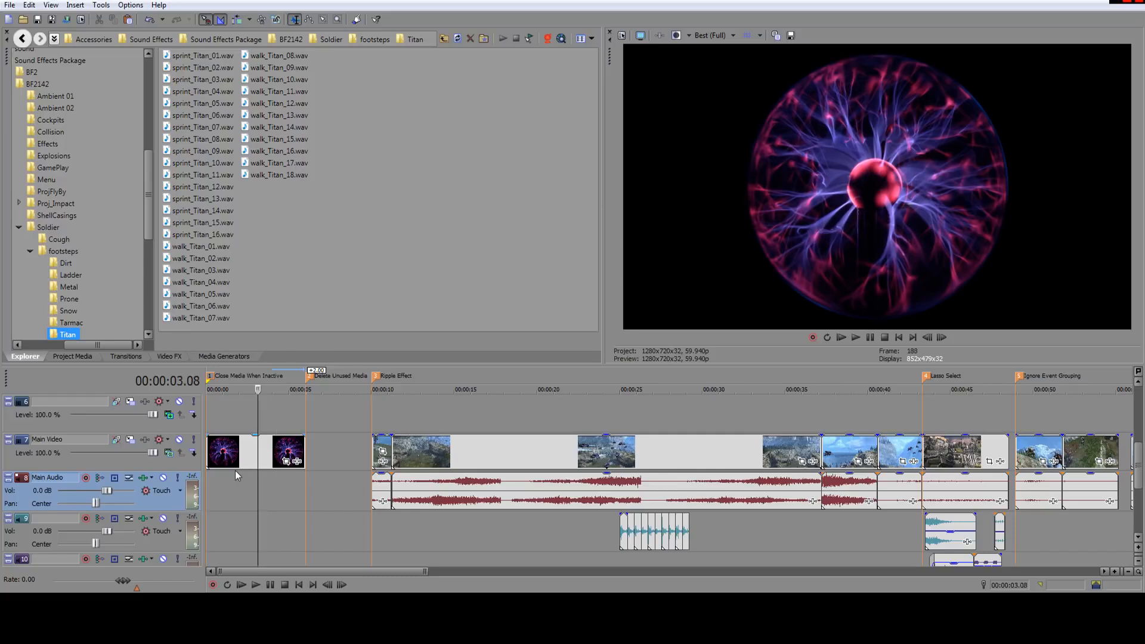
left_click(233, 413)
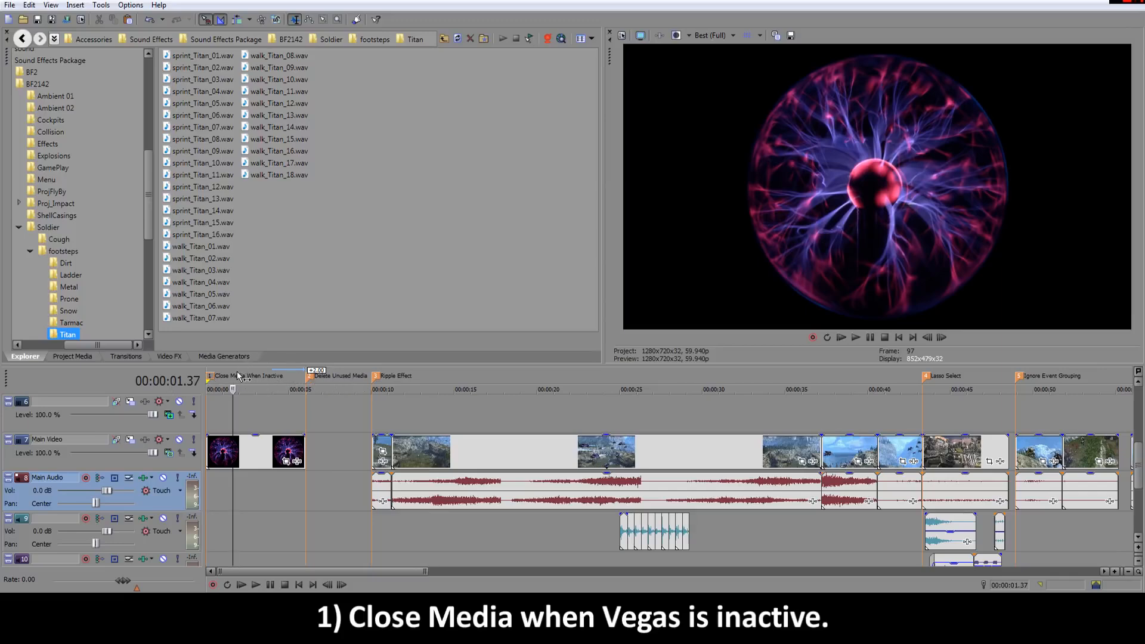
left_click(130, 5)
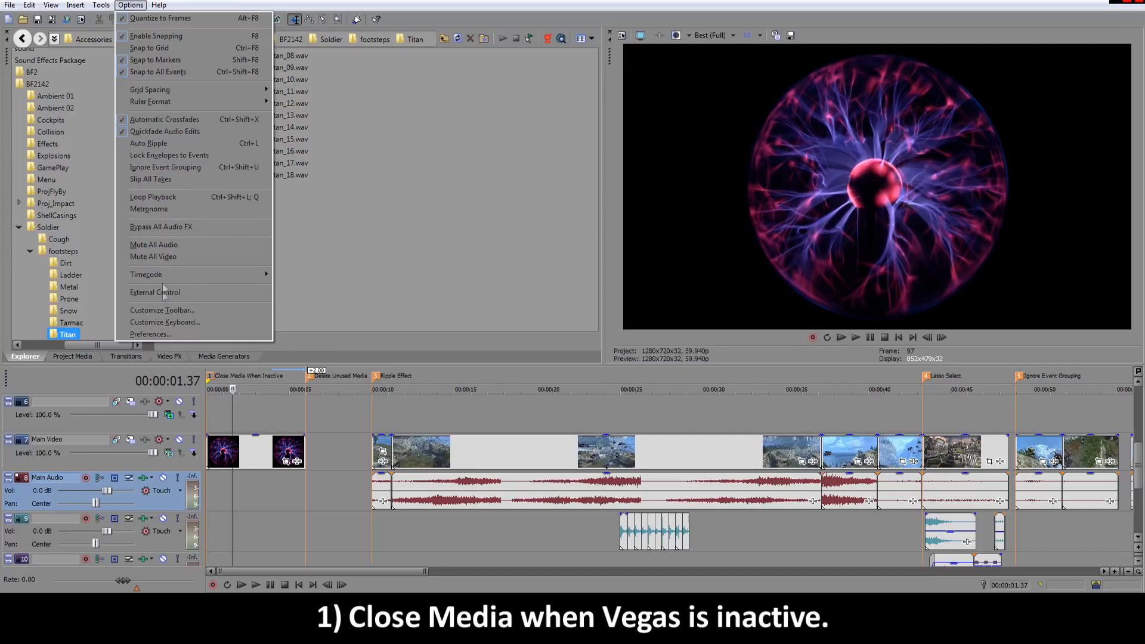
left_click(151, 334)
left_click_drag(528, 66, 417, 66)
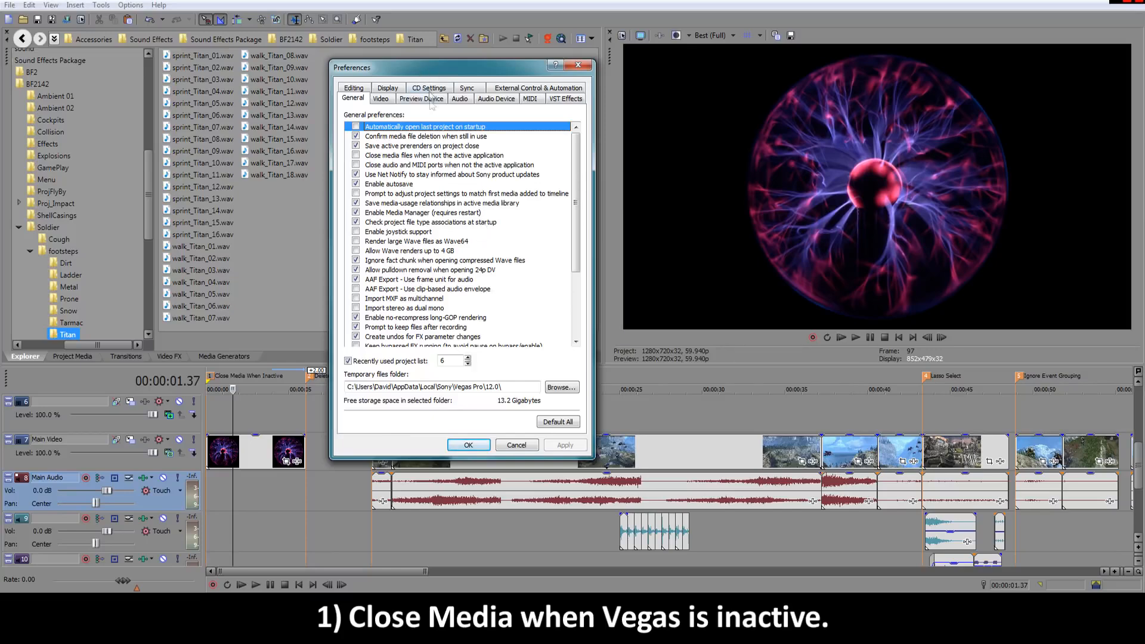
left_click(577, 66)
Step: In the general preferences, turn off closing media files and closing audio and MIDI ports when not the active application, and apply the settings
left_click(131, 5)
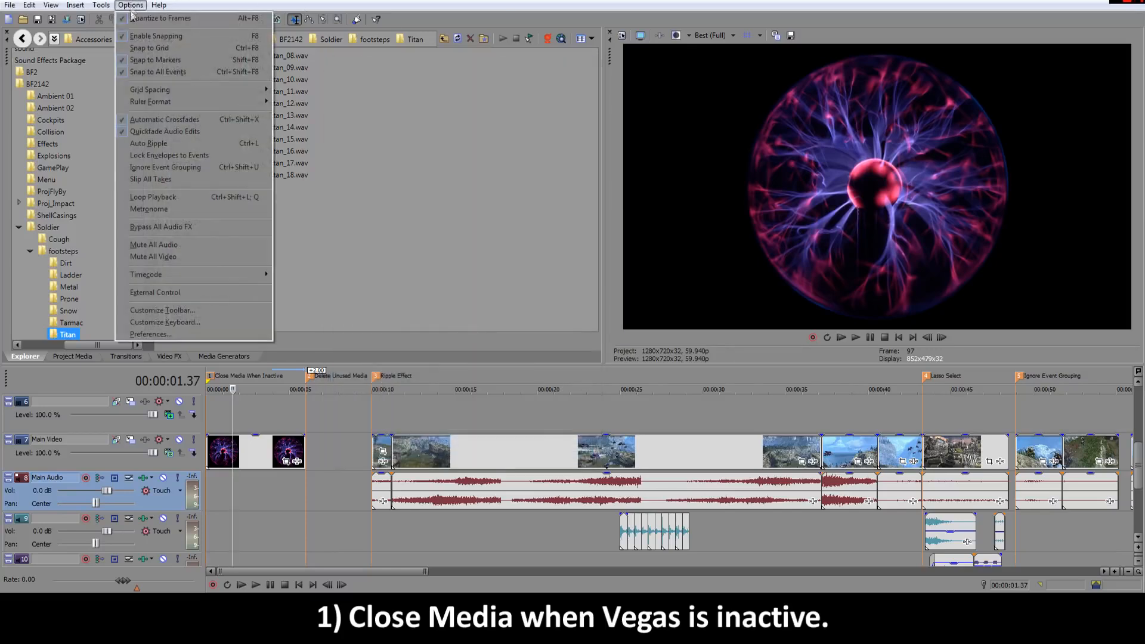
left_click(150, 334)
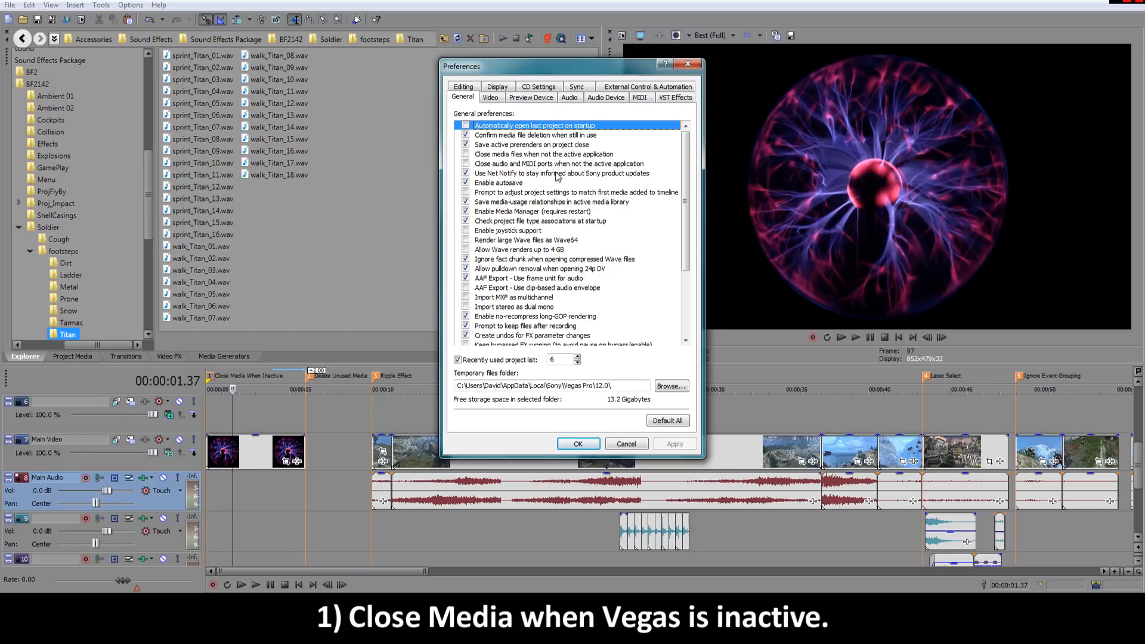
left_click(466, 154)
left_click(466, 164)
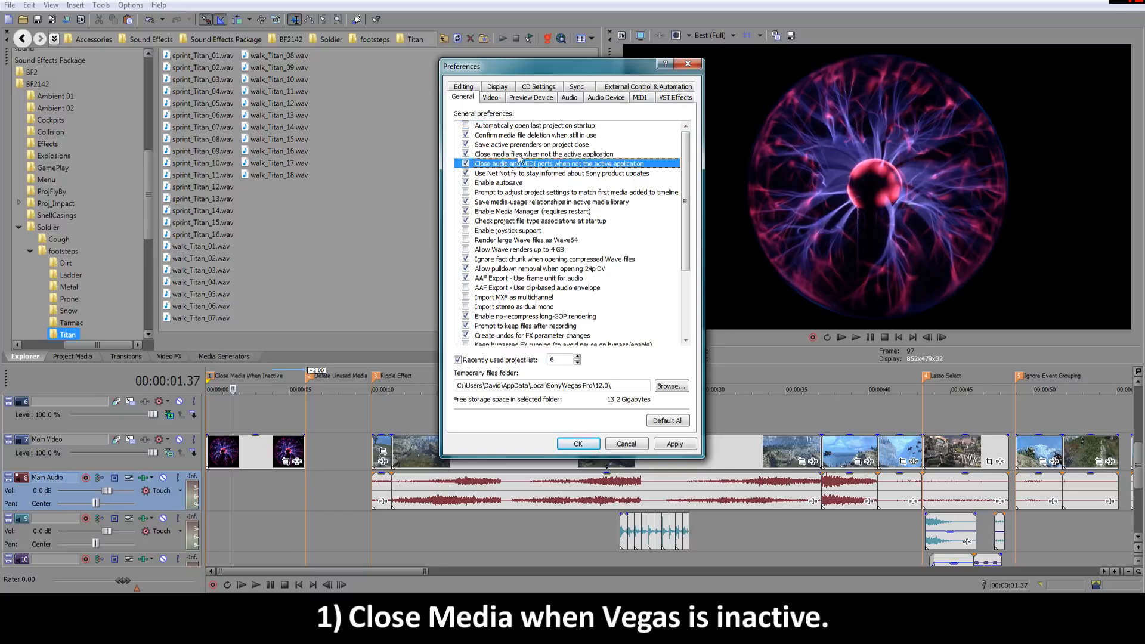
left_click(465, 154)
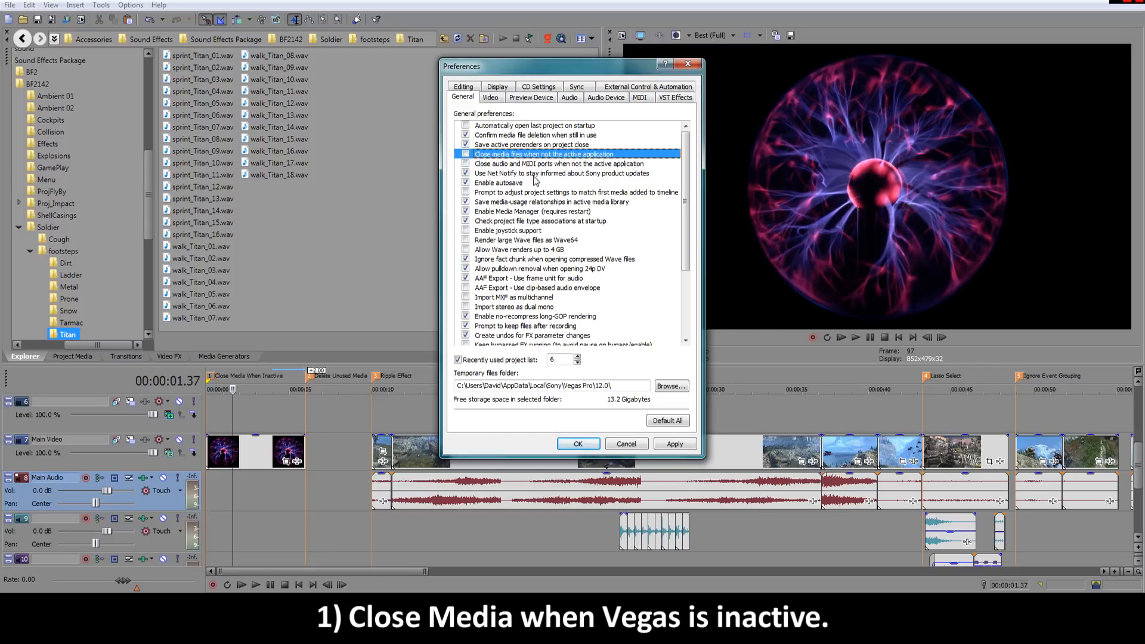
left_click(675, 444)
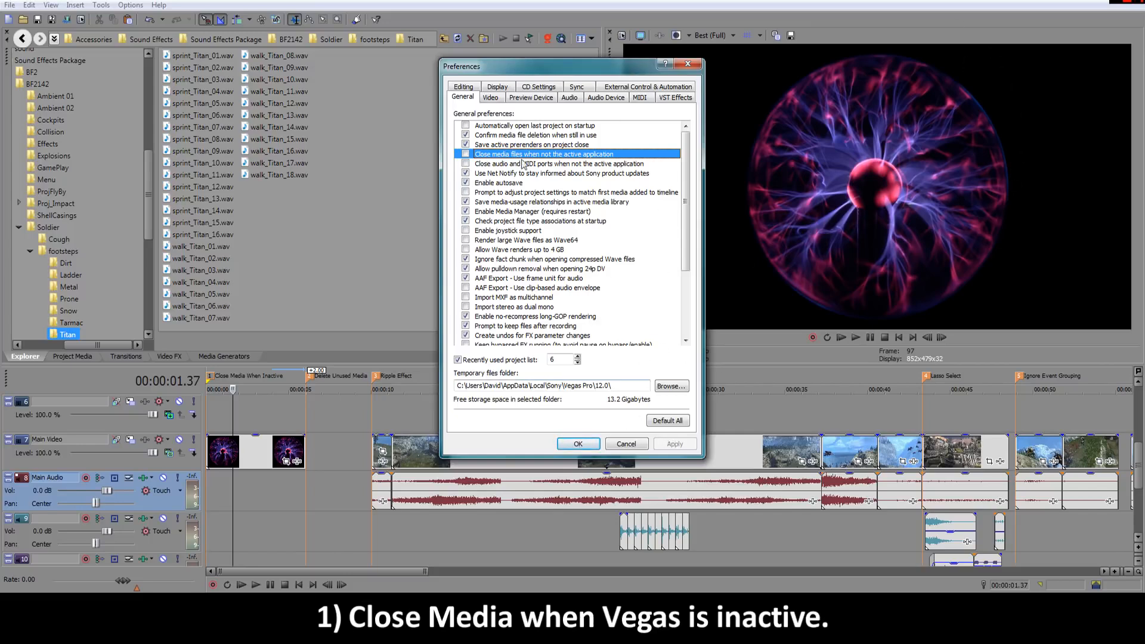
left_click(579, 445)
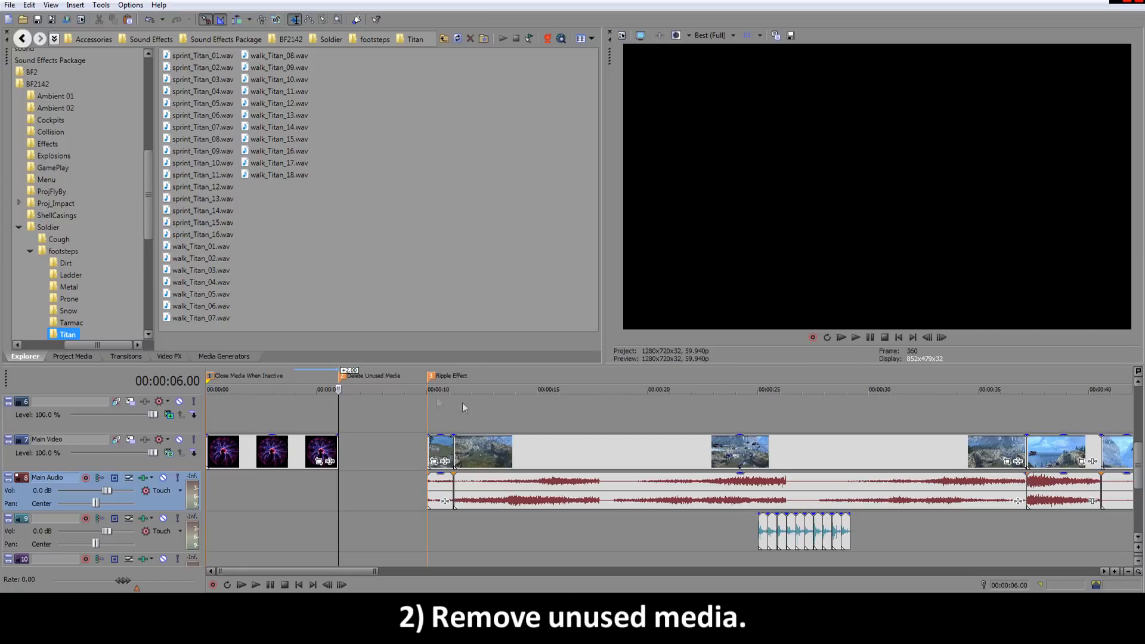
Step: Show the project media list and look through the media it contains
left_click(88, 355)
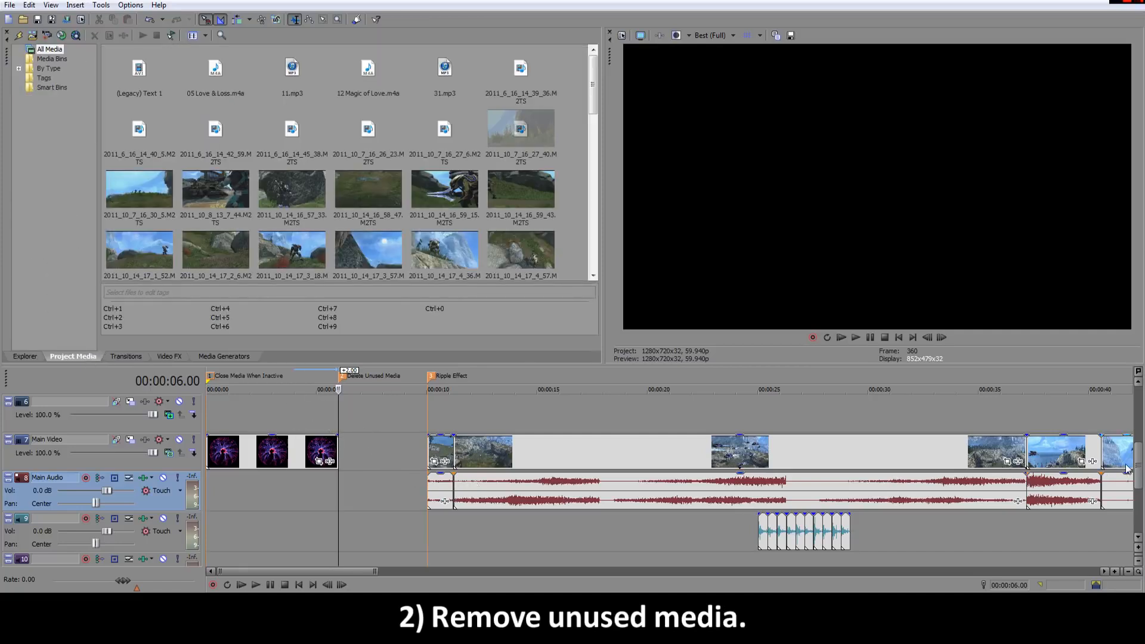
scroll(1142, 474, "down", 1)
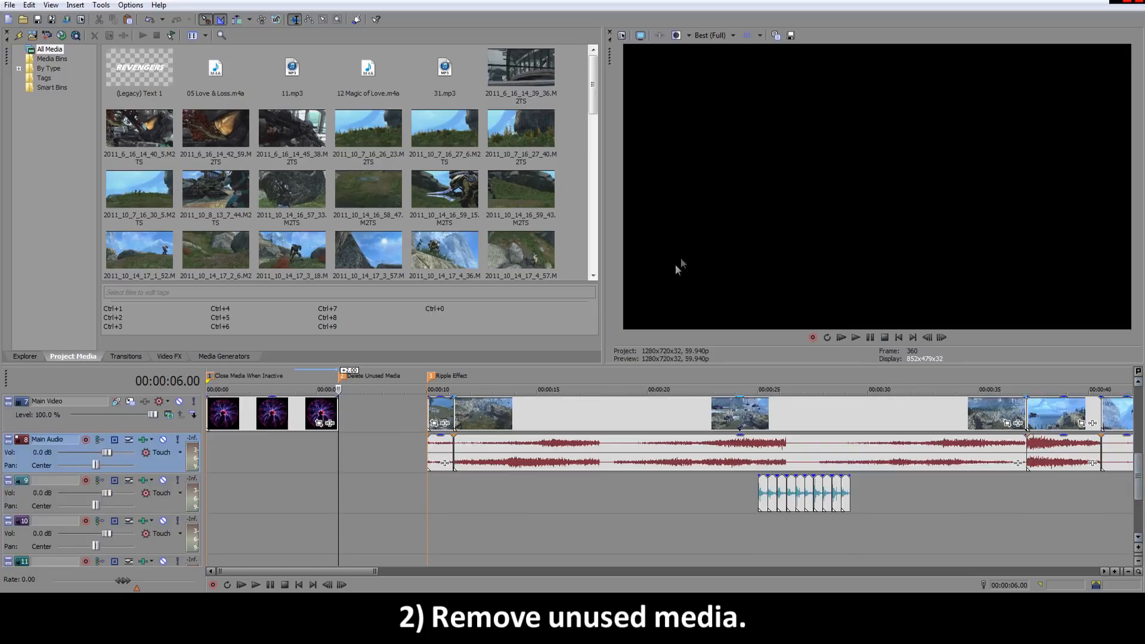
left_click_drag(593, 83, 583, 58)
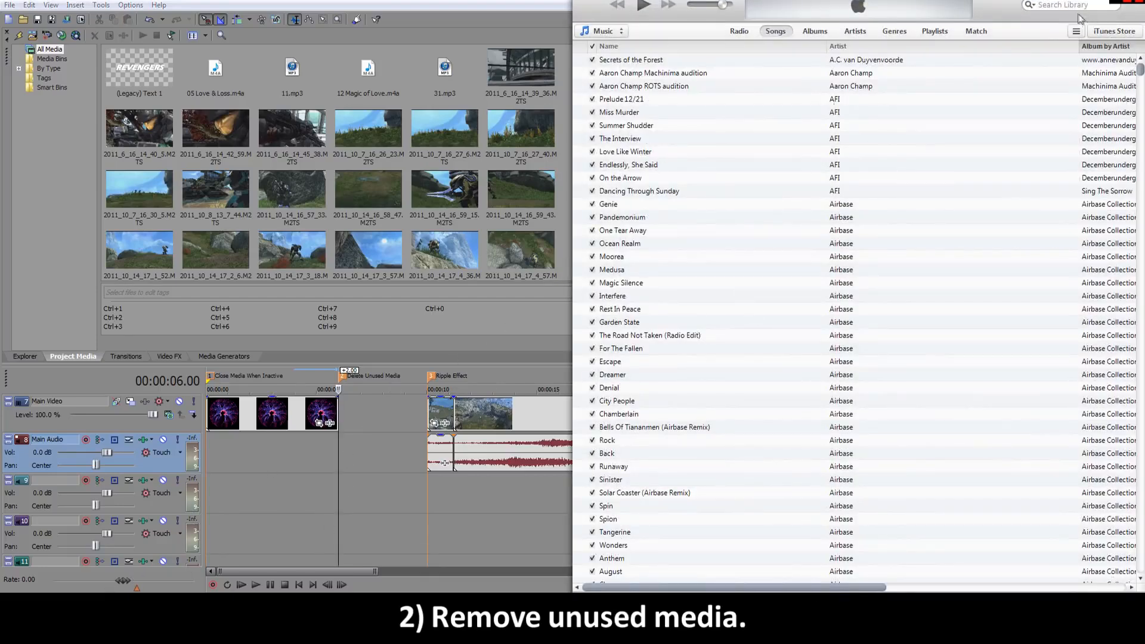
Step: Switch to iTunes and search the music library for "two steps from hell"
left_click(1074, 5)
type("two steps")
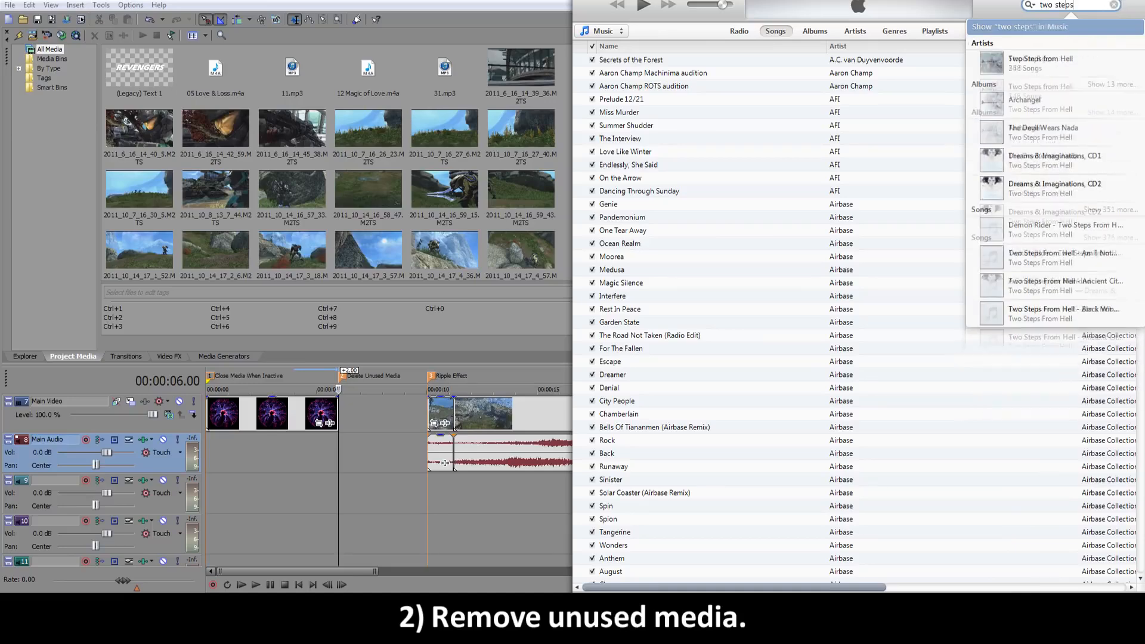
type(" from hell")
key("Return")
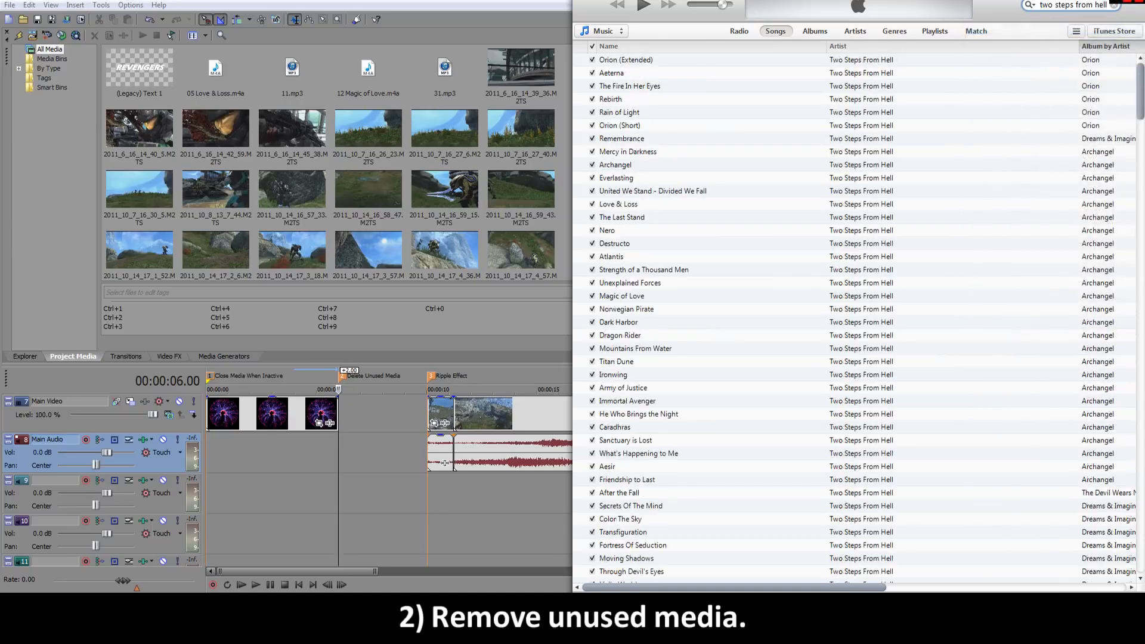
Step: Bring Titan Dune and Army of Justice from iTunes onto audio track 9 one at a time, deleting each from the timeline
left_click_drag(794, 363, 359, 483)
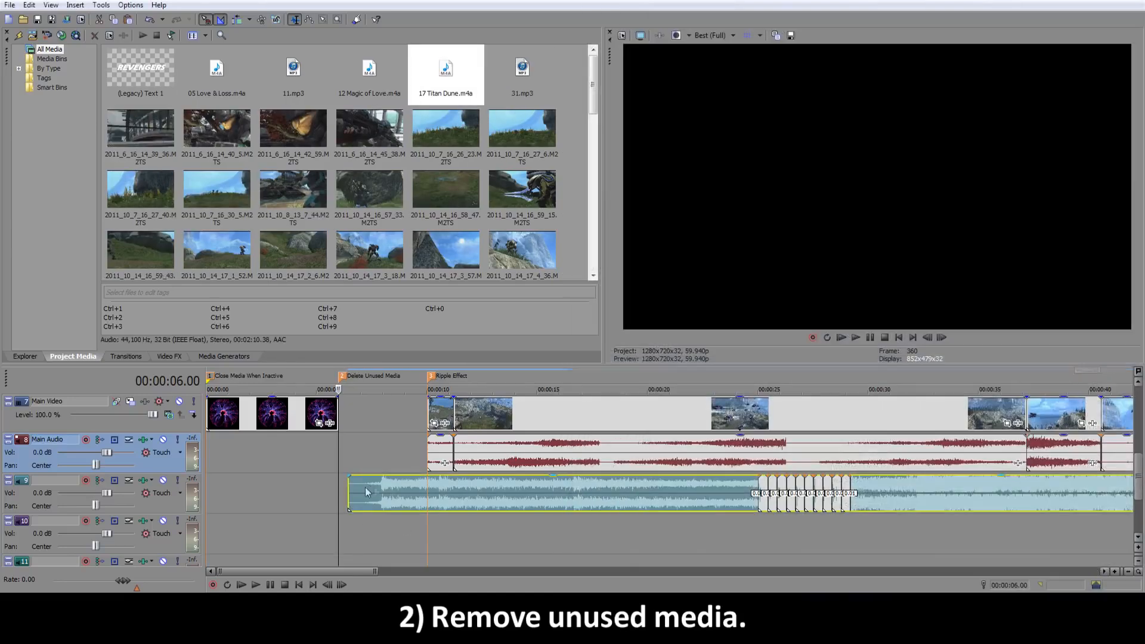
key("Delete")
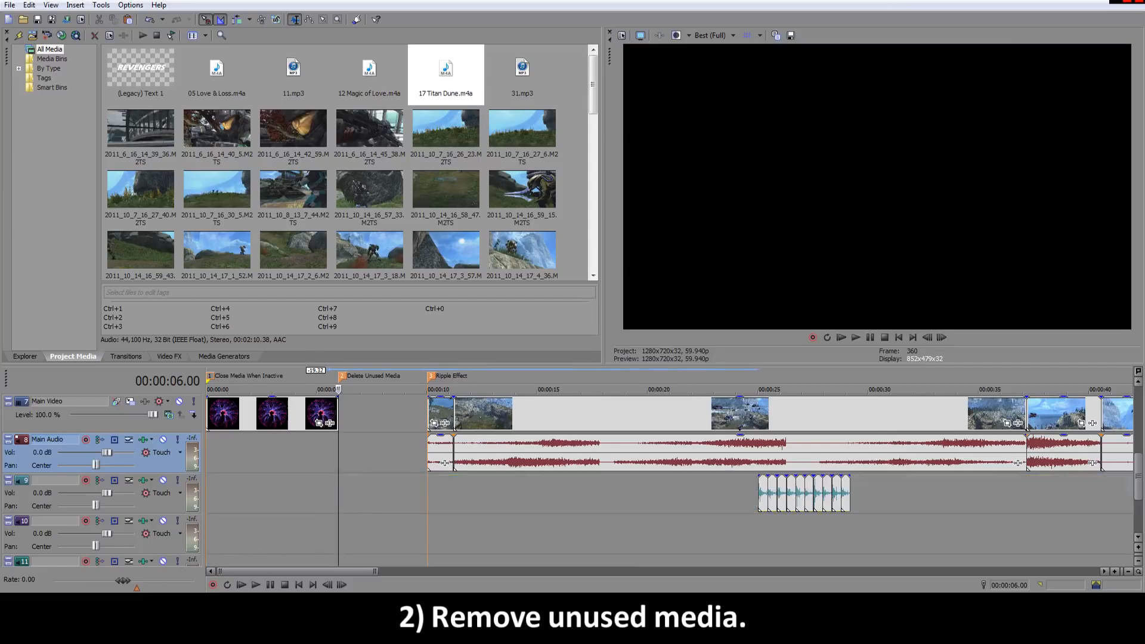
key("alt+Tab")
left_click_drag(587, 392, 367, 493)
key("Delete")
Step: Bring What's Happening to Me from iTunes onto audio track 9, and delete it from the timeline
key("alt+Tab")
left_click_drag(657, 454, 294, 488)
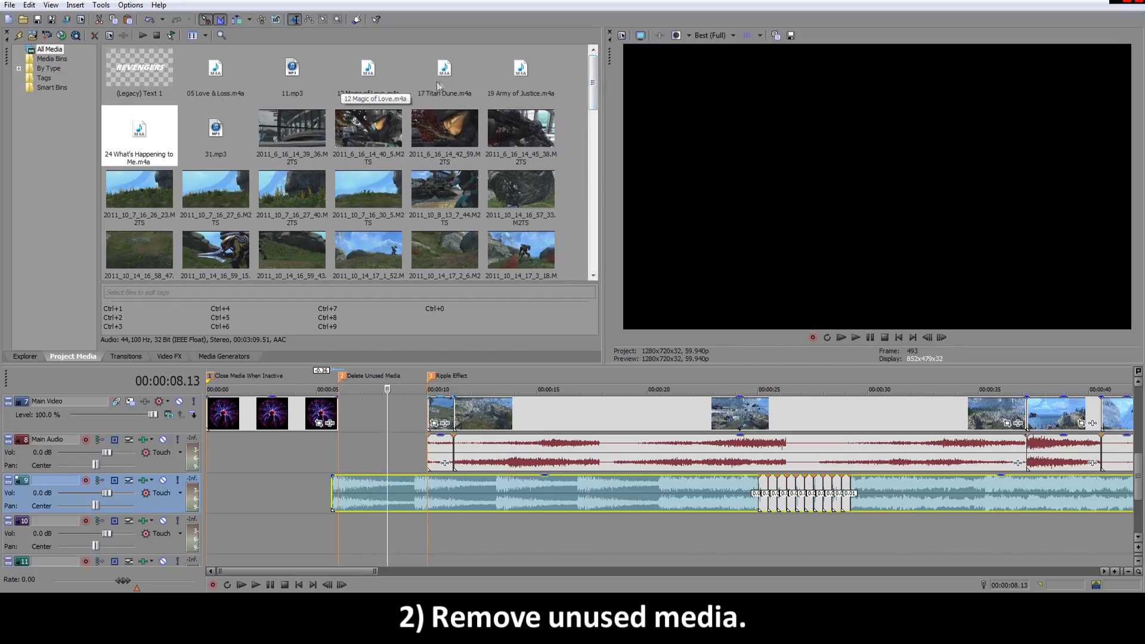
left_click(362, 493)
key("Delete")
Step: Remove all unused media from the project media list
left_click_drag(363, 487, 338, 484)
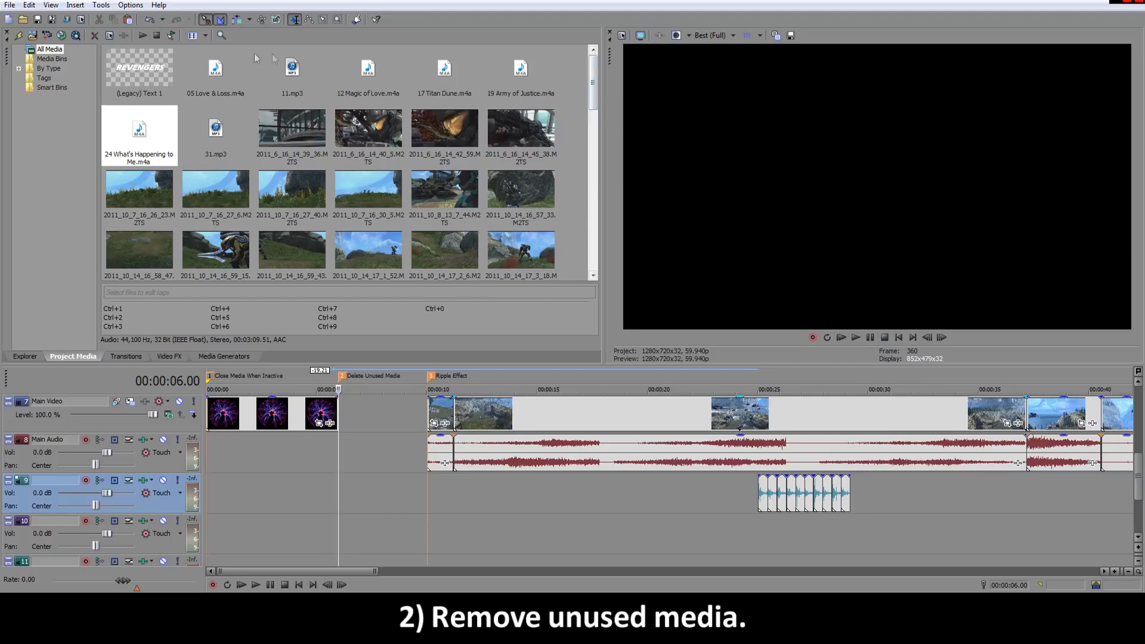
left_click(19, 37)
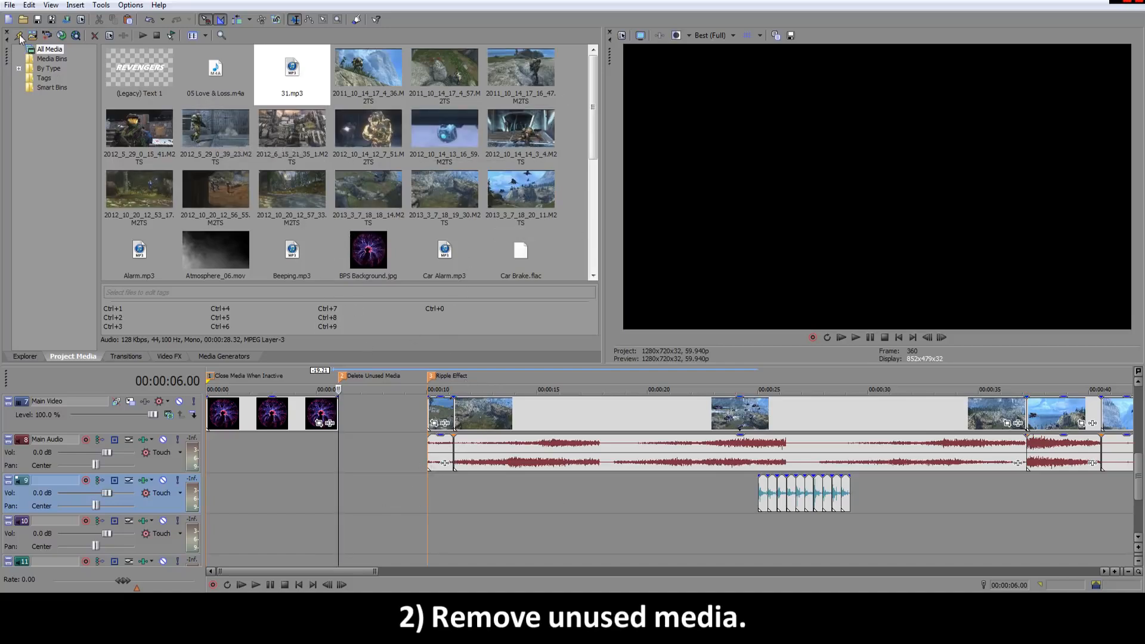
left_click(374, 494)
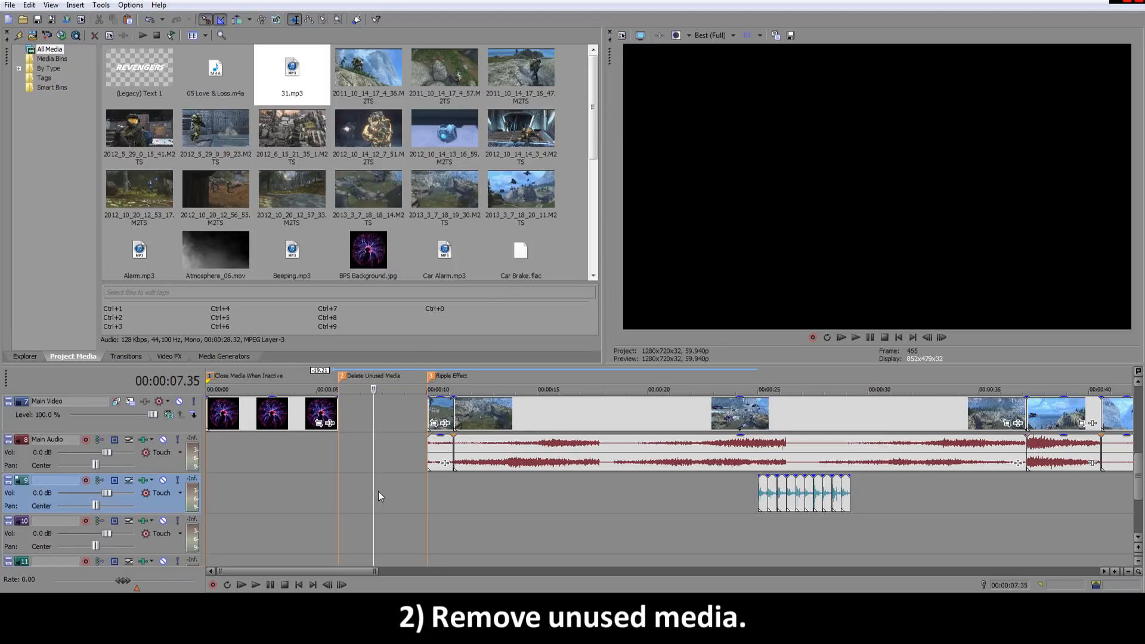
scroll(380, 485, "down", 2)
left_click_drag(593, 146, 584, 89)
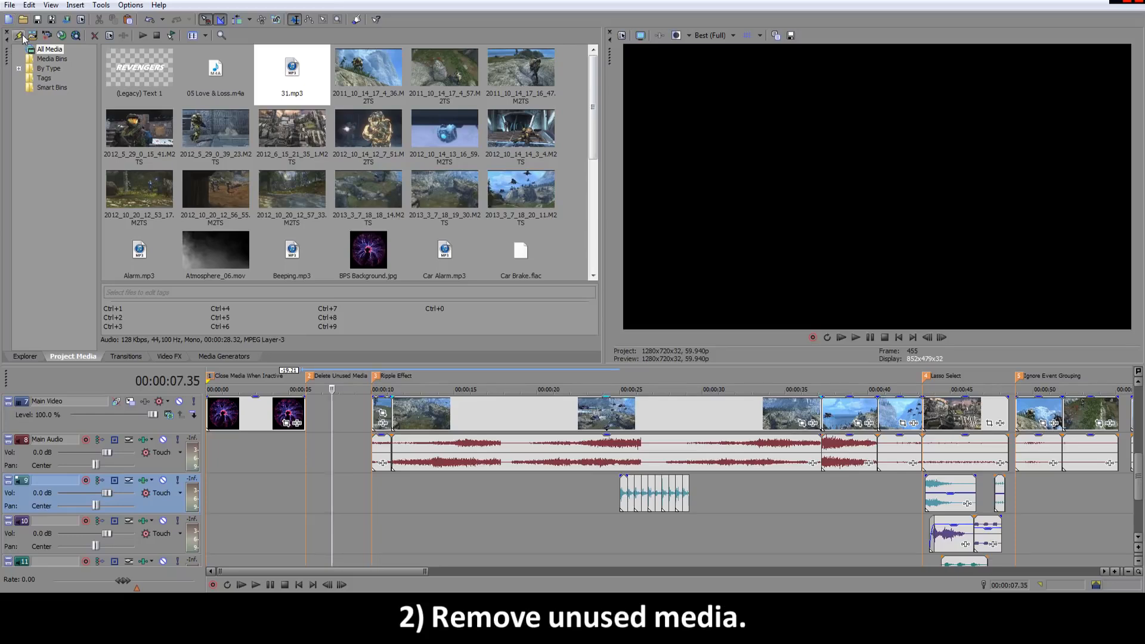
left_click_drag(332, 456, 337, 458)
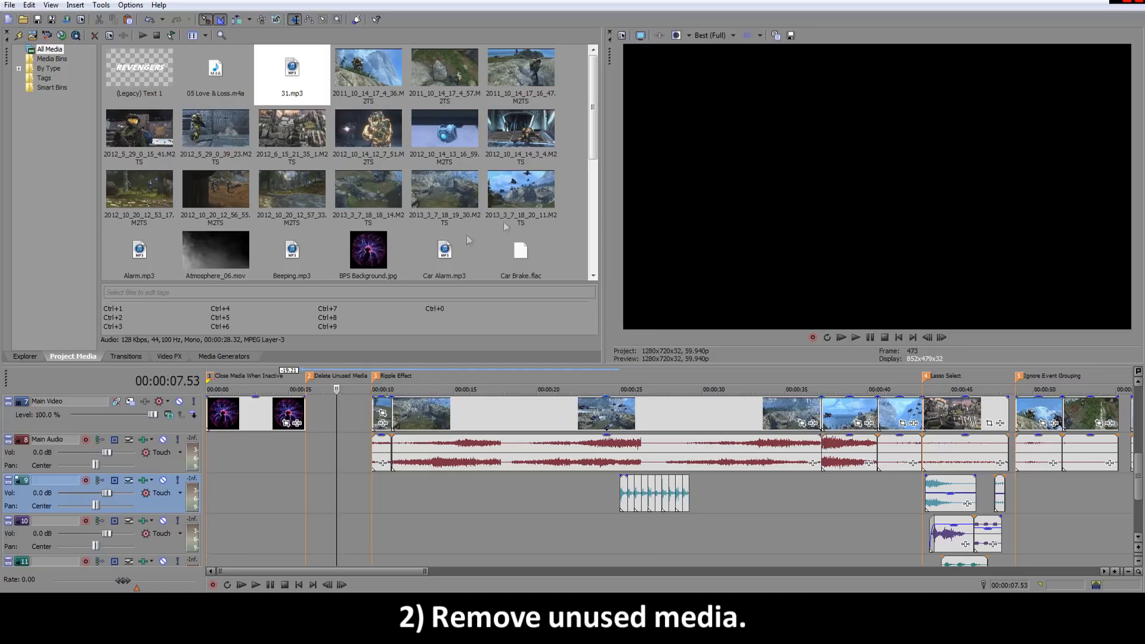
Step: Move the playhead to the Ripple Effect marker and enable Auto Ripple for the timeline
left_click(375, 494)
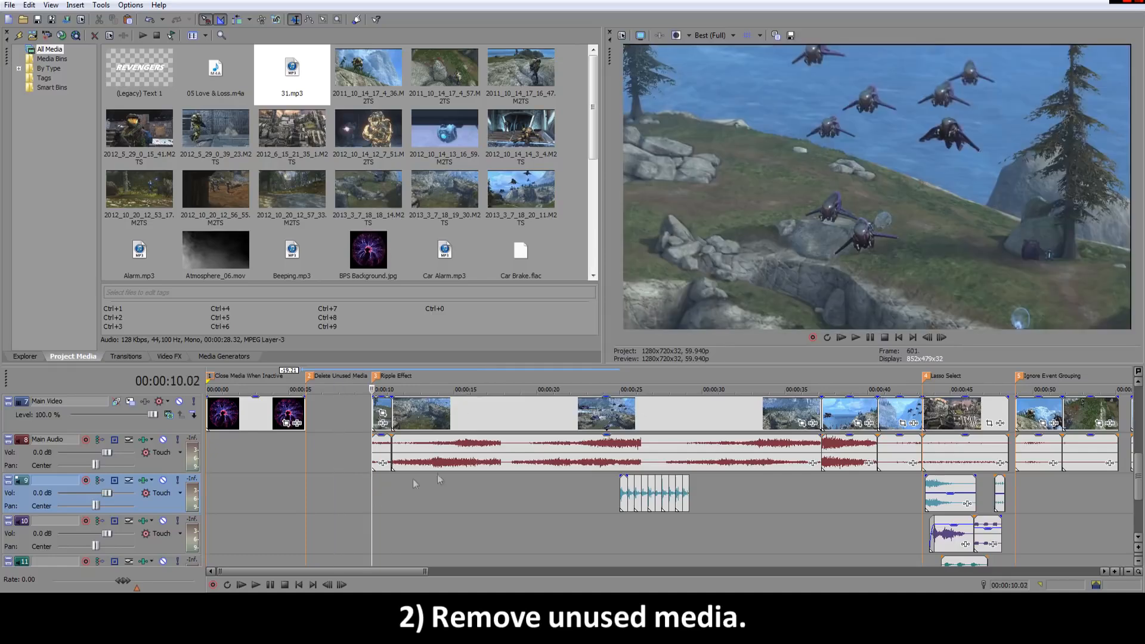
scroll(412, 484, "down", 1)
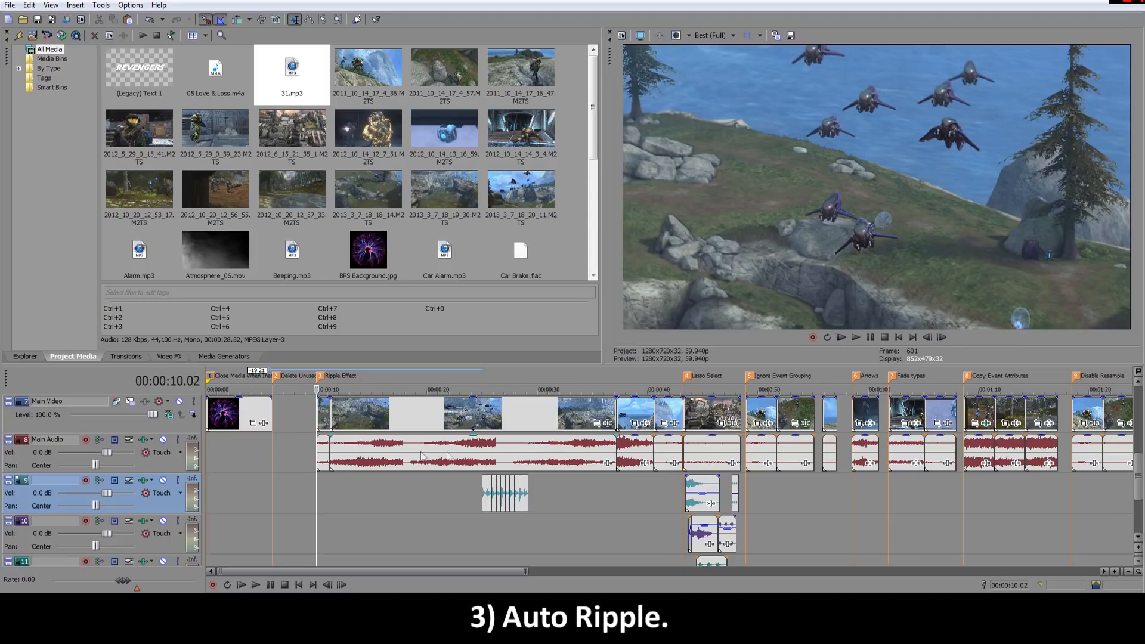
scroll(607, 457, "down", 1)
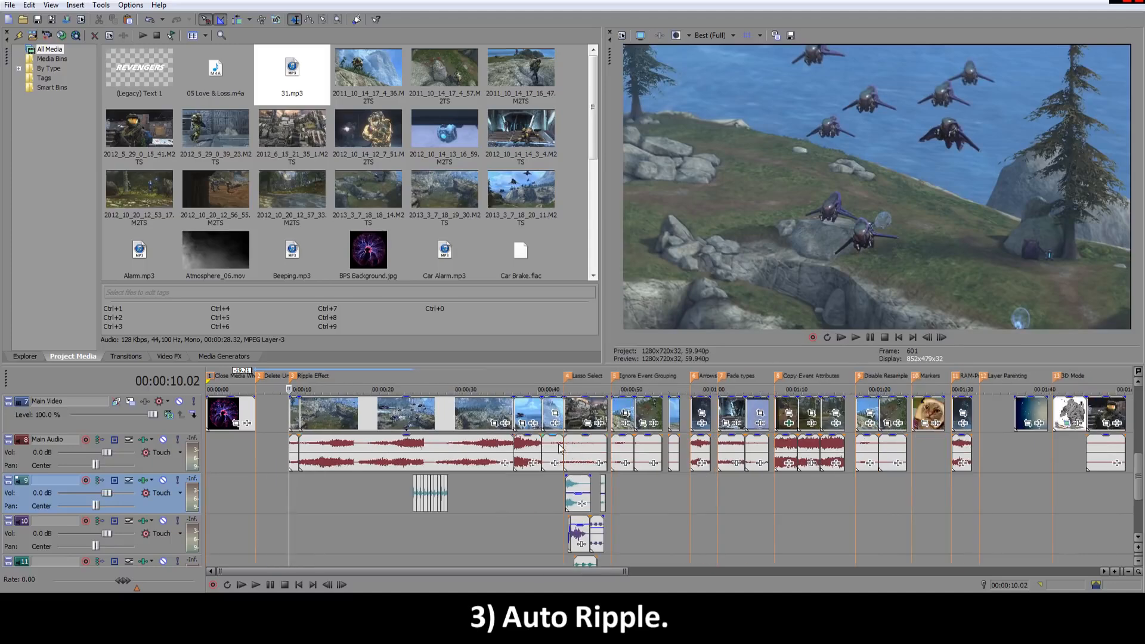
scroll(636, 488, "down", 1)
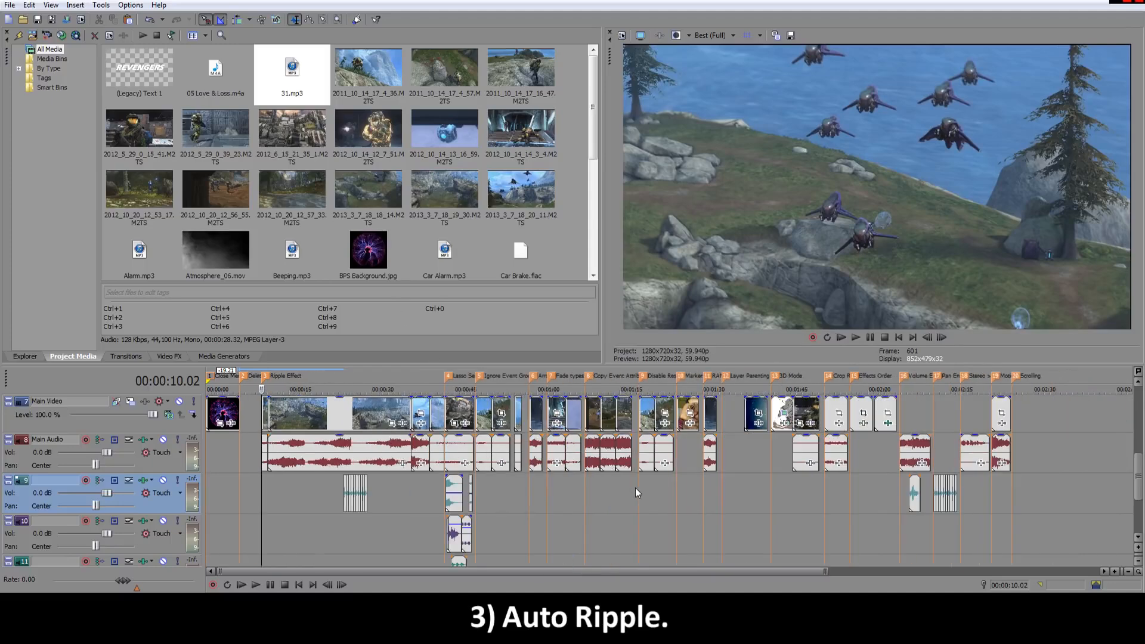
scroll(635, 488, "up", 2)
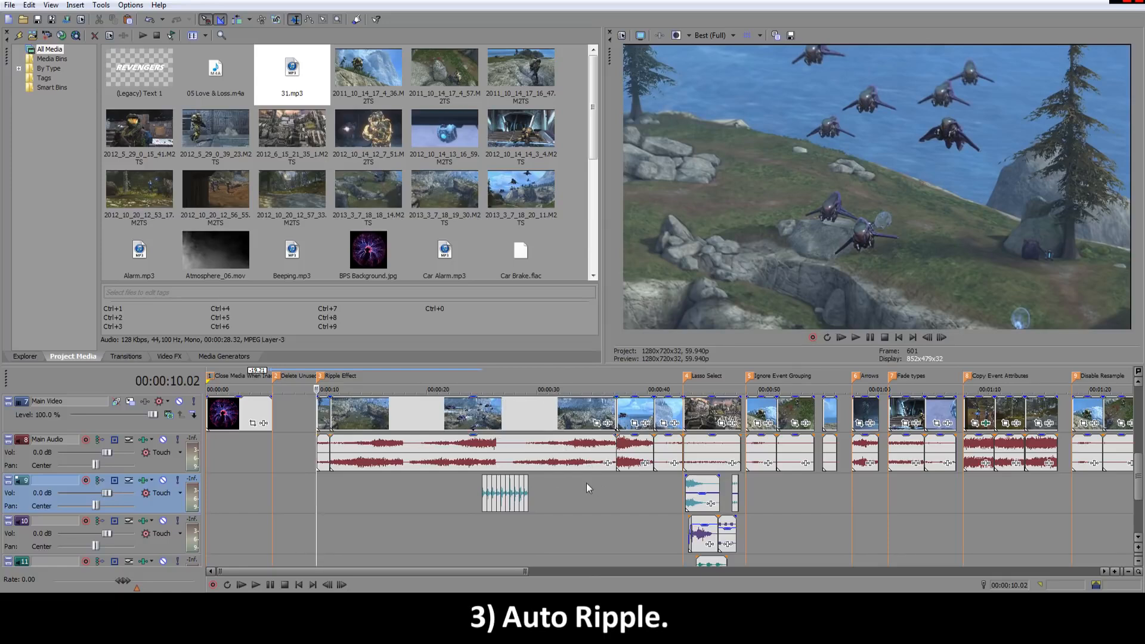
left_click(237, 20)
scroll(526, 481, "up", 6)
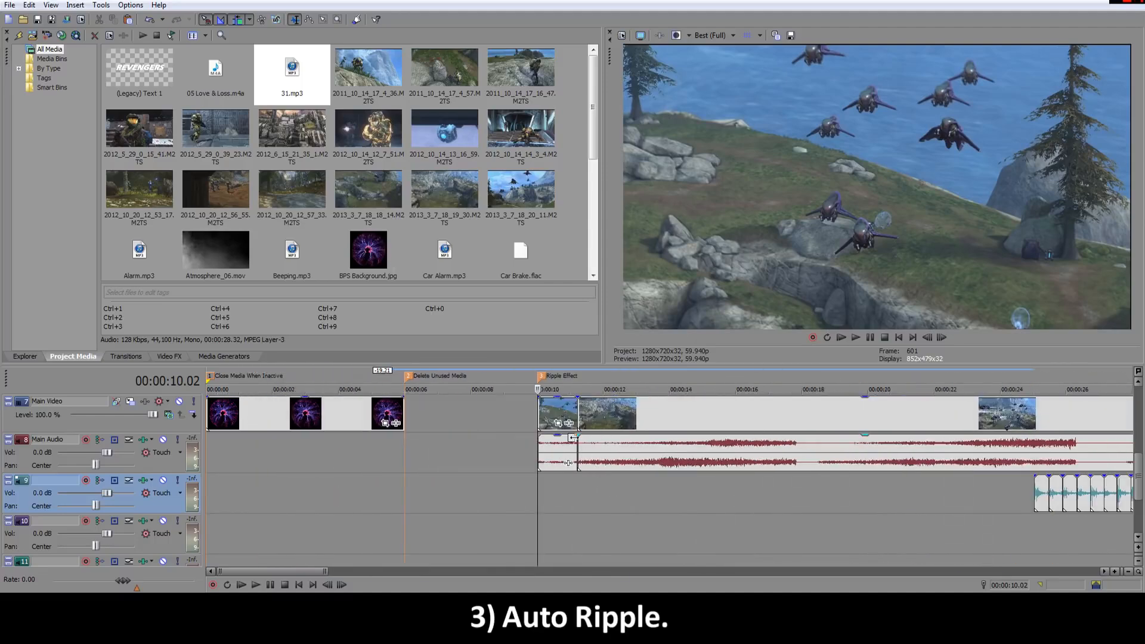
Step: Try shifting the long second clip after the Ripple Effect marker slightly later with Auto Ripple on, and move it back against the preceding clip
scroll(570, 437, "down", 3)
mouse_move(379, 406)
left_mouse_down()
mouse_move(369, 407)
mouse_move(380, 411)
left_mouse_up()
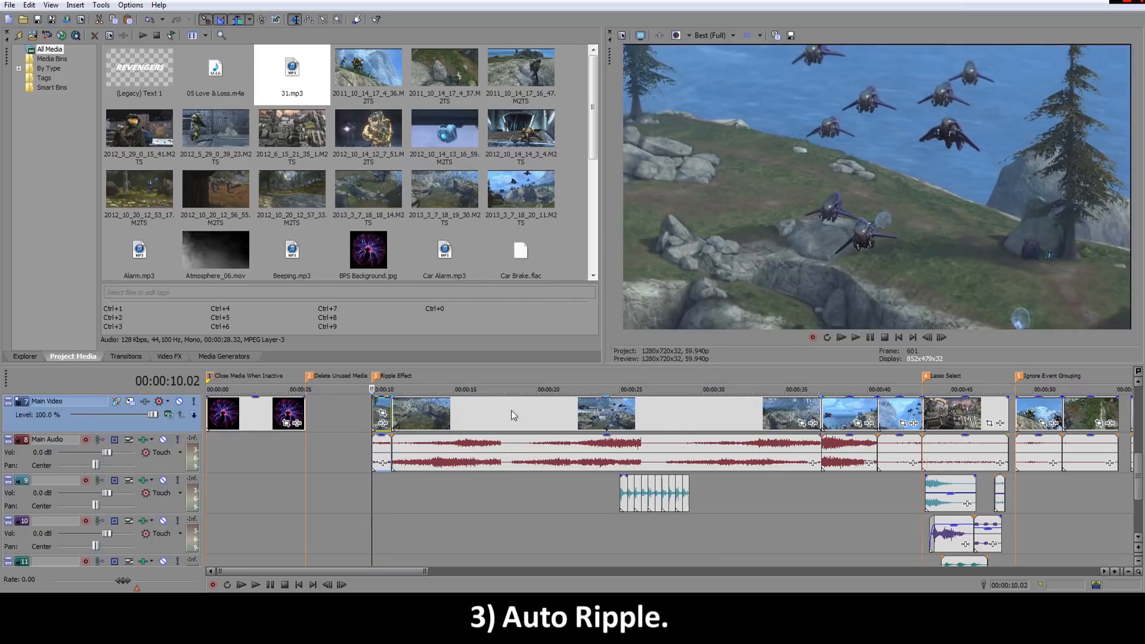
scroll(511, 411, "down", 3)
mouse_move(298, 416)
left_mouse_down()
mouse_move(333, 415)
mouse_move(321, 414)
left_mouse_up()
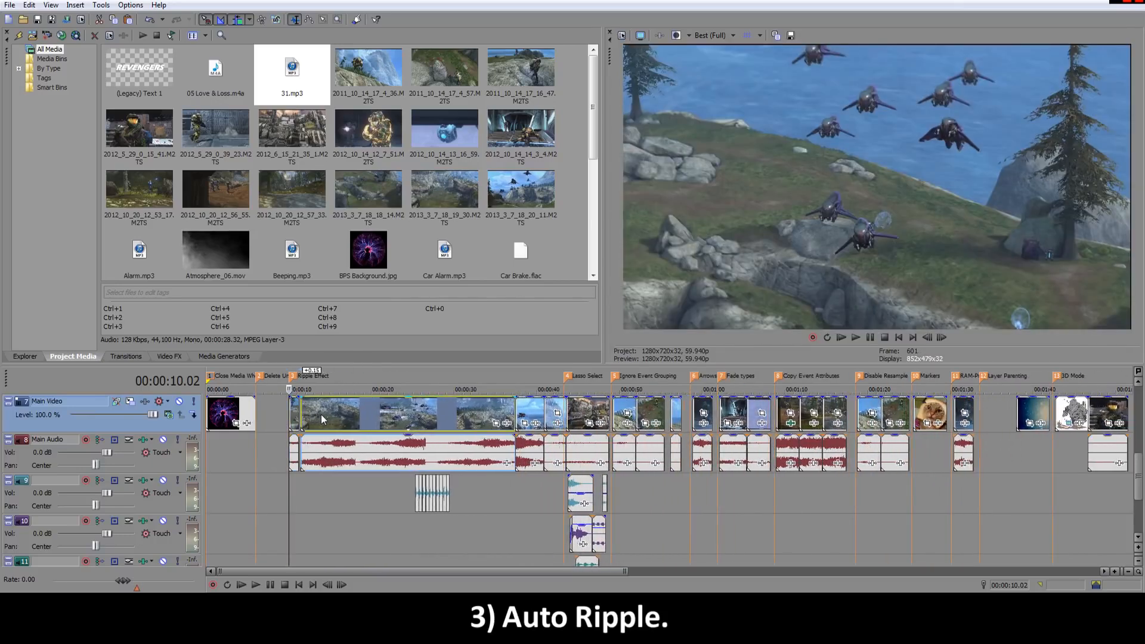
left_click_drag(533, 413, 538, 415)
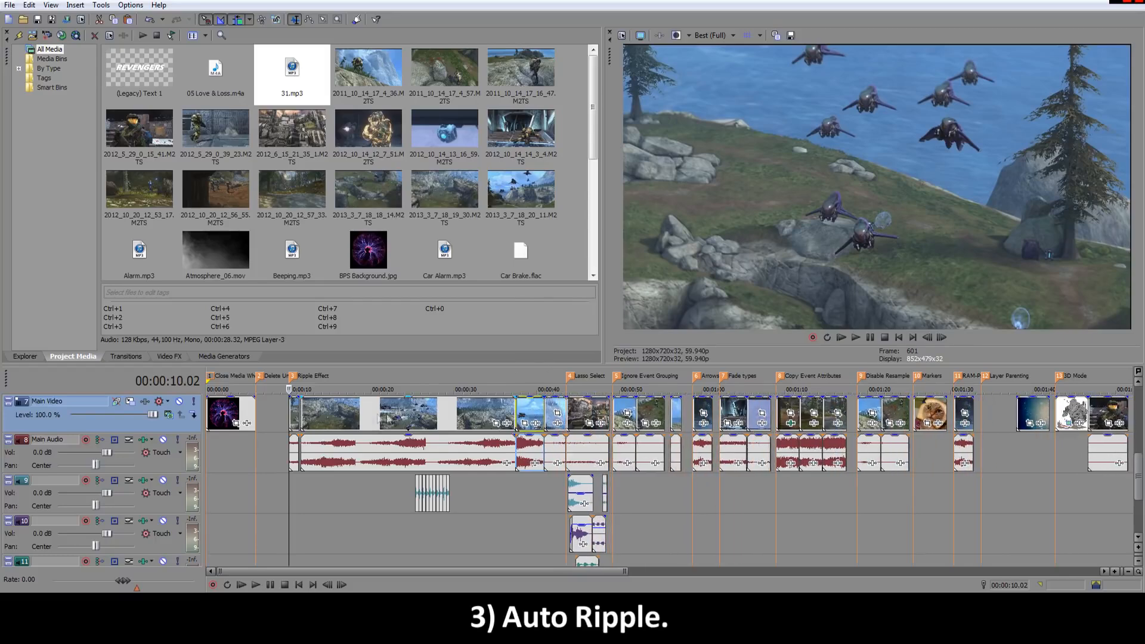
left_click(299, 412)
left_click_drag(325, 413, 322, 413)
Step: Place the playhead at 00:00:11.14, on the cut between the first two clips after the Ripple Effect marker
left_click(514, 494)
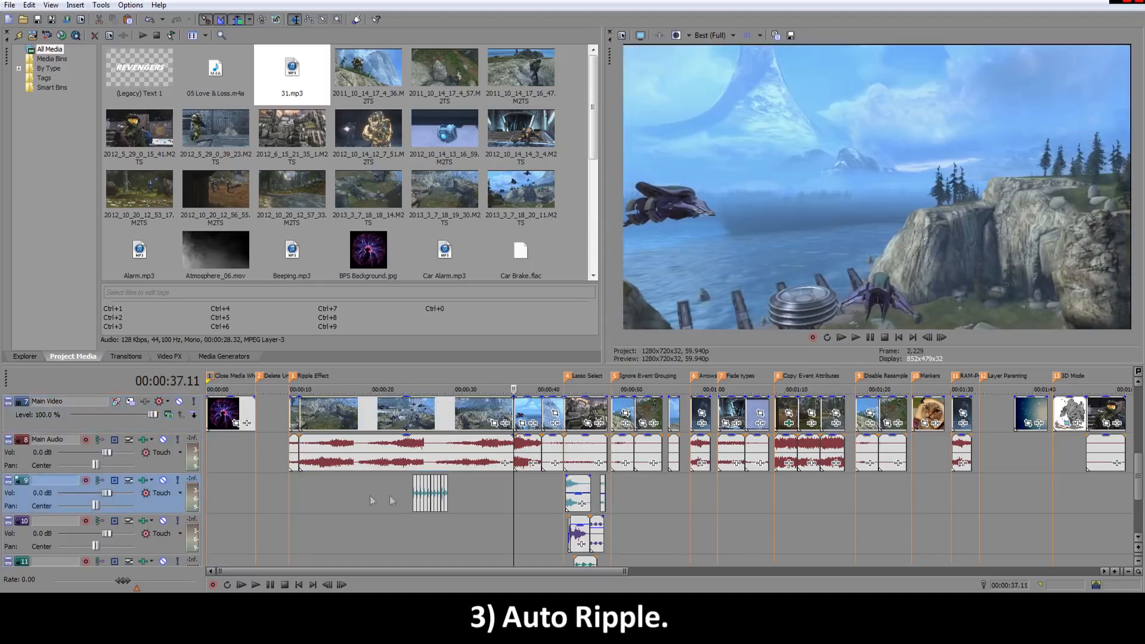
left_click(304, 494)
scroll(555, 501, "up", 2)
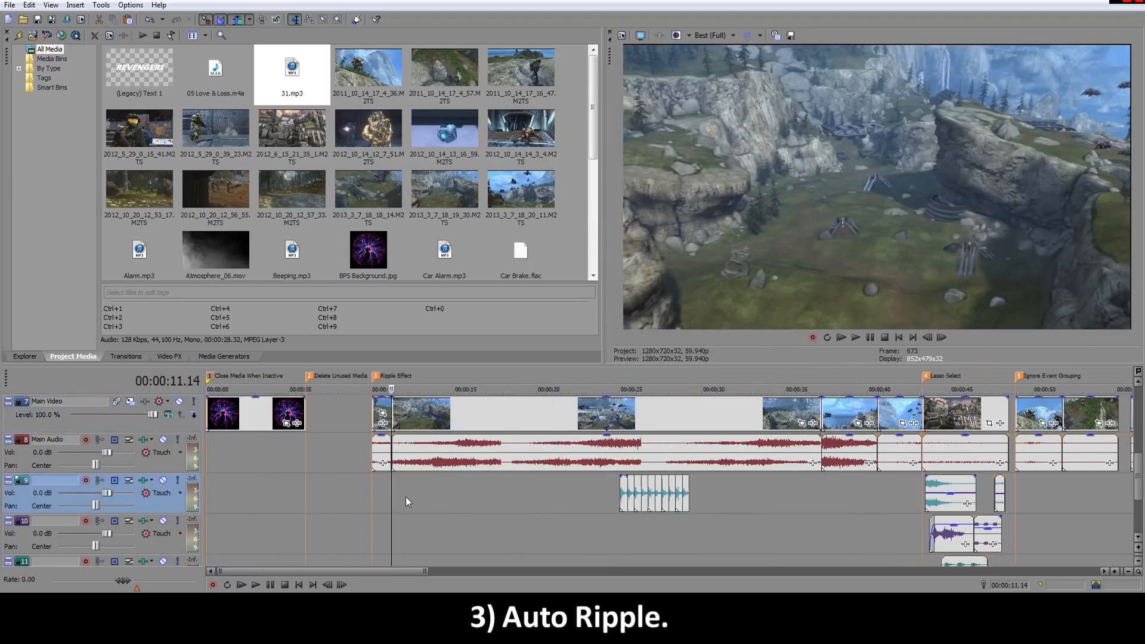
Step: Shift the long second clip to start at 00:00:12.27 with Auto Ripple on, and return it to 00:00:11.14
scroll(450, 498, "up", 2)
left_click_drag(486, 421, 507, 433)
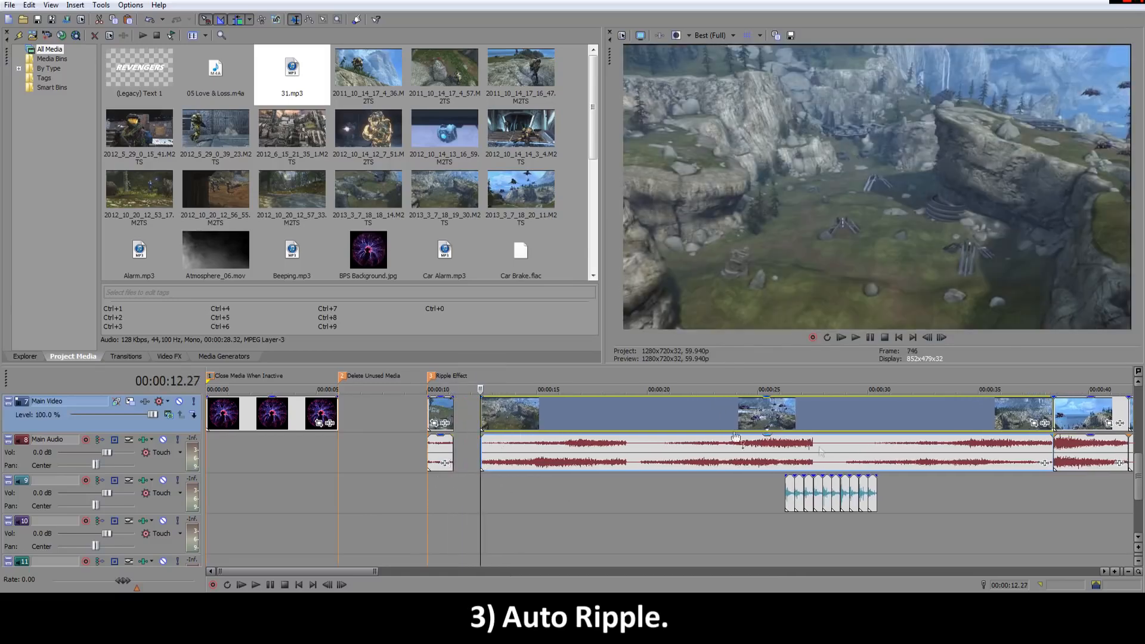
left_click_drag(541, 414, 510, 422)
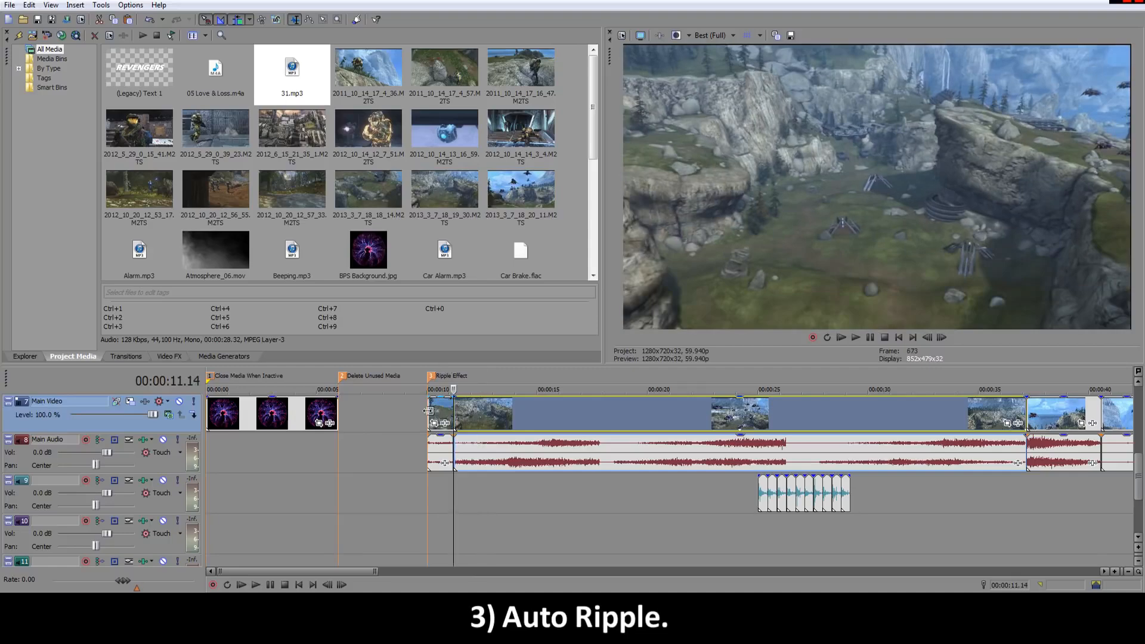
Step: Set Auto Ripple to Affected Tracks and try shifting the long main video clip later, leaving a gap after the first clip
left_click(430, 413)
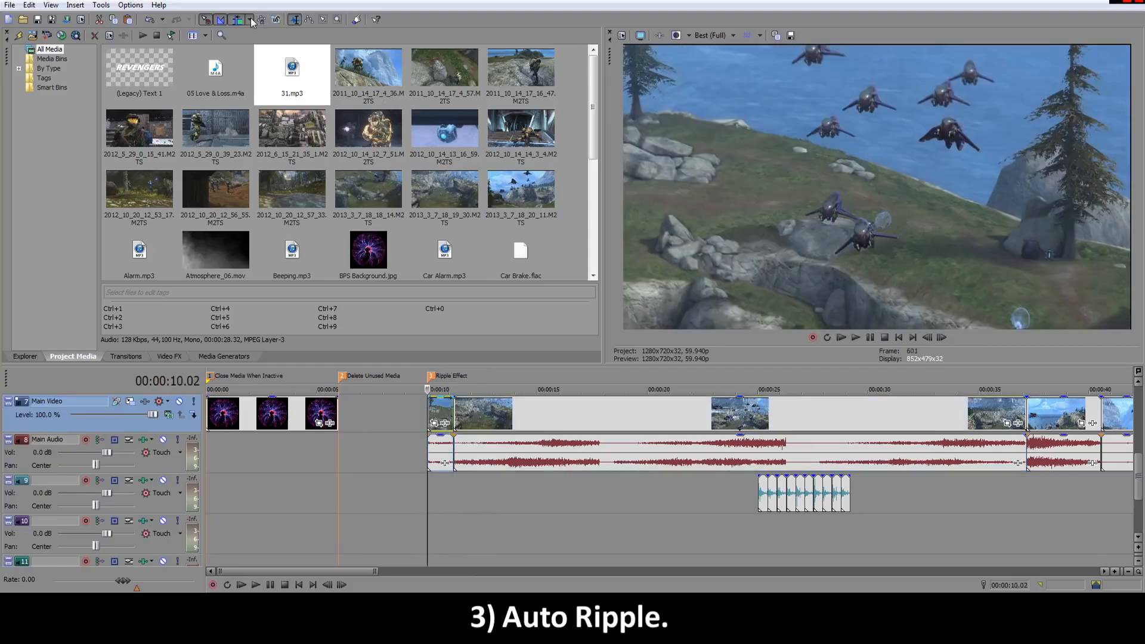
left_click(251, 20)
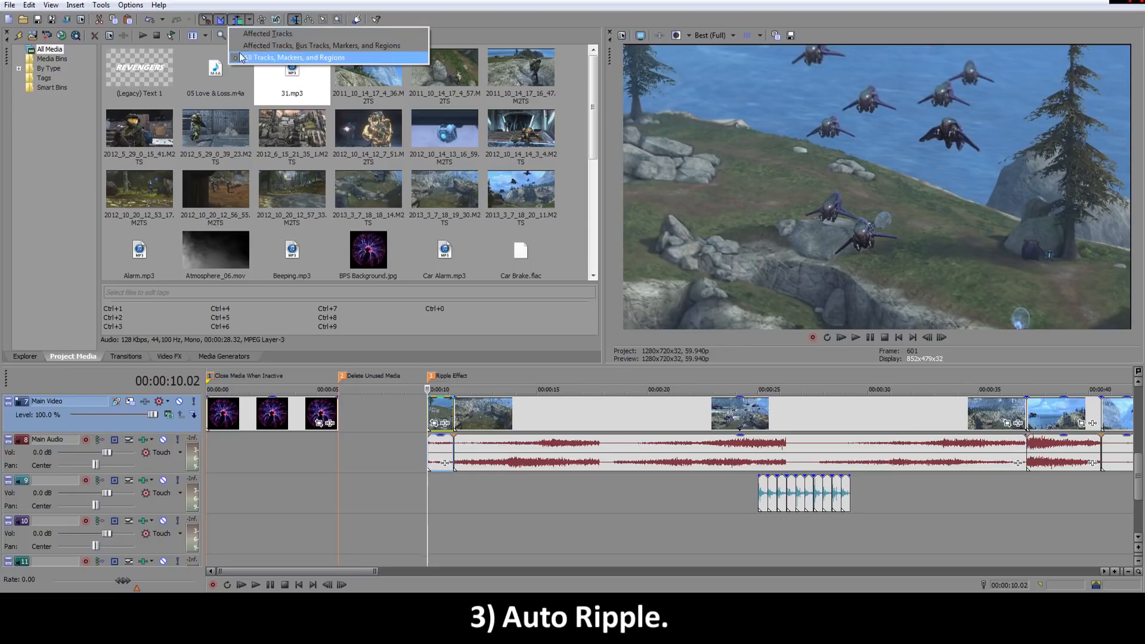
left_click(263, 34)
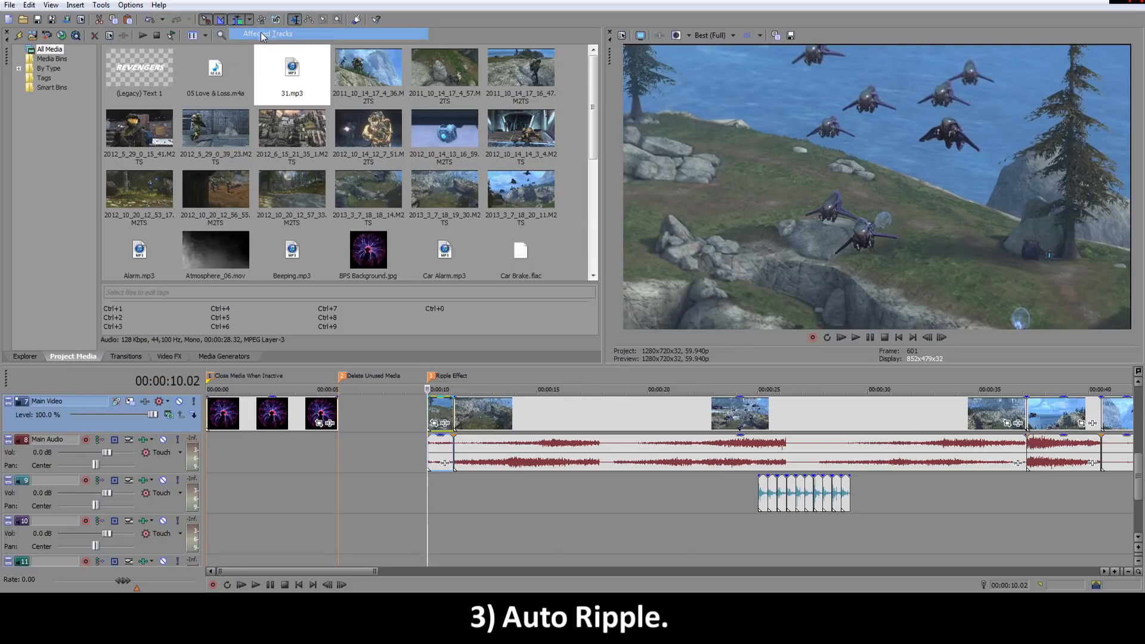
scroll(427, 416, "down", 3)
left_click_drag(410, 412, 451, 409)
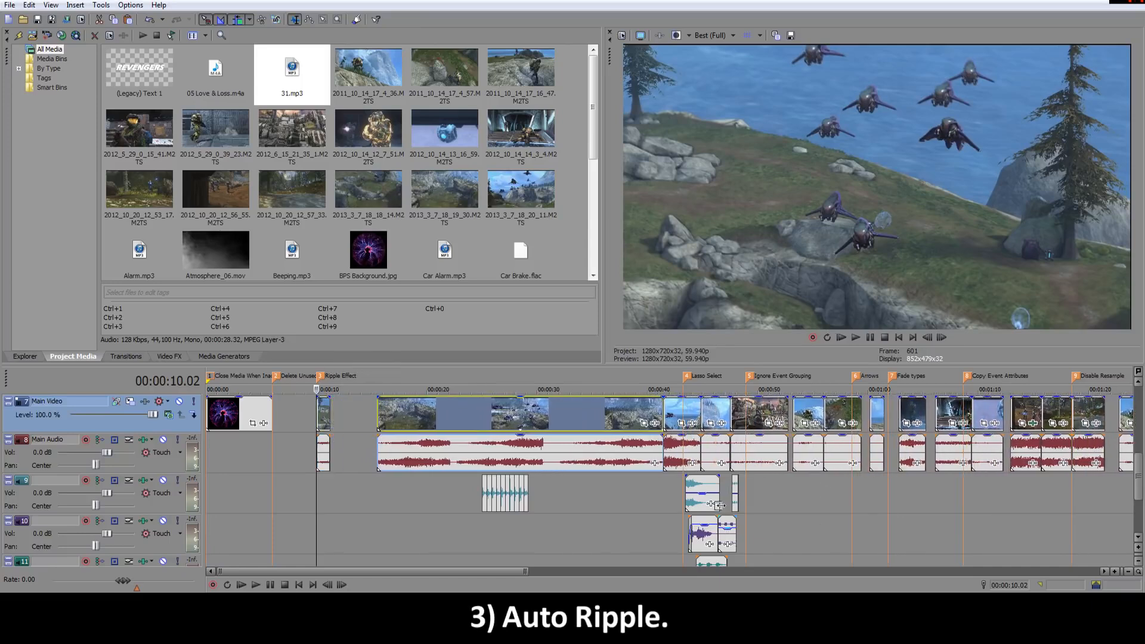
Step: Put the long main video clip back directly against the short clip after the Ripple Effect marker
mouse_move(1140, 481)
left_mouse_down()
mouse_move(1140, 447)
mouse_move(1140, 458)
left_mouse_up()
mouse_move(488, 488)
left_mouse_down()
mouse_move(508, 491)
mouse_move(444, 498)
mouse_move(500, 489)
left_mouse_up()
left_click(331, 491)
scroll(358, 491, "up", 2)
scroll(632, 488, "down", 1)
Step: Switch Auto Ripple to All Tracks, Markers, and Regions, and change it to Affected Tracks, Bus Tracks, Markers, and Regions
left_click(250, 20)
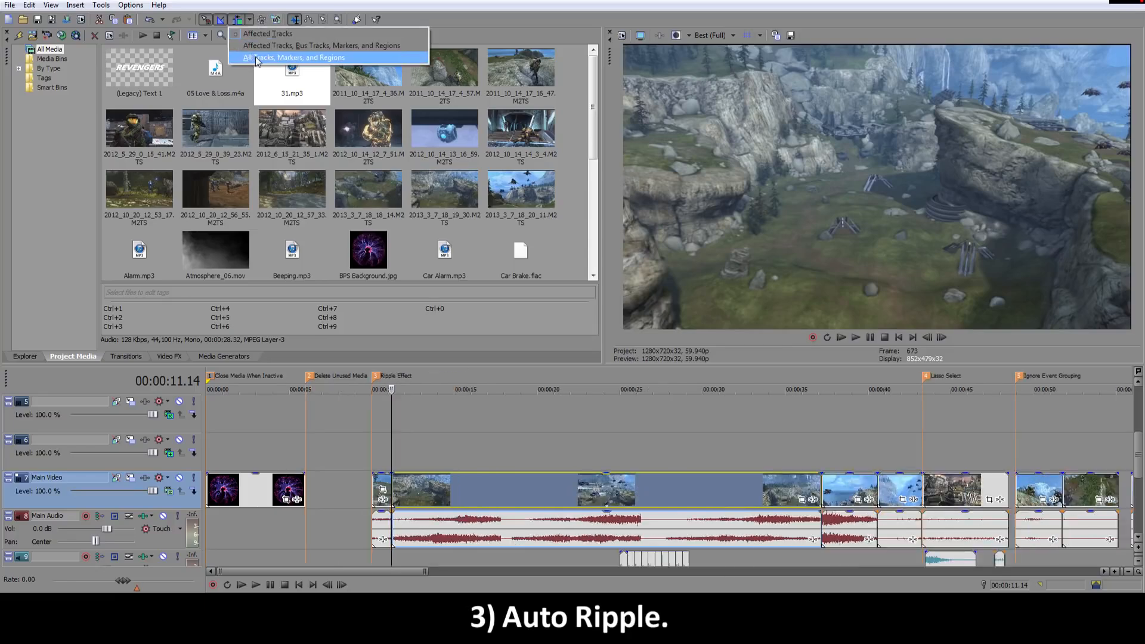
left_click(284, 57)
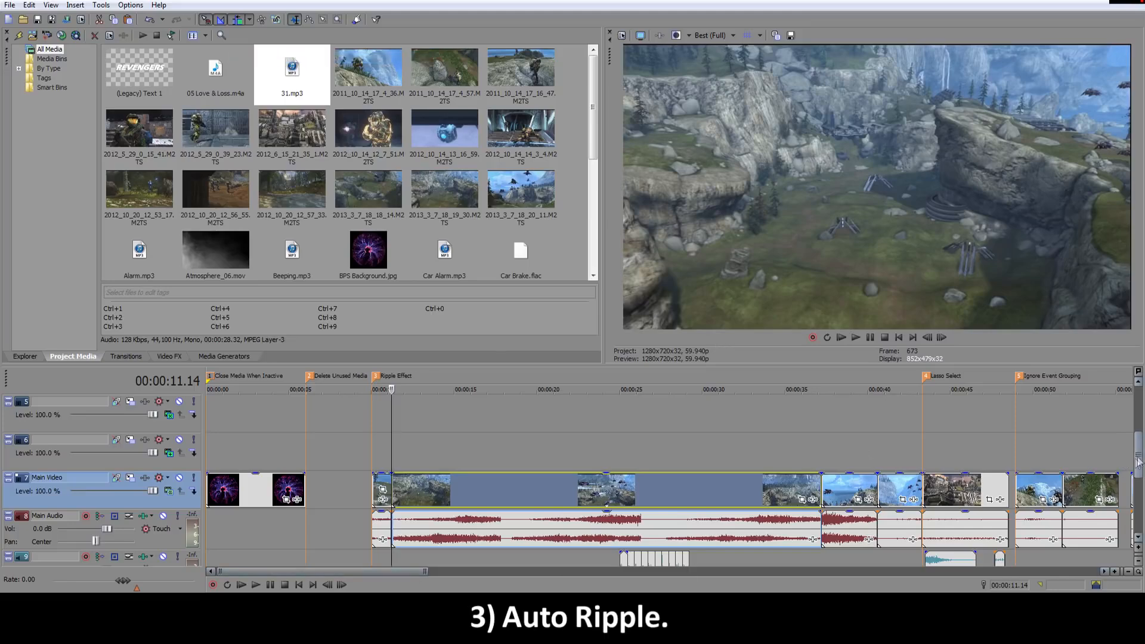
scroll(1140, 469, "down", 1)
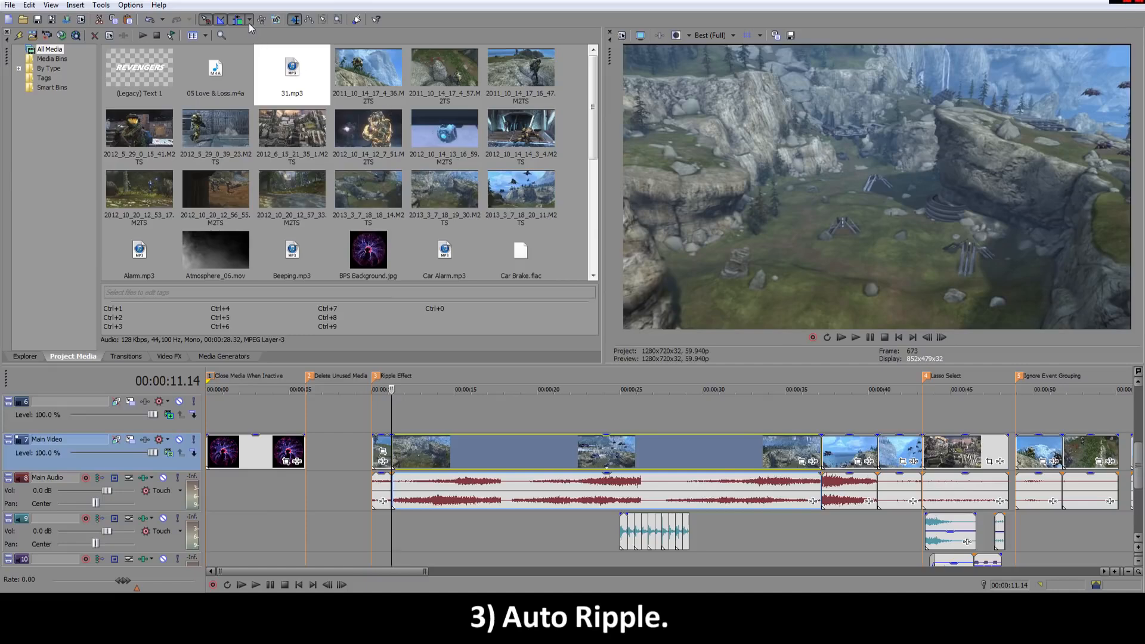
left_click(249, 19)
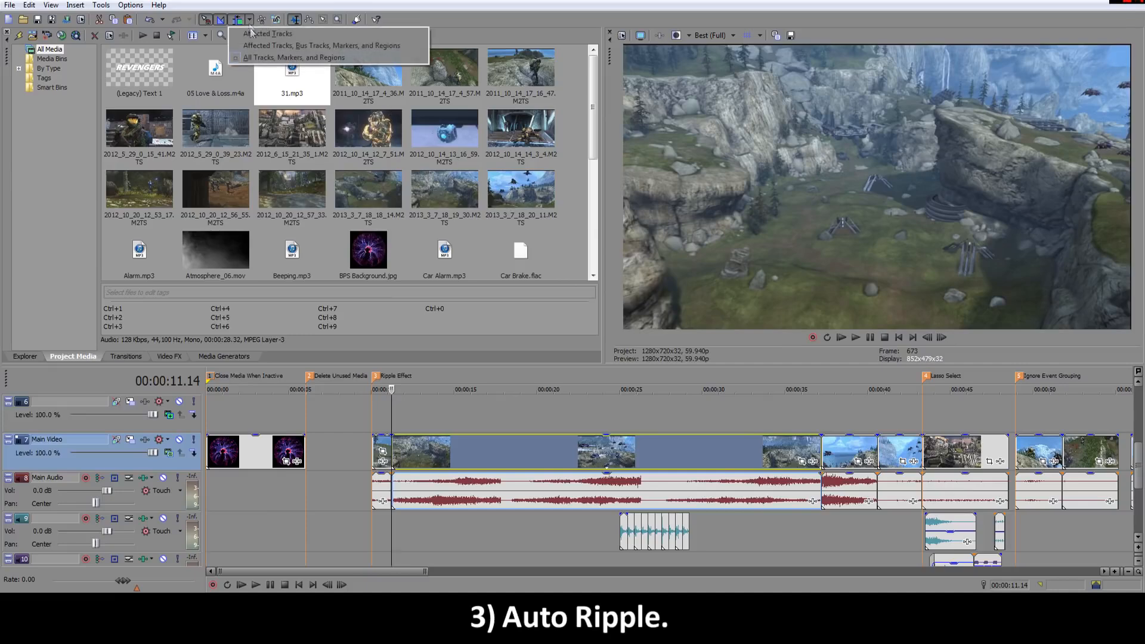
left_click(323, 45)
Step: Show the volume envelope on track 9 and play the group of short sound effects from 00:00:25.01
left_click(619, 542)
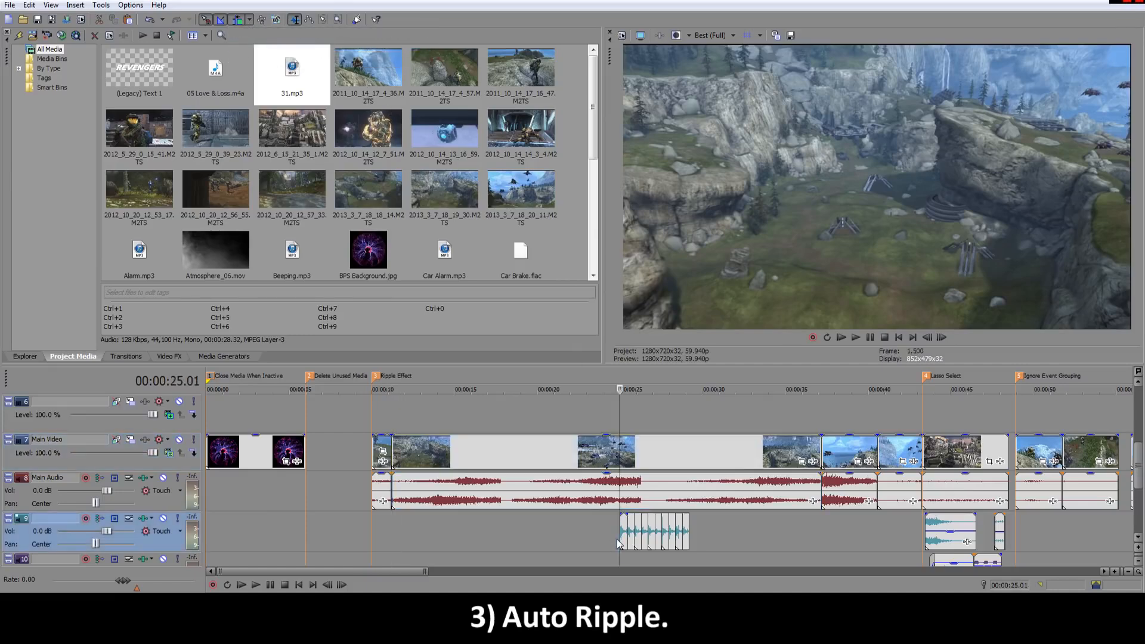
key("v")
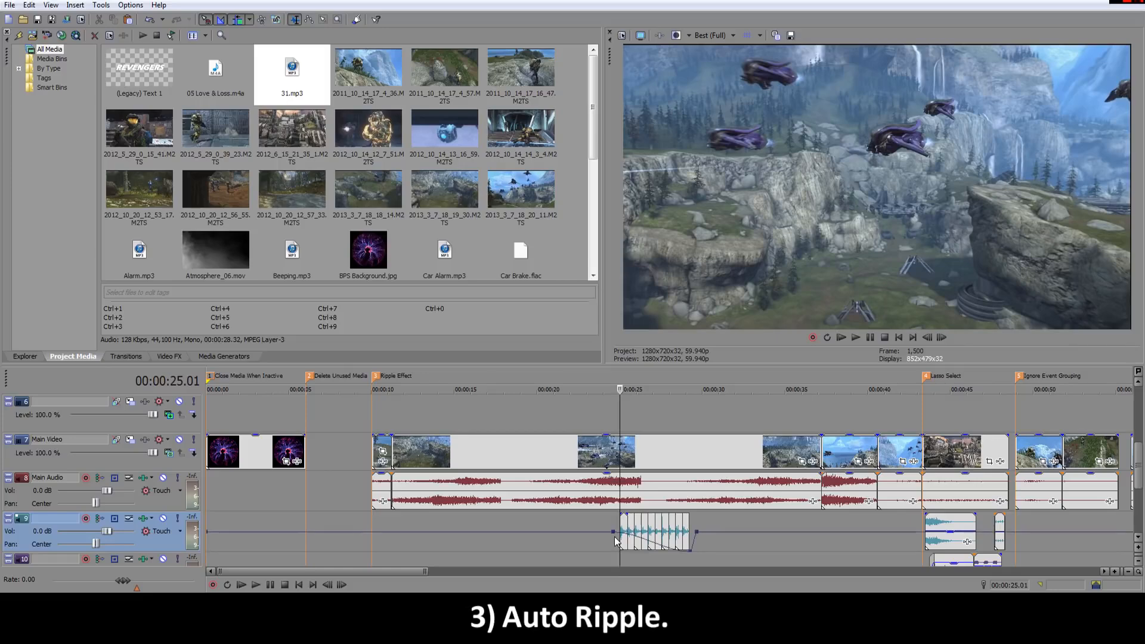
key("Return")
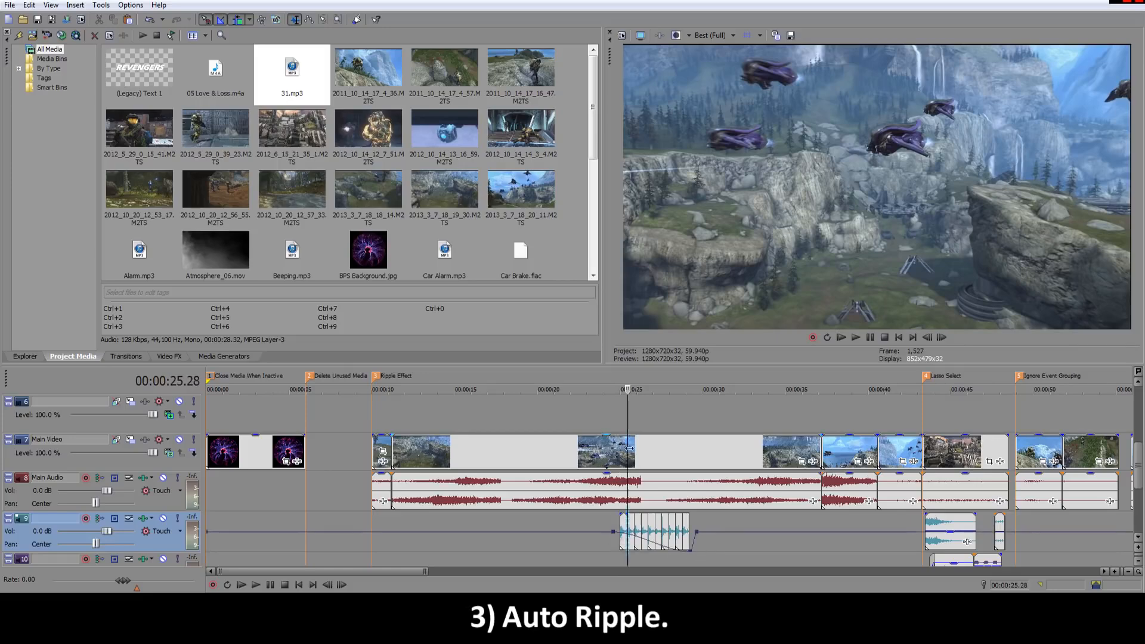
key("Return")
left_click_drag(651, 540, 680, 550)
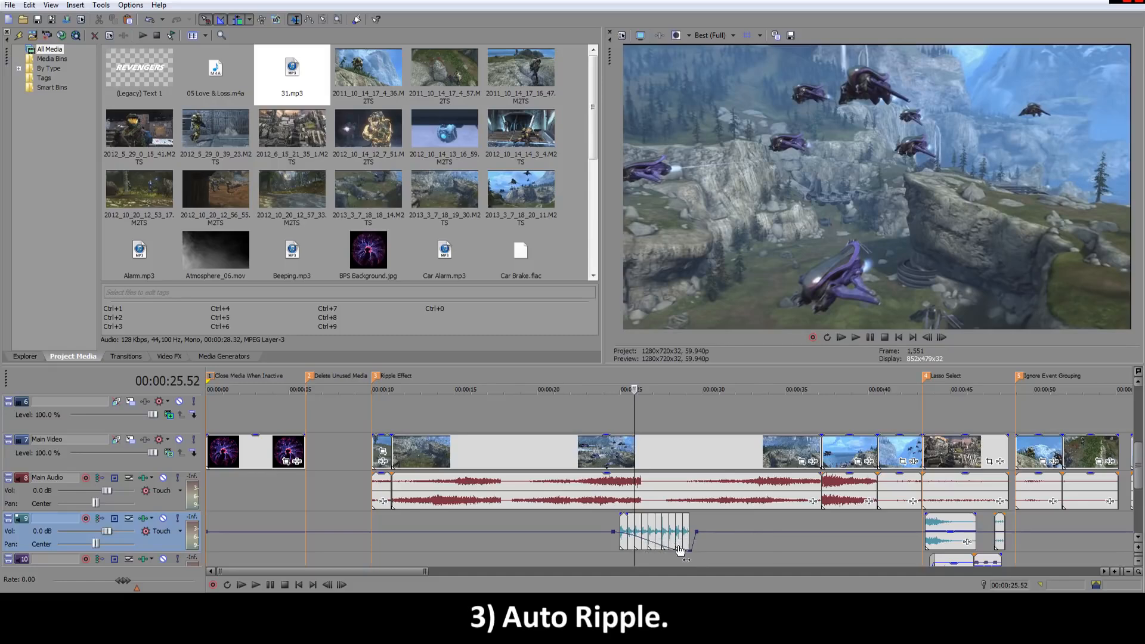
Step: Try trimming the start of the long main video clip with Auto Ripple on the affected tracks, and undo the trim
left_click(402, 456)
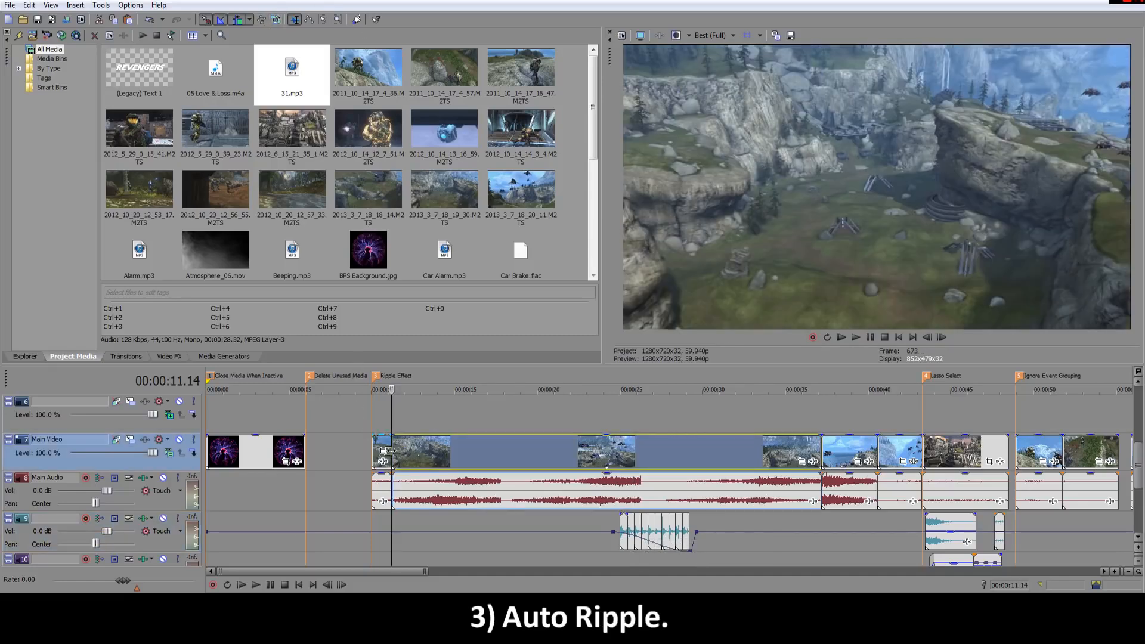
left_click_drag(392, 452, 438, 450)
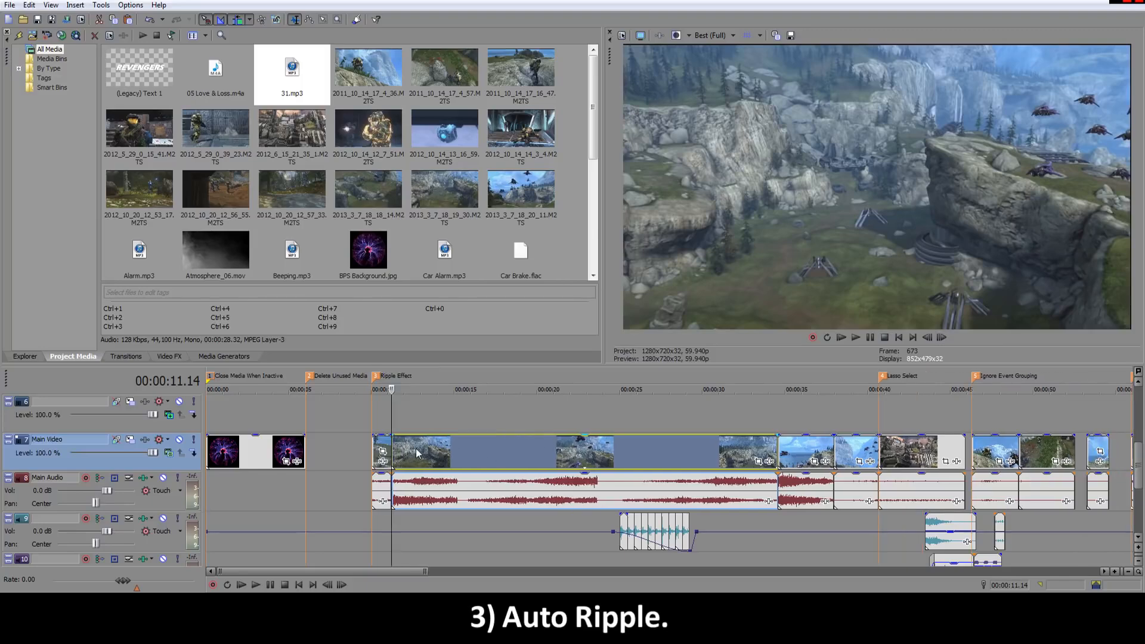
key("ctrl+z")
Step: Set Auto Ripple to All Tracks, Markers, and Regions, and shorten the long main video clip at both its start and its end
left_click(250, 21)
left_click(258, 57)
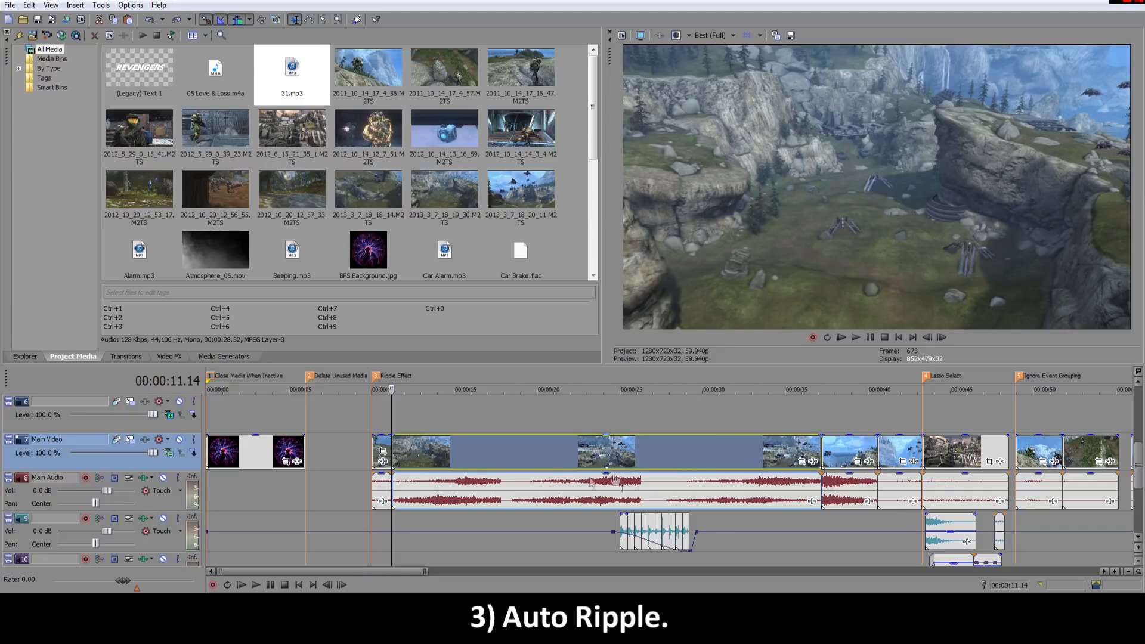
left_click_drag(394, 447, 445, 449)
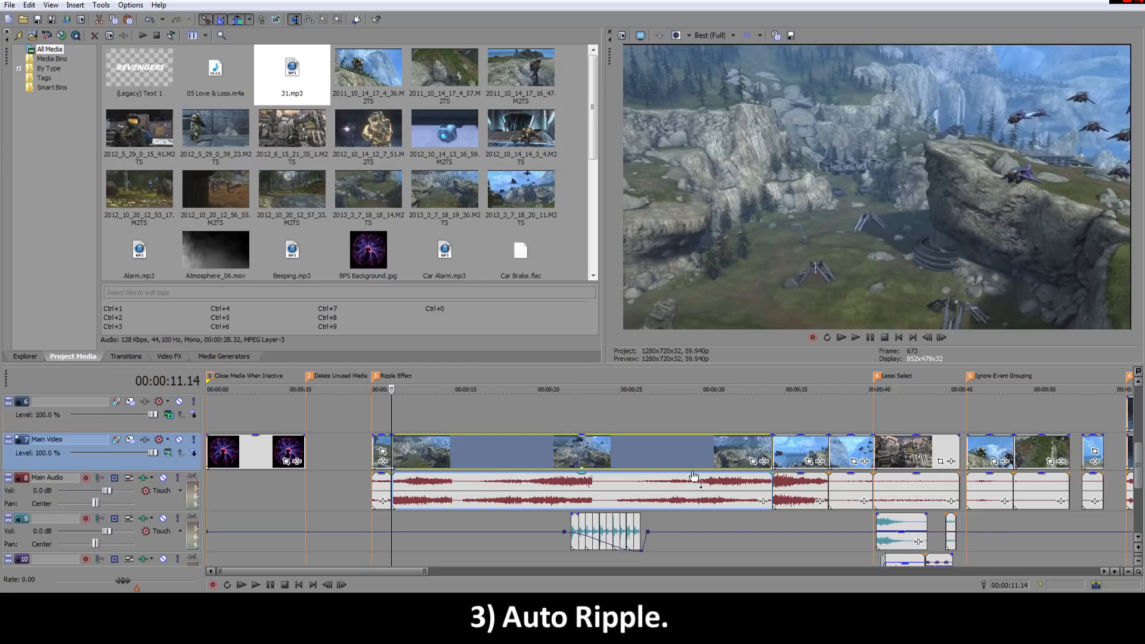
left_click_drag(770, 463, 689, 461)
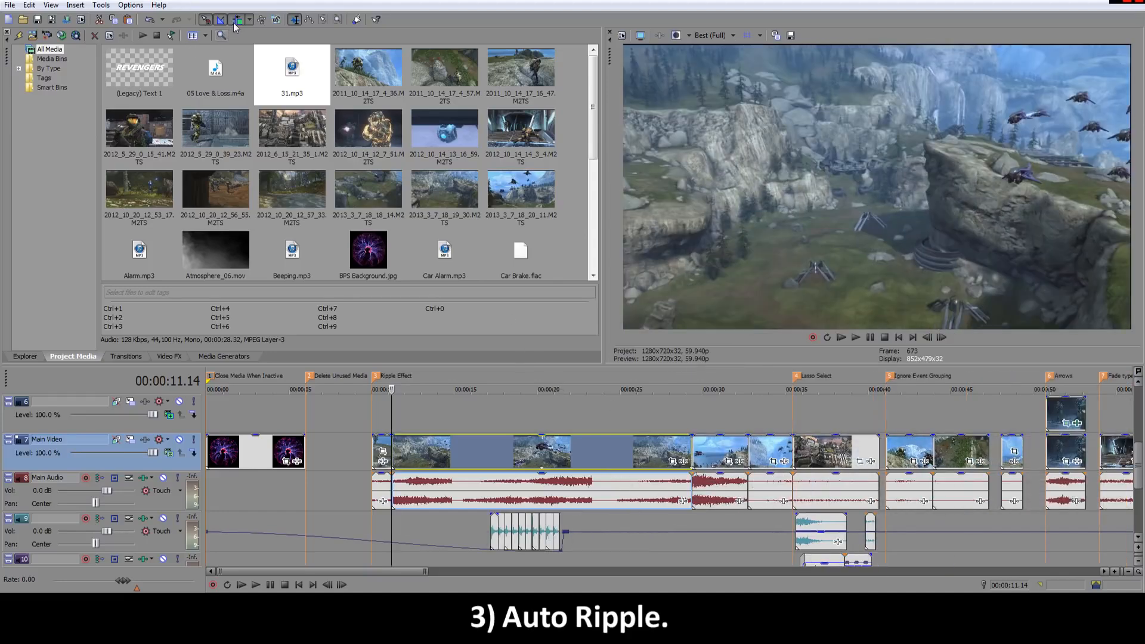
left_click(250, 19)
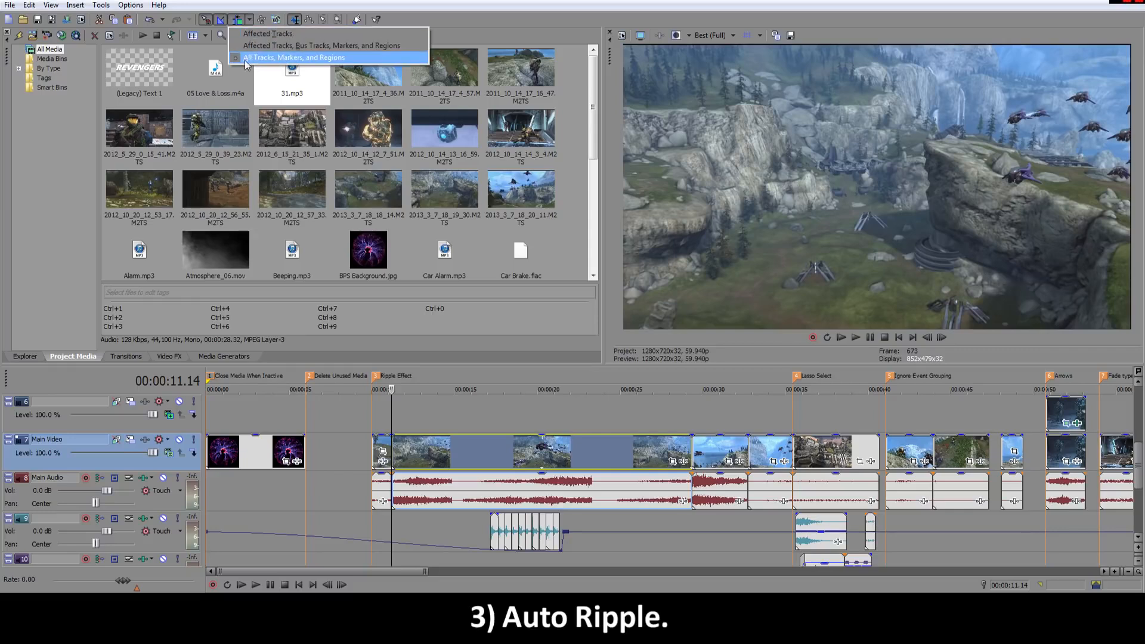
left_click(245, 58)
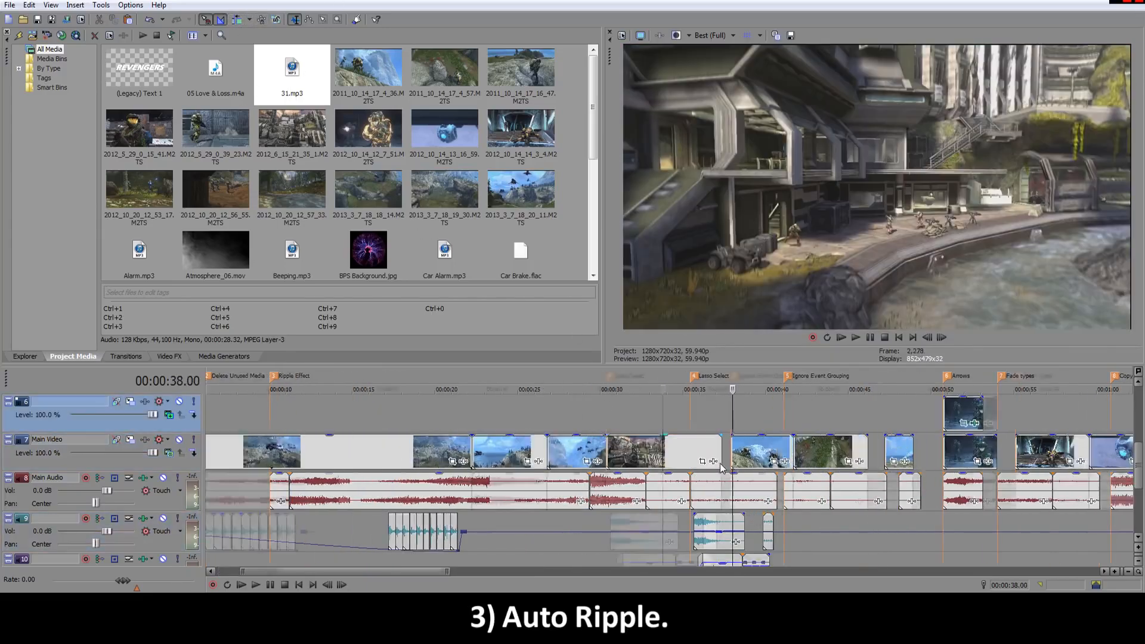
scroll(721, 463, "up", 2)
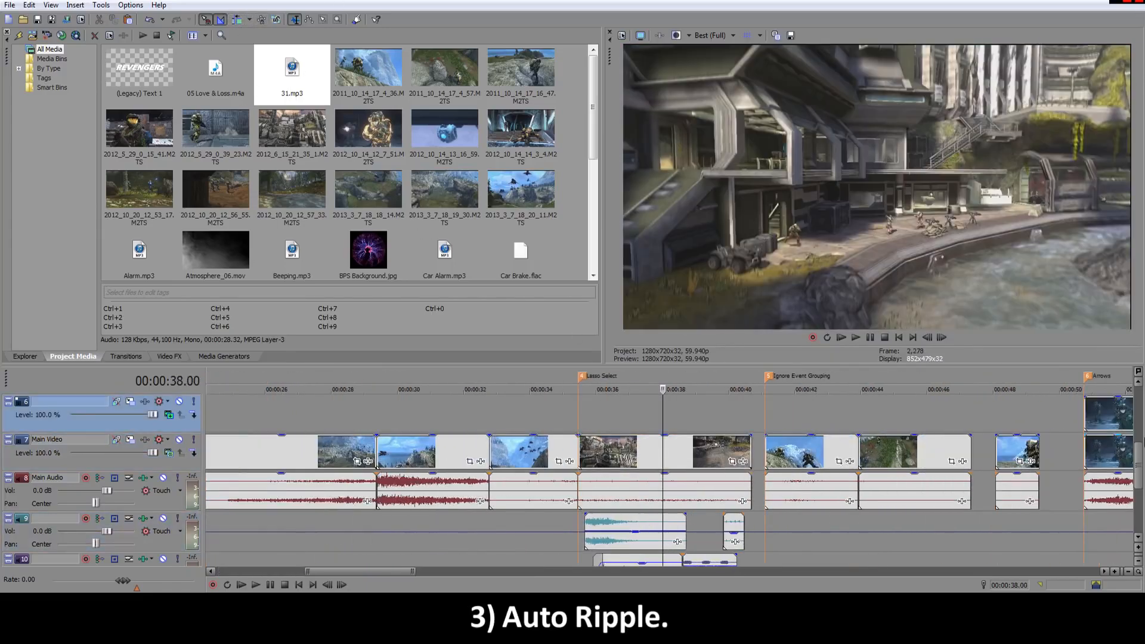
left_click_drag(1139, 461, 1139, 484)
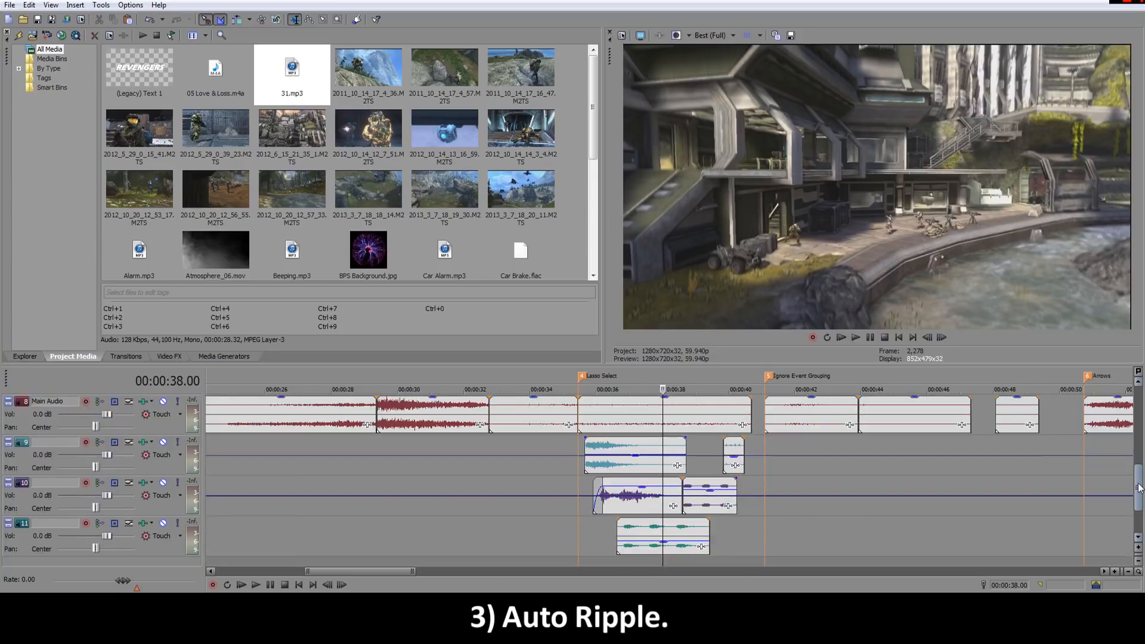
left_click(309, 20)
left_click_drag(633, 464, 607, 464)
left_click(646, 414)
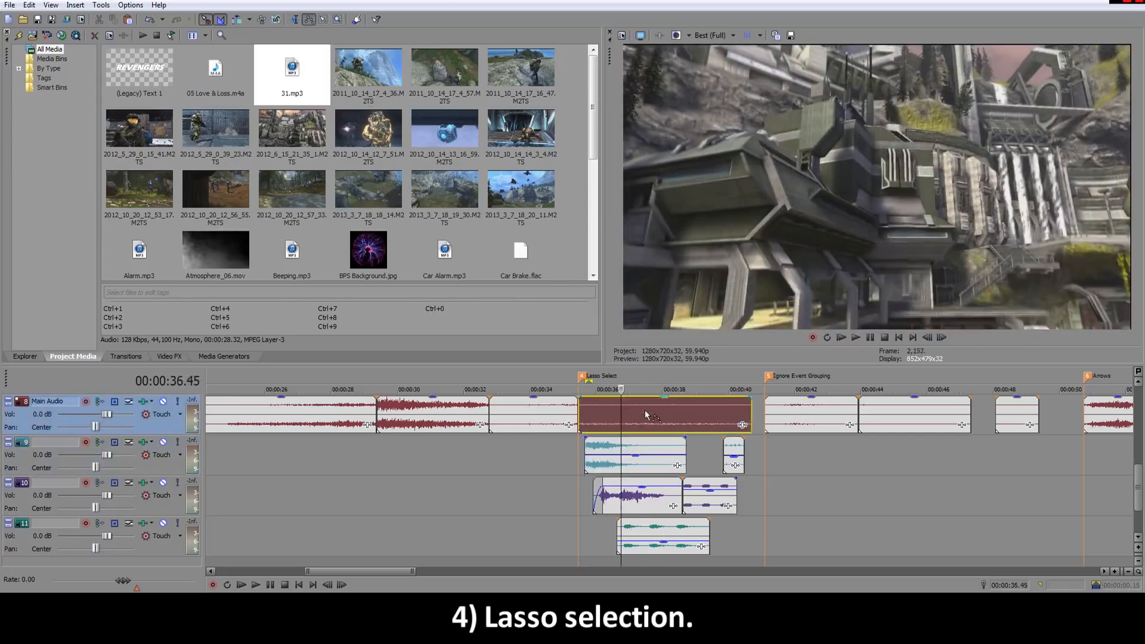
left_click(294, 21)
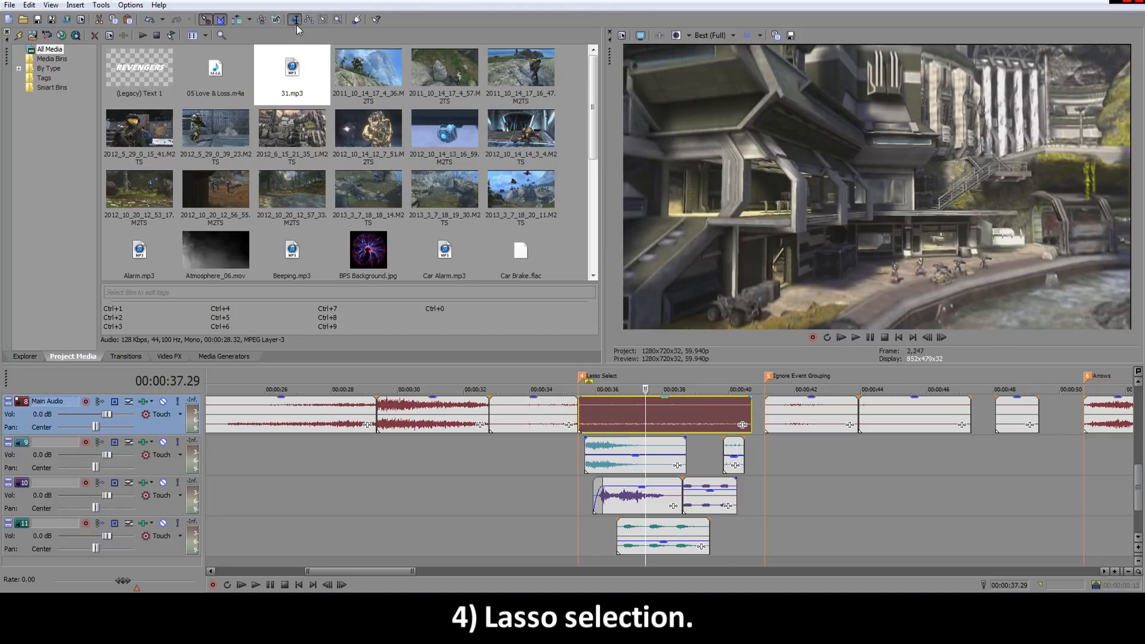
Step: Lasso the sound effects on tracks 9 to 11 after the Lasso Select marker, clear the selection and return to the Normal Edit tool
left_click(325, 19)
mouse_move(750, 555)
left_mouse_down()
mouse_move(621, 459)
mouse_move(576, 444)
mouse_move(690, 532)
mouse_move(586, 448)
mouse_move(687, 533)
mouse_move(606, 459)
left_mouse_up()
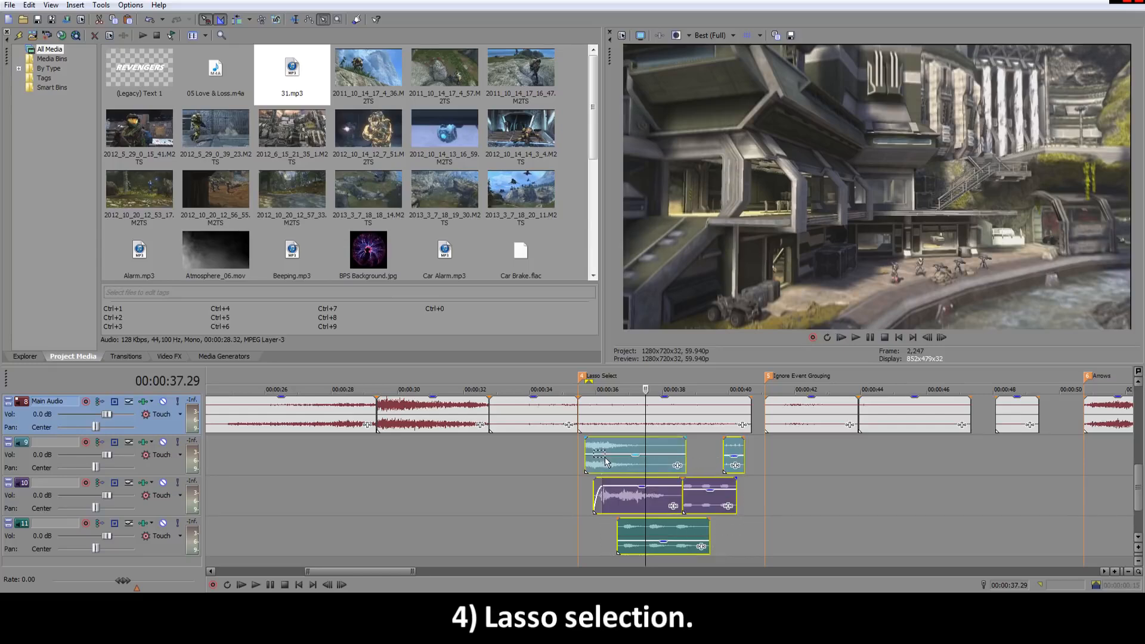
left_click_drag(1140, 504, 1139, 488)
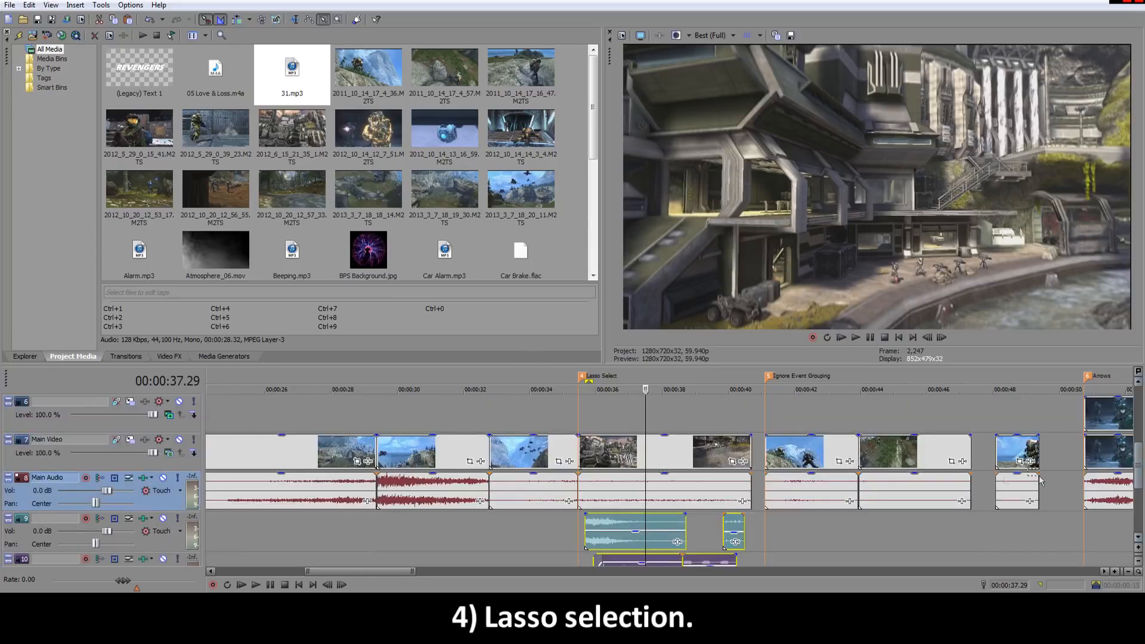
left_click(617, 423)
left_click(295, 19)
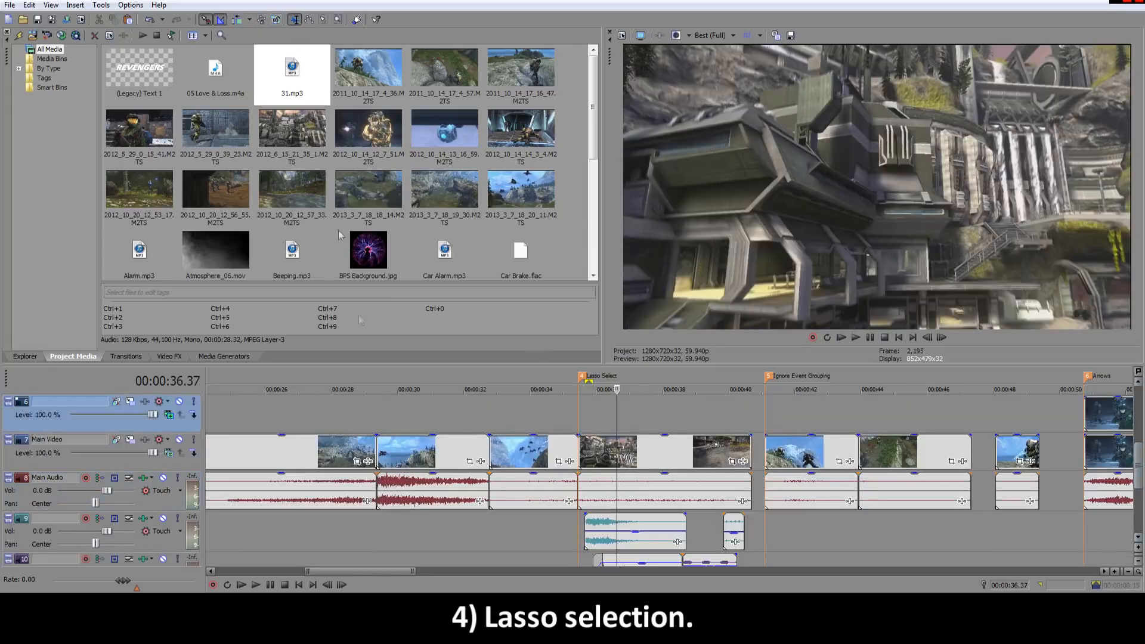
Step: Try range-selecting the main video clips from the long clip to the second one after the Ignore Event Grouping marker, and clear the selection
left_click(346, 462)
scroll(358, 465, "down", 1)
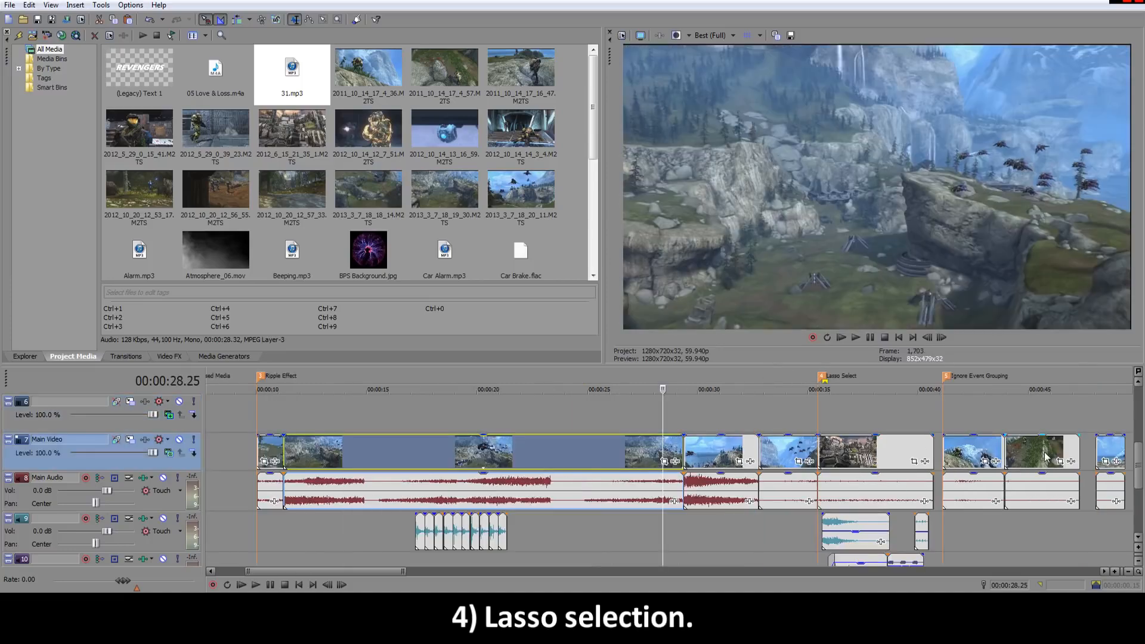
left_click(1045, 453, "shift")
left_click(896, 419)
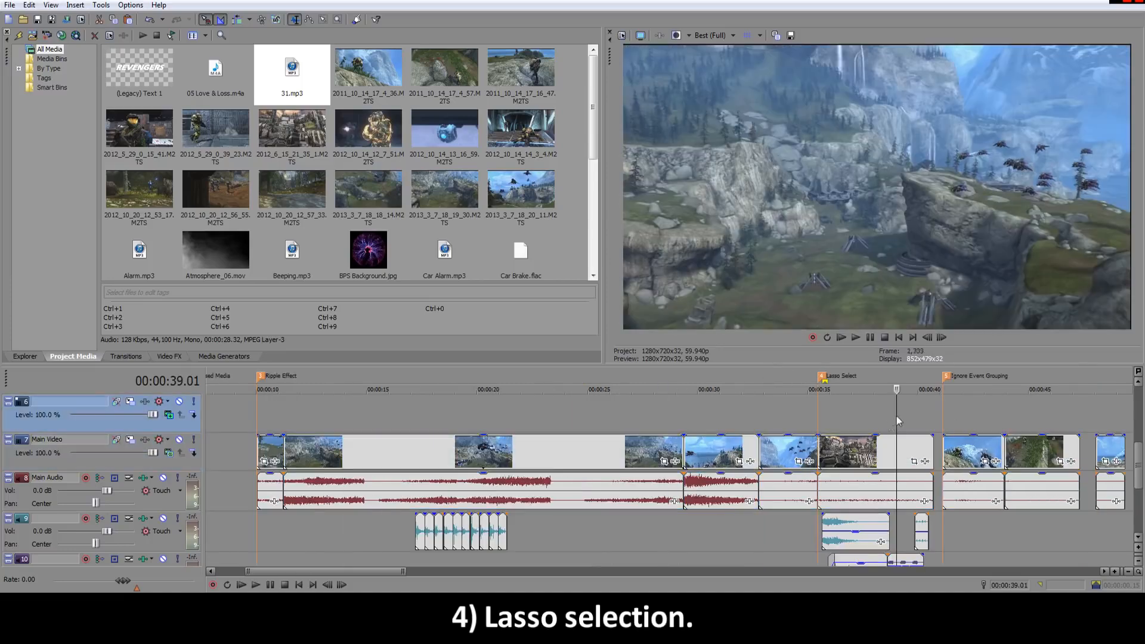
Step: Lasso the sound effects on tracks 9 to 11 again, try shifting them slightly later with the Normal Edit tool, and undo the move
scroll(895, 424, "up", 1)
scroll(775, 478, "down", 1)
scroll(774, 479, "down", 1)
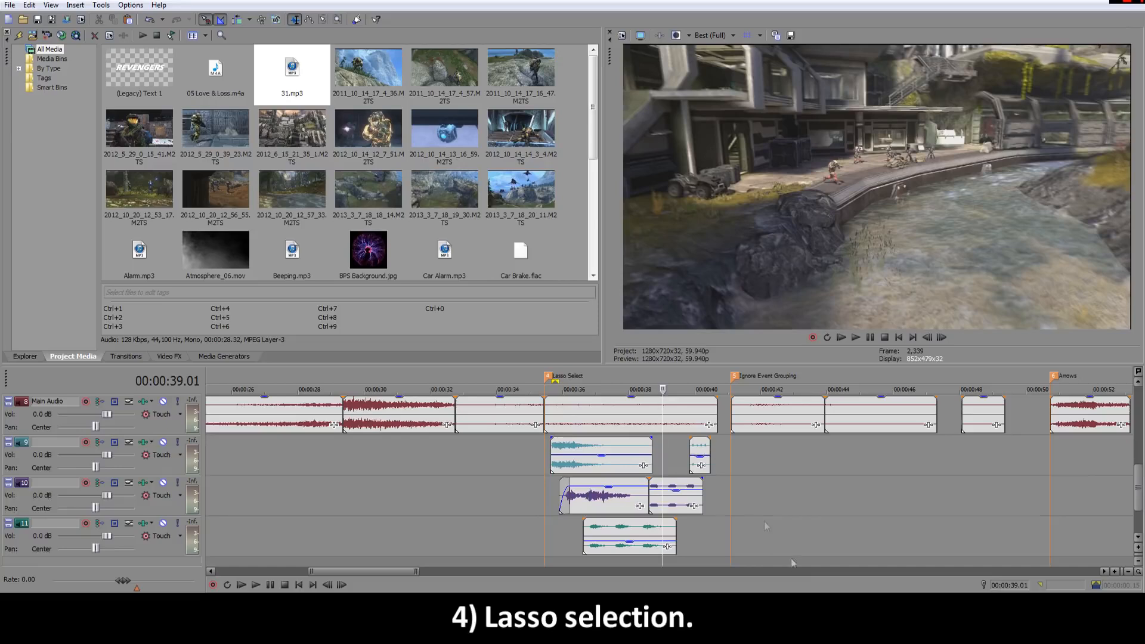
left_click(322, 19)
left_click_drag(717, 546, 525, 445)
left_click(295, 19)
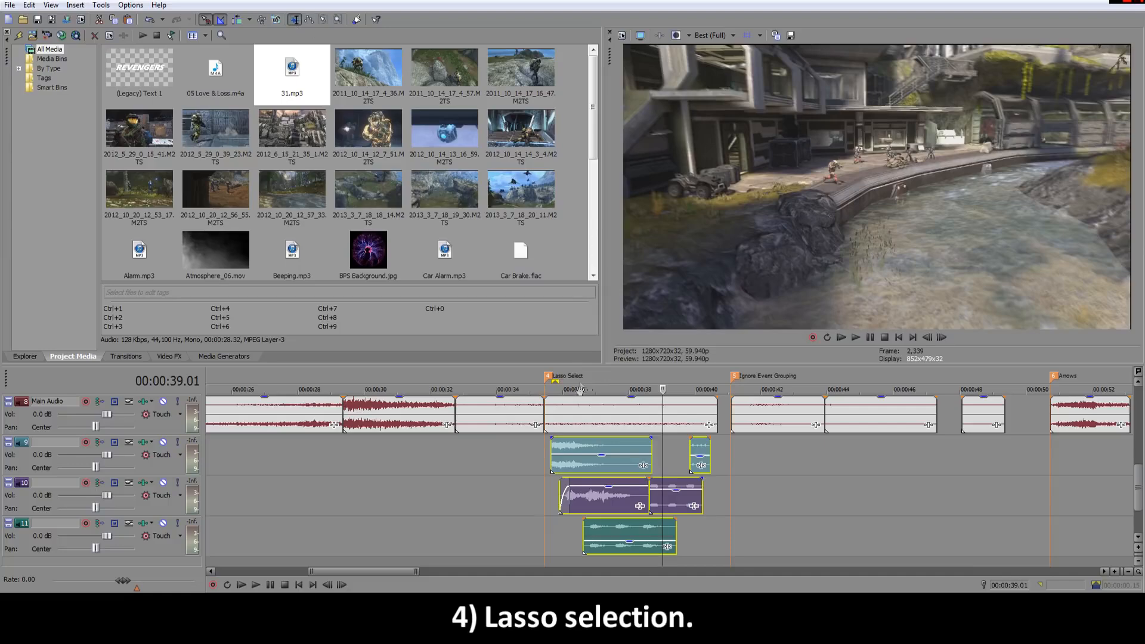
left_click_drag(586, 441, 612, 439)
key("ctrl+z")
Step: Place the playhead at 00:00:44.39, over the second clip after the Ignore Event Grouping marker
left_click(807, 459)
scroll(719, 488, "right", 2)
scroll(704, 501, "up", 2)
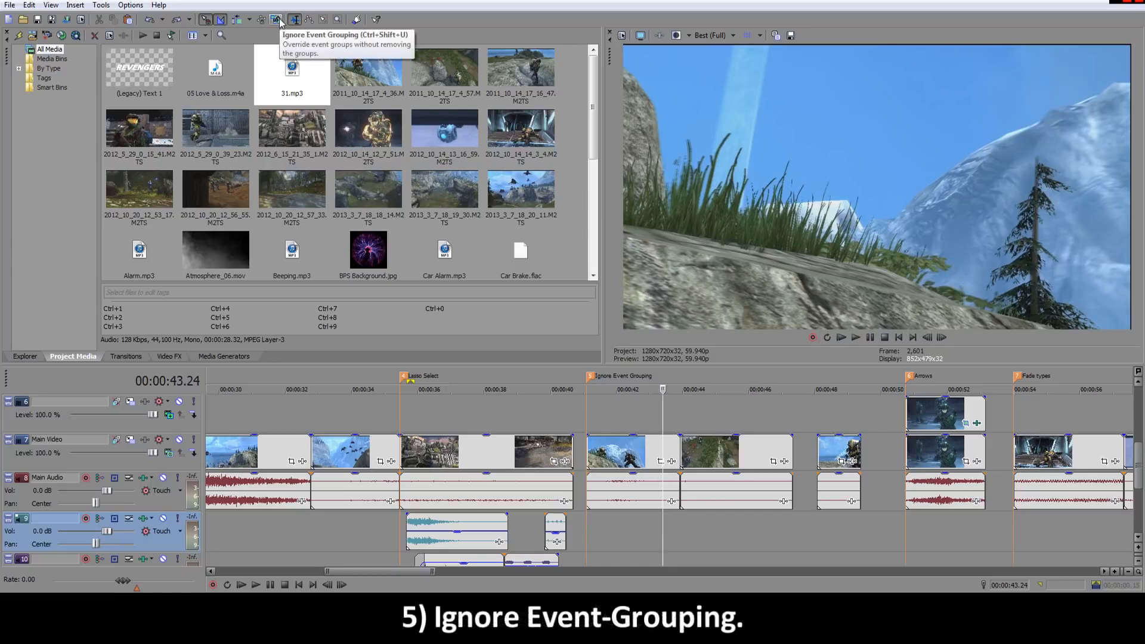
left_click(705, 428)
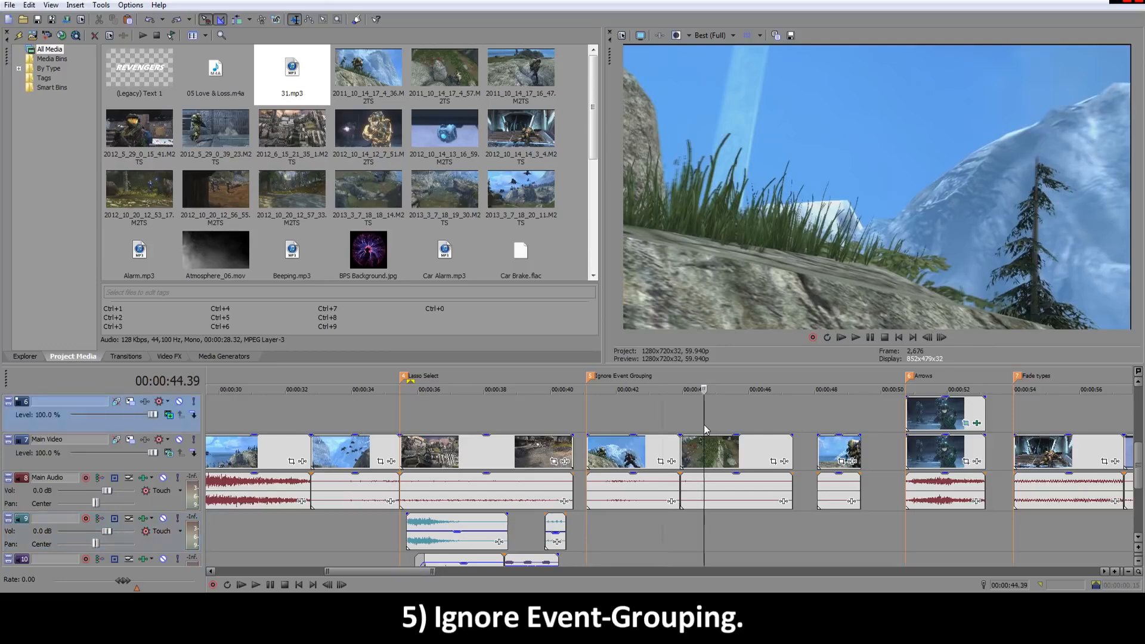
scroll(702, 429, "up", 1)
scroll(677, 429, "down", 1)
scroll(663, 432, "up", 1)
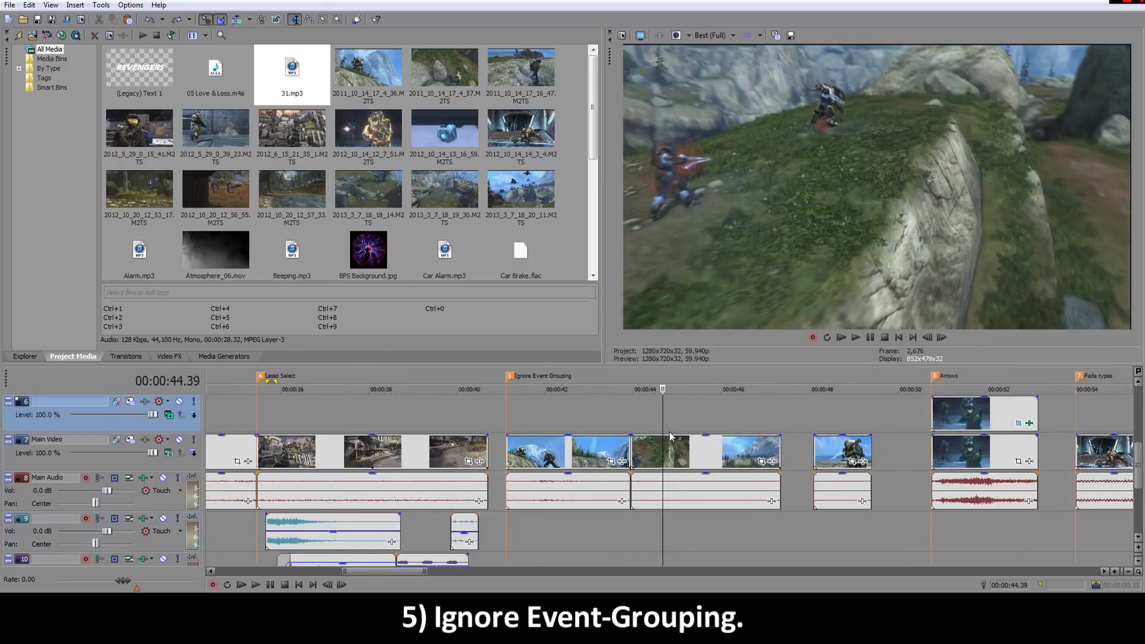
Step: Try pasting a copy of the short third clip after the Ignore Event Grouping marker onto track 6 at 00:00:48.04, and undo the paste
left_click(854, 425)
scroll(854, 425, "up", 1)
scroll(854, 425, "down", 1)
scroll(710, 464, "up", 1)
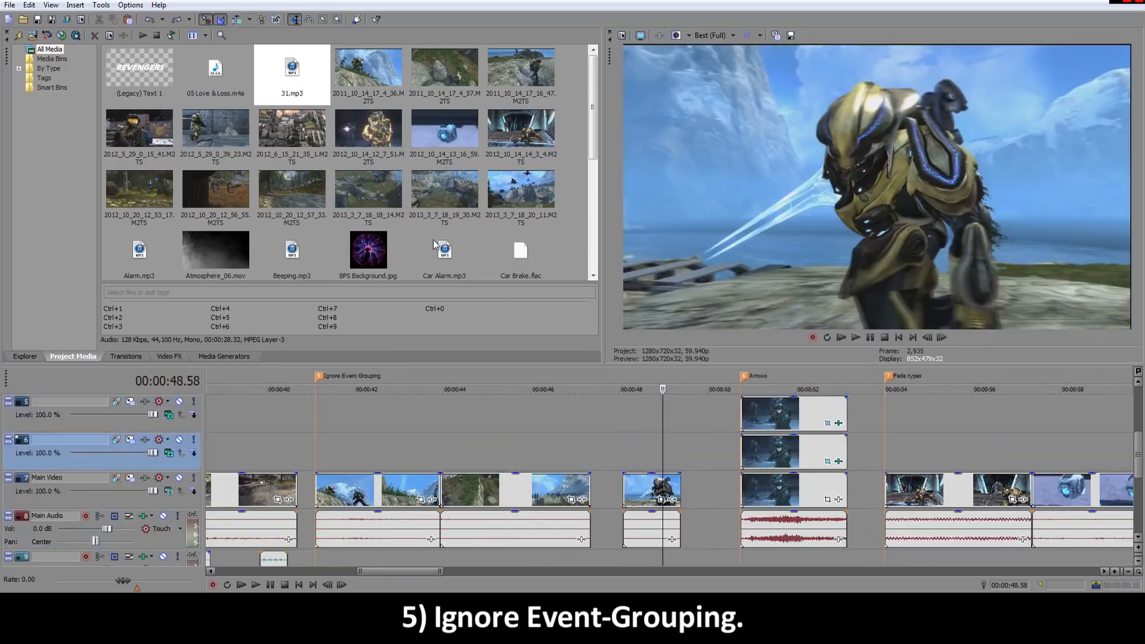
left_click(651, 470)
scroll(700, 463, "up", 1)
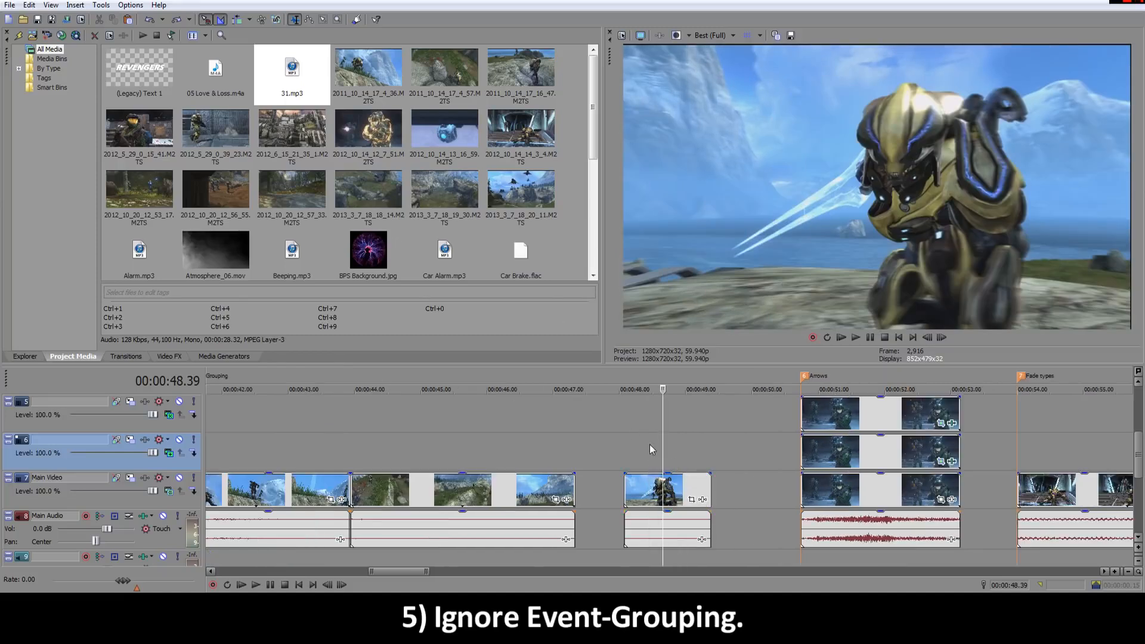
left_click(658, 488)
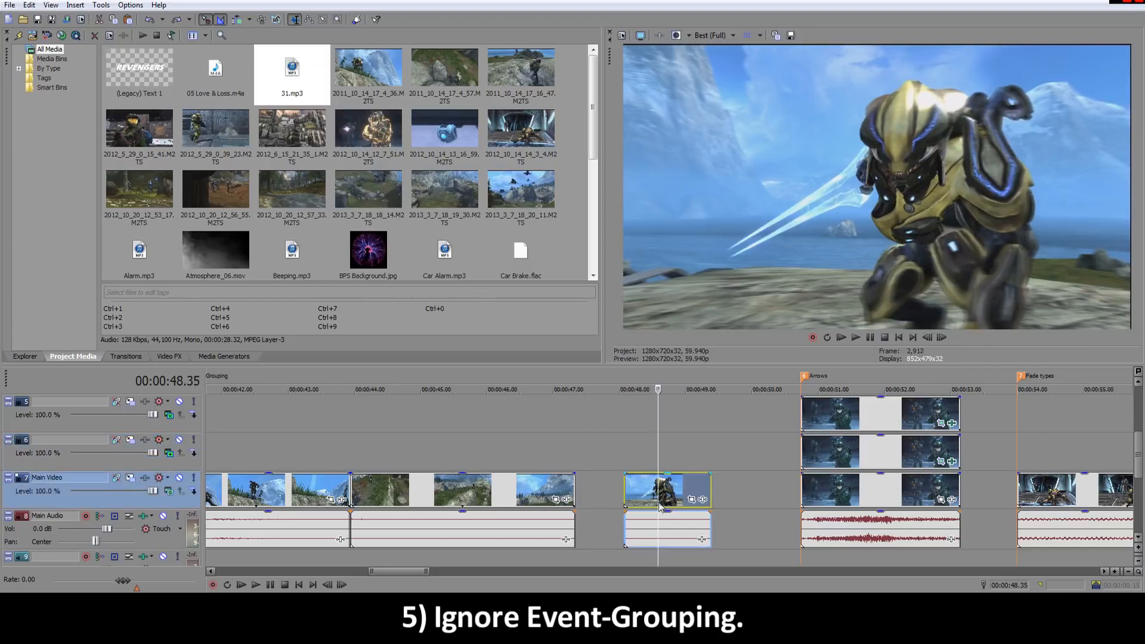
left_click(627, 456)
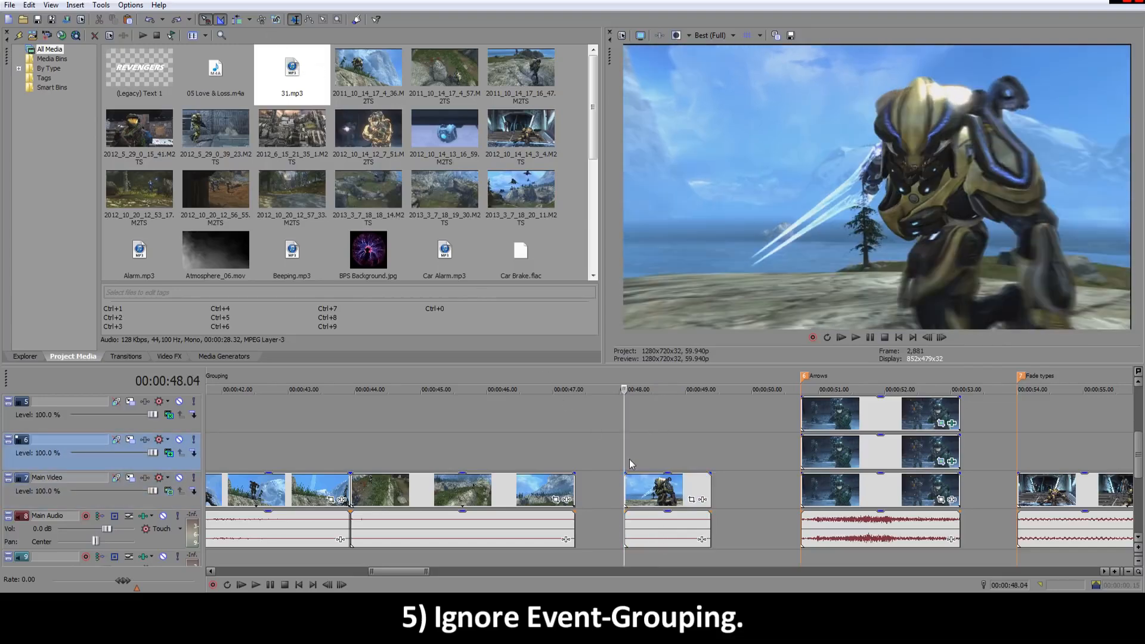
key("ctrl+v")
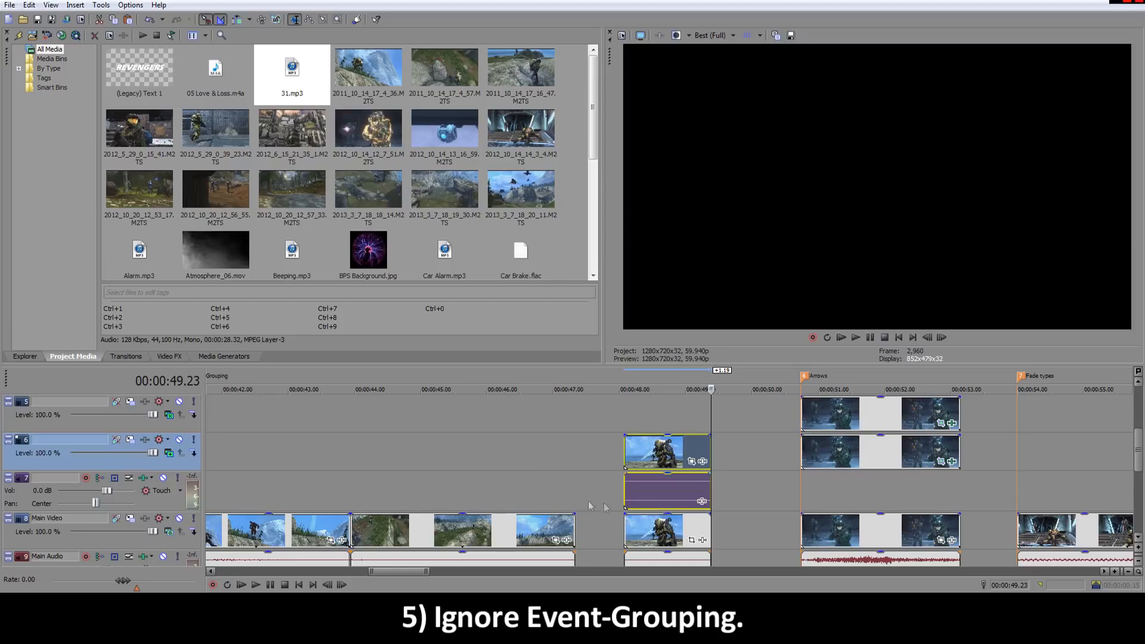
key("ctrl+z")
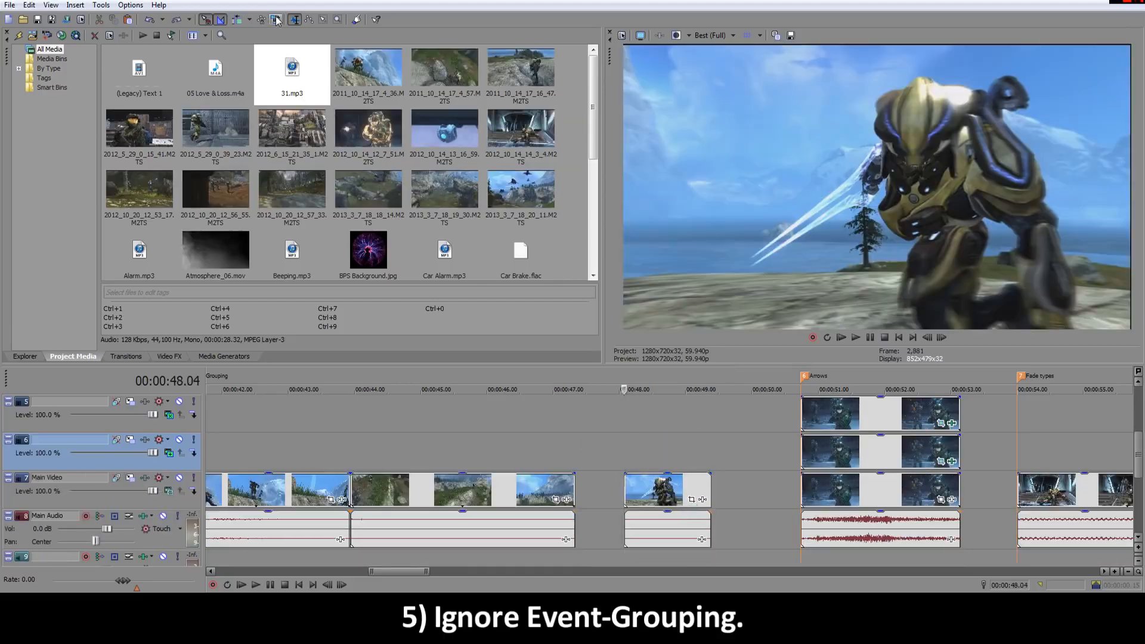
Step: Turn on Ignore Event Grouping and paste a copy of only the short clip's video onto track 6 at 00:00:48.04
left_click(276, 20)
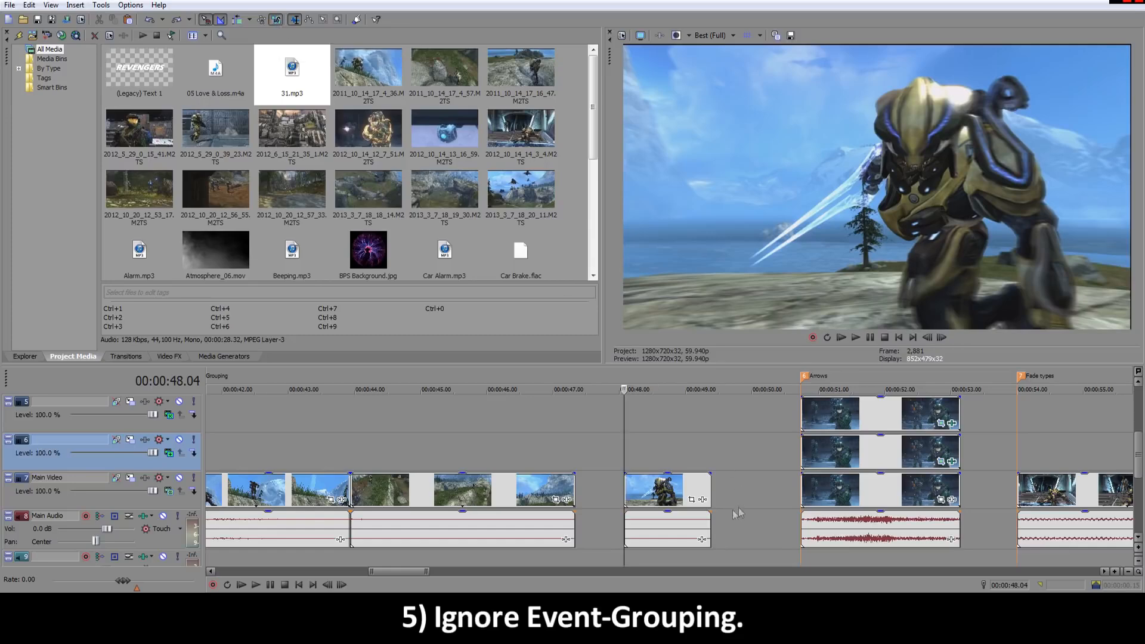
left_click(639, 491)
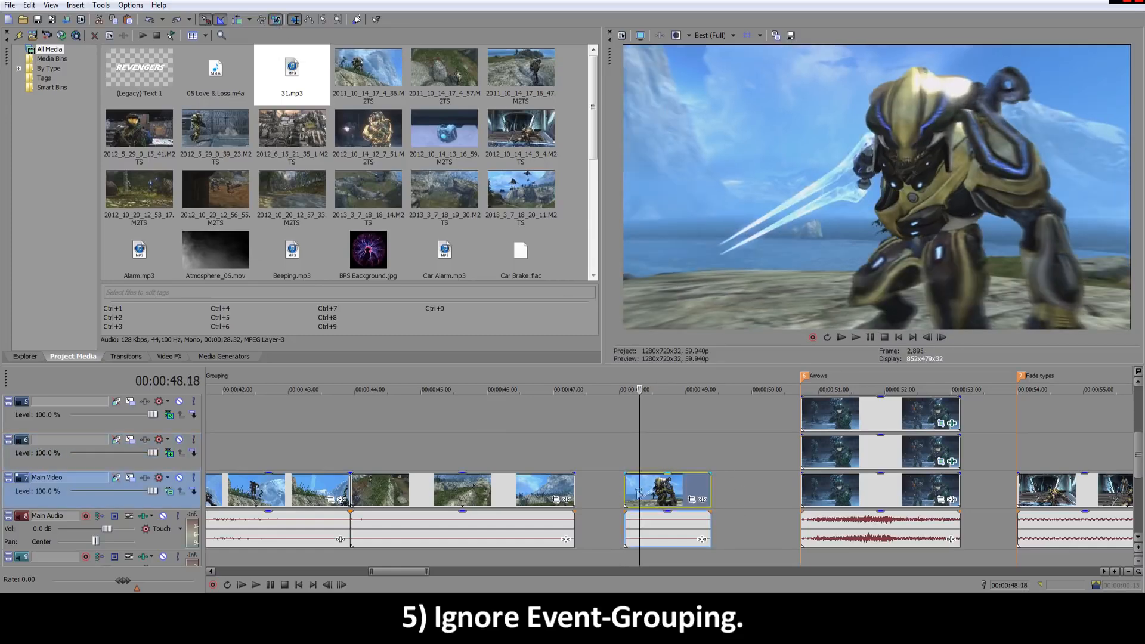
left_click(633, 460)
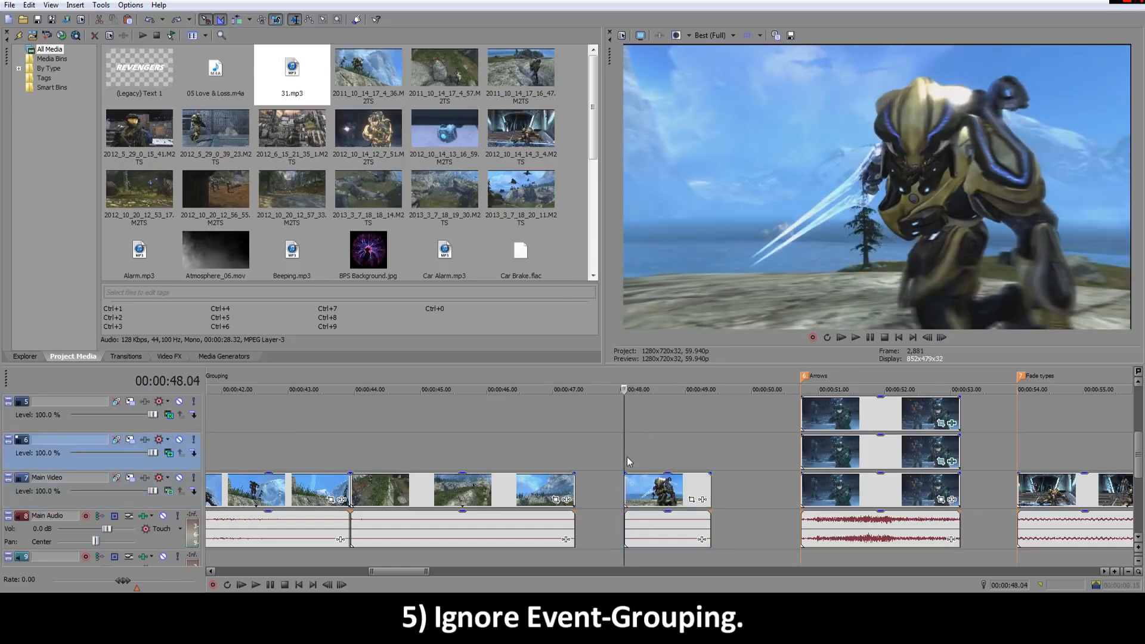
key("ctrl+v")
left_click(685, 459)
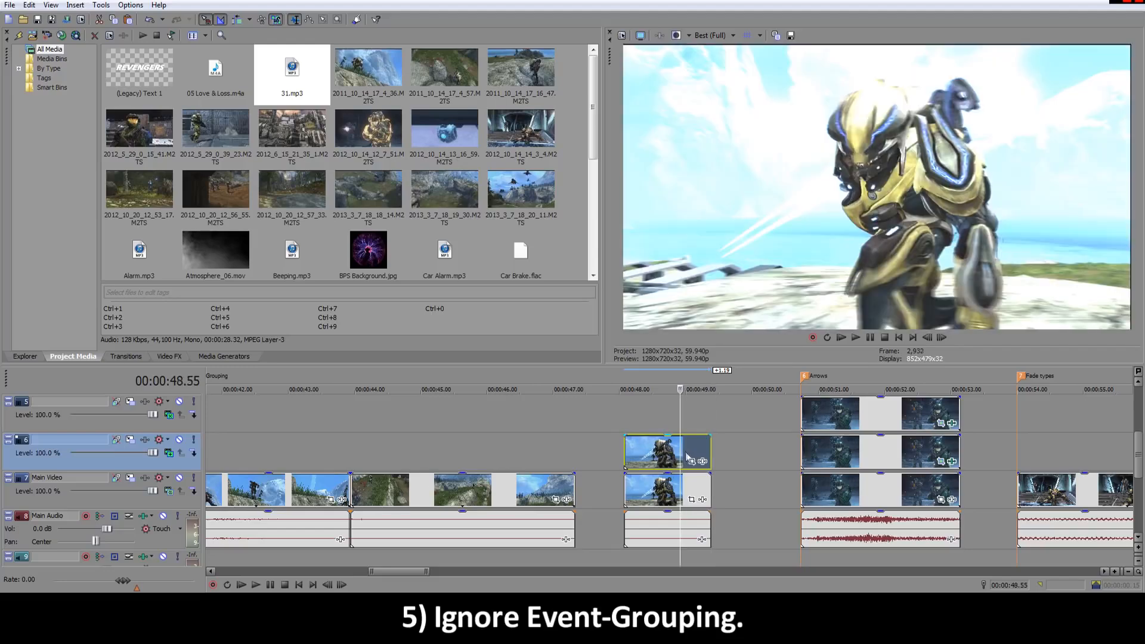
Step: Delete the pasted video copy from track 6
left_click(645, 455)
key("Delete")
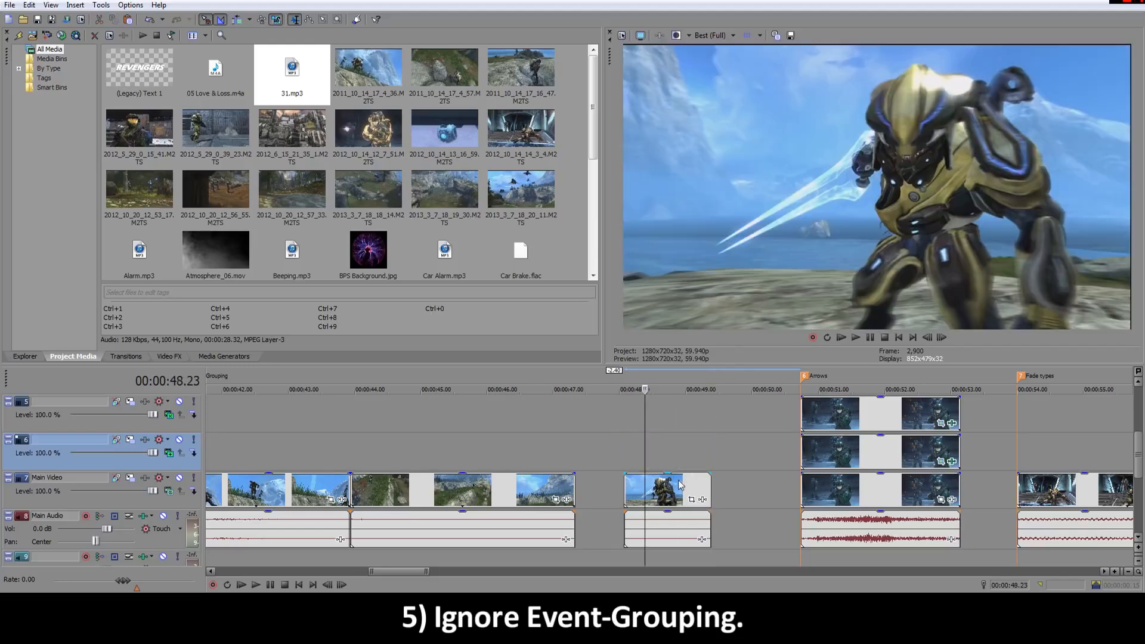
Step: Play the first two clips after the Ignore Event Grouping marker, starting from 00:00:41.05
left_click(335, 489)
scroll(448, 489, "left", 4)
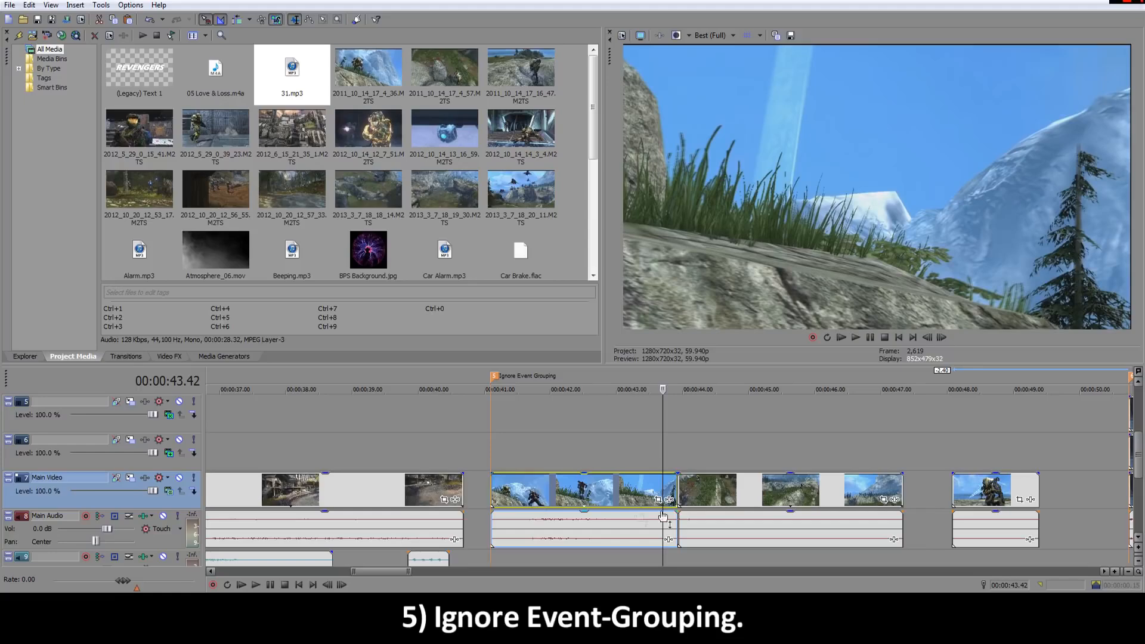
scroll(648, 504, "down", 1)
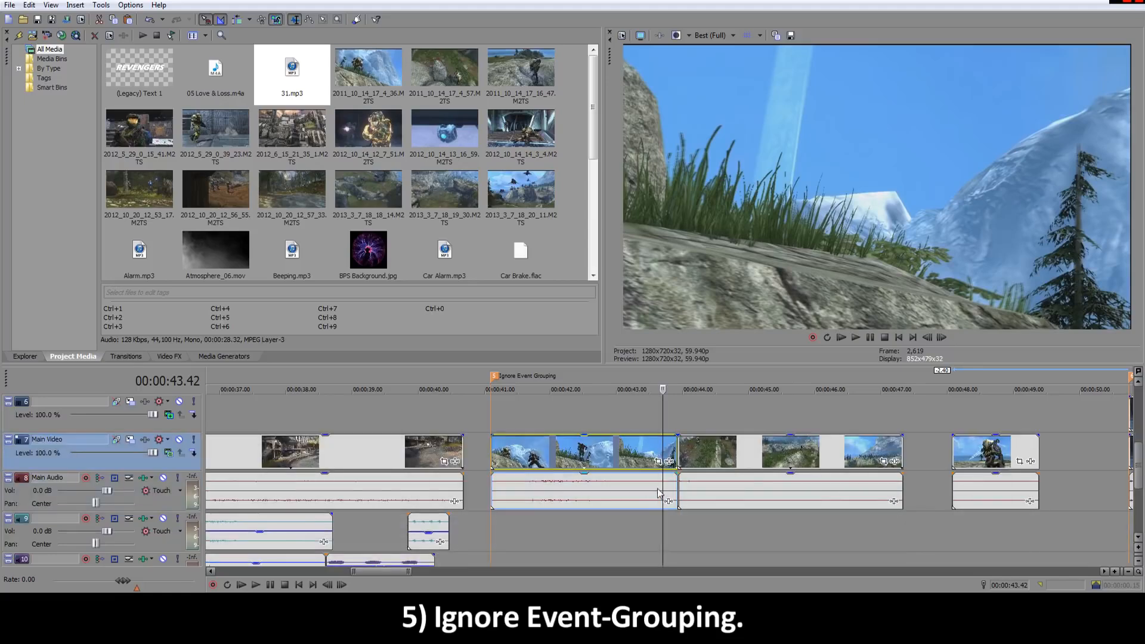
left_click_drag(662, 406, 488, 415)
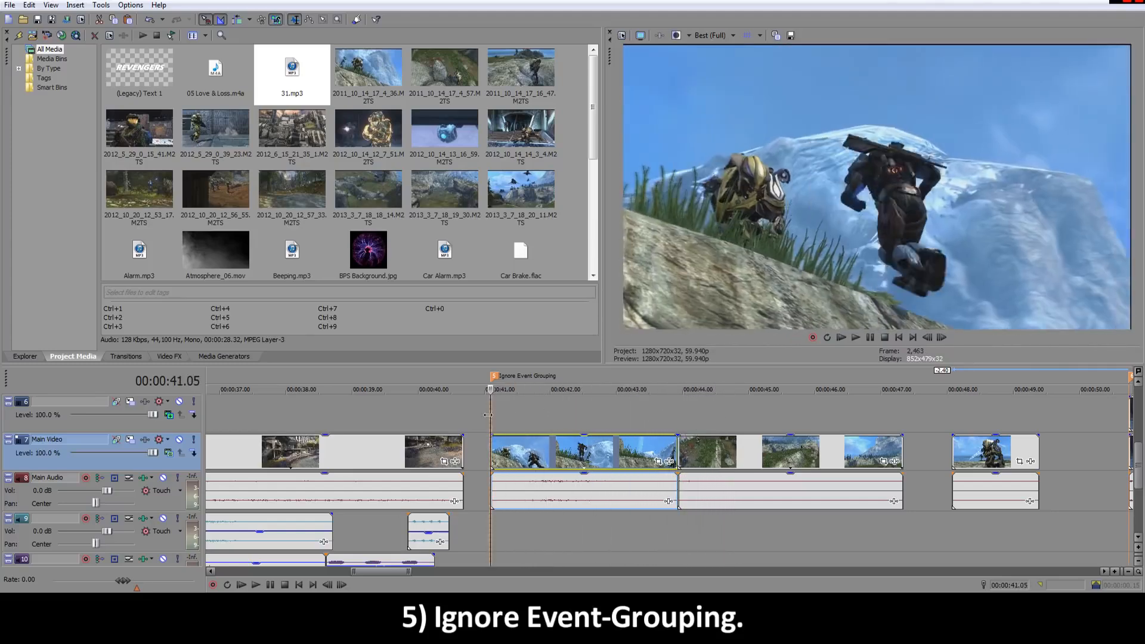
key("space")
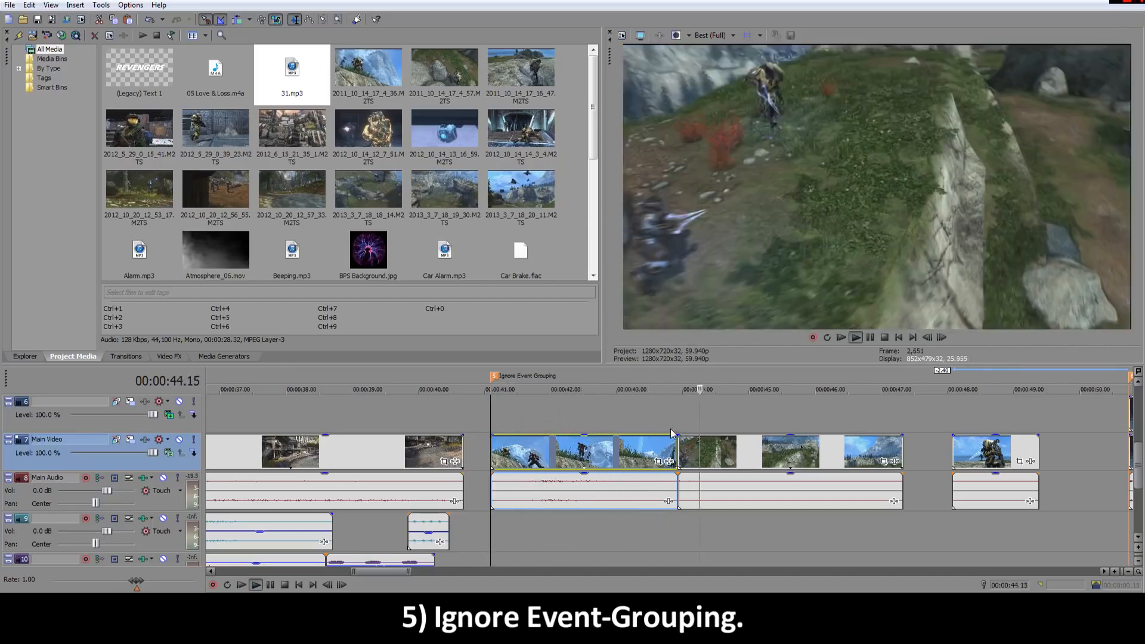
Step: Extend the first clip's audio about 25 frames past the video cut at 00:00:43.56, overlapping the second clip's audio, and play the transition
left_click_drag(641, 414, 678, 420)
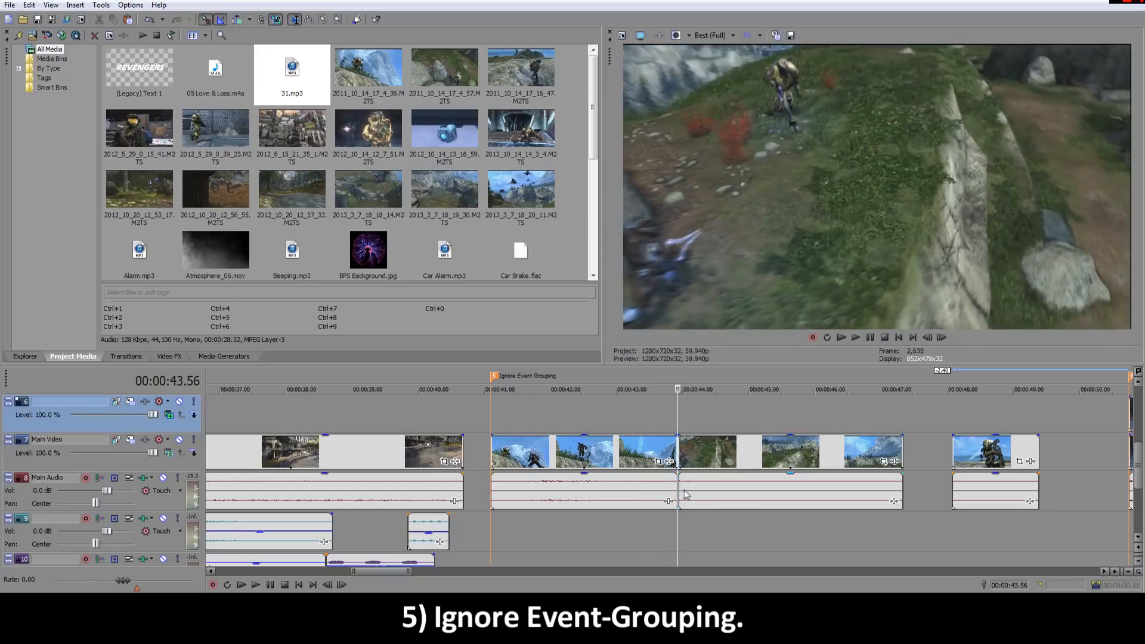
left_click(682, 459)
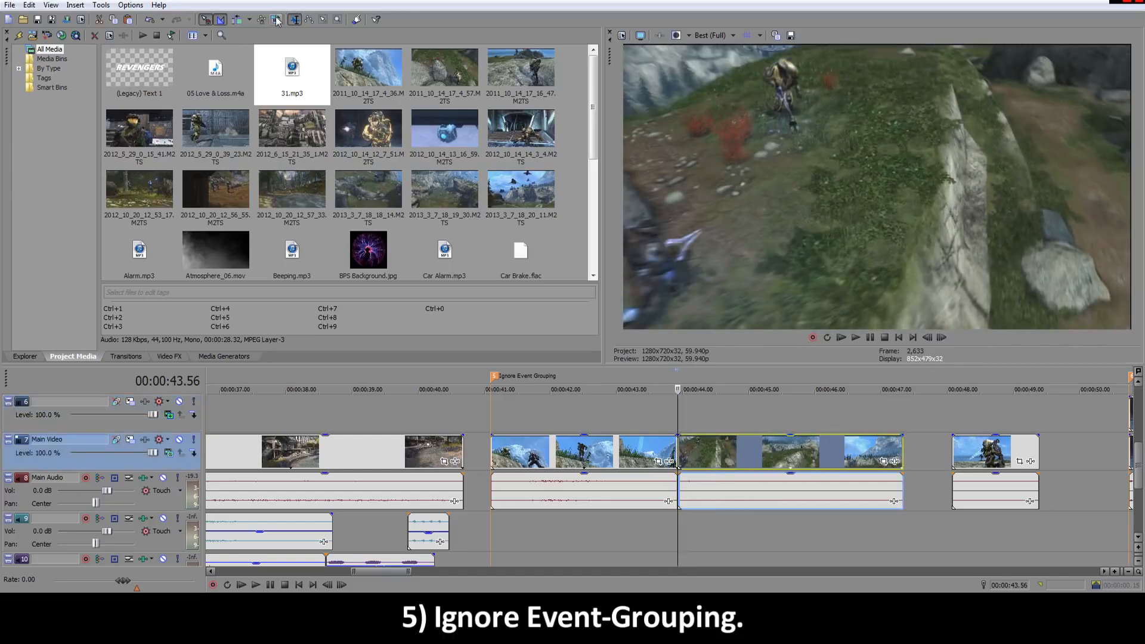
left_click_drag(682, 483, 704, 486)
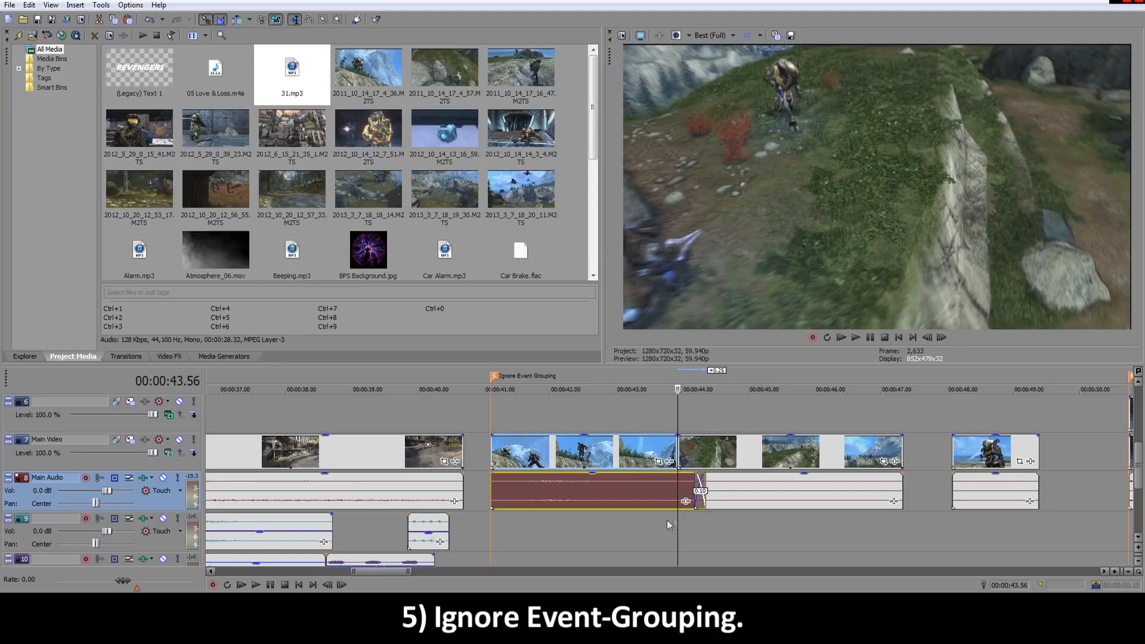
left_click(652, 528)
left_click(617, 535)
key("space")
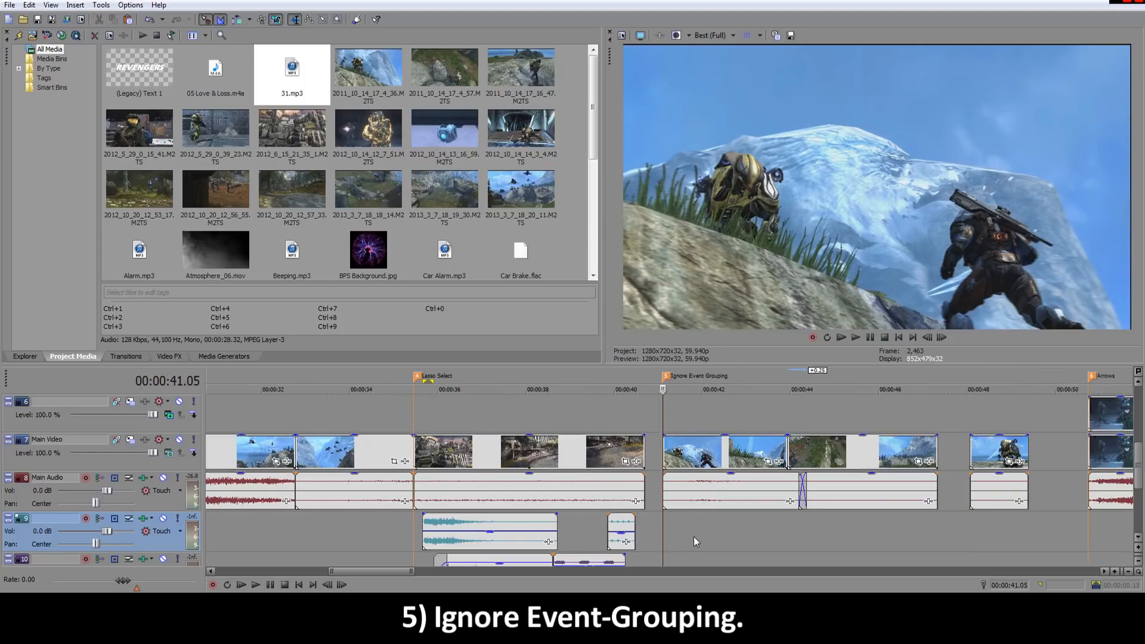
scroll(744, 524, "down", 2)
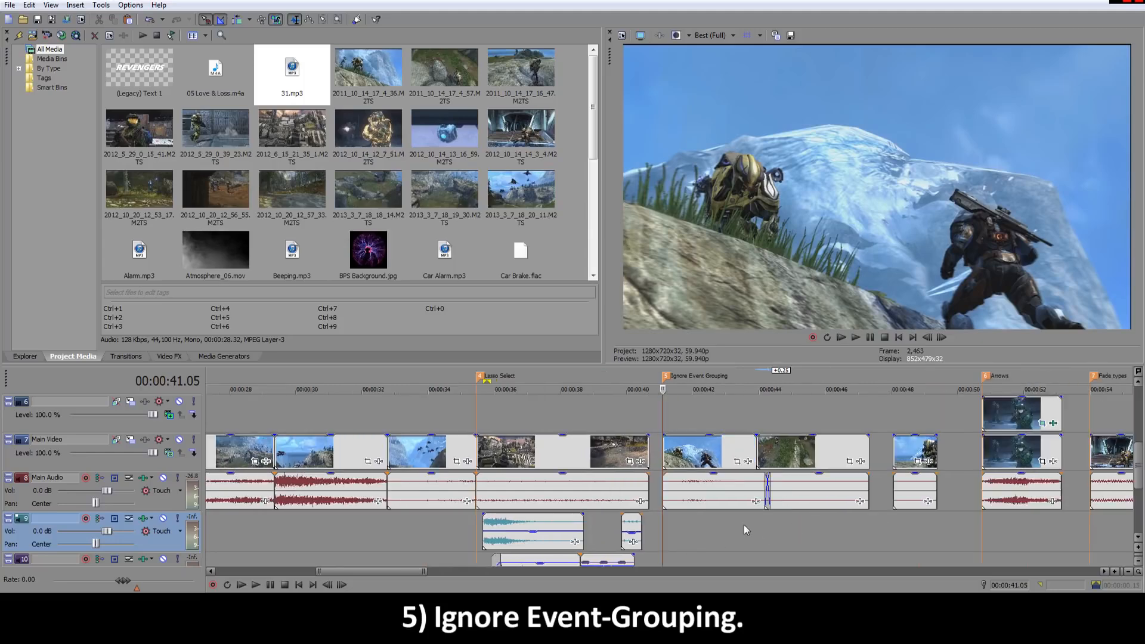
scroll(744, 524, "down", 2)
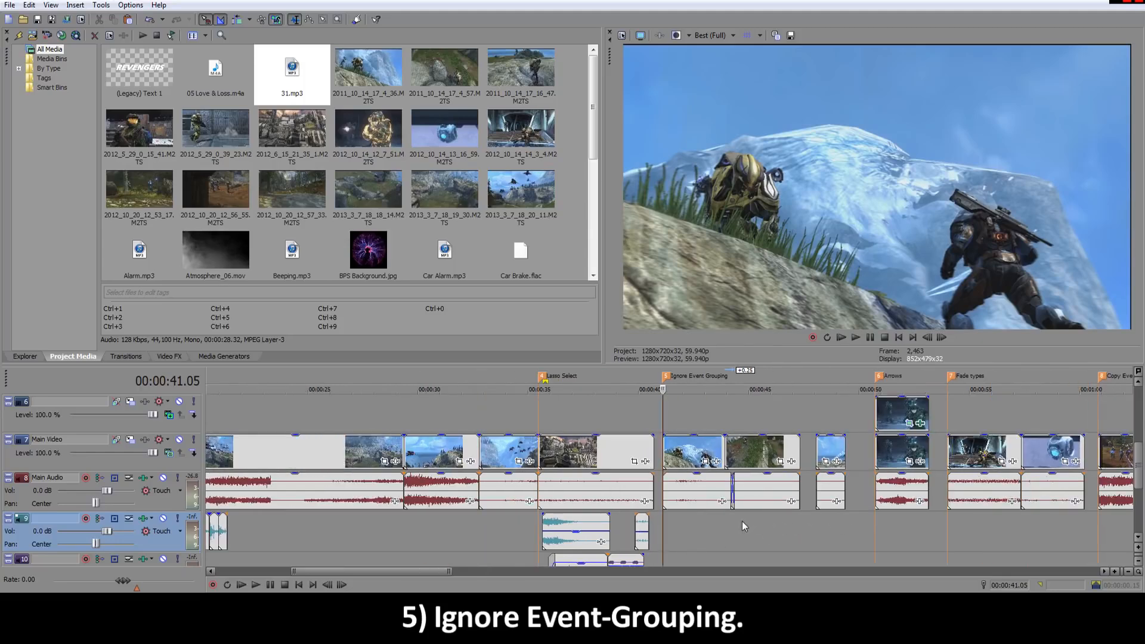
left_click(742, 522)
scroll(696, 522, "down", 2)
scroll(815, 525, "down", 1)
scroll(686, 520, "up", 2)
left_click(554, 532)
scroll(558, 531, "up", 1)
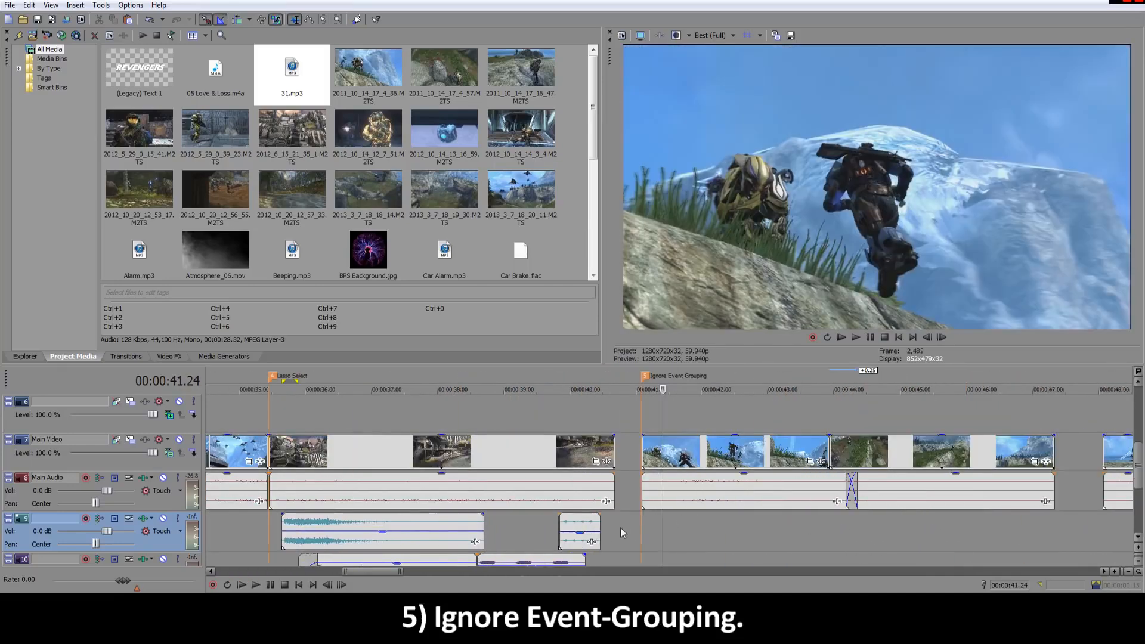
Step: Split the first clip's audio at 00:00:41.19 and 00:00:43.13, copy the middle piece, and undo both splits
mouse_move(659, 531)
left_mouse_down()
mouse_move(701, 531)
mouse_move(660, 536)
left_mouse_up()
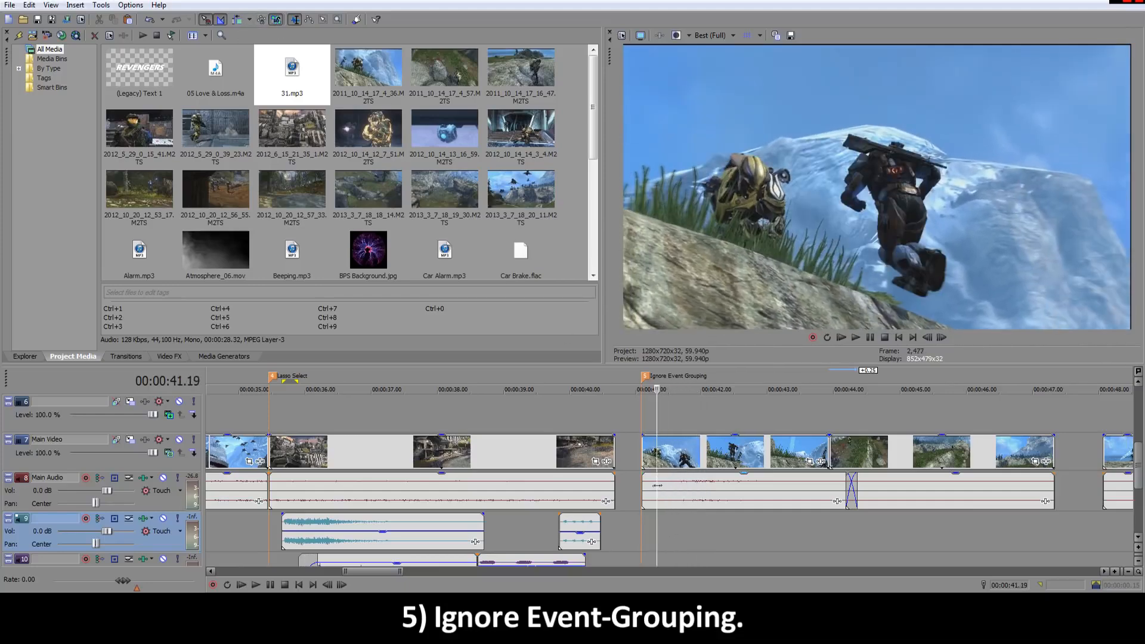
left_click(757, 493)
key("s")
left_click(782, 488)
key("s")
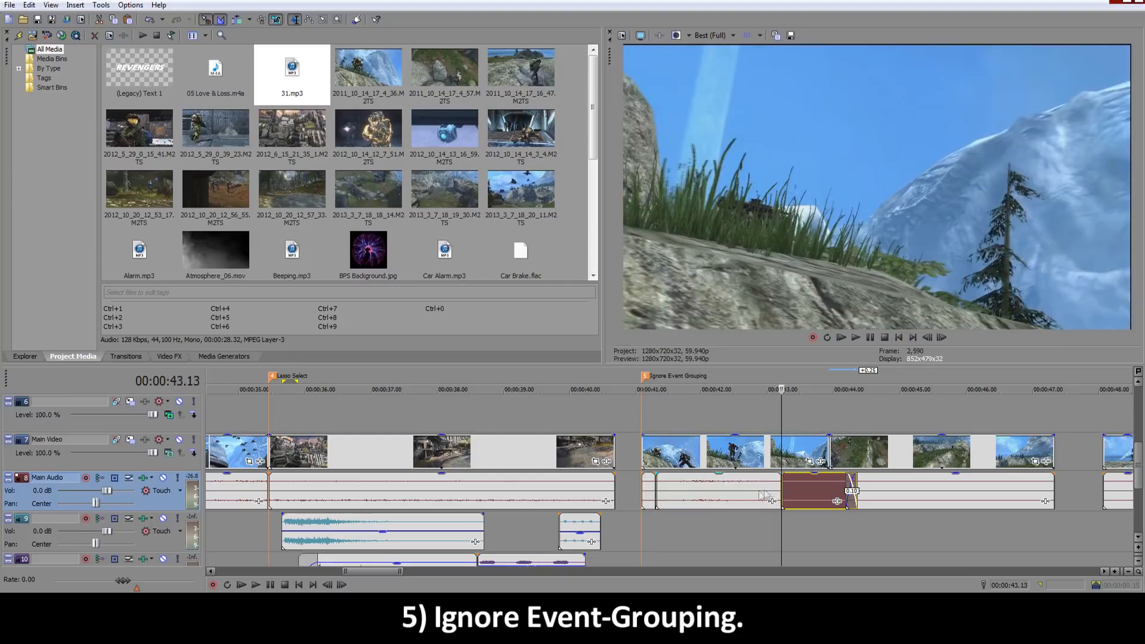
left_click(722, 494)
key("ctrl+z")
key("ctrl+z")
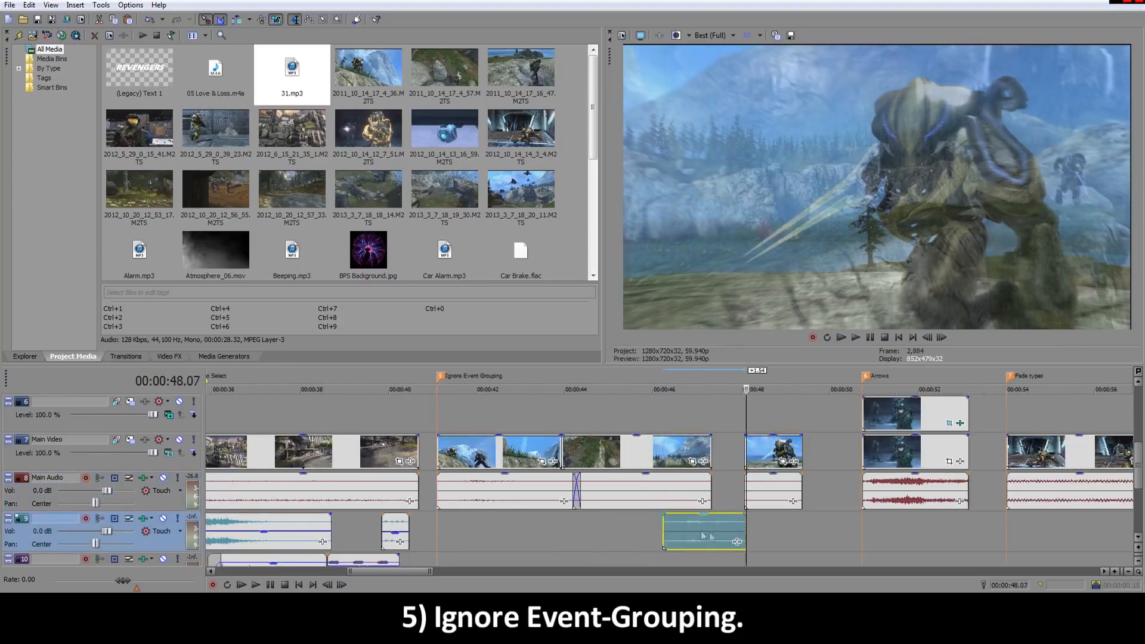
Step: Try the copied audio piece on track 9 beneath the end of the second clip and beneath the short clip, and delete it
left_click_drag(704, 535, 652, 543)
key("space")
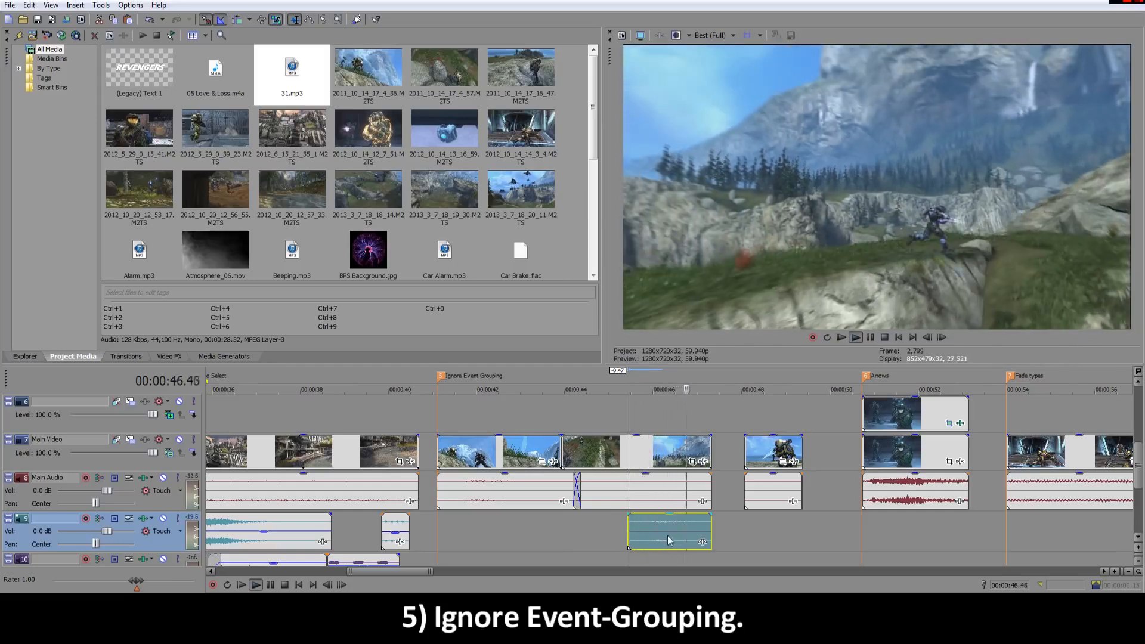
key("space")
left_click_drag(665, 534, 773, 533)
left_click(749, 538)
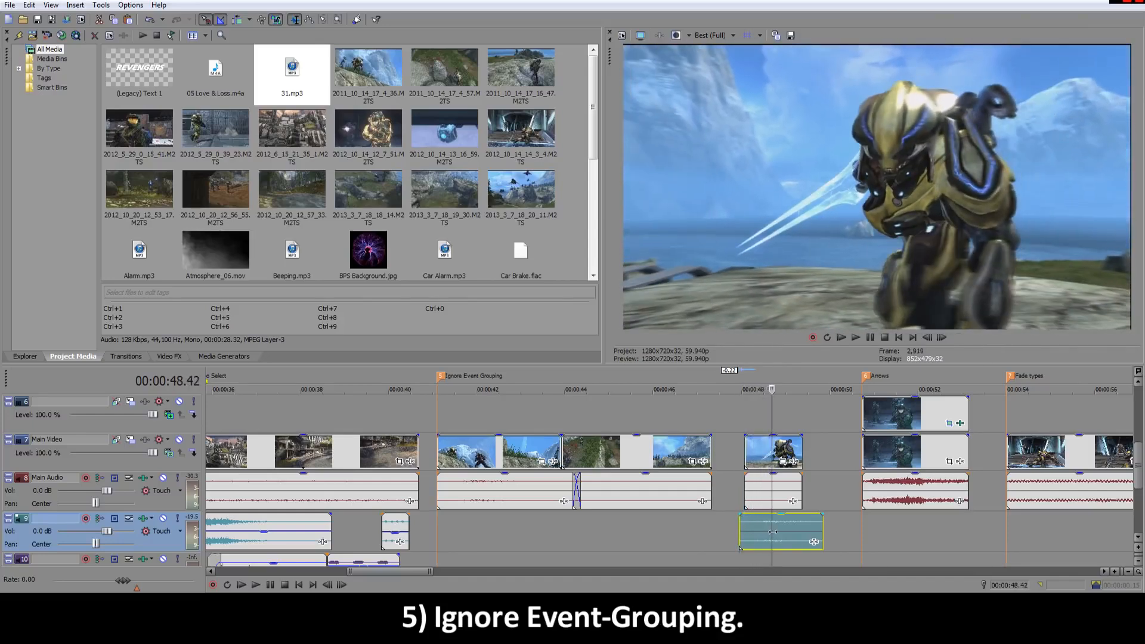
key("Delete")
Step: Place the playhead at 00:00:50.44, at the start of the stacked clips at the Arrows marker
left_click(864, 530)
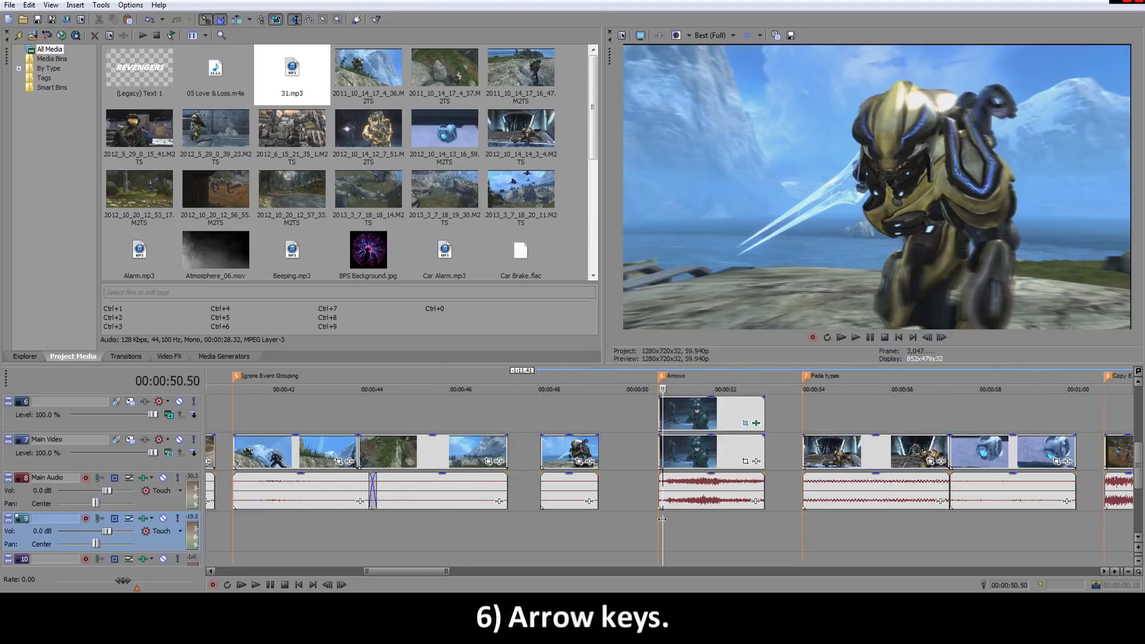
key("Left")
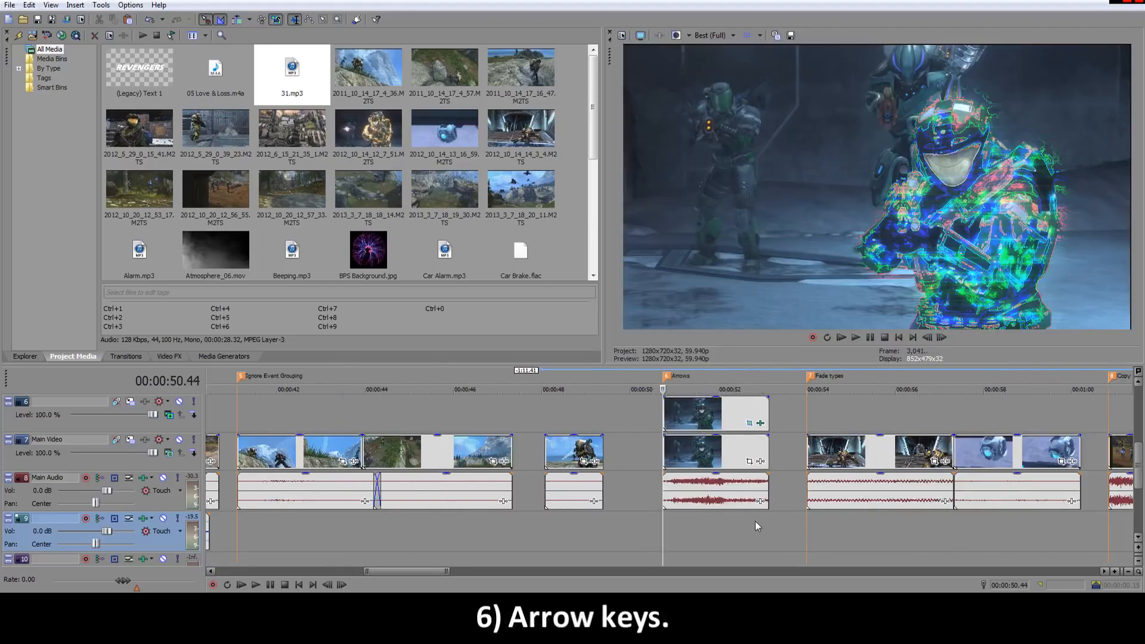
key("Up")
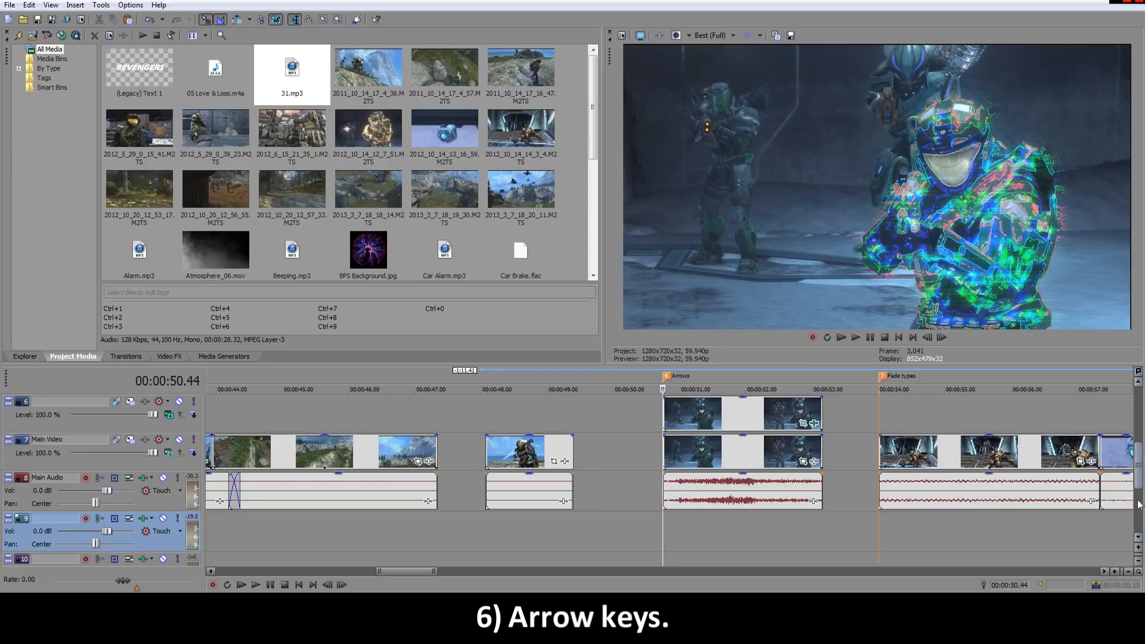
left_click_drag(1142, 474, 1143, 469)
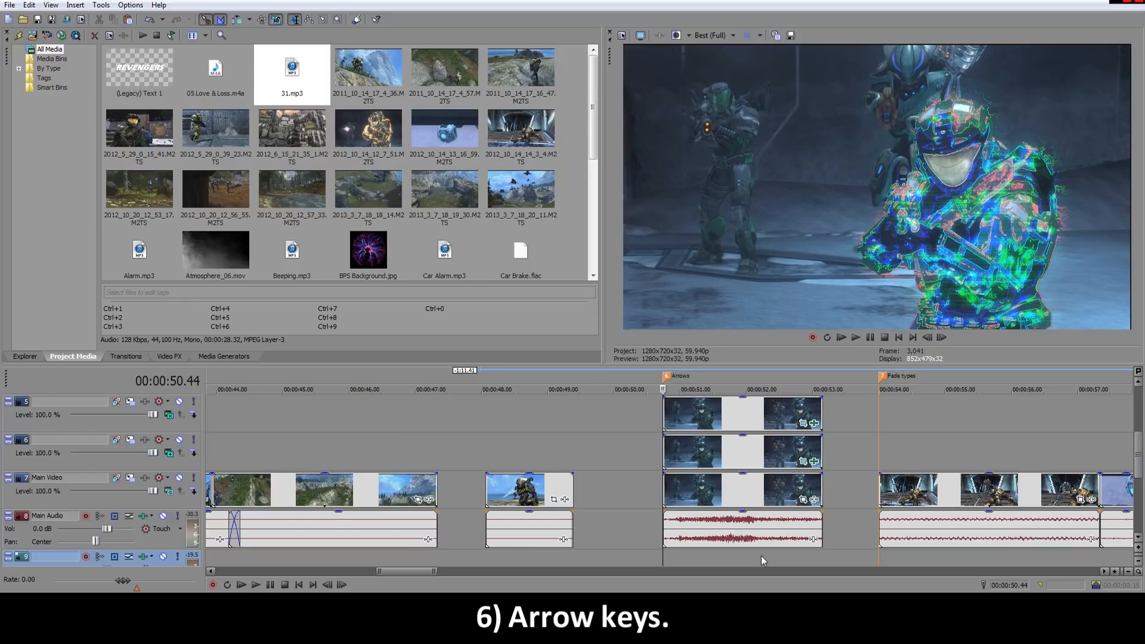
left_click_drag(1142, 469, 1141, 477)
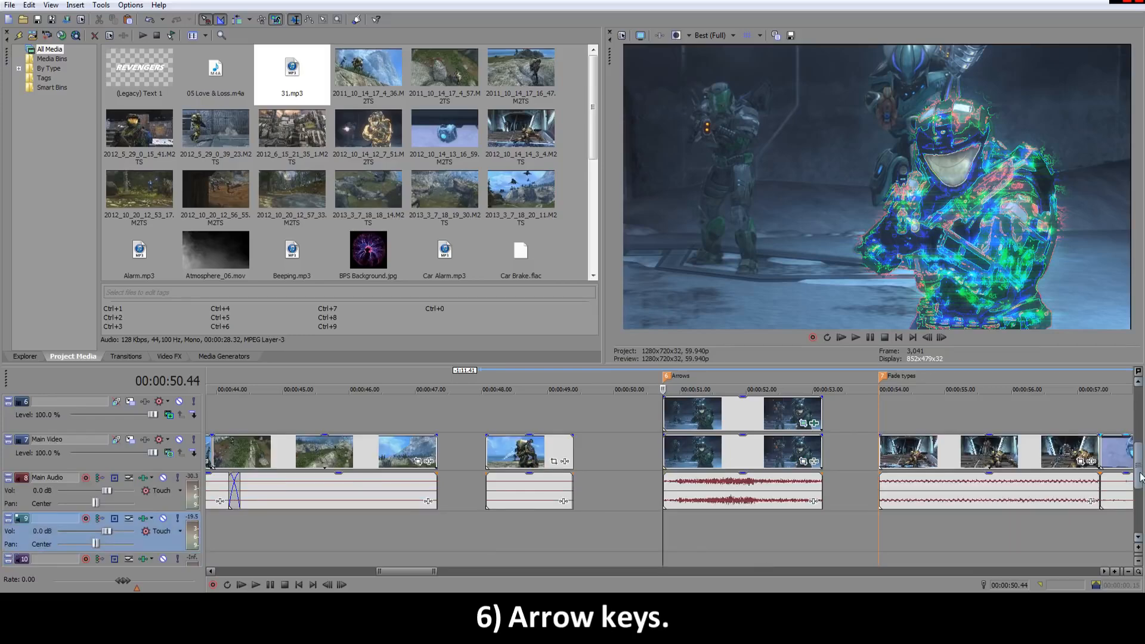
left_click_drag(1138, 464, 1139, 445)
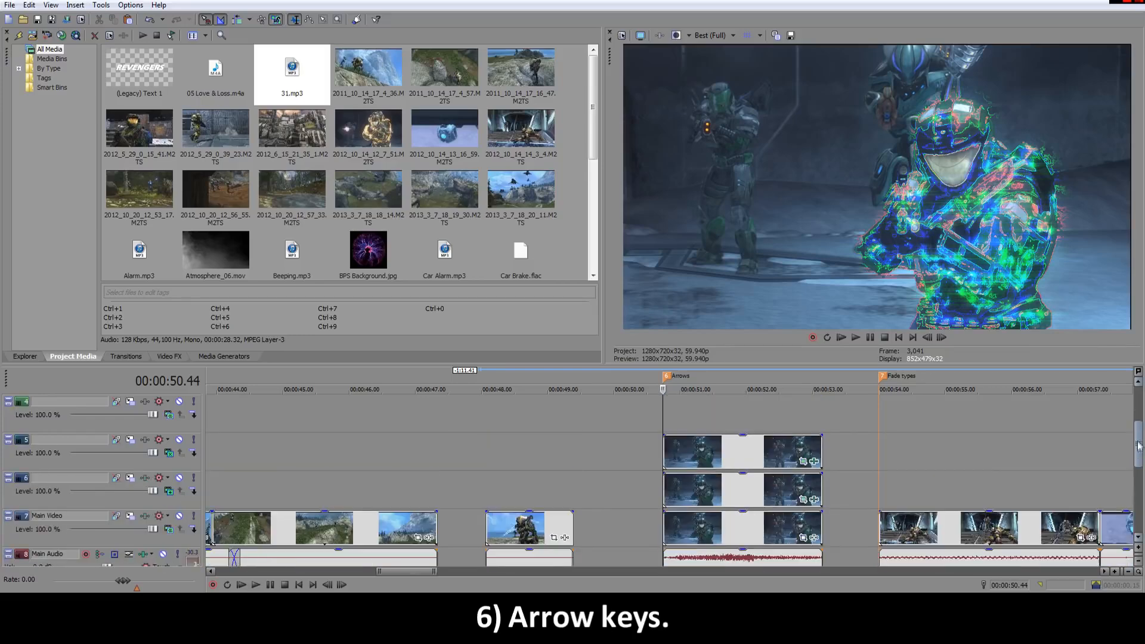
Step: Play the stacked clips after the Arrows marker from 00:00:51.00
left_click(721, 427)
left_click_drag(720, 423, 681, 419)
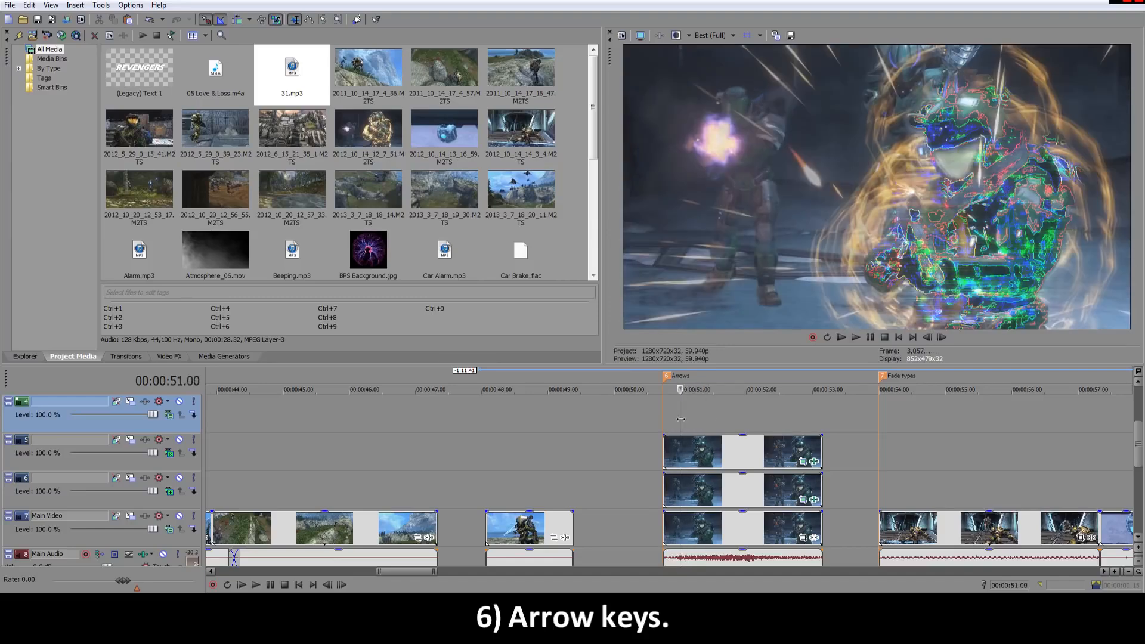
key("space")
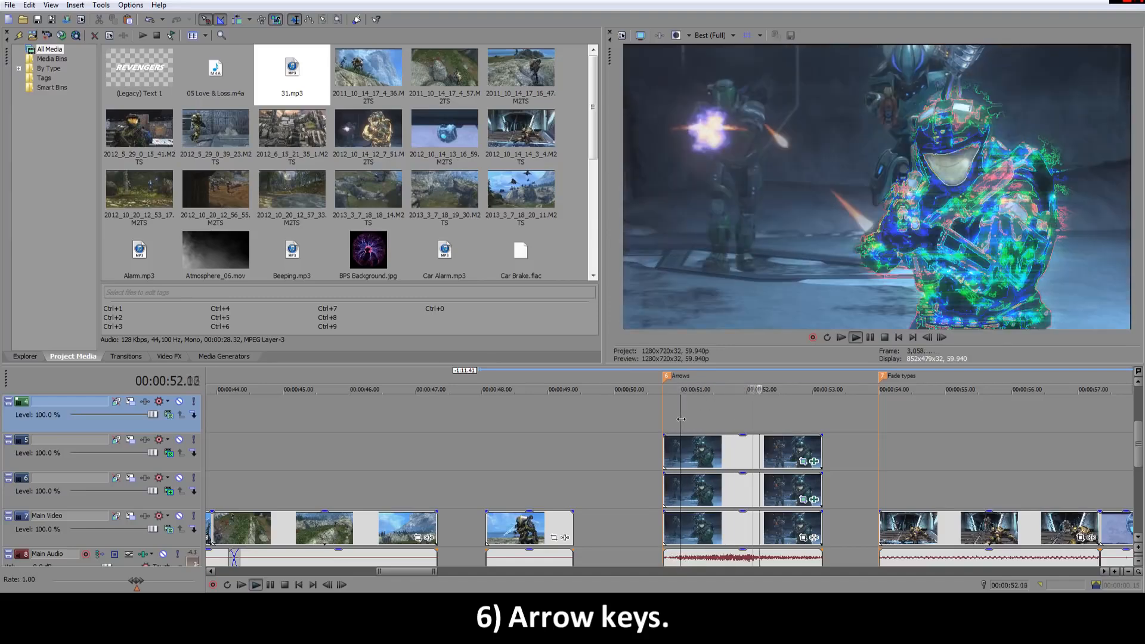
Step: Stop playback, place the playhead at 00:00:50.58 in the stacked clips, and step it back frame by frame to 00:00:50.53
key("space")
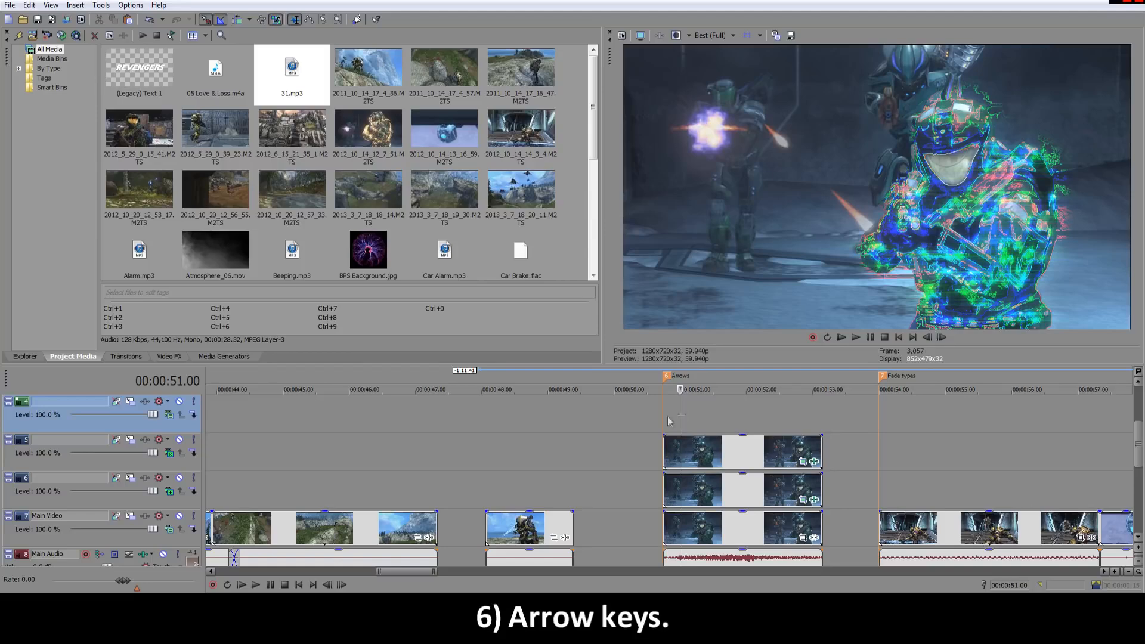
scroll(746, 454, "down", 2)
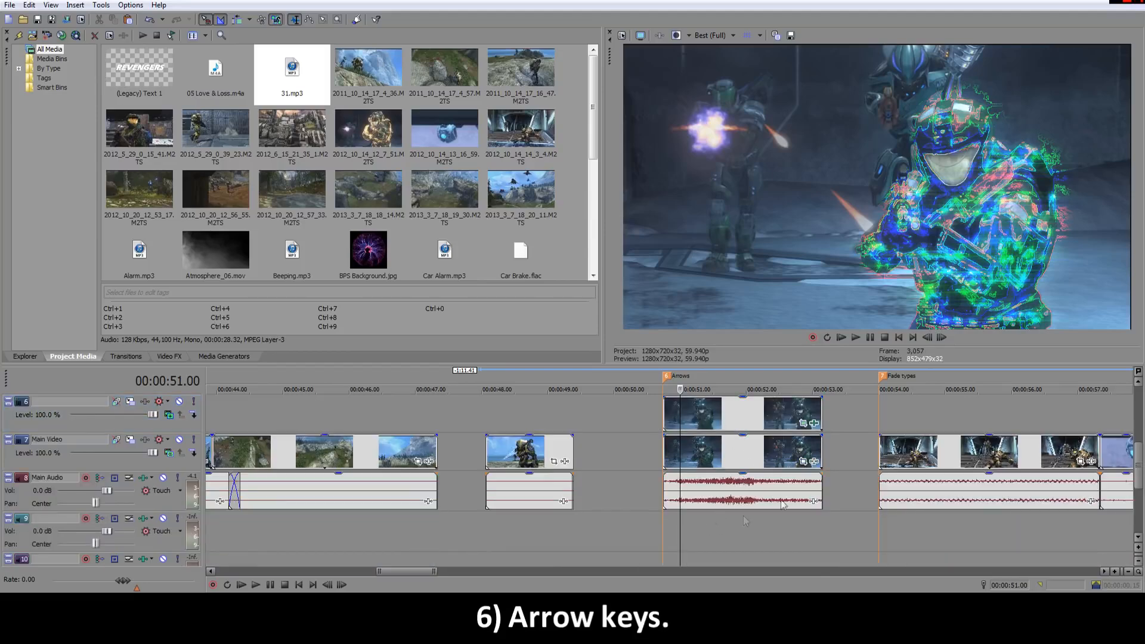
left_click(679, 526)
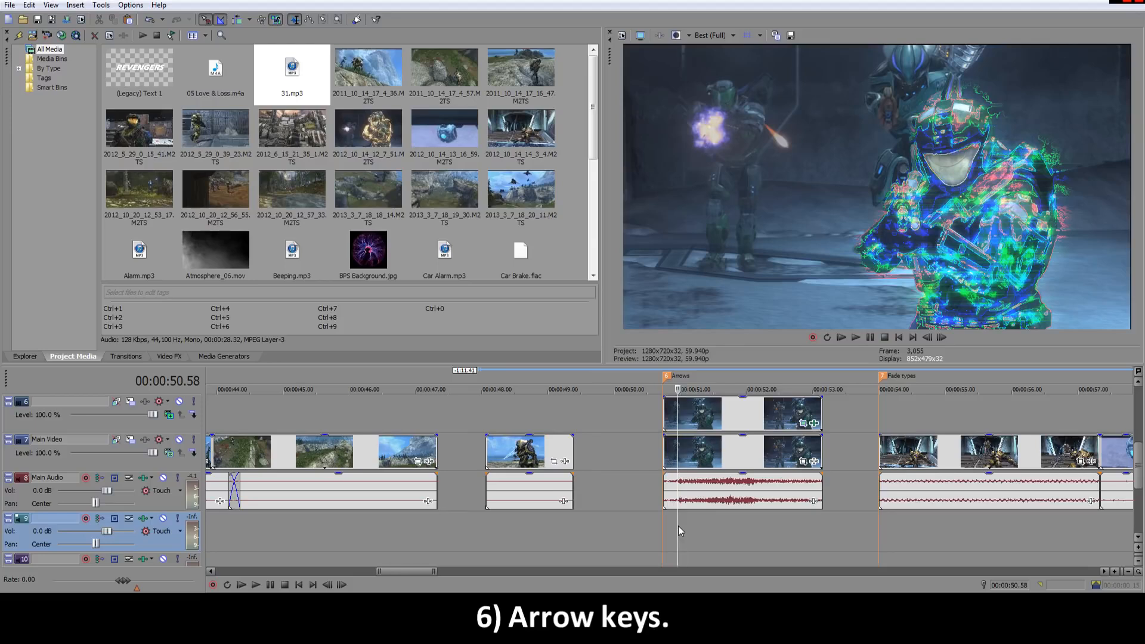
key("Left")
key("Left")
key("Left")
key("Left")
key("Left")
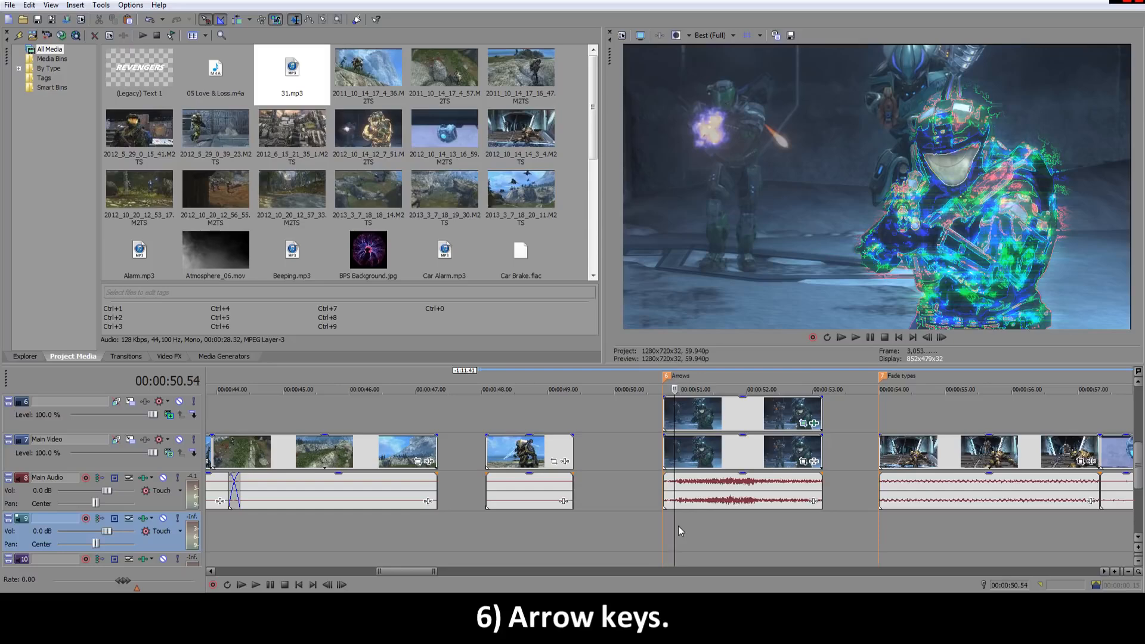
key("Left")
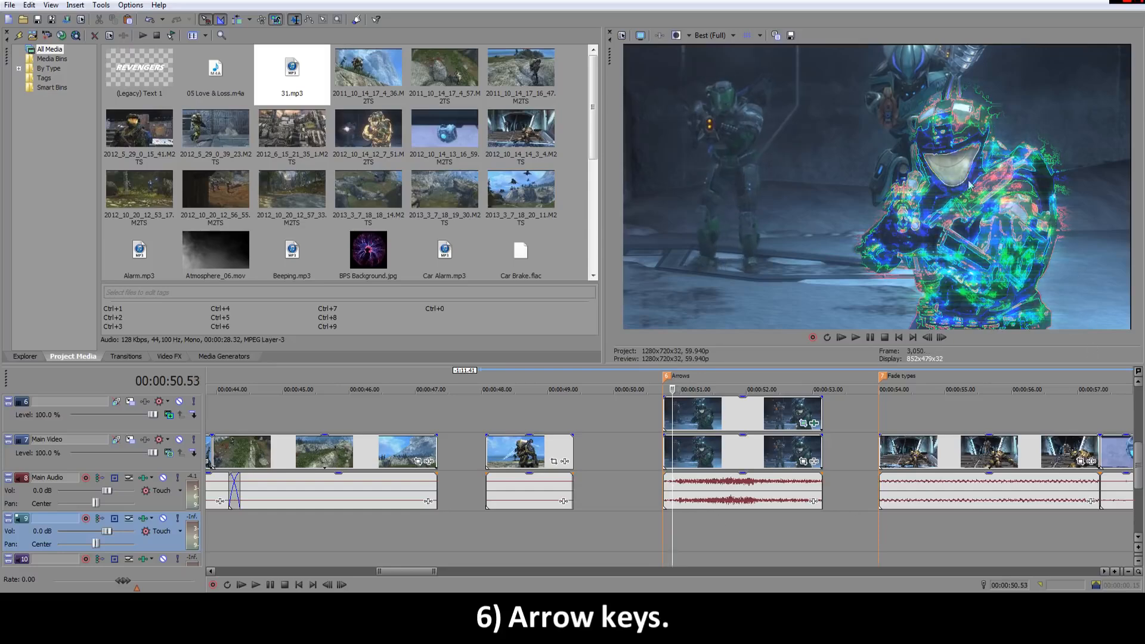
Step: Place the playhead at 00:00:48.55 in the short clip and step it back frame by frame to 00:00:48.45
left_click(542, 531)
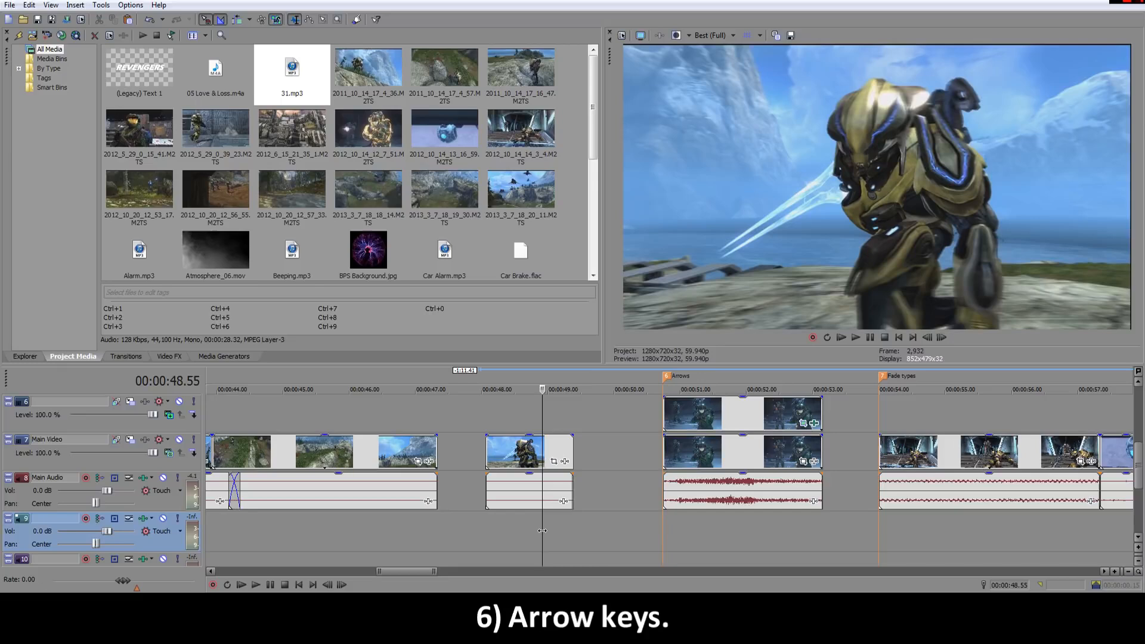
key("Left")
key("Left")
key("Left")
key("Left")
key("Left")
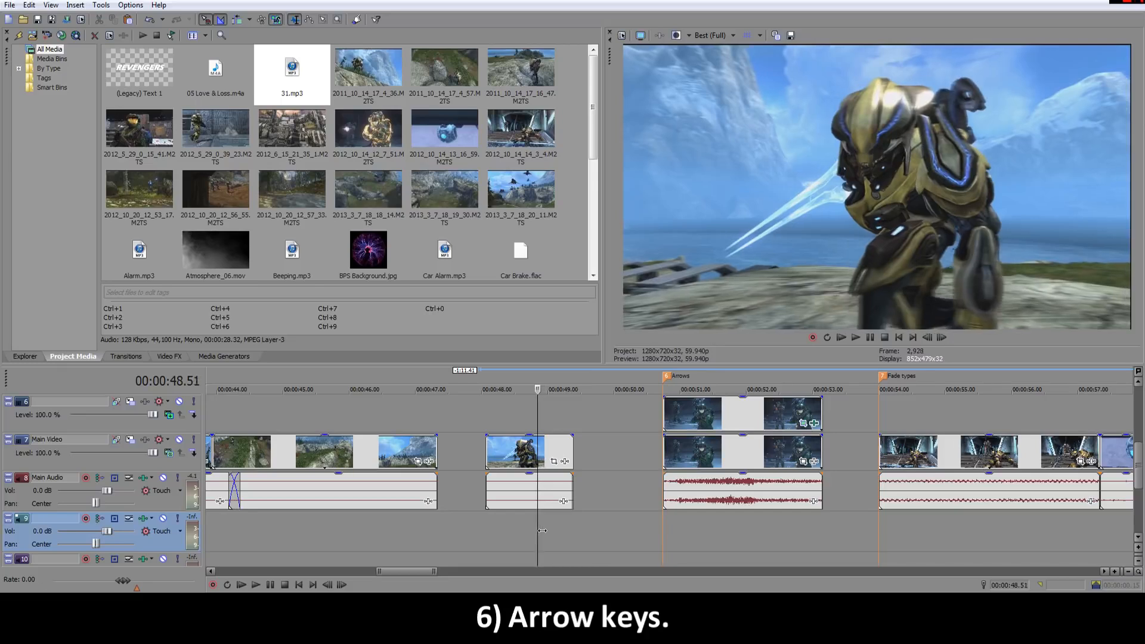
key("Left")
key("Left")
key("Left")
key("Left")
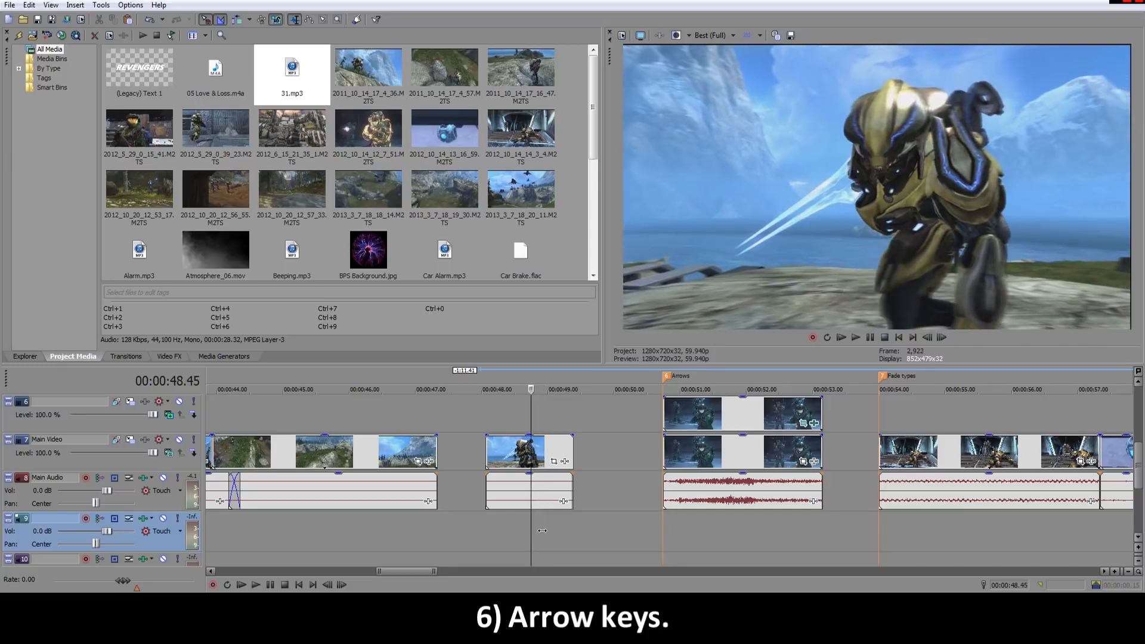
Step: Step the playhead forward frame by frame through the short clip to 00:00:49.00
key("Right")
key("Right")
key("Right")
key("Right")
key("Right")
key("Right")
key("Right")
key("Right")
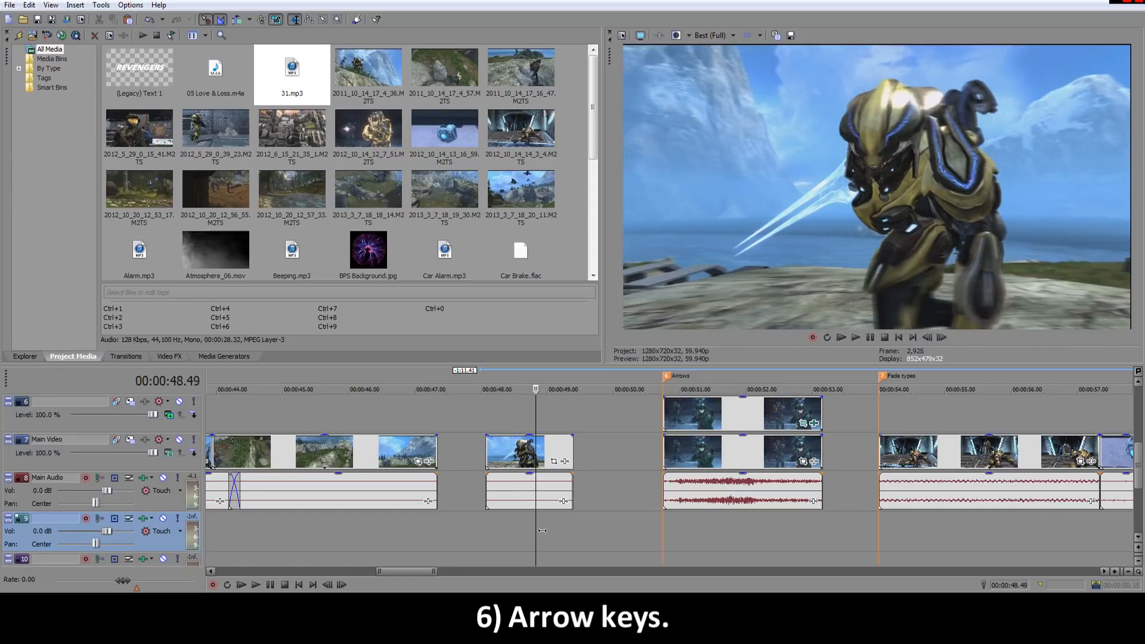
key("Right")
key("Right")
key("Right")
key("Right")
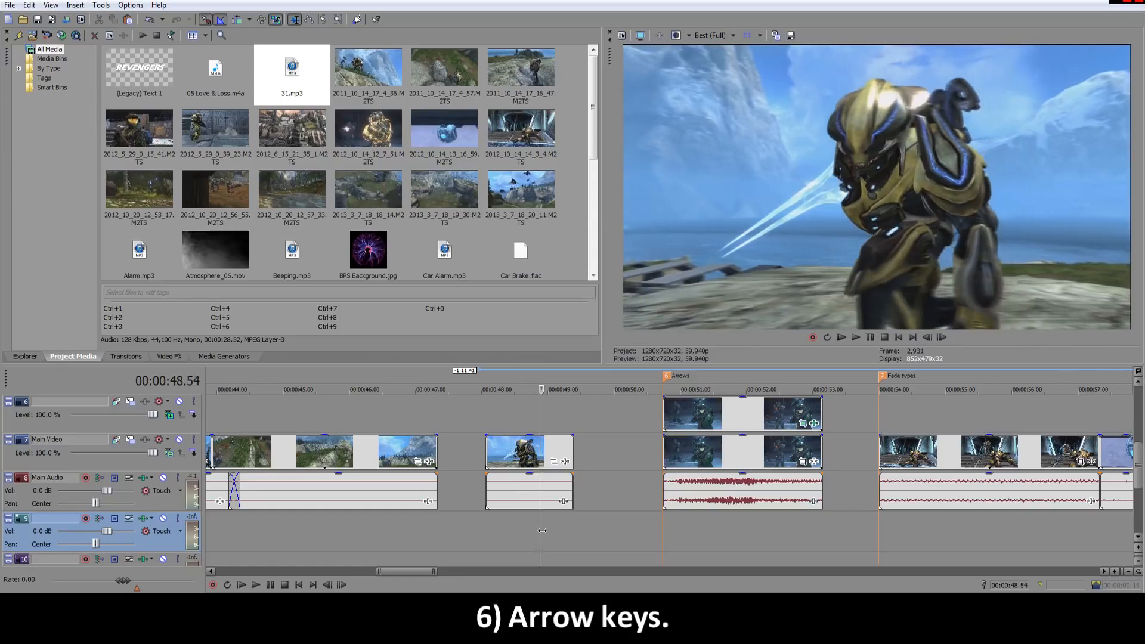
key("Right")
key("Right")
key("Right")
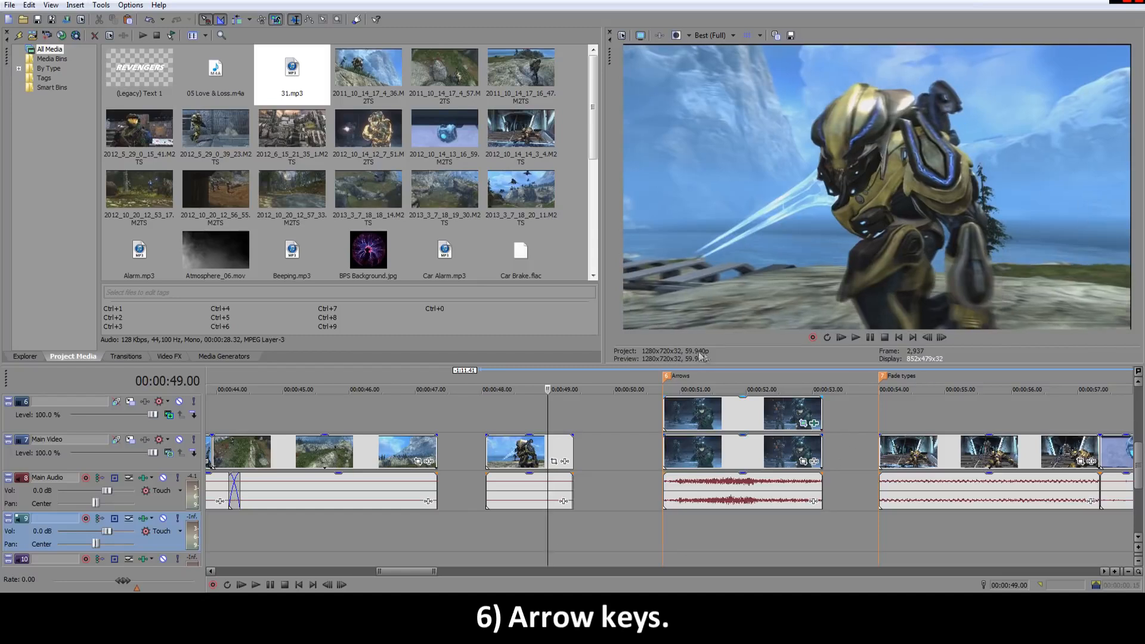
Step: Step the playhead back within the short clip to 00:00:48.59
key("Left")
key("Left")
key("Left")
key("Left")
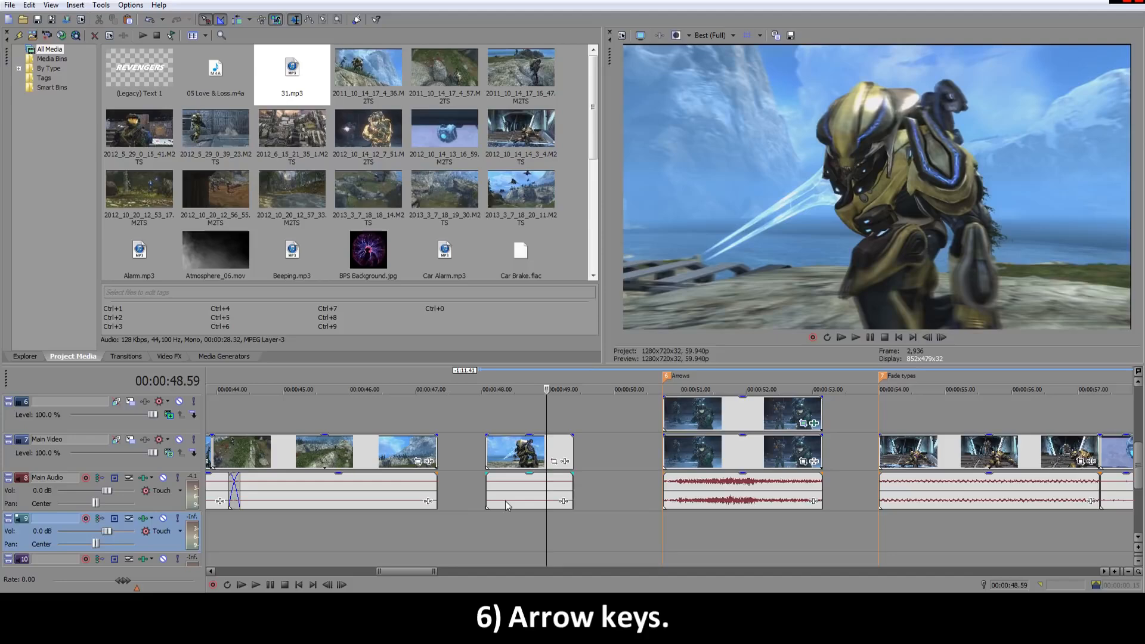
Step: Try extending the start of the second clip after the Fade types marker over the end of the first clip
left_click(810, 514)
key("Down")
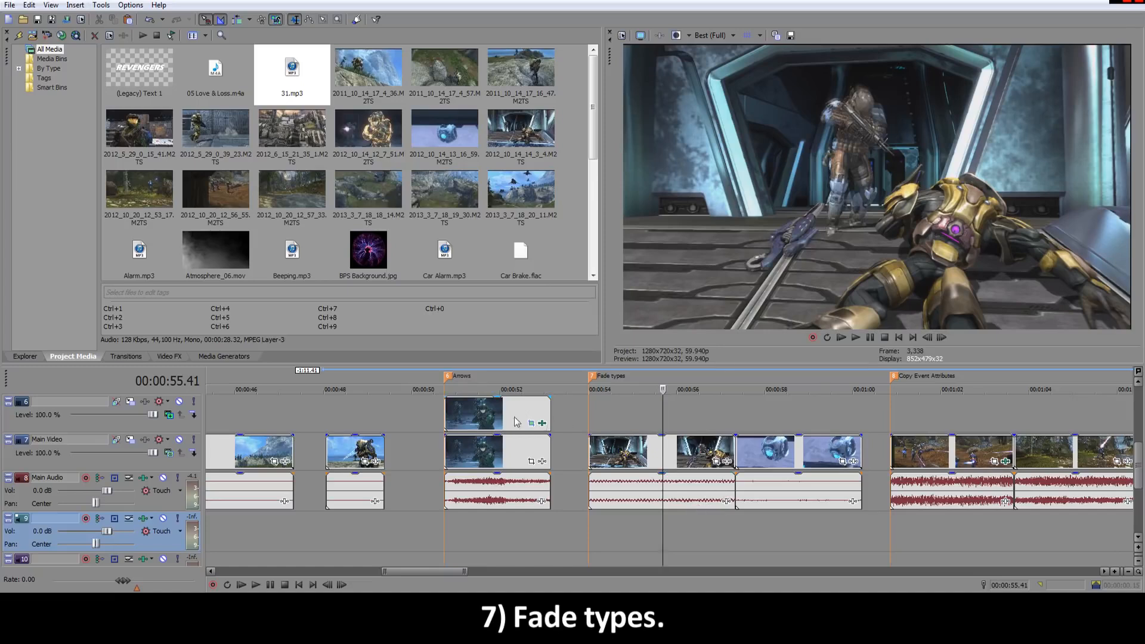
left_click_drag(661, 414, 695, 415)
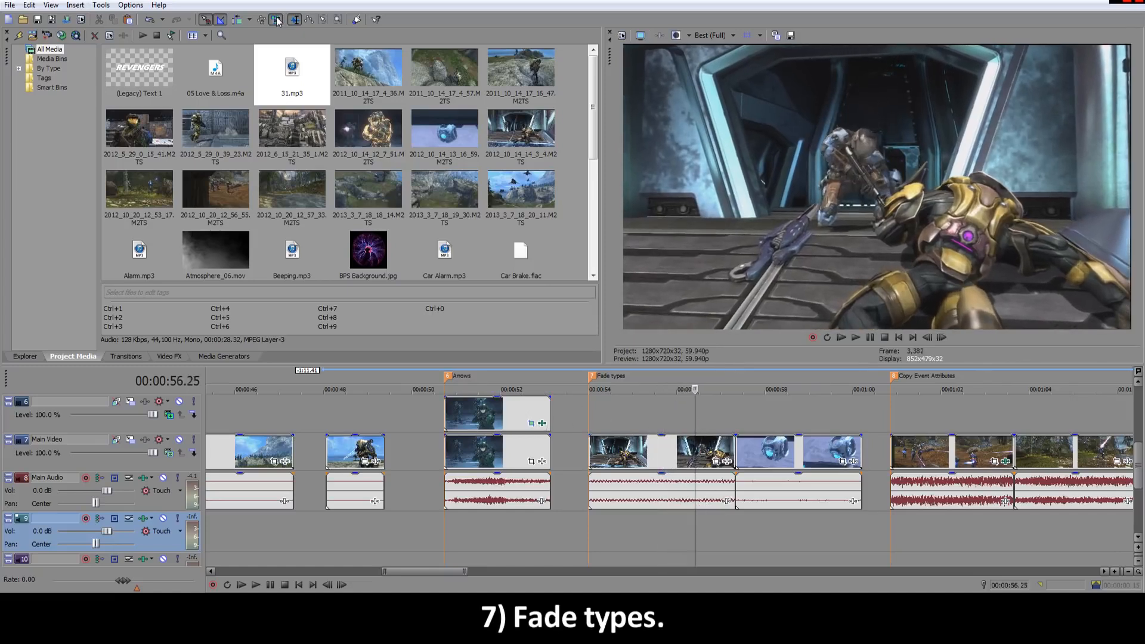
mouse_move(739, 448)
left_mouse_down()
mouse_move(716, 454)
mouse_move(736, 443)
left_mouse_up()
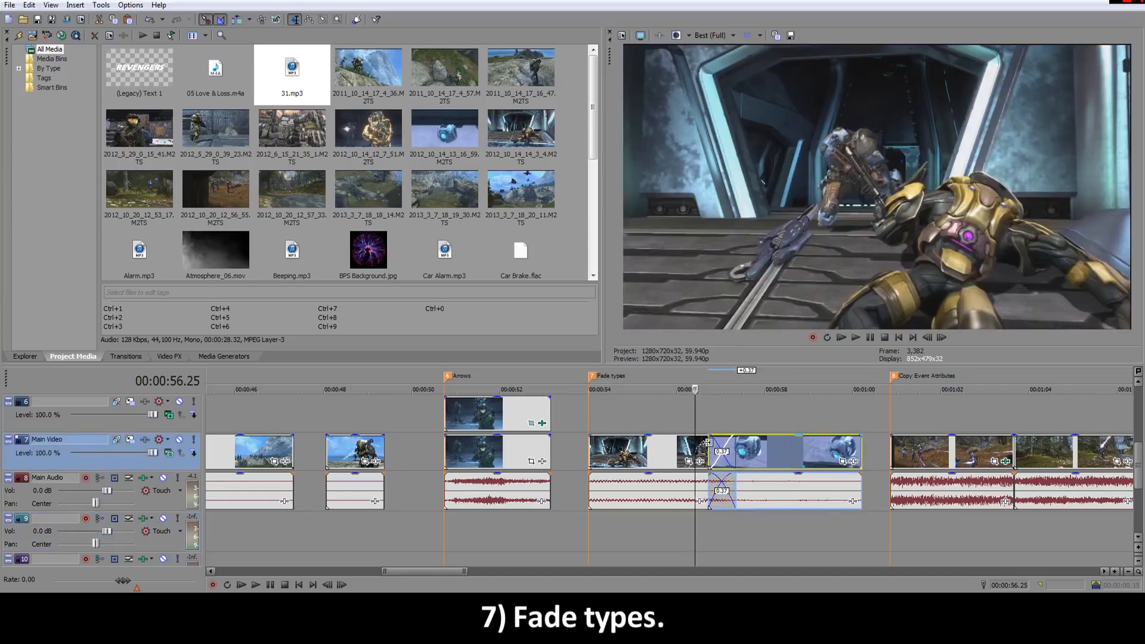
Step: Add a fade-in to the first clip after the Fade types marker and place the playhead at 00:00:54.51
left_click(593, 427)
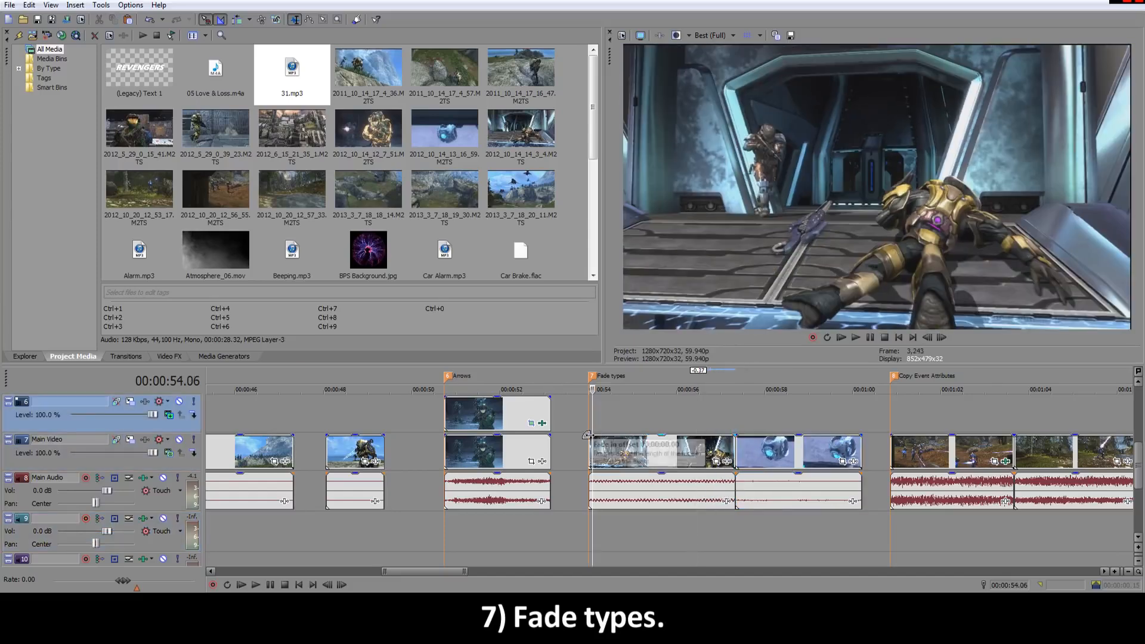
left_click_drag(588, 435, 629, 438)
left_click(614, 424)
scroll(615, 425, "up", 1)
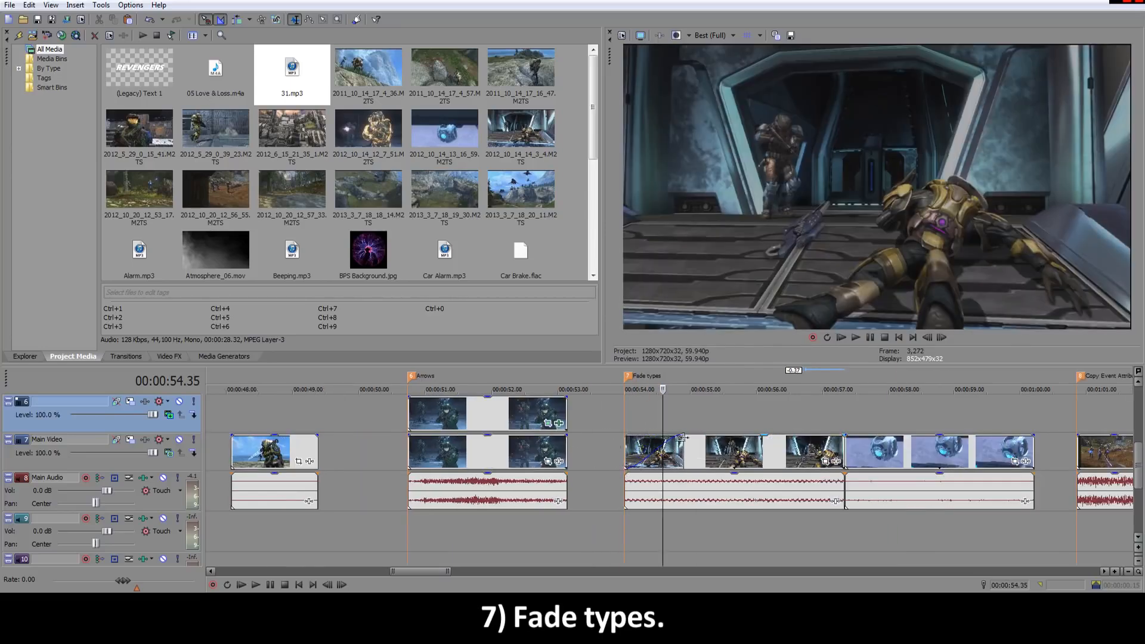
mouse_move(664, 423)
left_mouse_down()
mouse_move(626, 424)
mouse_move(680, 422)
left_mouse_up()
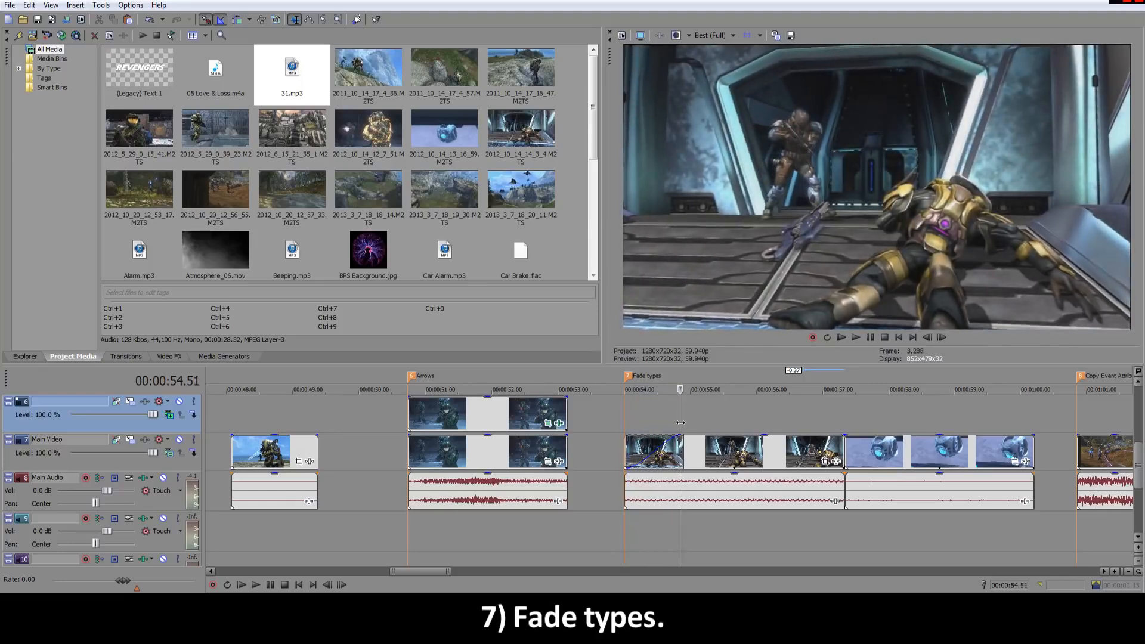
Step: Switch the first clip's fade-in to the linear curve and on to another curve type, and scrub through it to 00:00:55.35
right_click(671, 441)
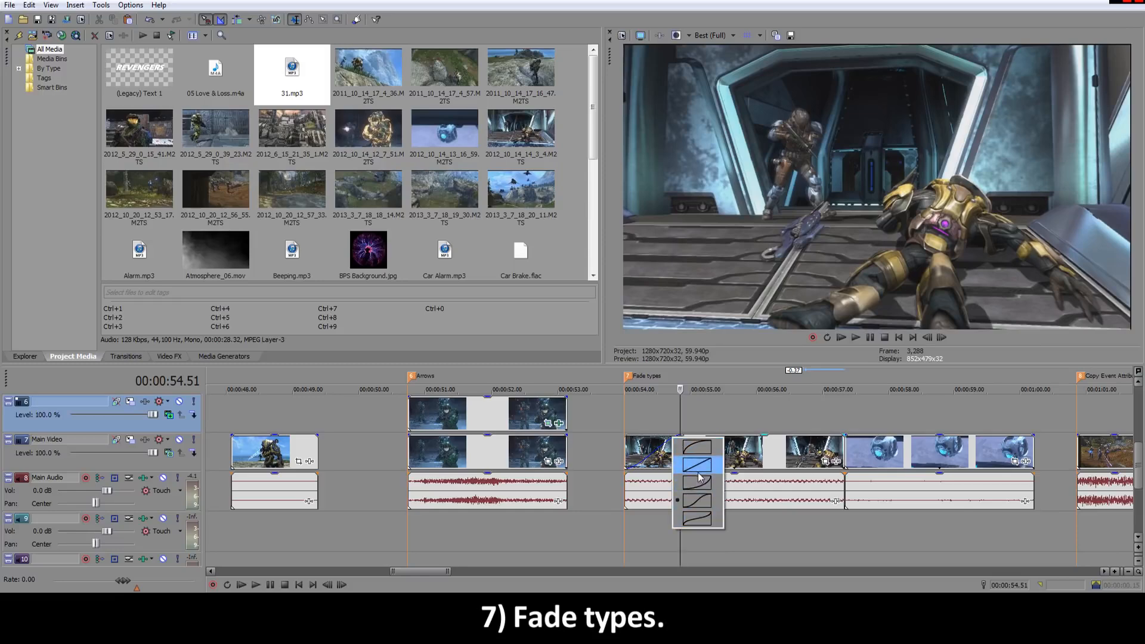
left_click(699, 468)
right_click(673, 439)
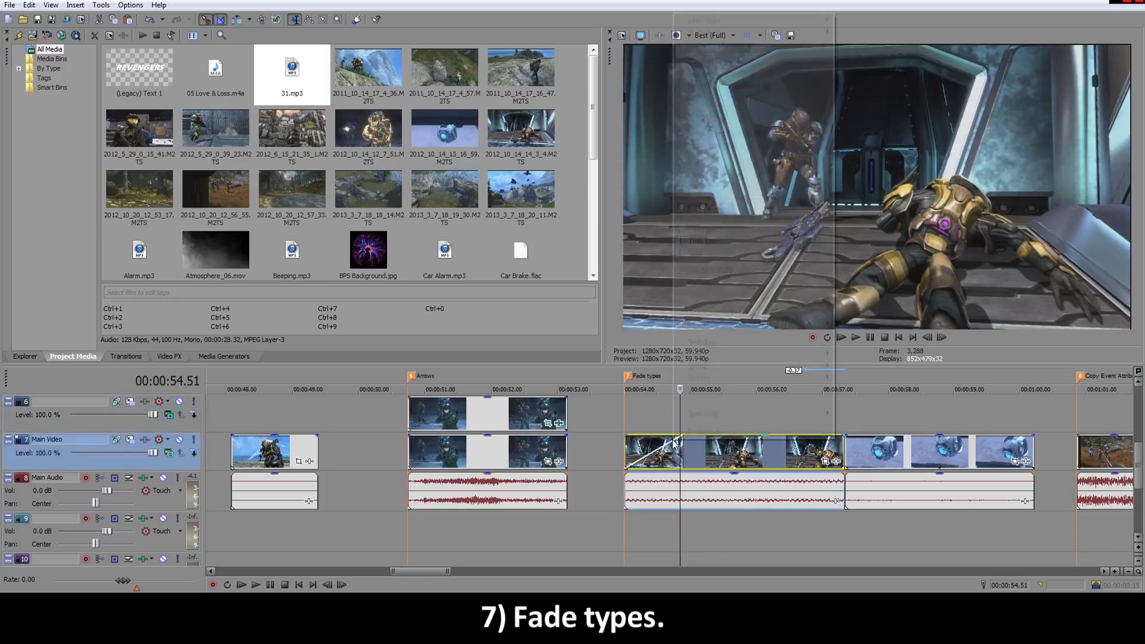
right_click(665, 438)
left_click(687, 491)
left_click(629, 418)
left_click_drag(632, 414, 729, 411)
Step: Extend the facing edges of the two clips after the Fade types marker into a crossfade and open its curve choices
left_click_drag(845, 452, 873, 450)
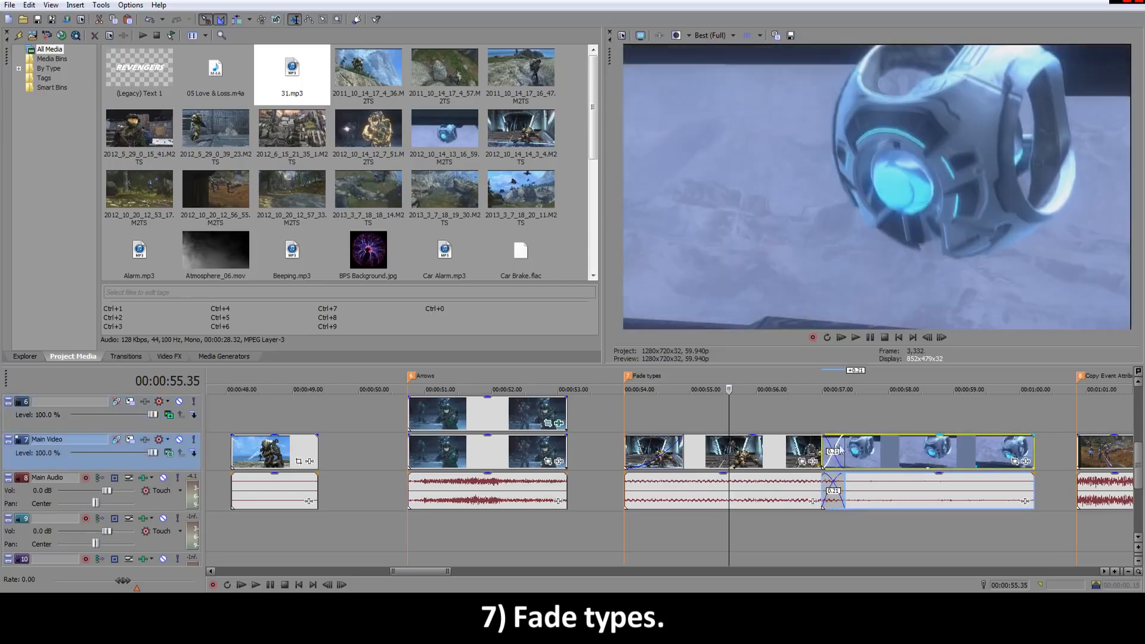
right_click(869, 437)
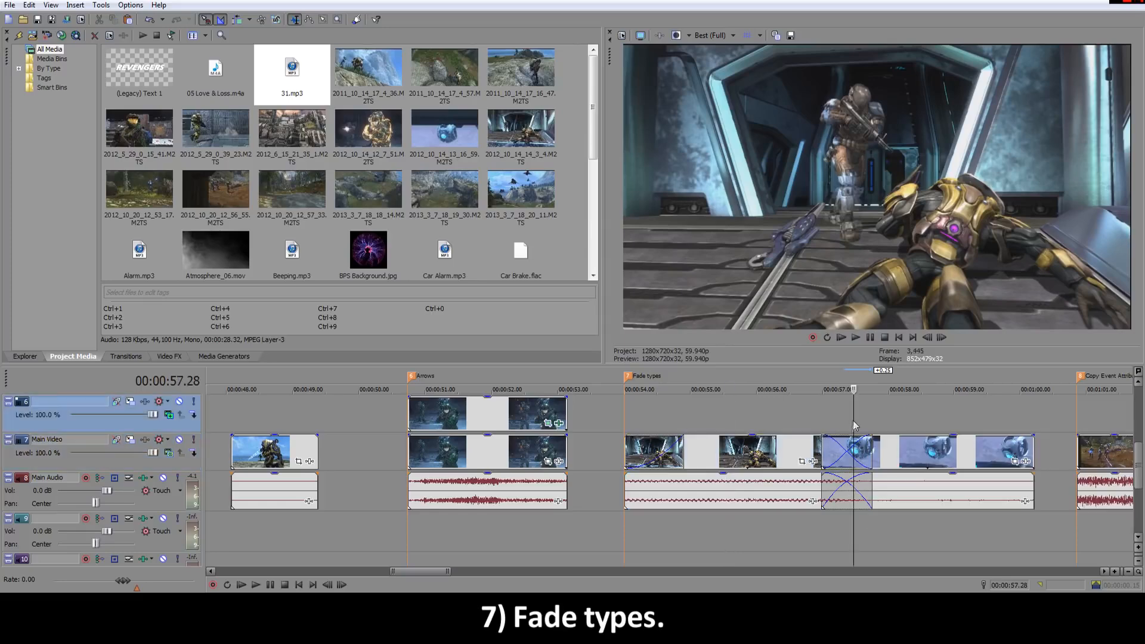
Step: Add 12 Magic of Love.m4a from another window to track 10 and cut off everything after 00:00:51.32
scroll(717, 508, "down", 5)
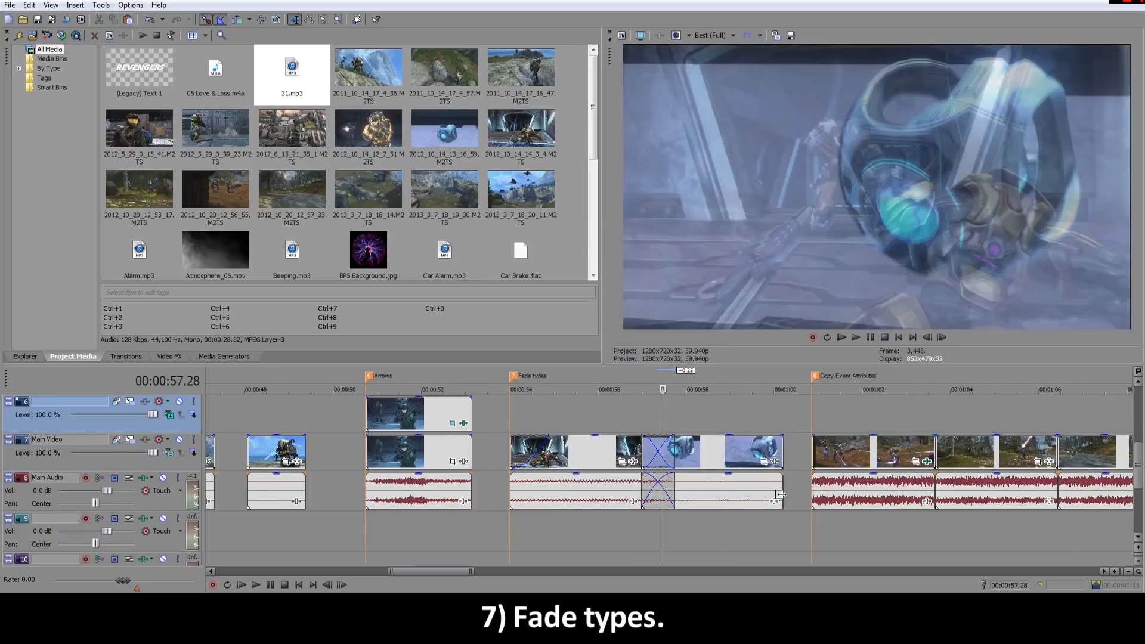
scroll(717, 508, "down", 2)
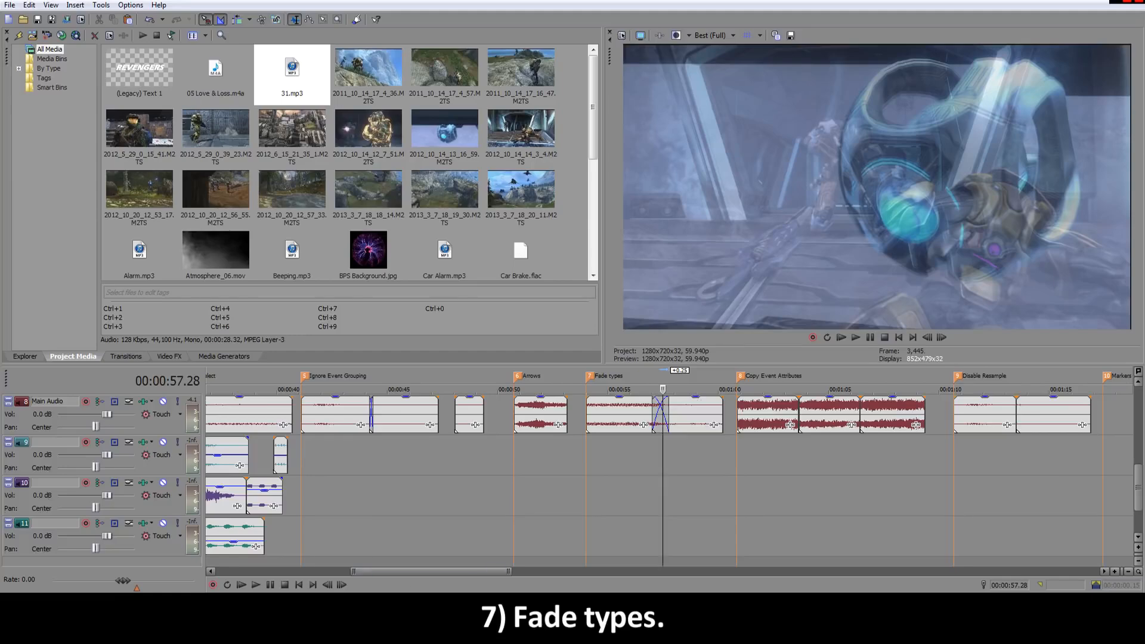
key("alt+Tab")
left_click_drag(630, 297, 477, 507)
left_click(532, 502)
key("s")
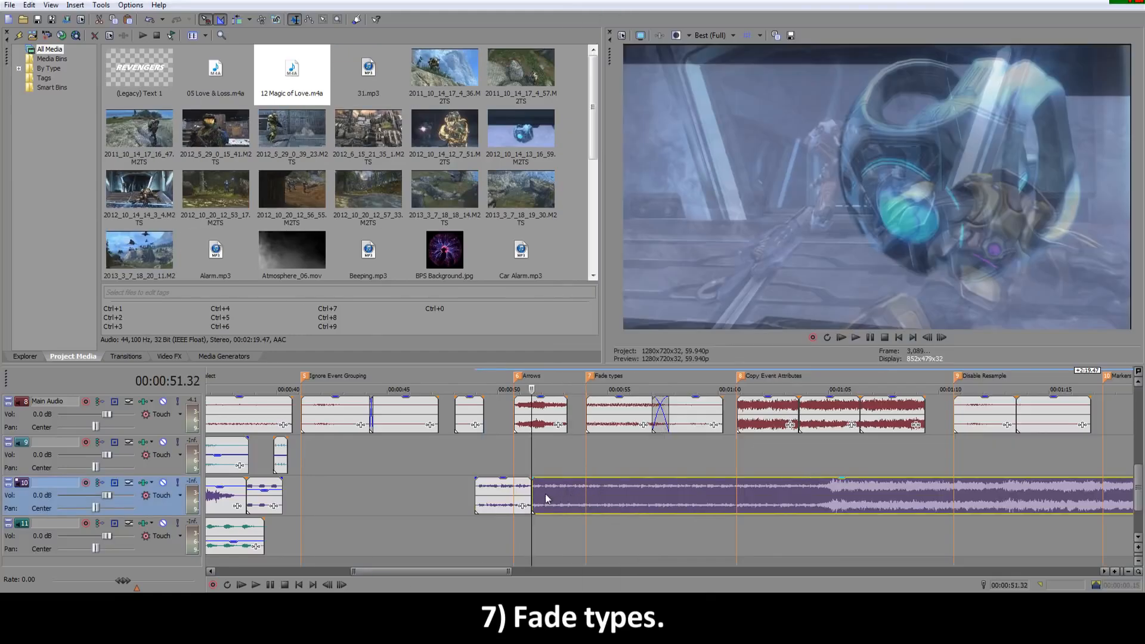
key("Delete")
Step: Move the trimmed music piece on track 10 beneath the Fade types clips and split it at 00:00:56.39
left_click_drag(520, 493, 664, 494)
left_click(645, 497)
scroll(649, 497, "up", 2)
key("s")
Step: Overlap the two music pieces in a 0.42 crossfade and add a long fade-out to the end of the second piece
mouse_move(738, 495)
left_mouse_down()
mouse_move(786, 494)
mouse_move(777, 480)
mouse_move(723, 481)
left_mouse_up()
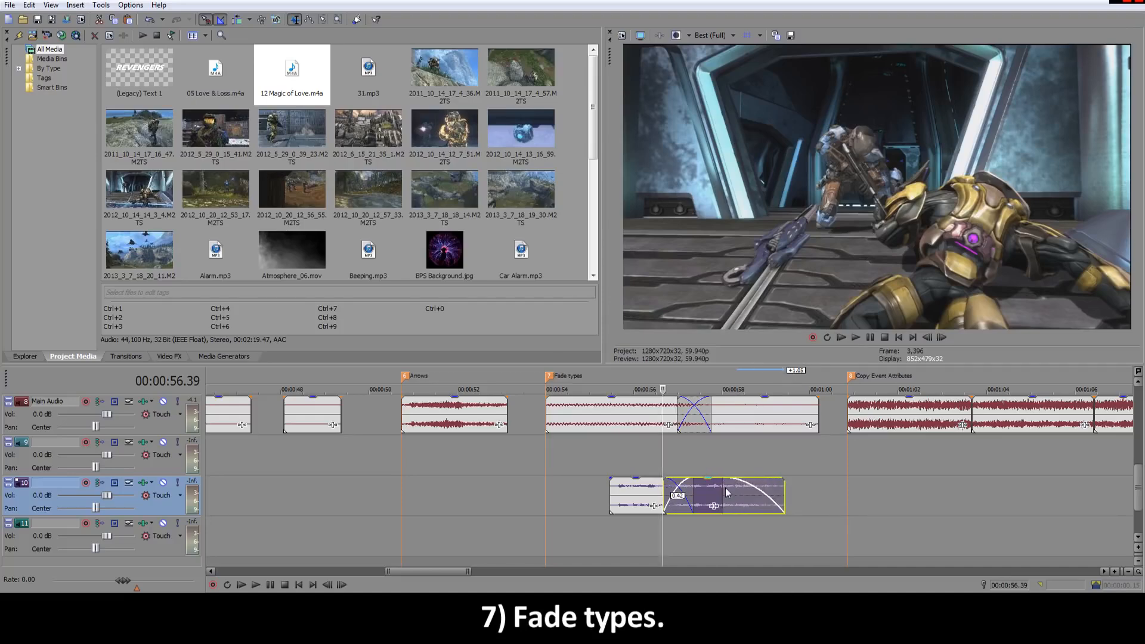
left_click(727, 493)
scroll(676, 488, "up", 1)
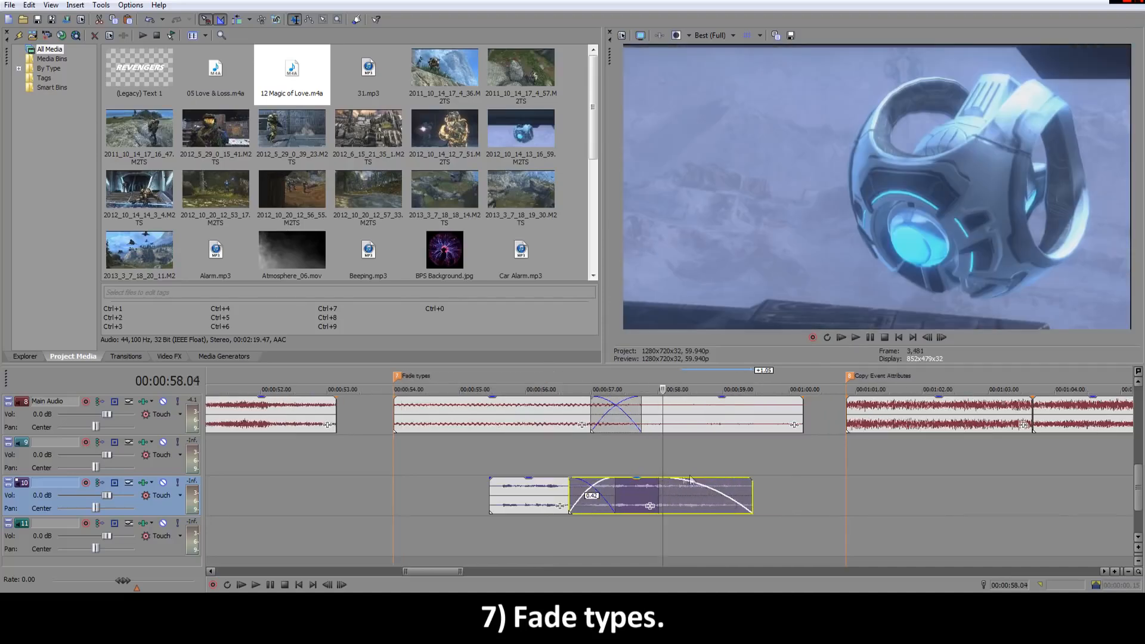
Step: Set the second music piece's fade-out to the smooth S-shaped curve and play it back
right_click(676, 481)
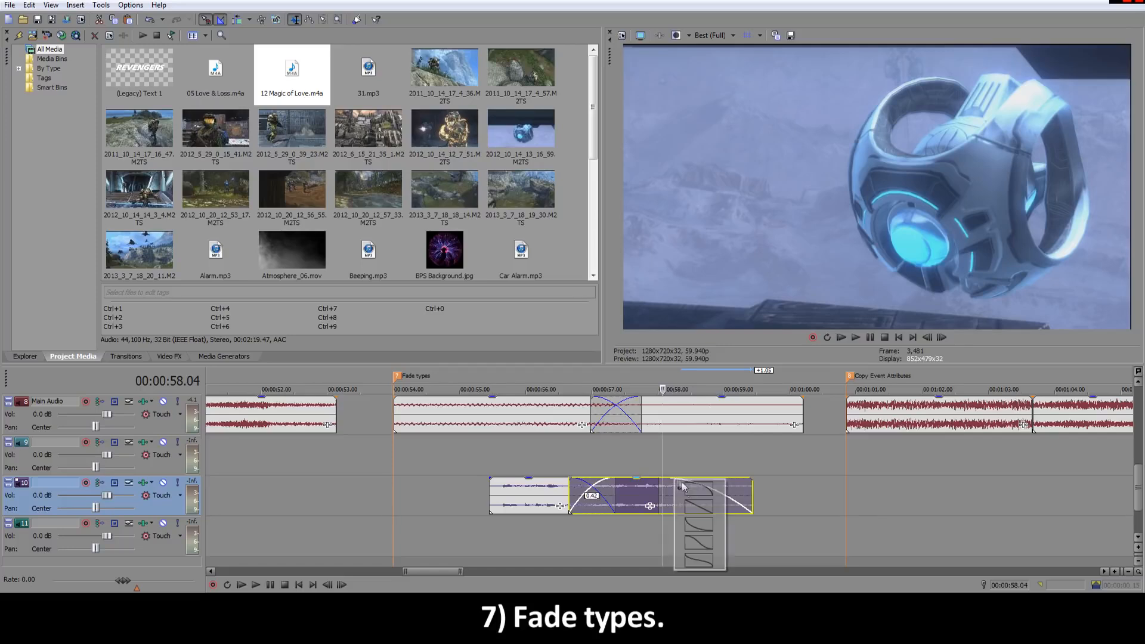
left_click(696, 524)
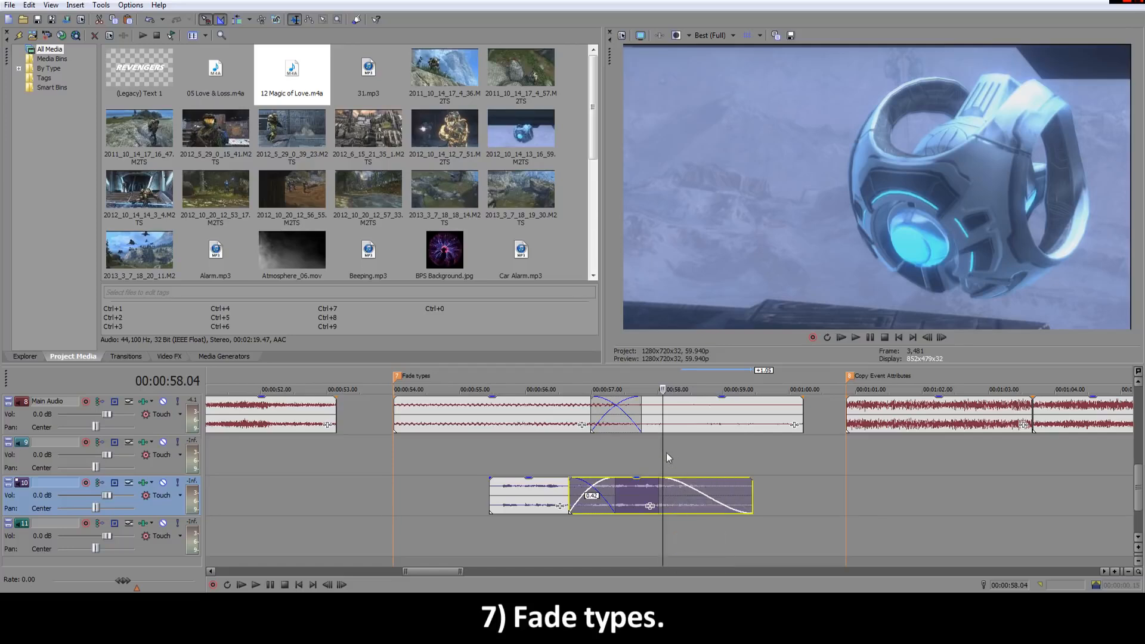
key("space")
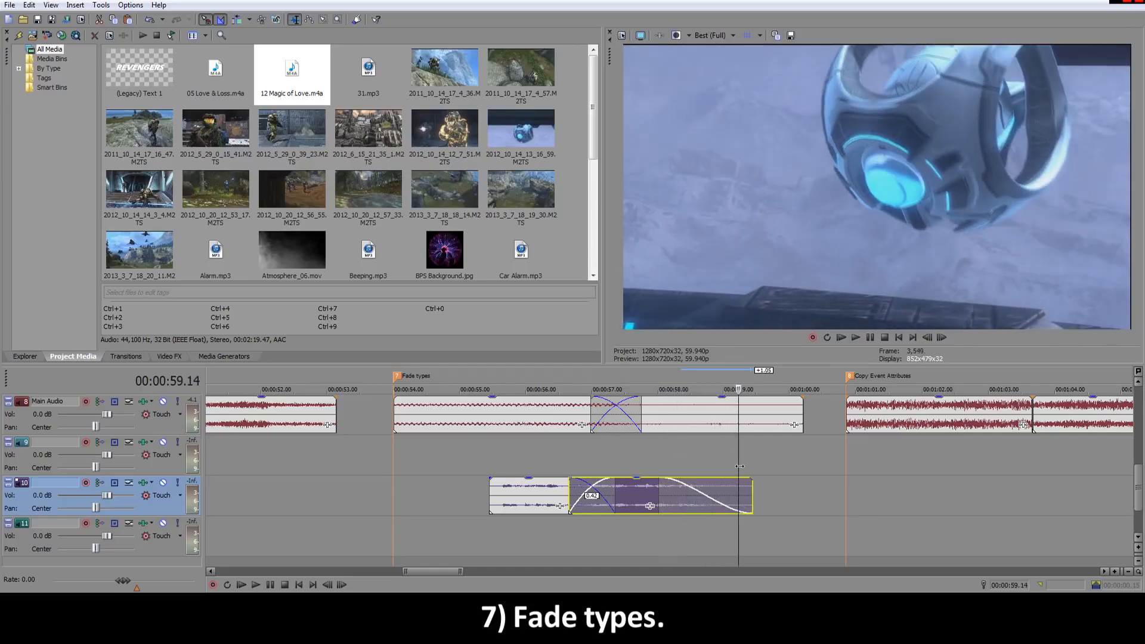
Step: Change the second music piece's fade-out to the curve that falls steeply at first, and play the fade back
right_click(667, 482)
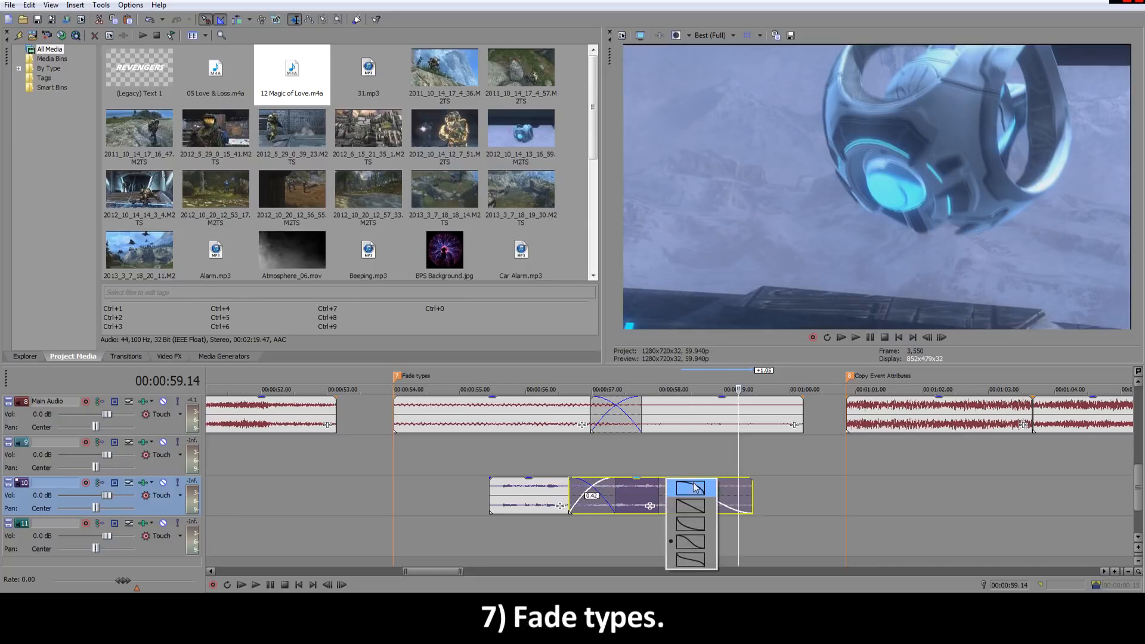
left_click(692, 513)
left_click(655, 466)
key("space")
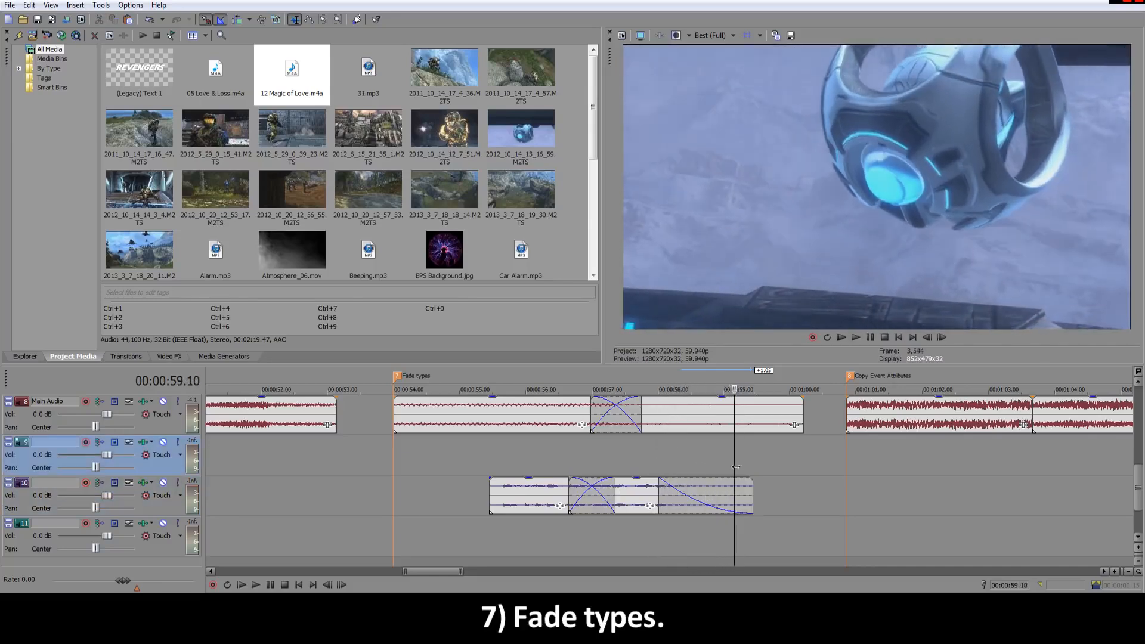
key("Return")
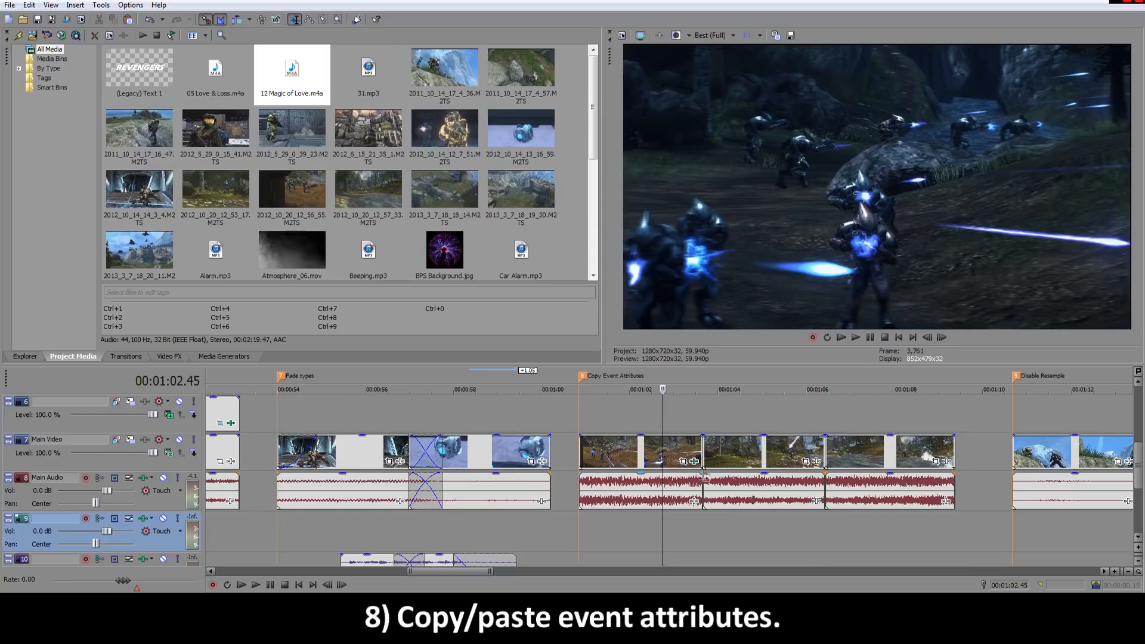
Step: Turn off HSL Adjust, Color Curves and Color Corrector (Secondary) on the first clip after the Copy Event Attributes marker
left_click(697, 462)
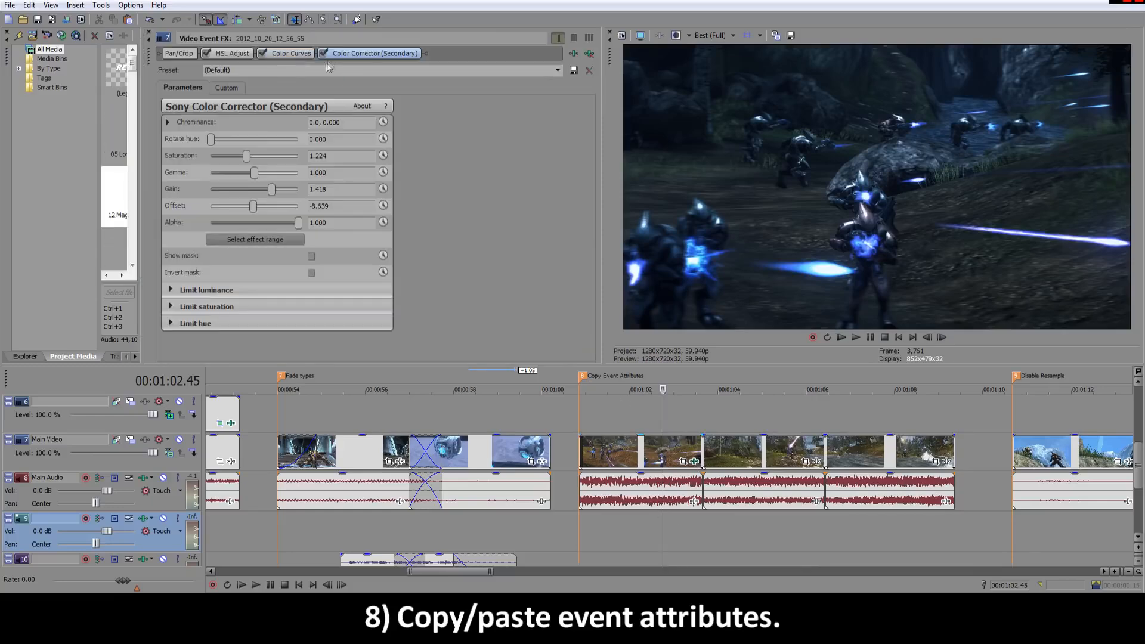
left_click(207, 53)
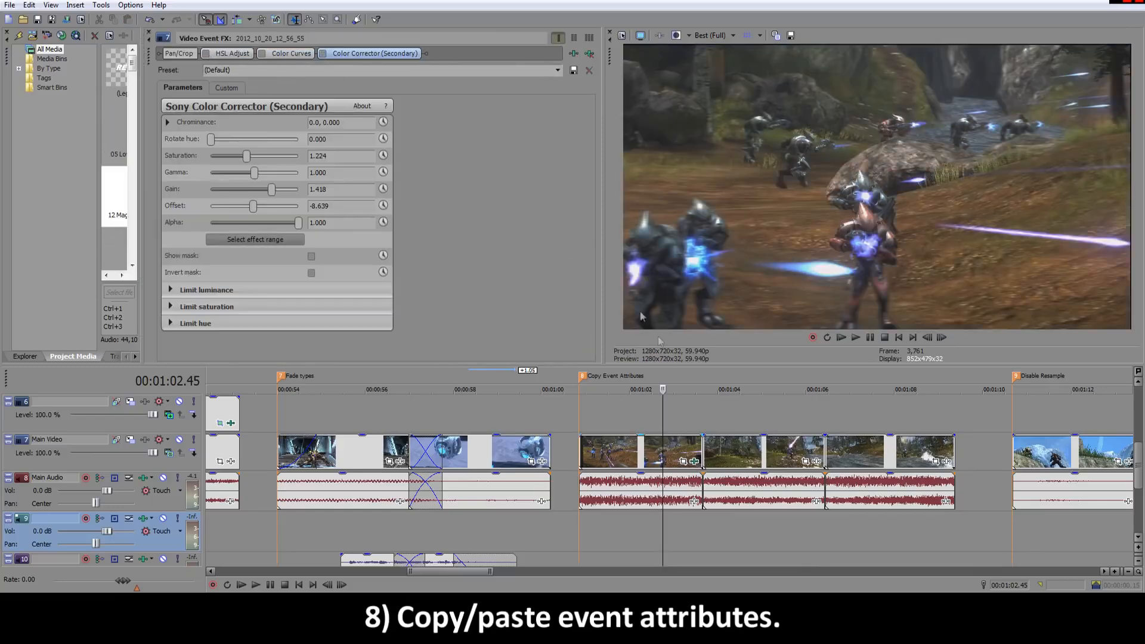
Step: Turn HSL Adjust, Color Curves and Color Corrector (Secondary) back on for the first clip after the Copy Event Attributes marker
left_click(662, 413)
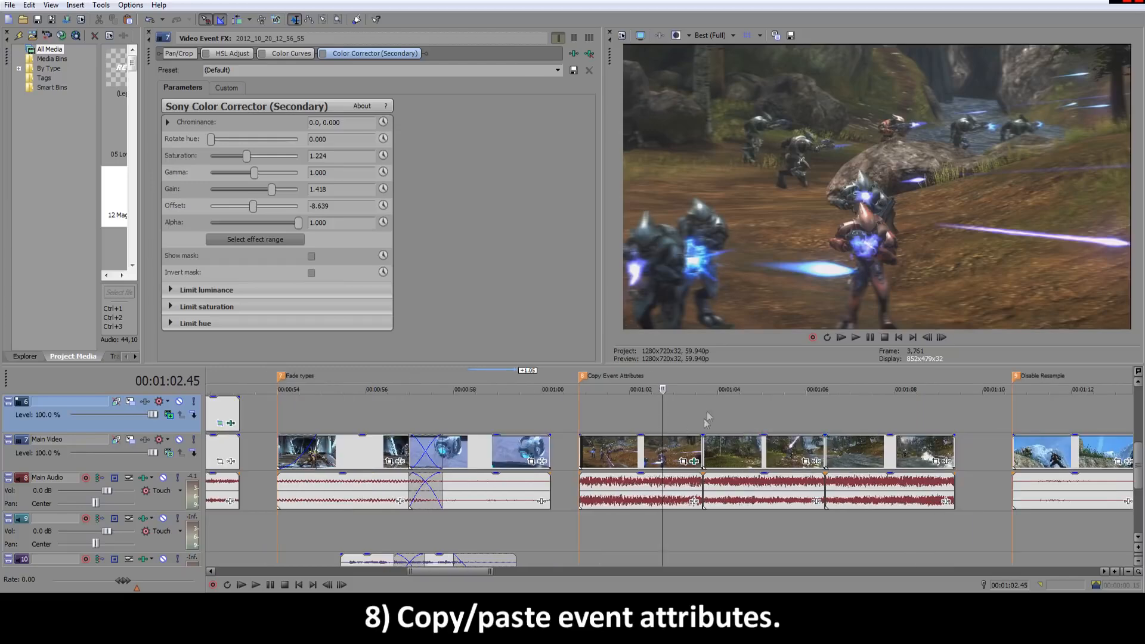
left_click(206, 53)
left_click(262, 54)
left_click(296, 54)
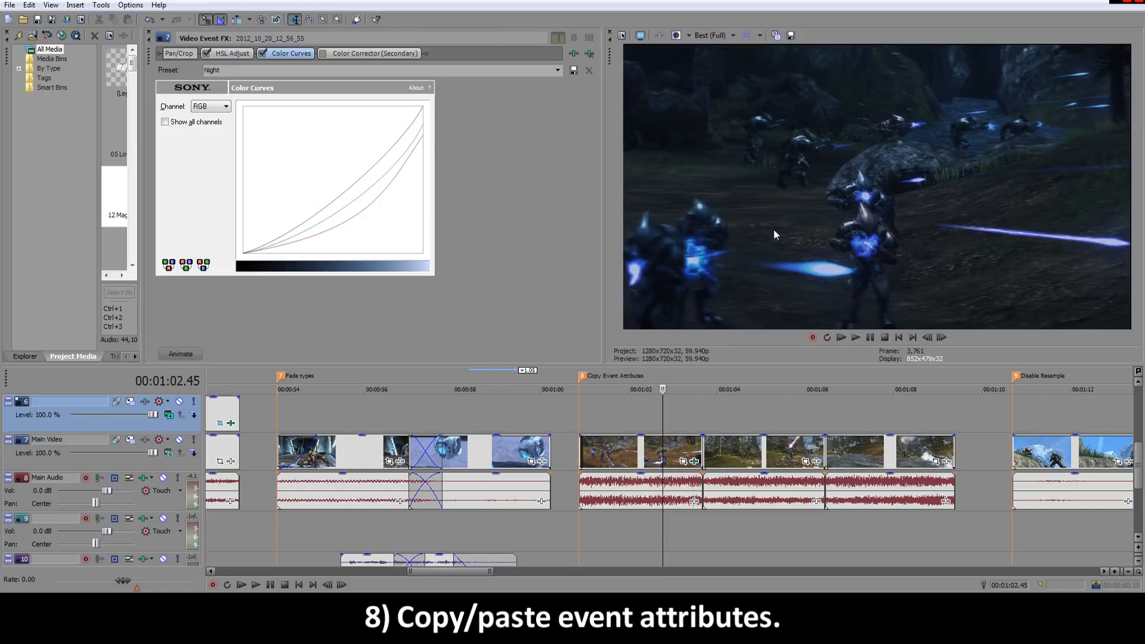
left_click(322, 53)
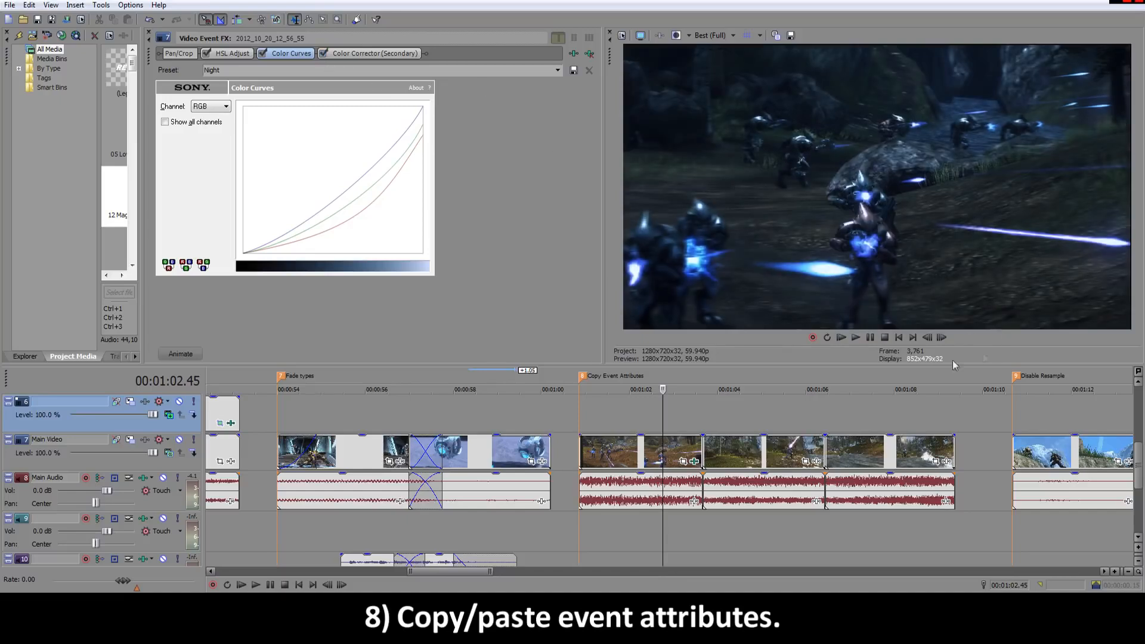
Step: Try a new video track above Main Video for track-level effects, cancel its plug-in selection and delete the track
mouse_move(663, 419)
left_mouse_down()
mouse_move(617, 415)
mouse_move(782, 415)
mouse_move(682, 422)
left_mouse_up()
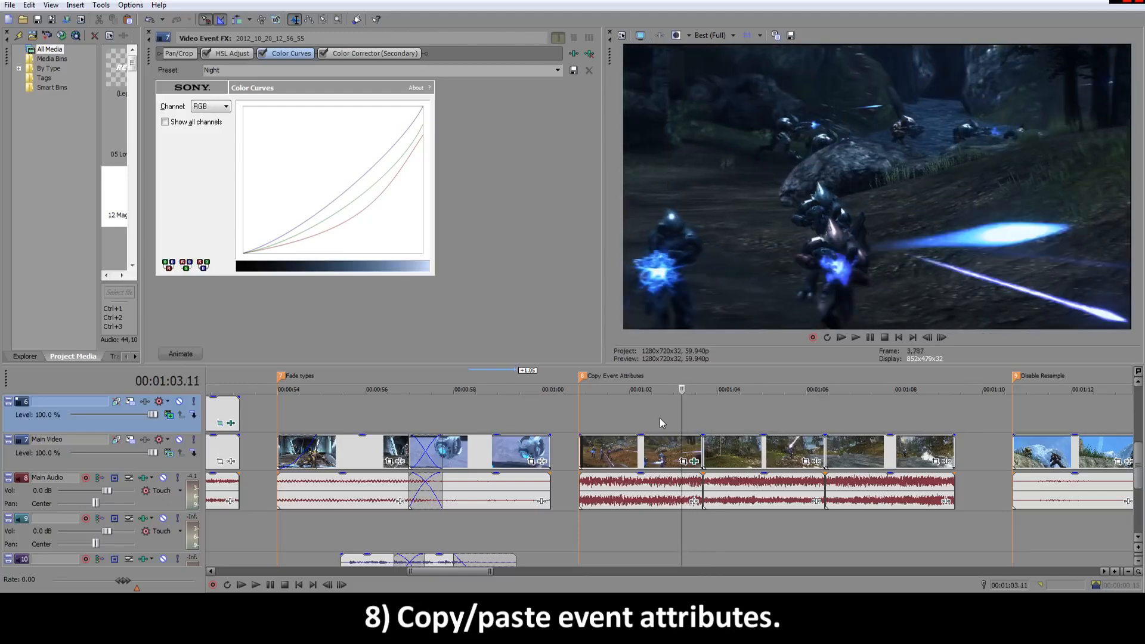
right_click(47, 460)
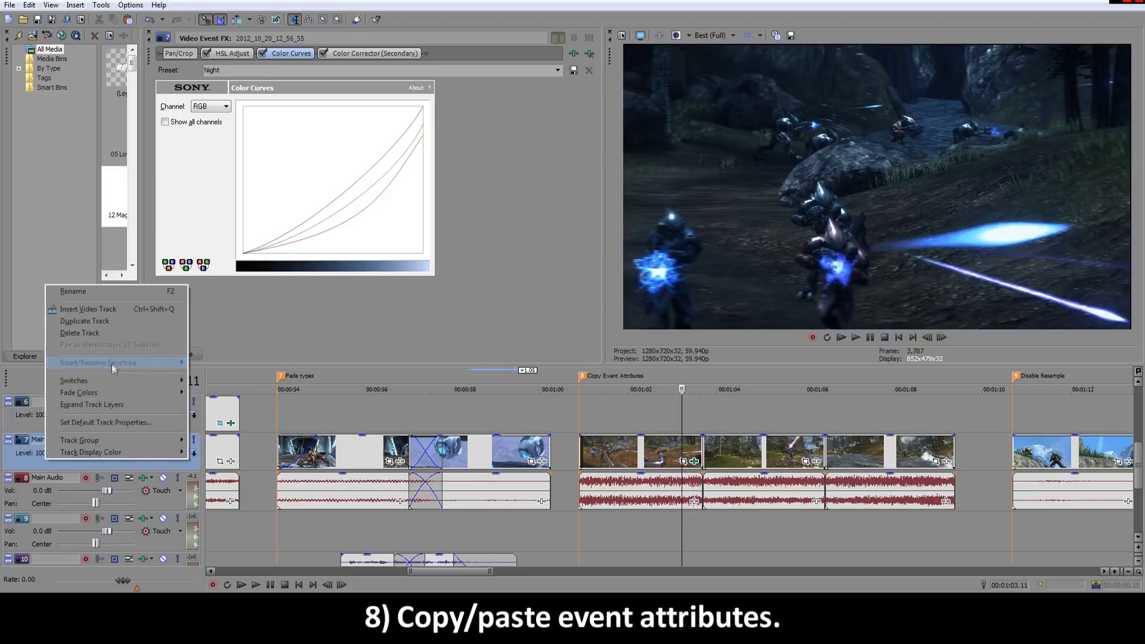
left_click(95, 309)
left_click(144, 440)
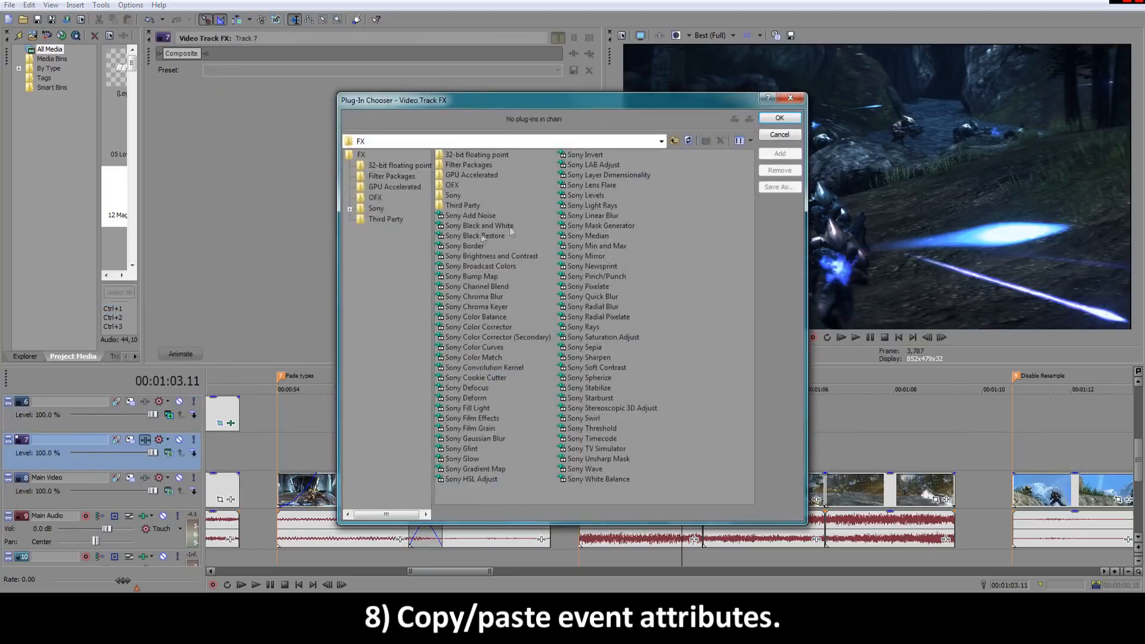
left_click(780, 135)
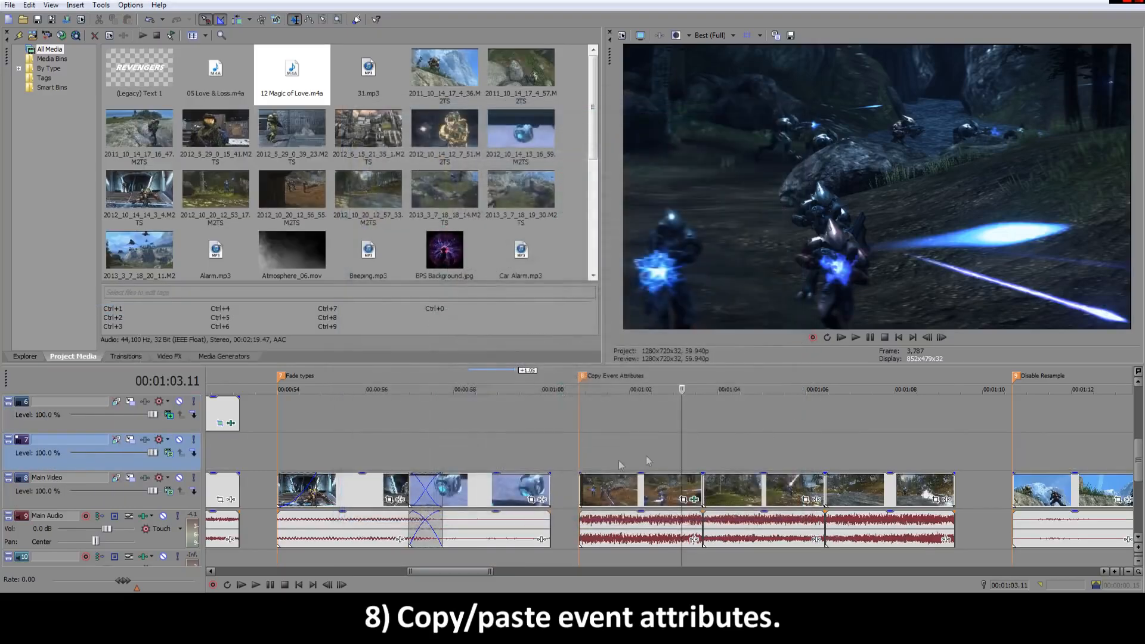
left_click(739, 498)
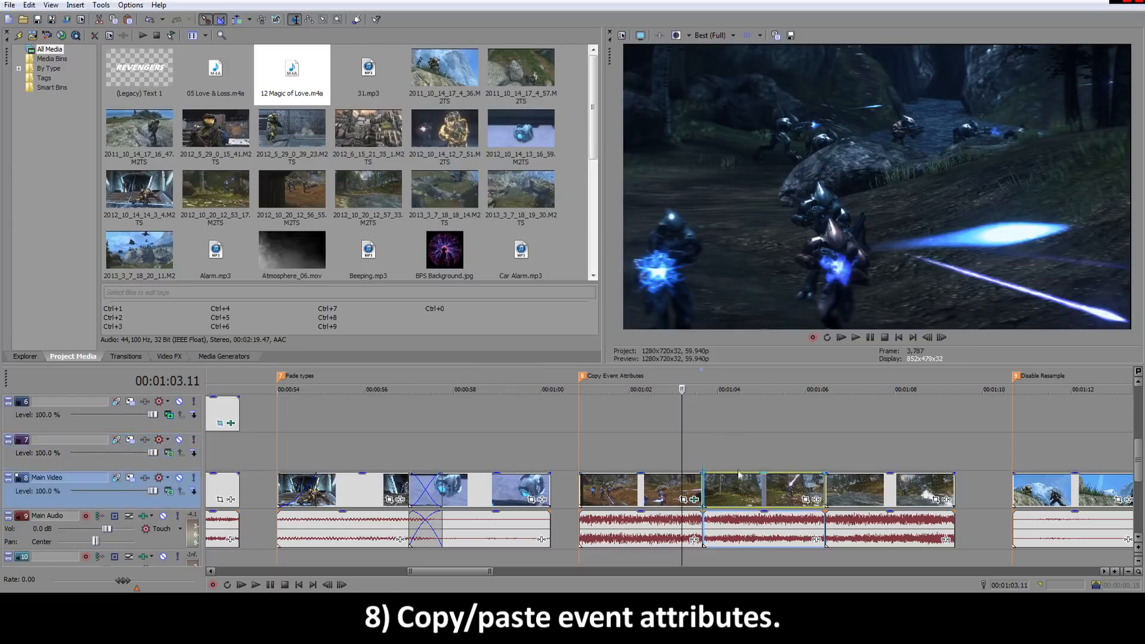
left_click(10, 467)
key("Delete")
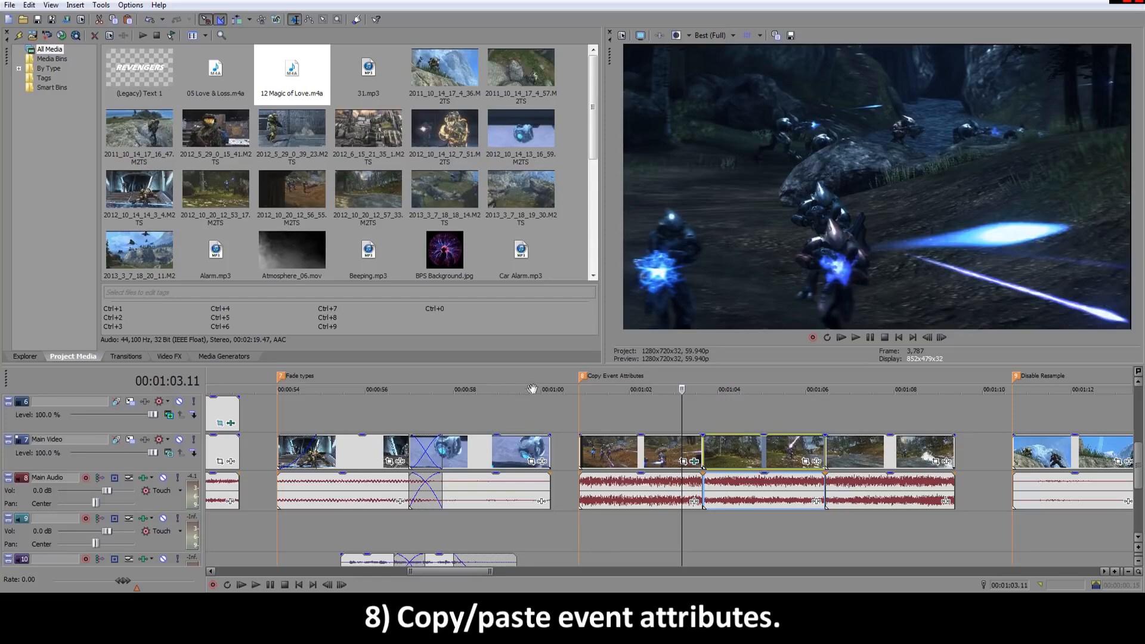
Step: Preview the graded first clip after the Copy Event Attributes marker and copy that clip
left_click_drag(682, 409, 631, 409)
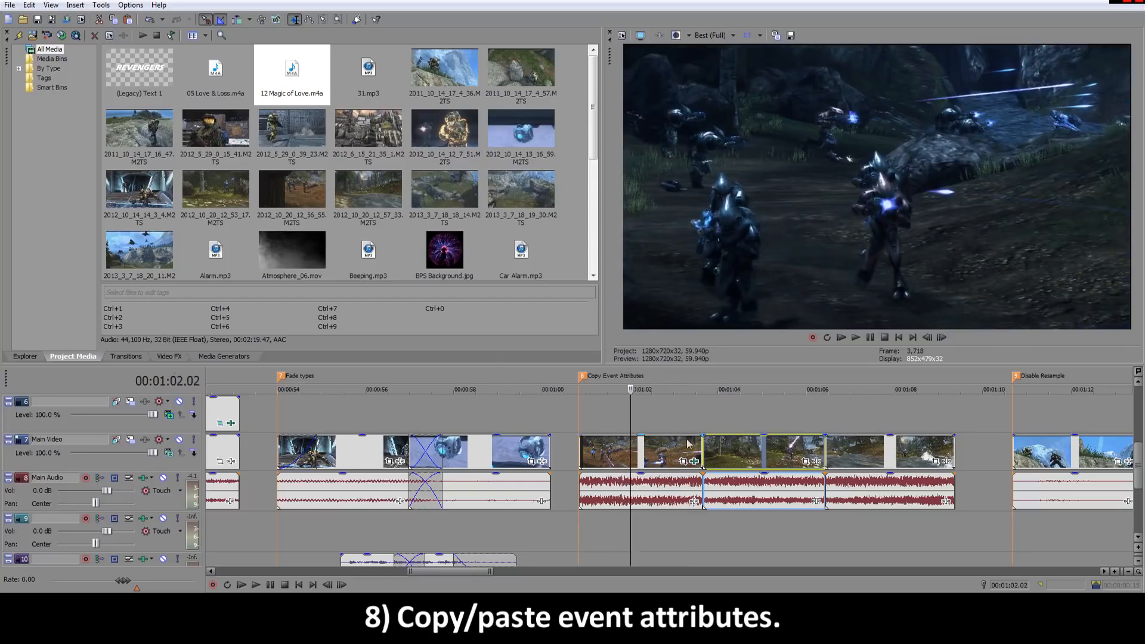
left_click_drag(633, 421, 659, 420)
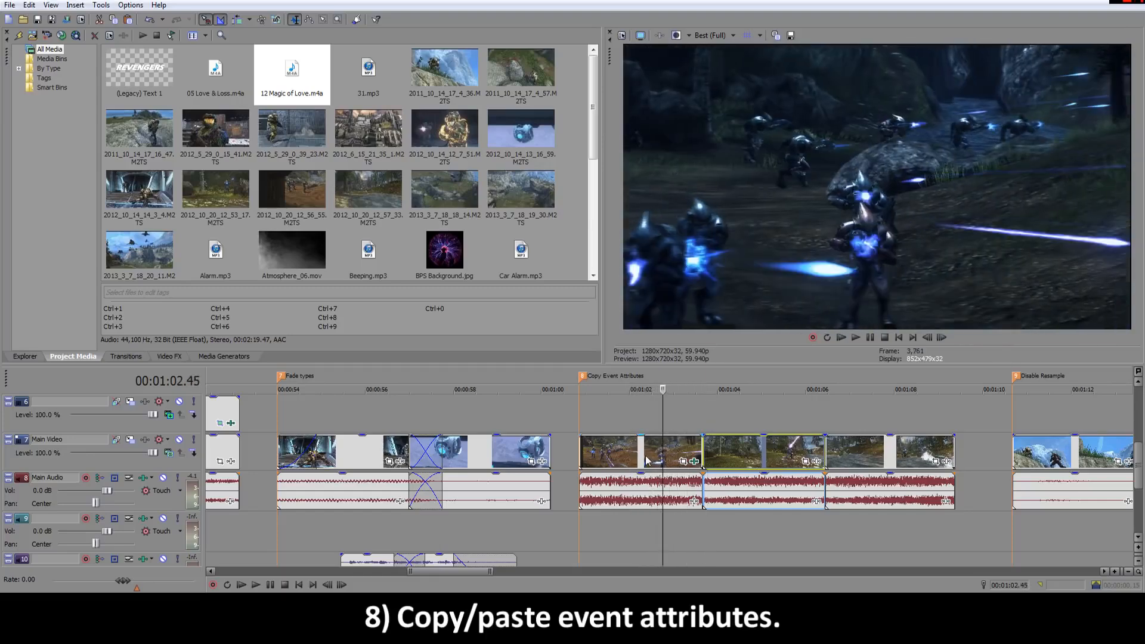
left_click(645, 461)
right_click(654, 457)
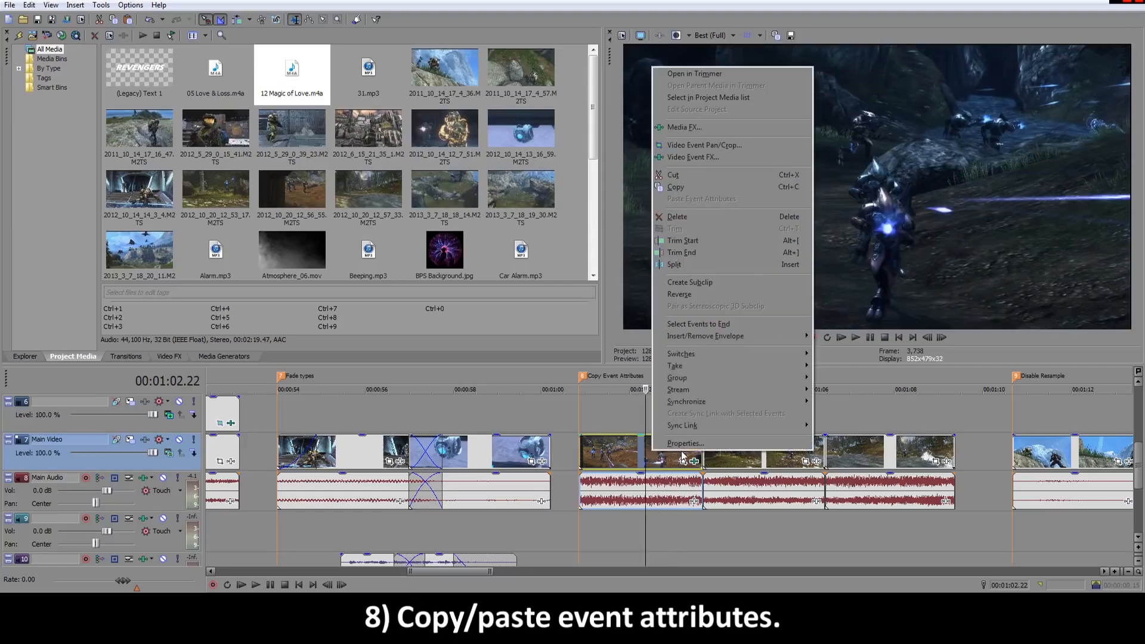
left_click(637, 457)
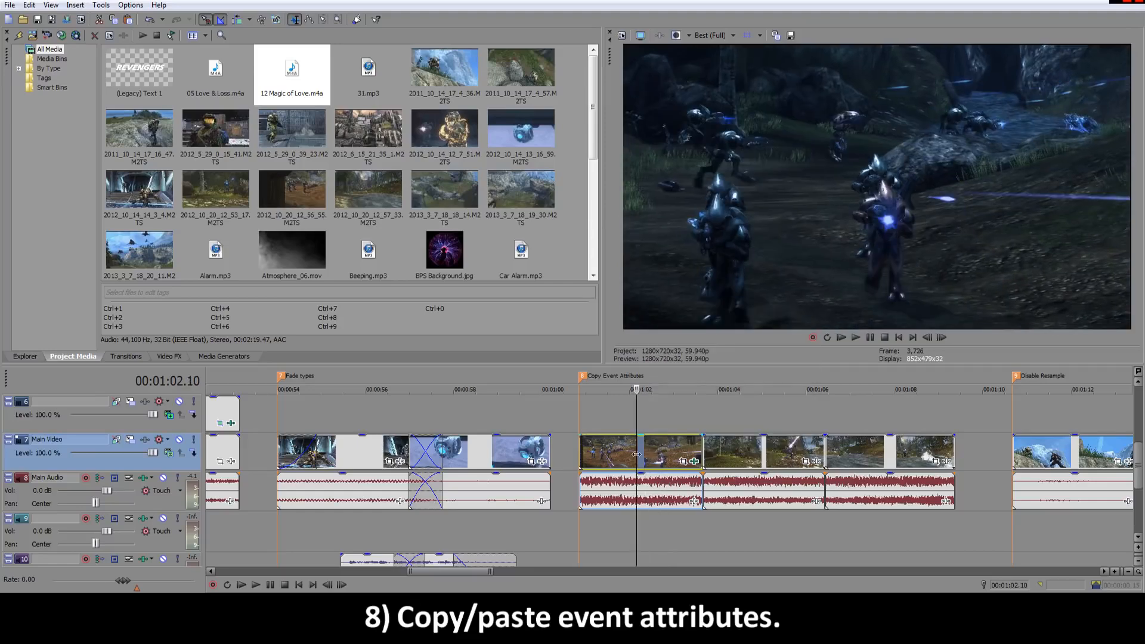
left_click(29, 4)
left_click(47, 62)
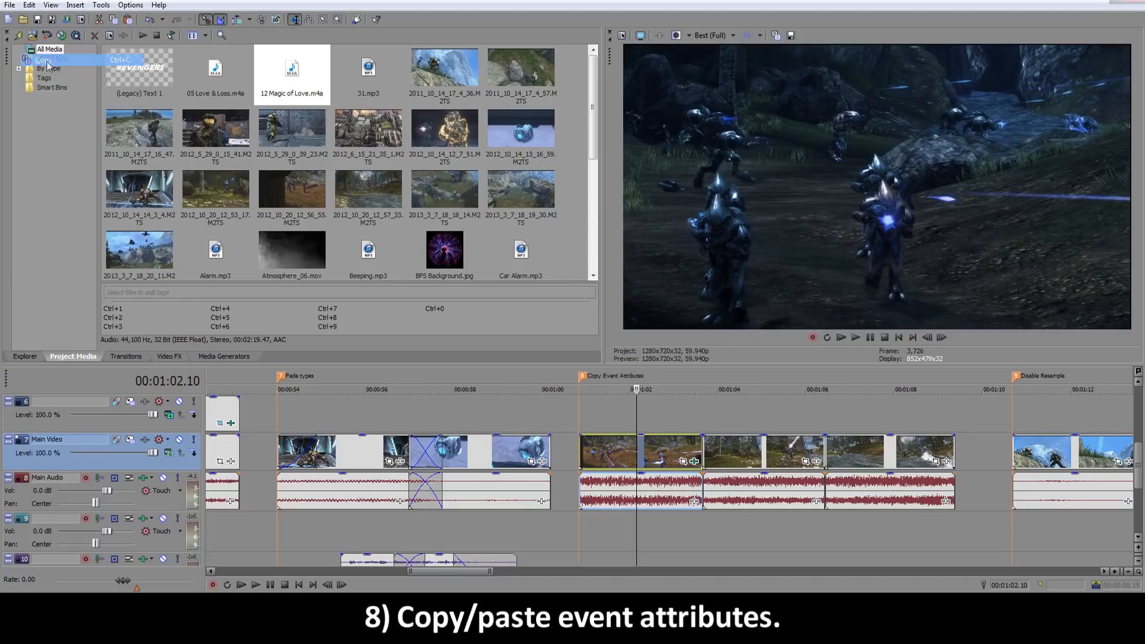
Step: Paste the copied event attributes onto the second clip after the Copy Event Attributes marker
left_click(744, 457)
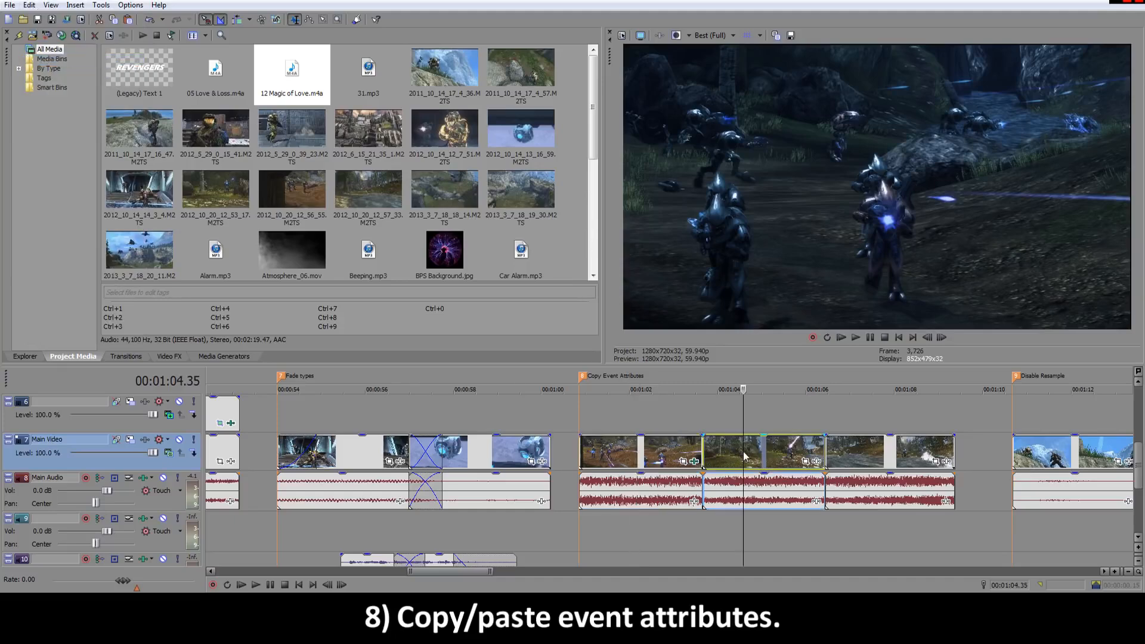
right_click(747, 454)
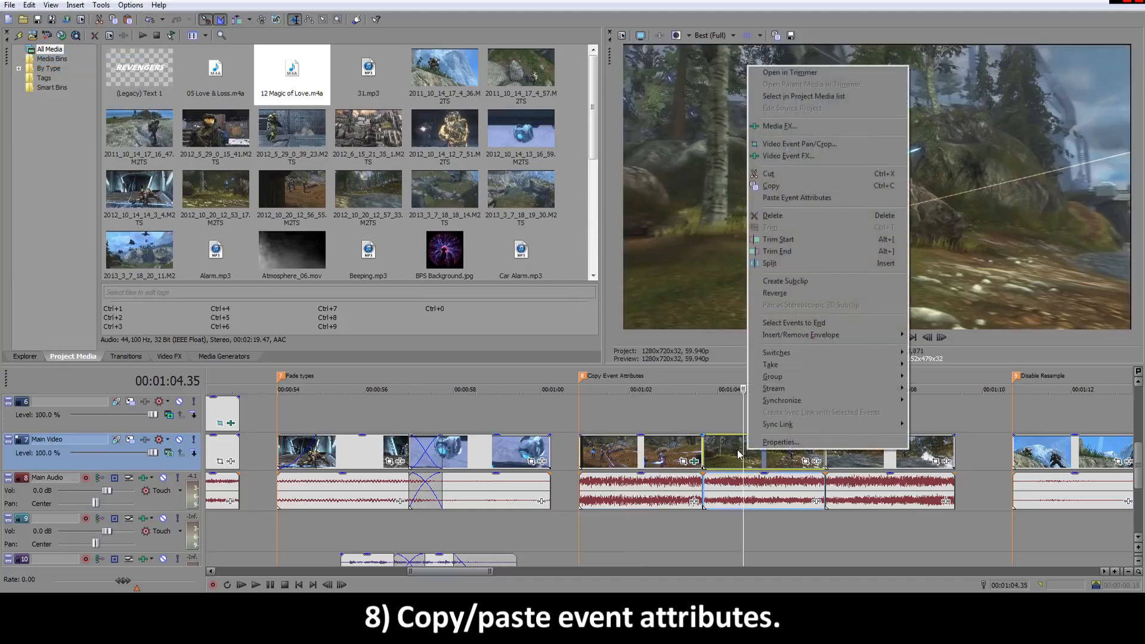
right_click(740, 454)
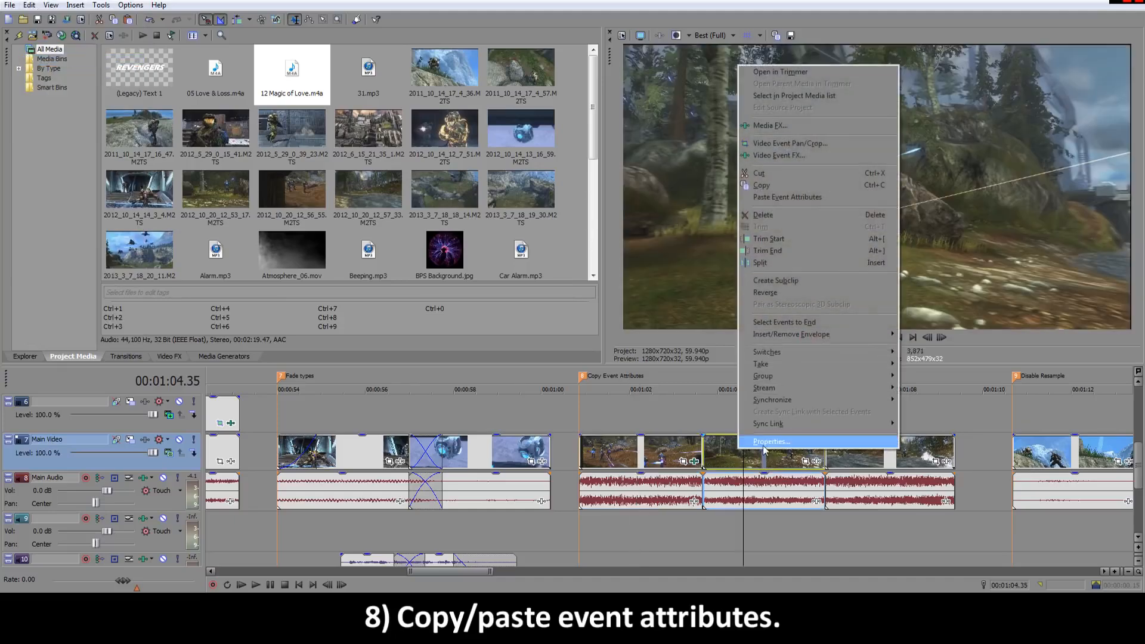
left_click(784, 198)
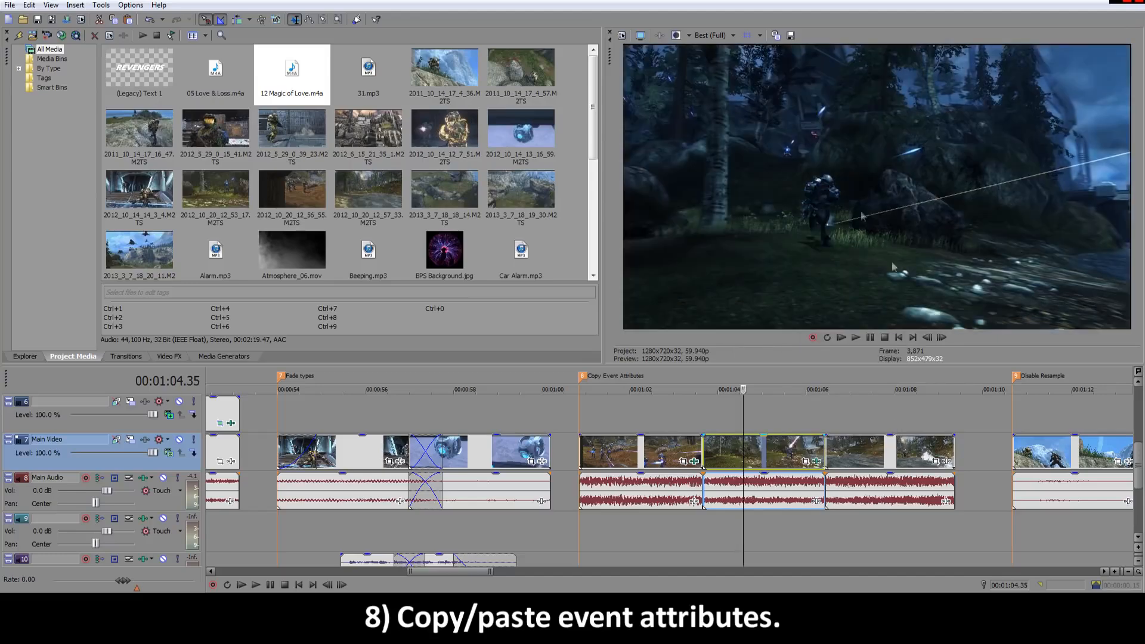
Step: Review the first clip's effects, try shifting its Pan/Crop frame to center 837.8, 506.5, and undo the shift
left_click(695, 461)
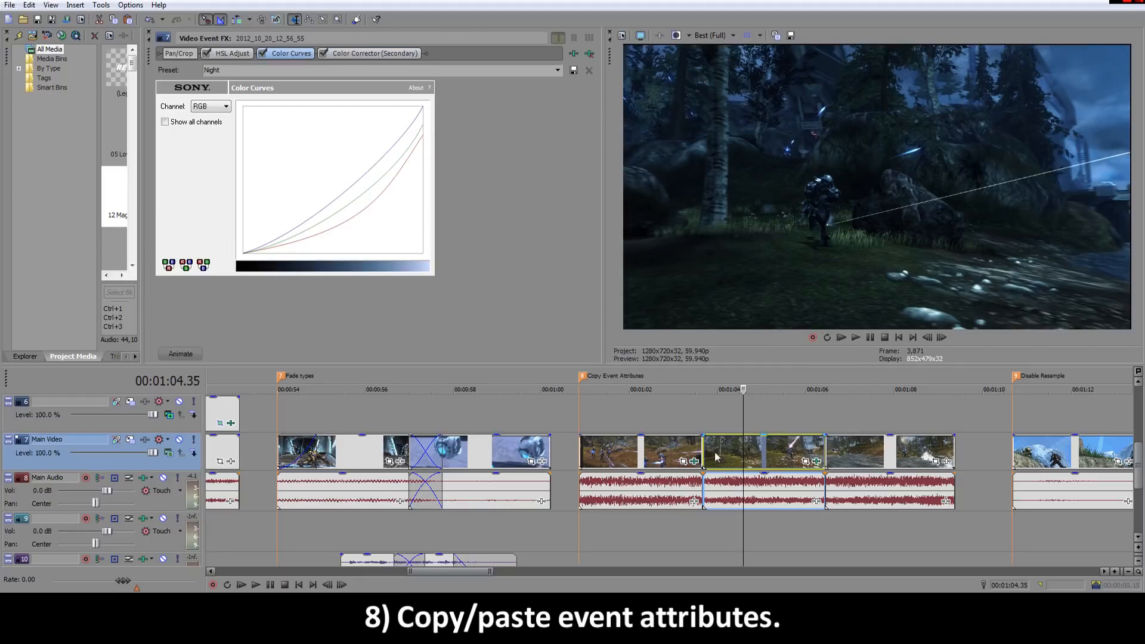
left_click(679, 453)
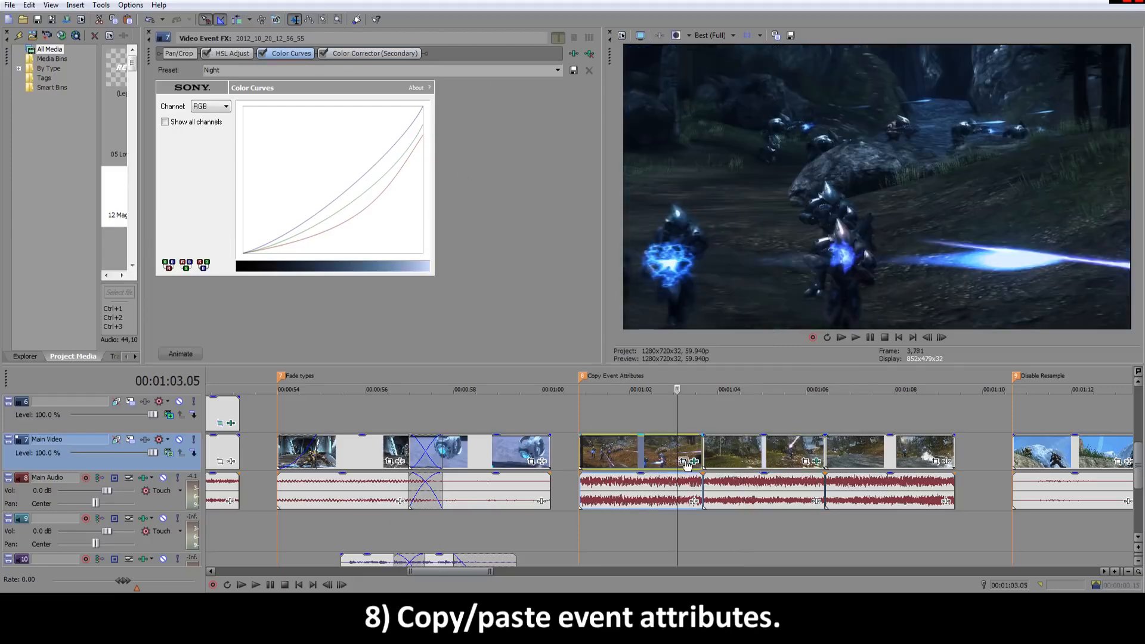
left_click(685, 462)
left_click_drag(404, 221, 452, 256)
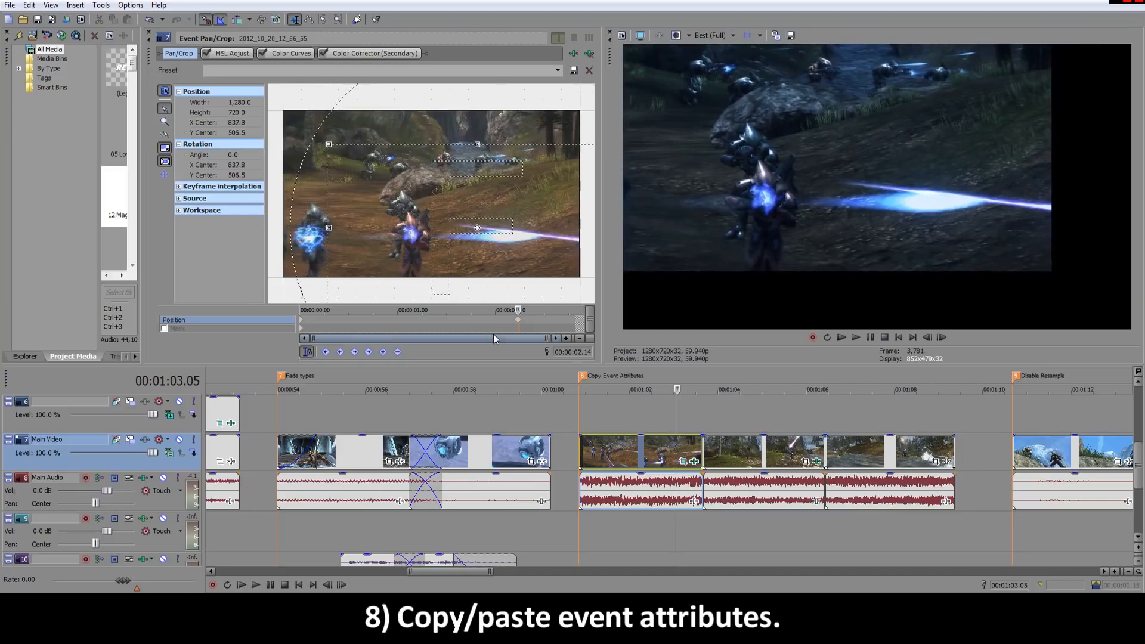
key("ctrl+z")
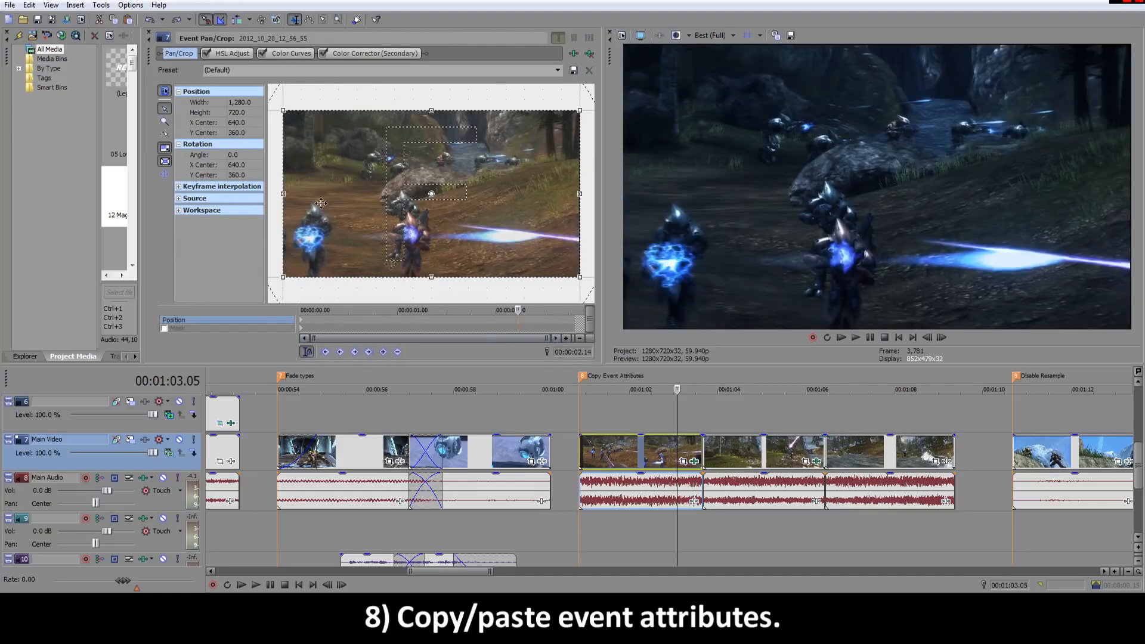
left_click(149, 32)
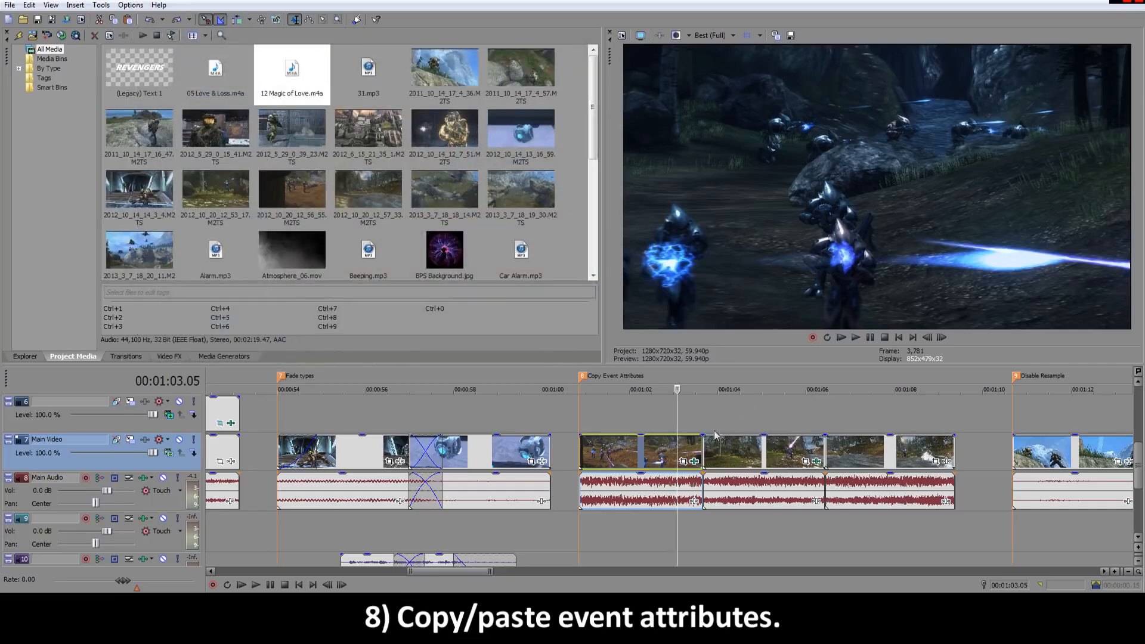
Step: Paste the copied event attributes onto the third clip after the Copy Event Attributes marker
left_click(672, 428)
left_click(744, 423)
scroll(720, 442, "right", 2)
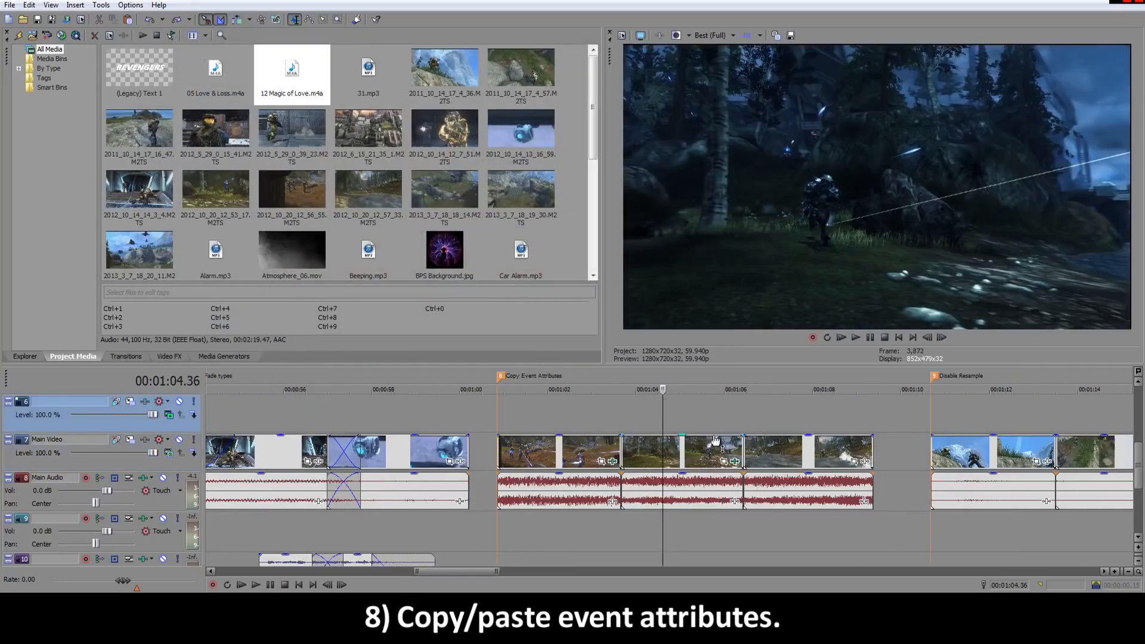
left_click(781, 423)
right_click(794, 457)
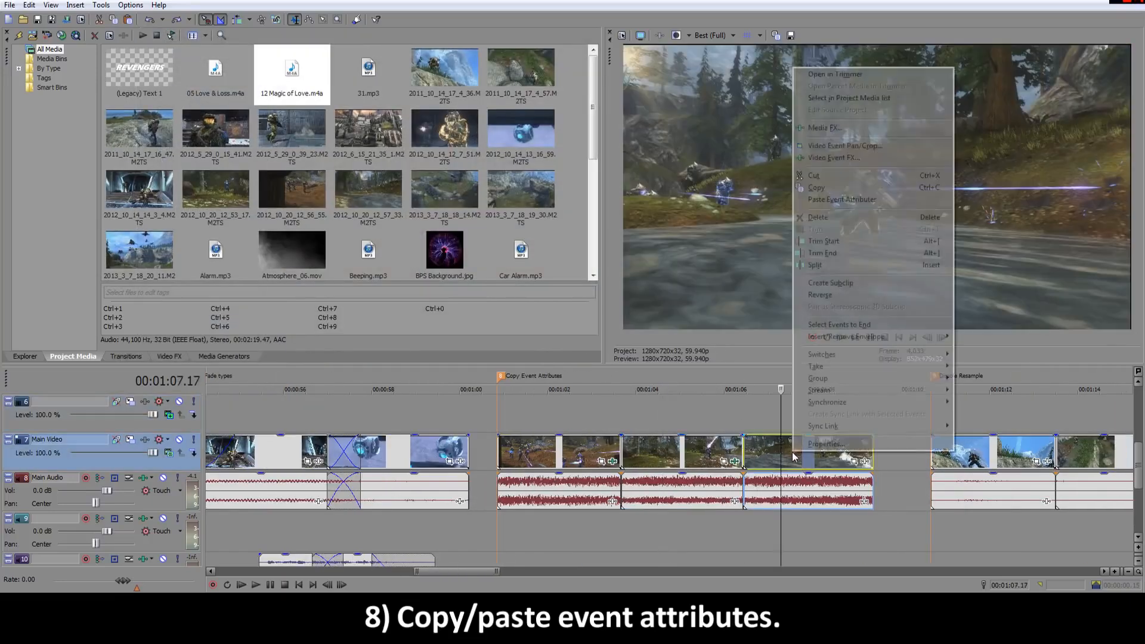
left_click(837, 199)
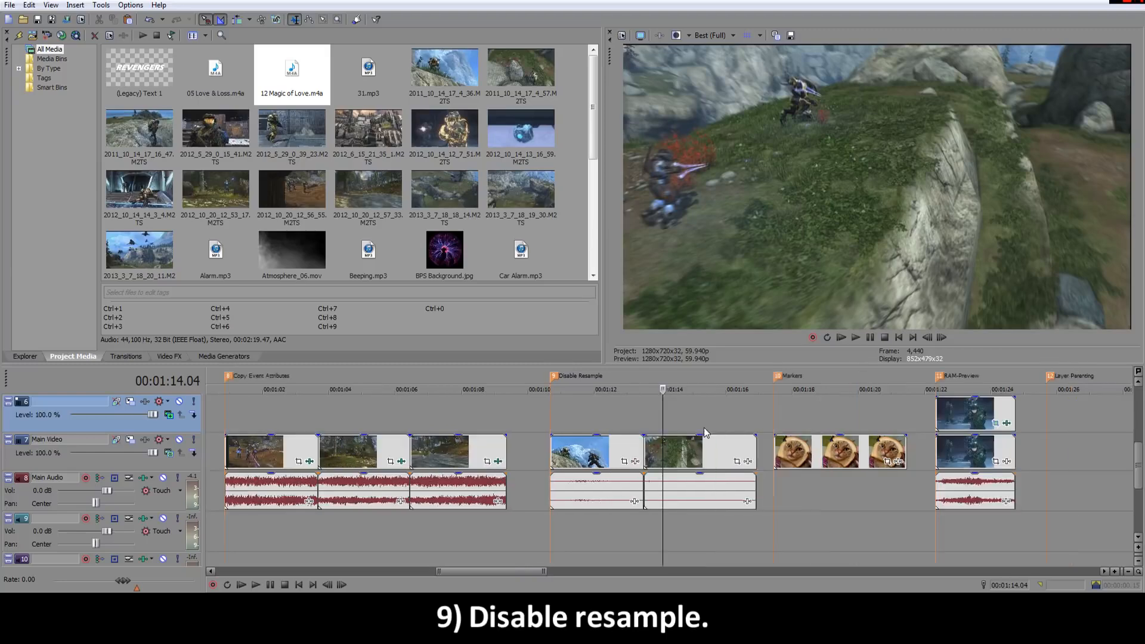
Step: Enlarge the video preview slightly and place the cursor inside the first clip after the Disable Resample marker
scroll(704, 427, "up", 2)
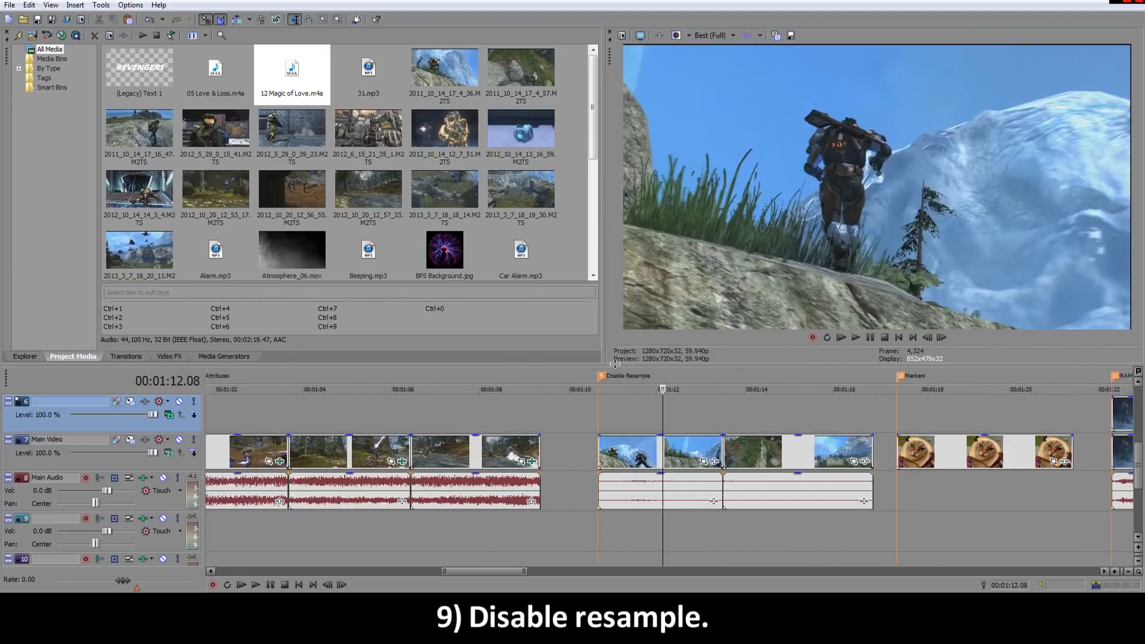
left_click_drag(615, 364, 615, 374)
left_click(676, 431)
scroll(675, 433, "down", 1)
scroll(676, 433, "up", 1)
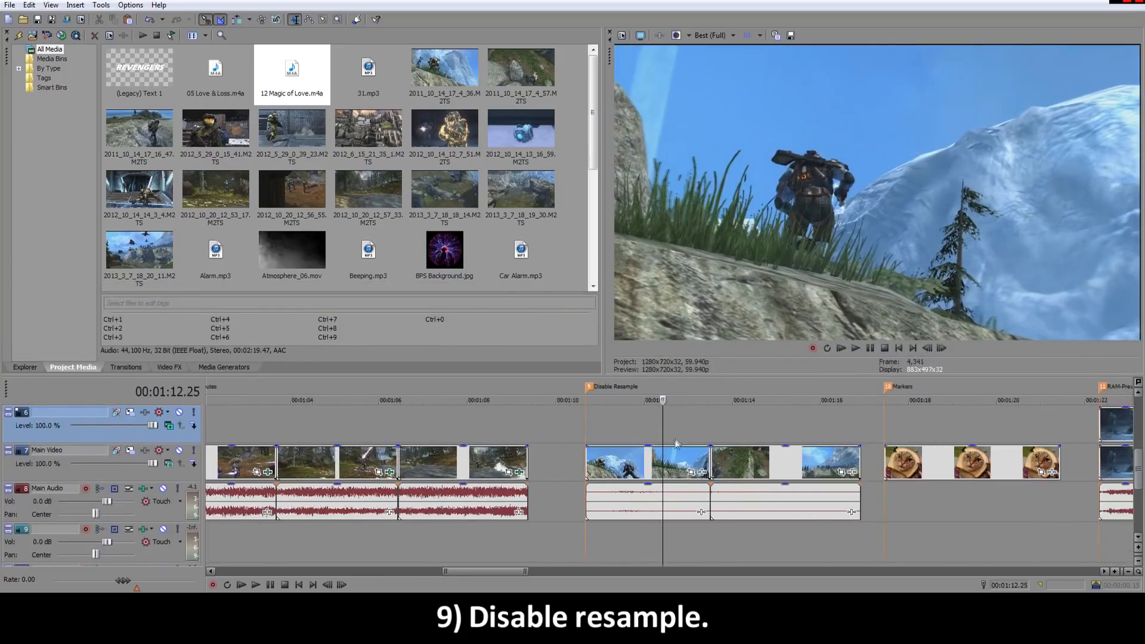
scroll(675, 434, "up", 1)
mouse_move(663, 459)
left_mouse_down()
mouse_move(631, 459)
mouse_move(648, 461)
left_mouse_up()
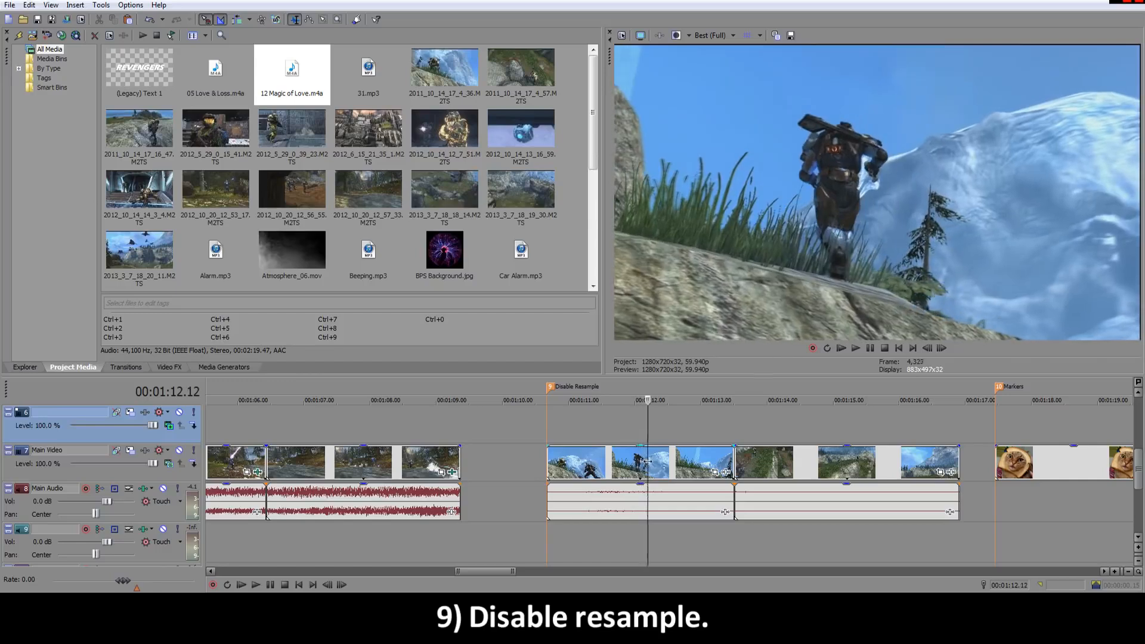
Step: Step frame by frame forward and back through the first clip after the Disable Resample marker to examine frame blending
key("Right")
key("Right")
key("Right")
key("Right")
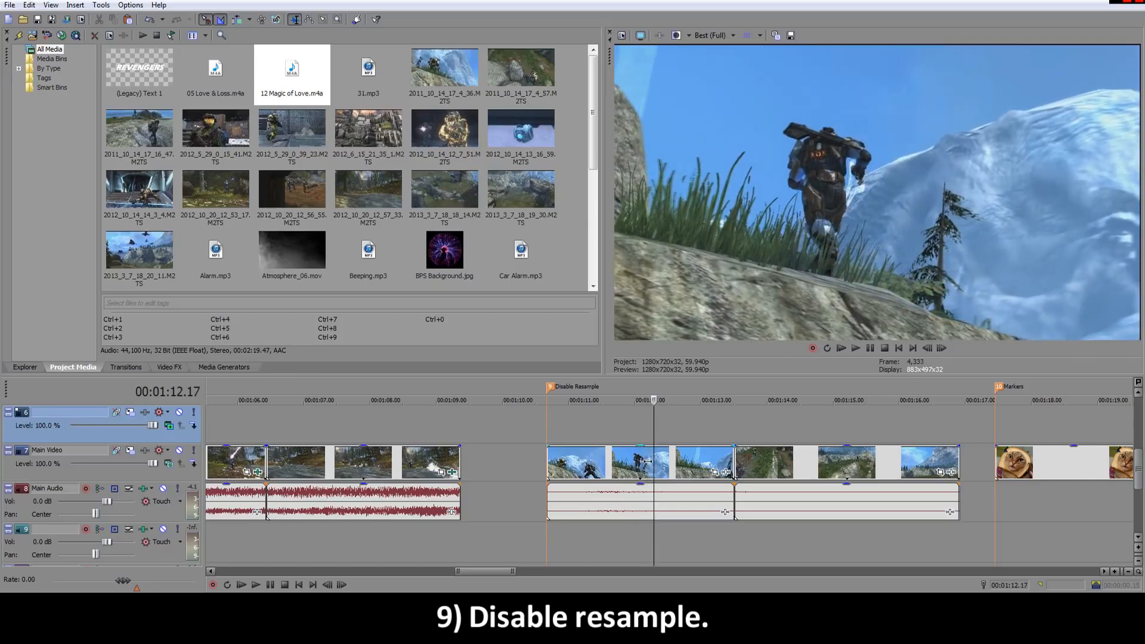
key("Right")
key("Right")
key("Left")
key("Left")
key("Left")
key("Left")
key("Left")
key("Left")
key("Left")
key("Left")
key("Left")
key("Left")
key("Left")
key("Left")
key("Left")
key("Left")
key("Left")
key("Left")
key("Left")
key("Left")
key("Left")
key("Left")
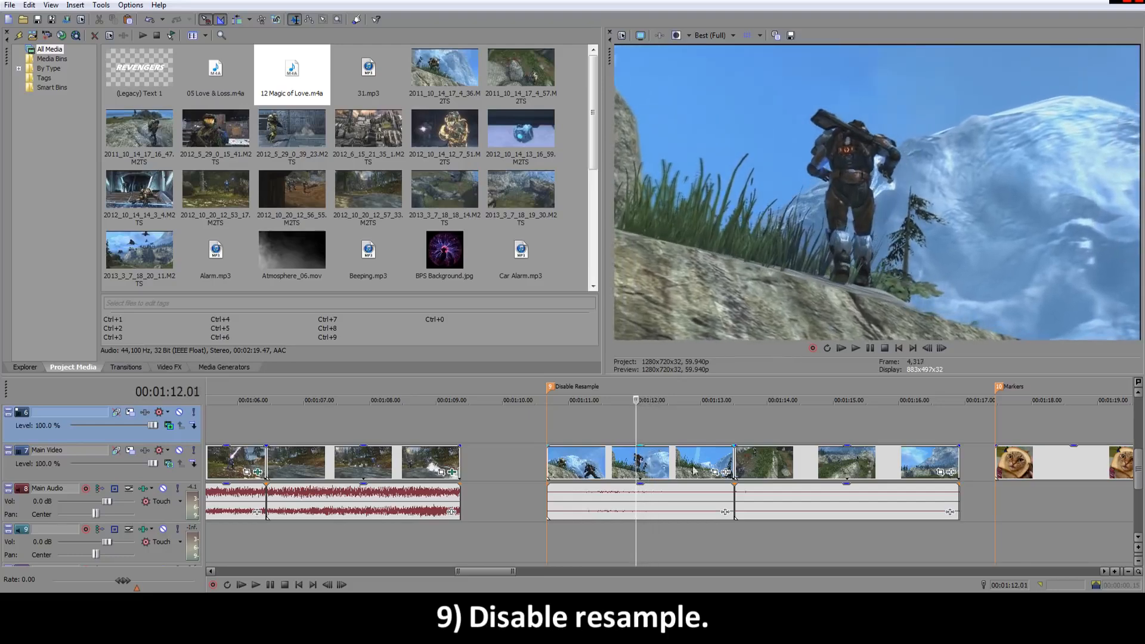
Step: Set the first clip after the Disable Resample marker to Disable resample in its event properties
left_click(639, 461)
right_click(642, 464)
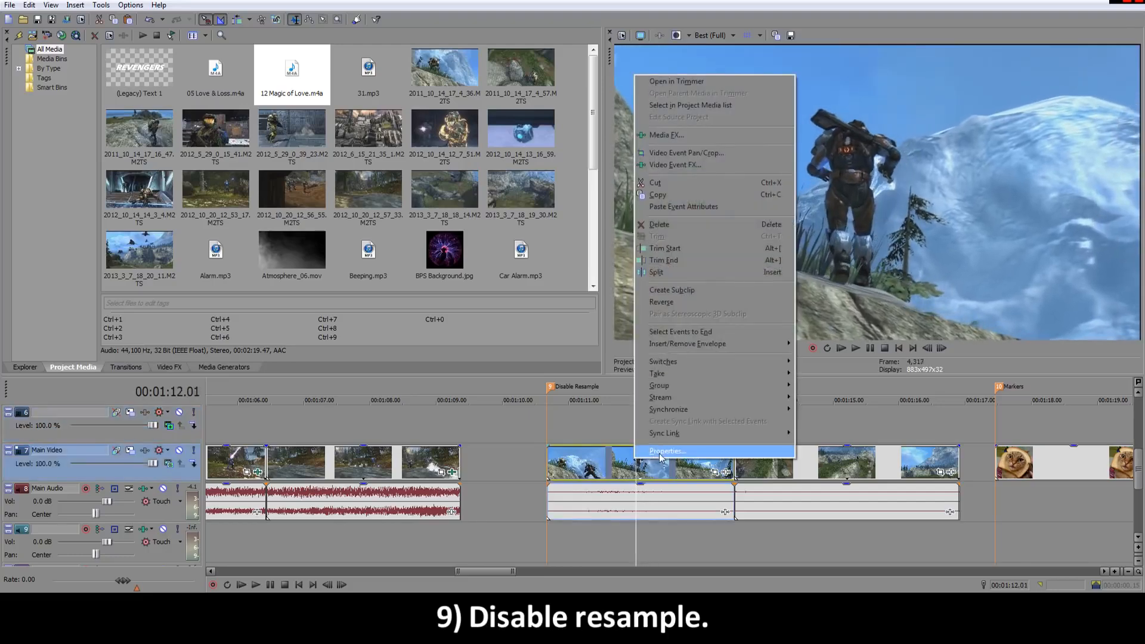
left_click(664, 452)
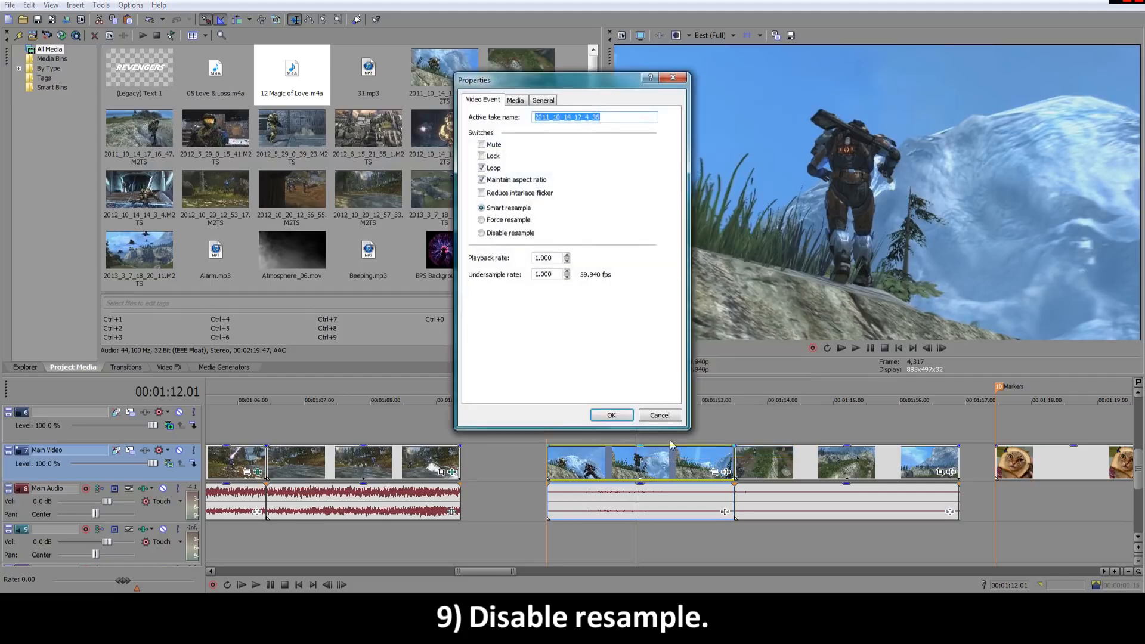
left_click_drag(543, 81, 432, 87)
left_click(375, 234)
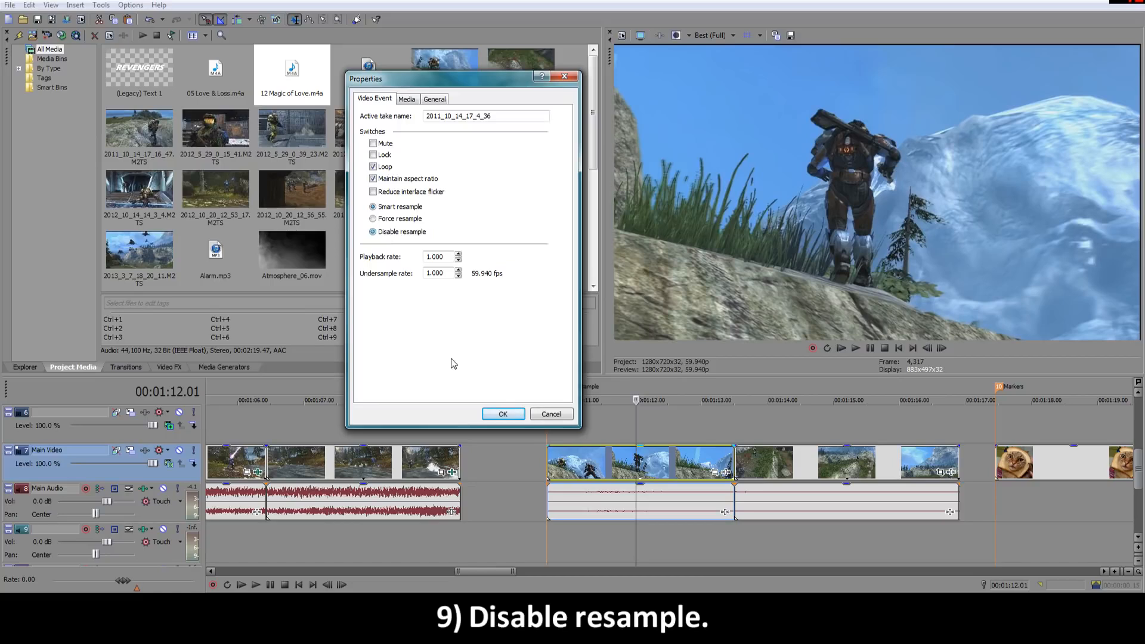
left_click(503, 414)
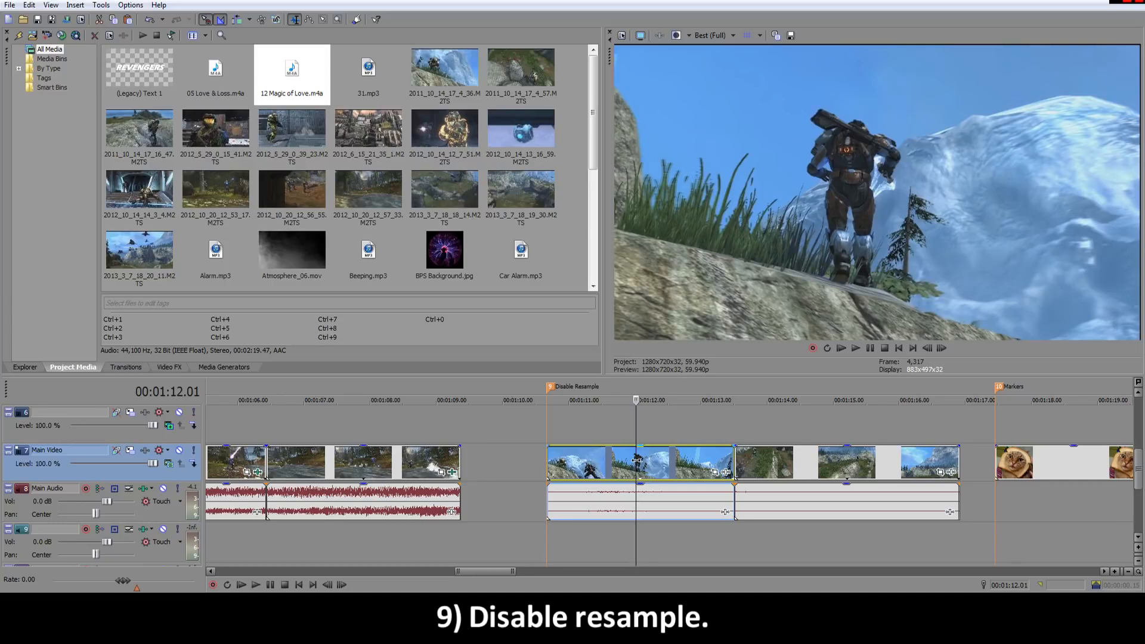
Step: Scrub the first clip after the Disable Resample marker and compare its frames with the second clip's
mouse_move(636, 460)
left_mouse_down()
mouse_move(711, 458)
mouse_move(643, 459)
left_mouse_up()
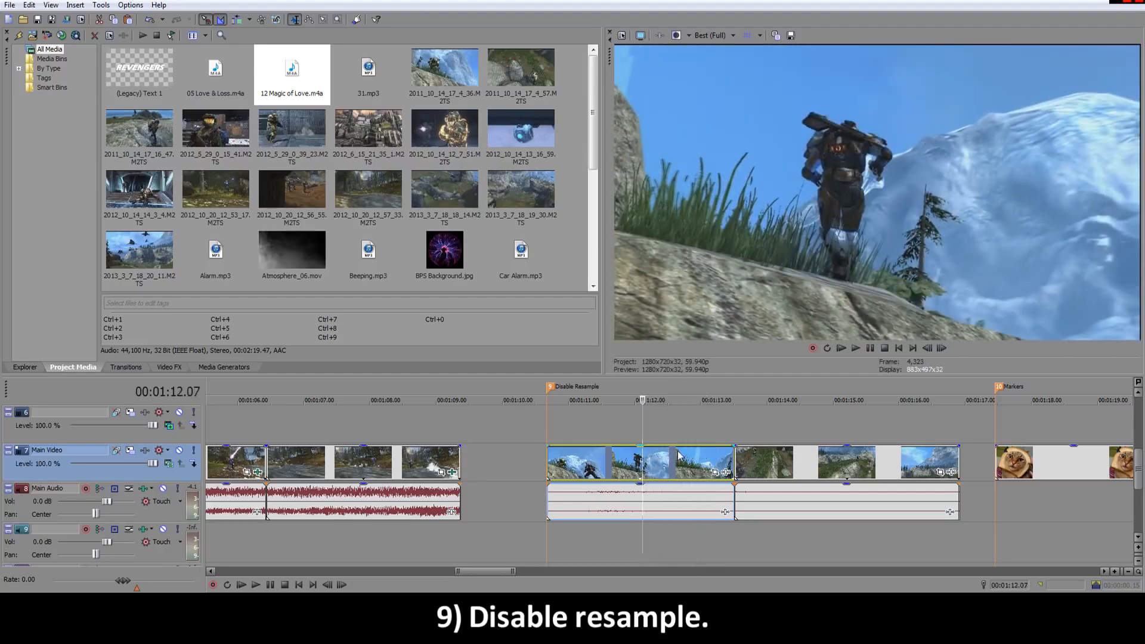
scroll(679, 456, "down", 1)
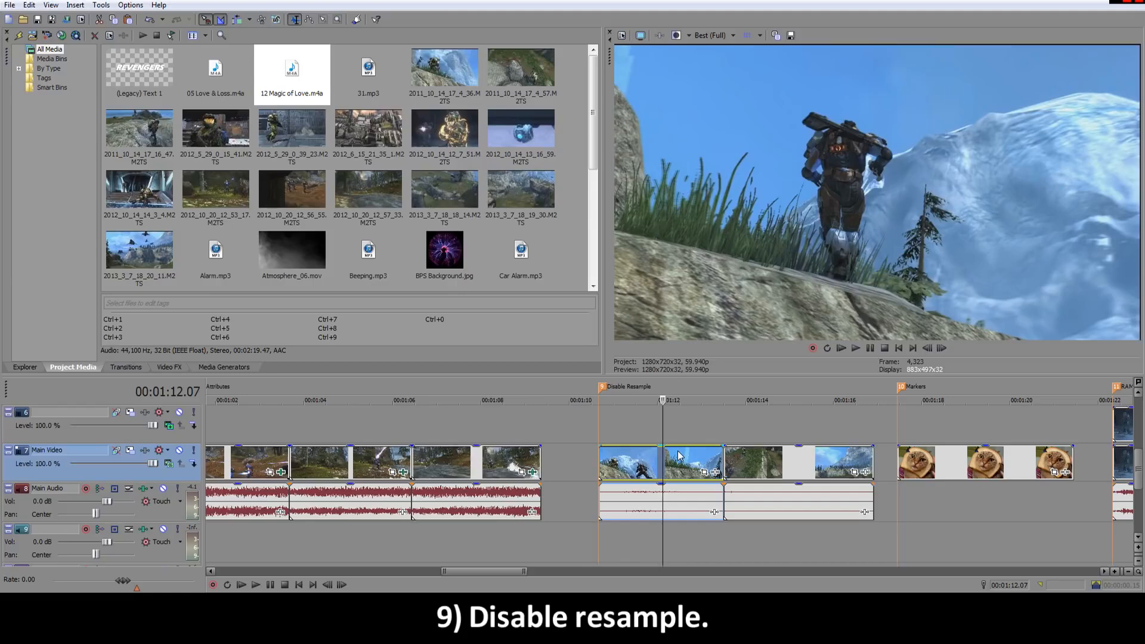
left_click(715, 458)
scroll(714, 458, "down", 1)
scroll(660, 460, "up", 1)
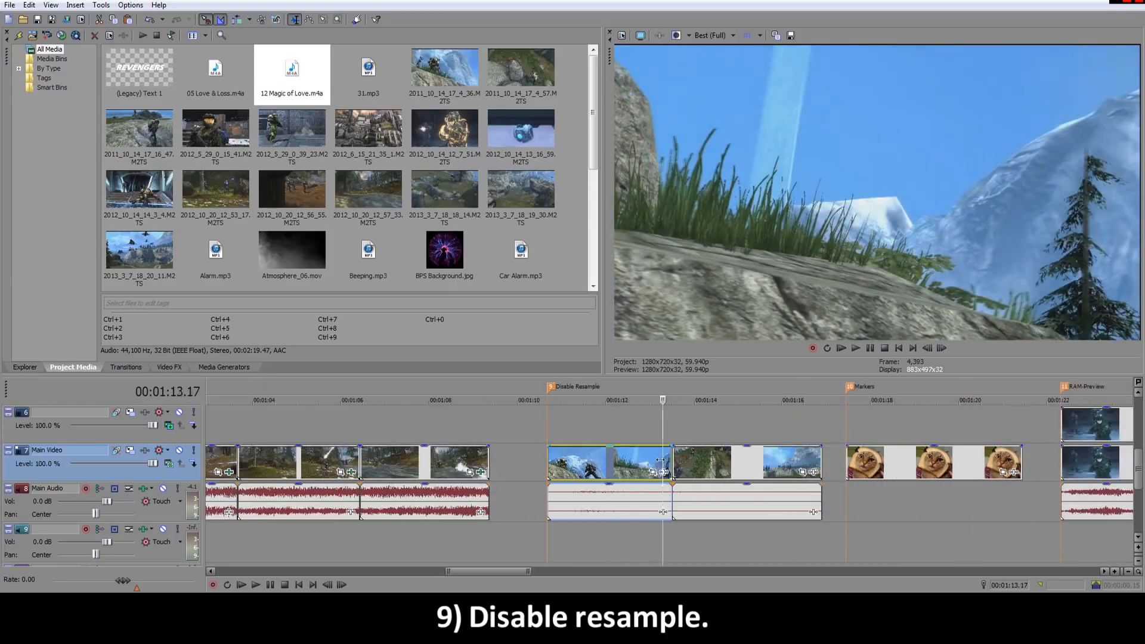
left_click(713, 462)
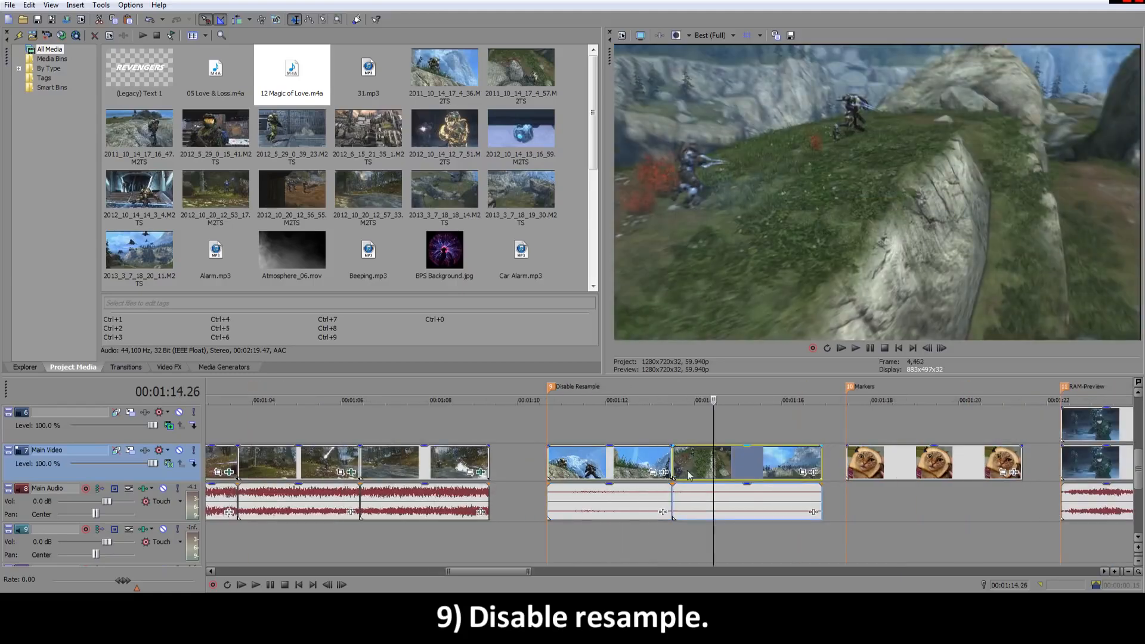
scroll(688, 475, "down", 1)
scroll(674, 474, "up", 1)
left_click(562, 474)
scroll(563, 474, "down", 2)
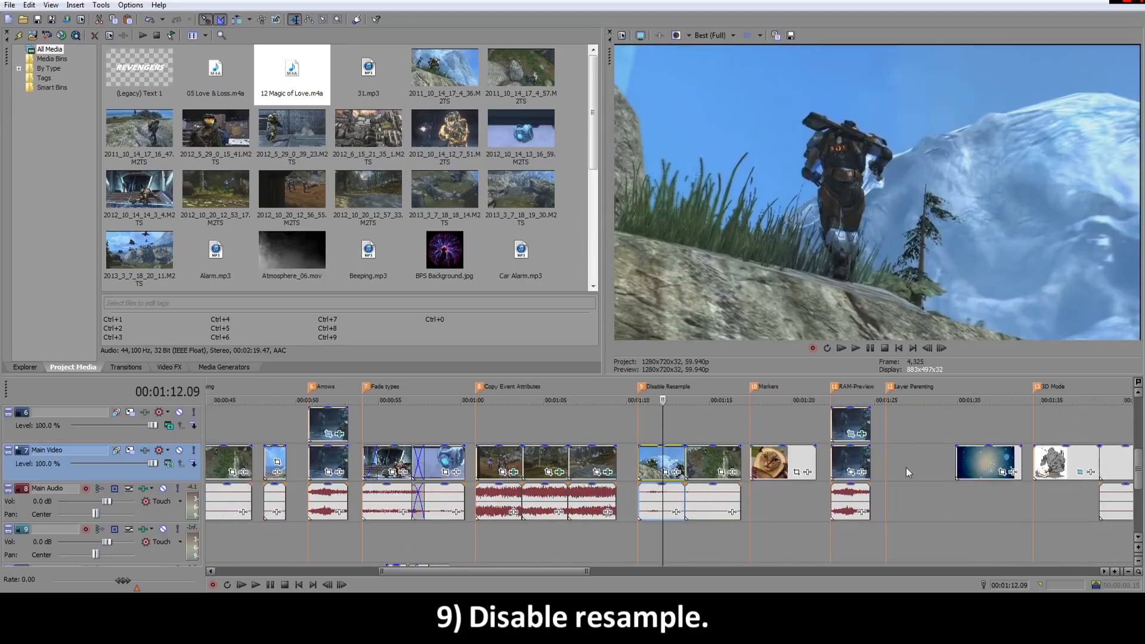
Step: Review the resample switch in the event properties of the first clip after the Disable Resample marker, closing them without changes
scroll(907, 471, "down", 2)
scroll(678, 463, "up", 2)
right_click(675, 463)
left_click(686, 455)
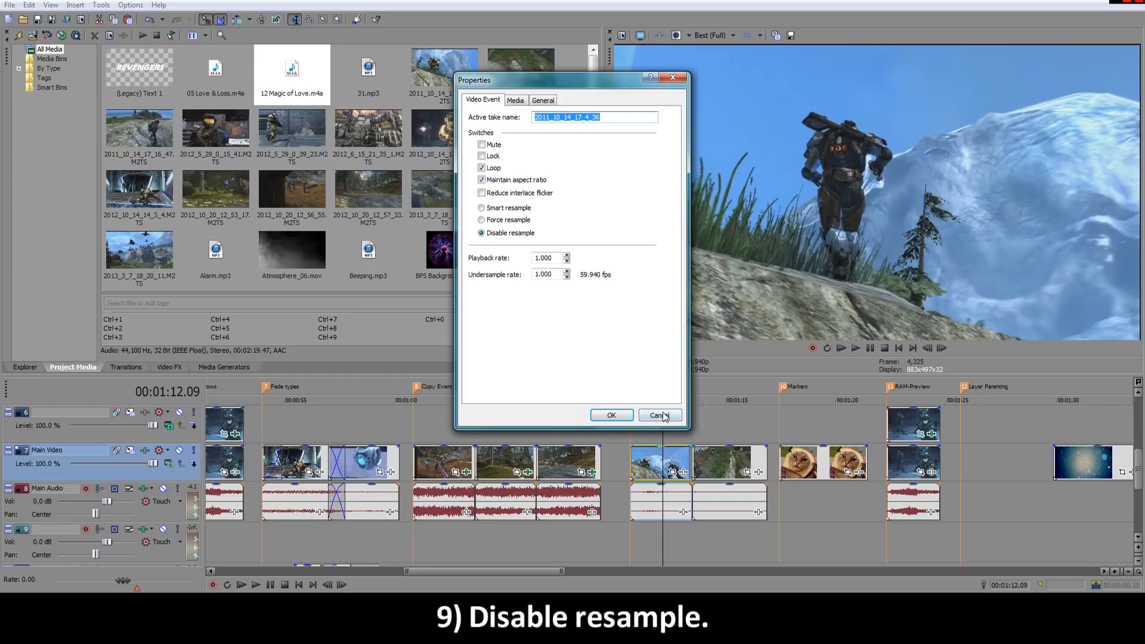
left_click(661, 416)
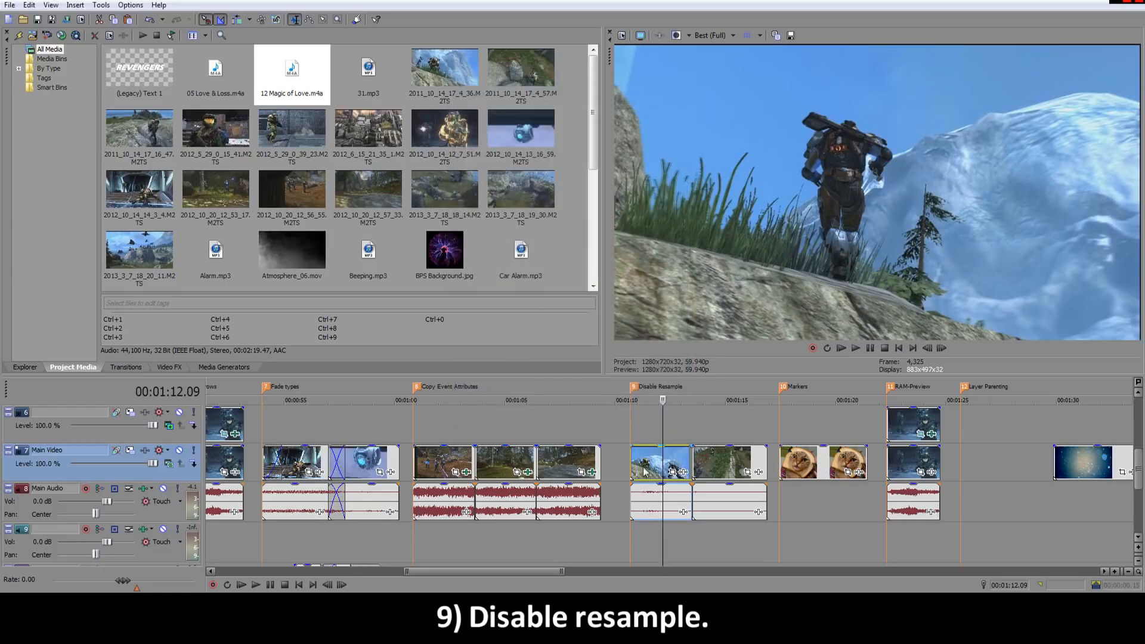
Step: Select the range of clips from the Copy Event Attributes marker through the second Disable Resample clip and set them all to Disable Resample
left_click(669, 463)
left_click(447, 464)
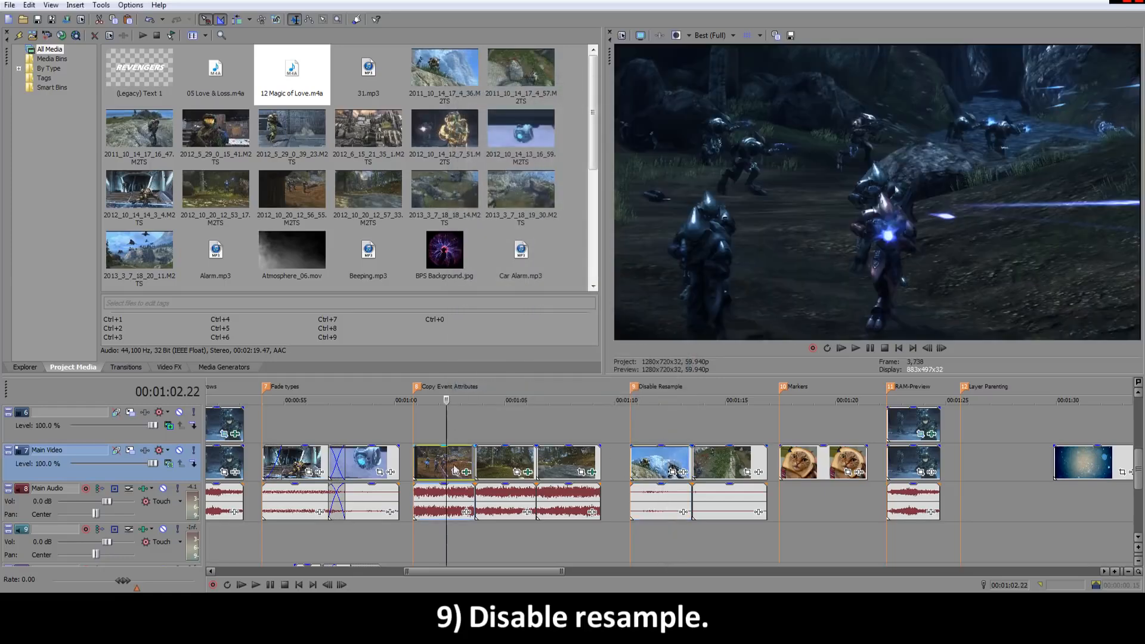
left_click(695, 460)
left_click(708, 464)
left_click(458, 463, "shift")
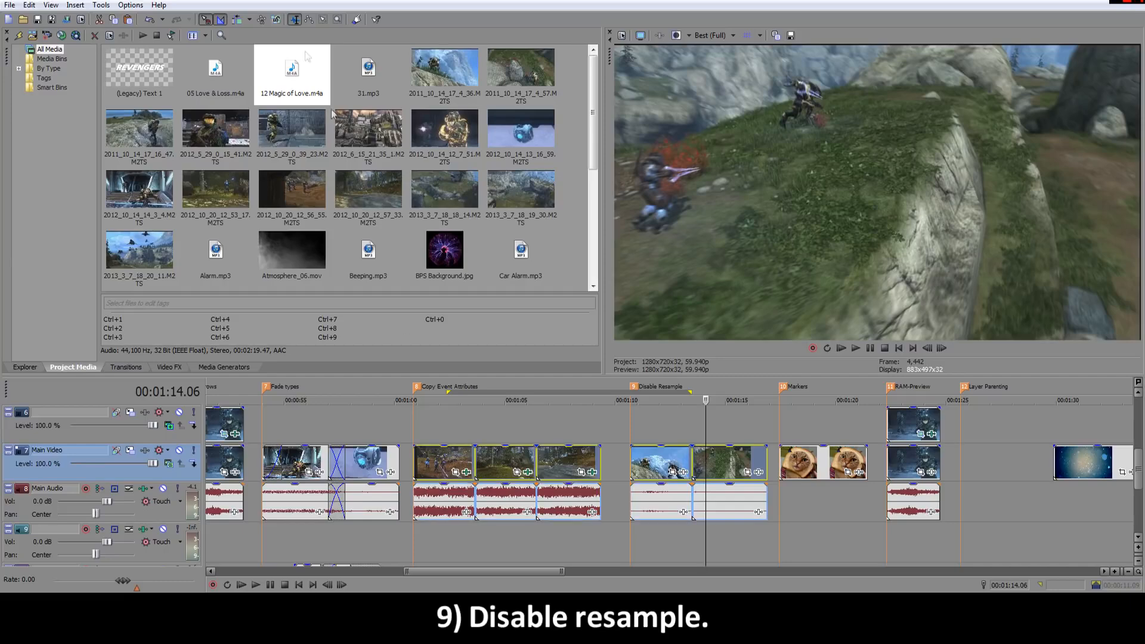
left_click(102, 6)
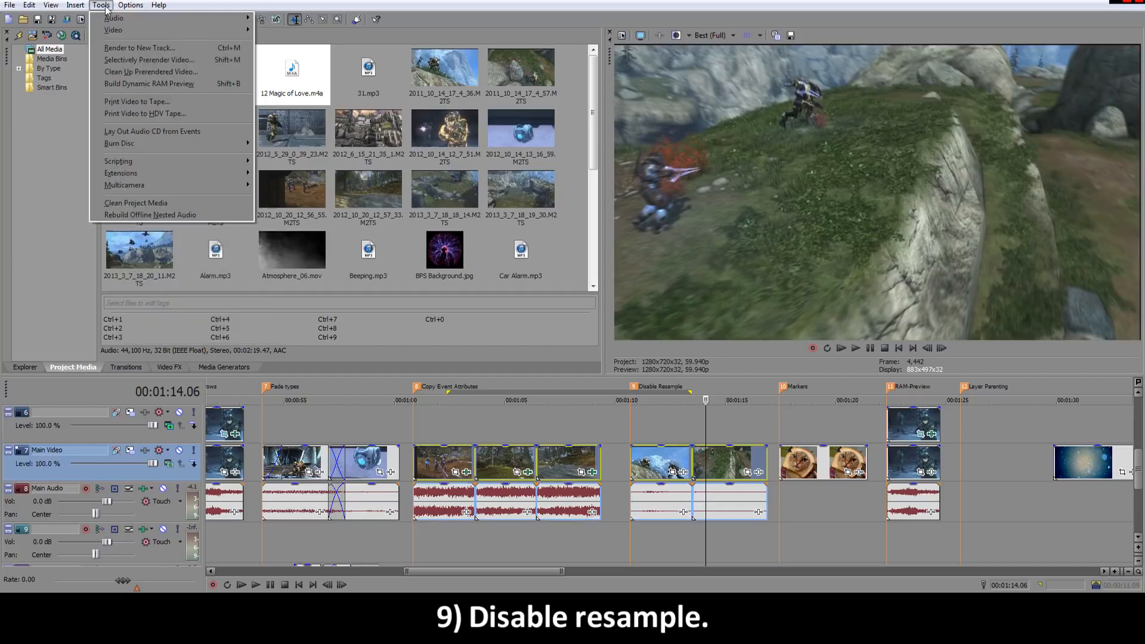
mouse_move(26, 6)
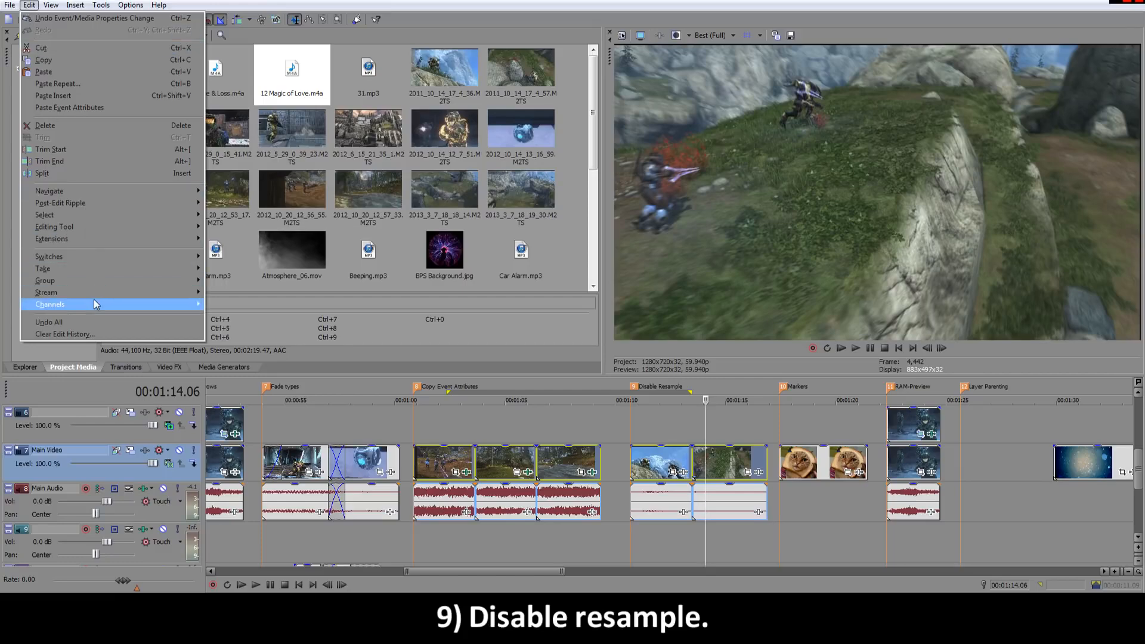
mouse_move(110, 254)
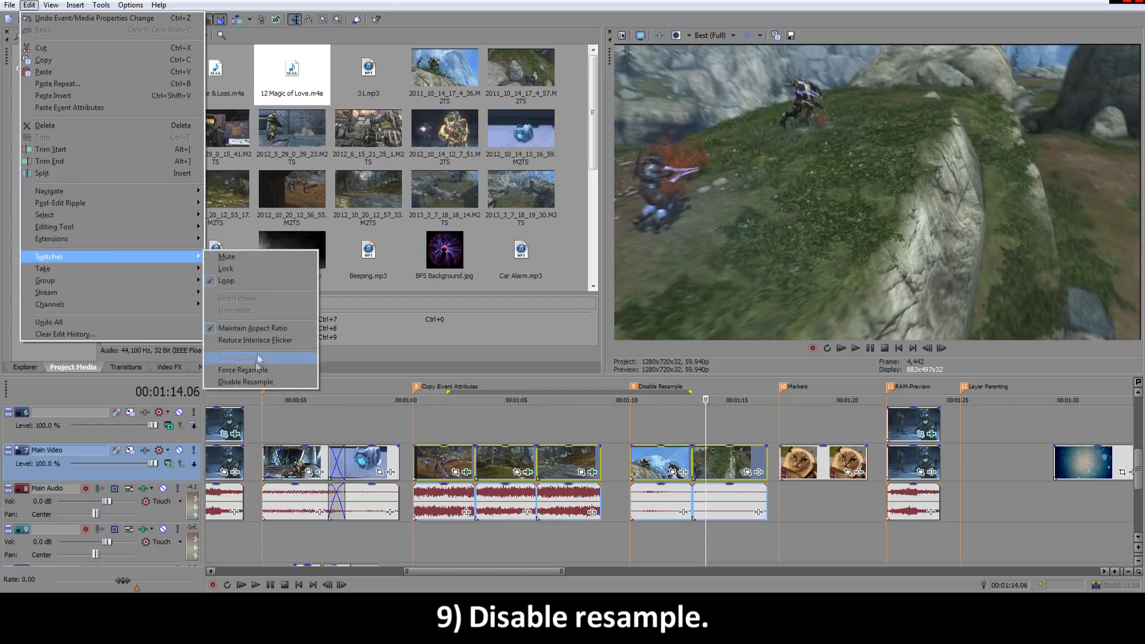
left_click(250, 382)
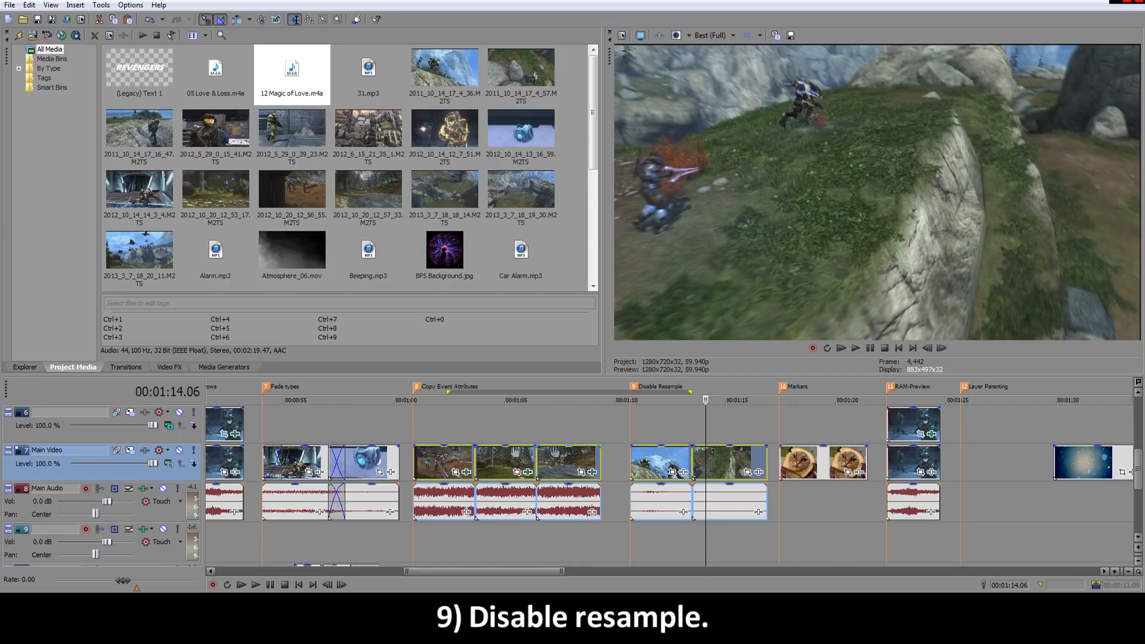
Step: Deselect the clips, place the cursor within the clip after the Markers marker and look over the project's markers
left_click(732, 432)
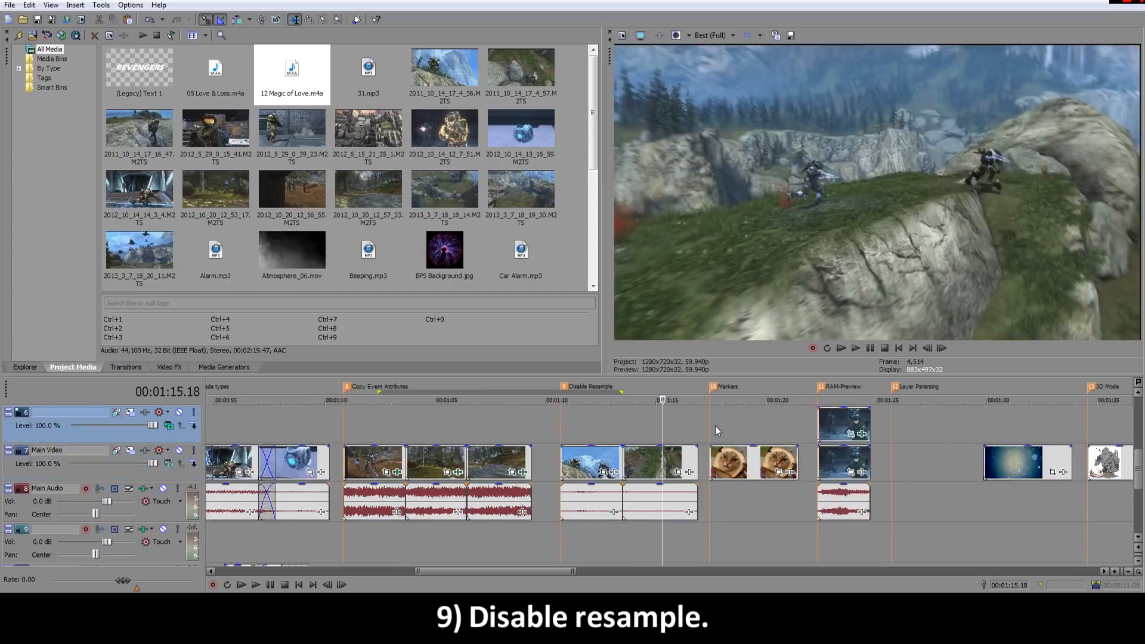
scroll(425, 428, "down", 3)
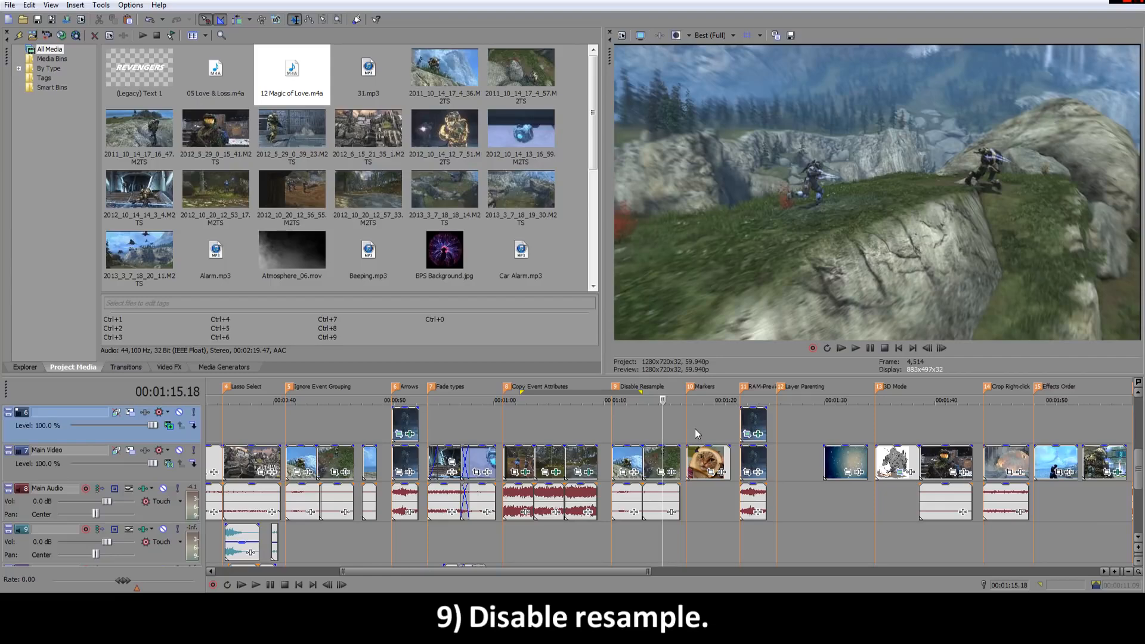
scroll(690, 435, "up", 2)
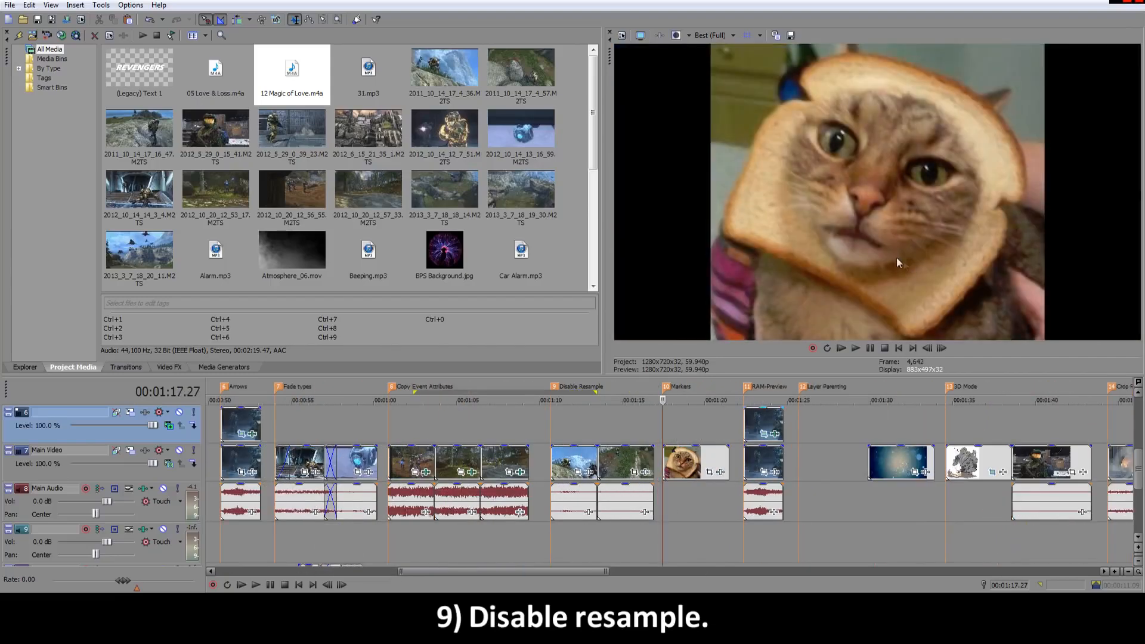
left_click(682, 426)
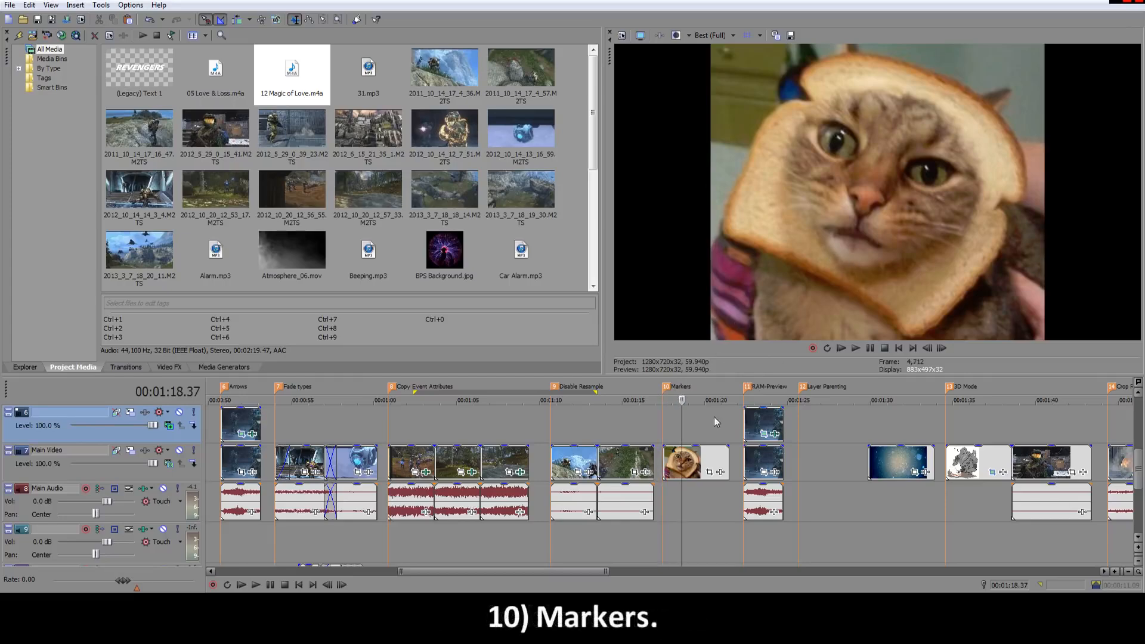
scroll(715, 417, "down", 5)
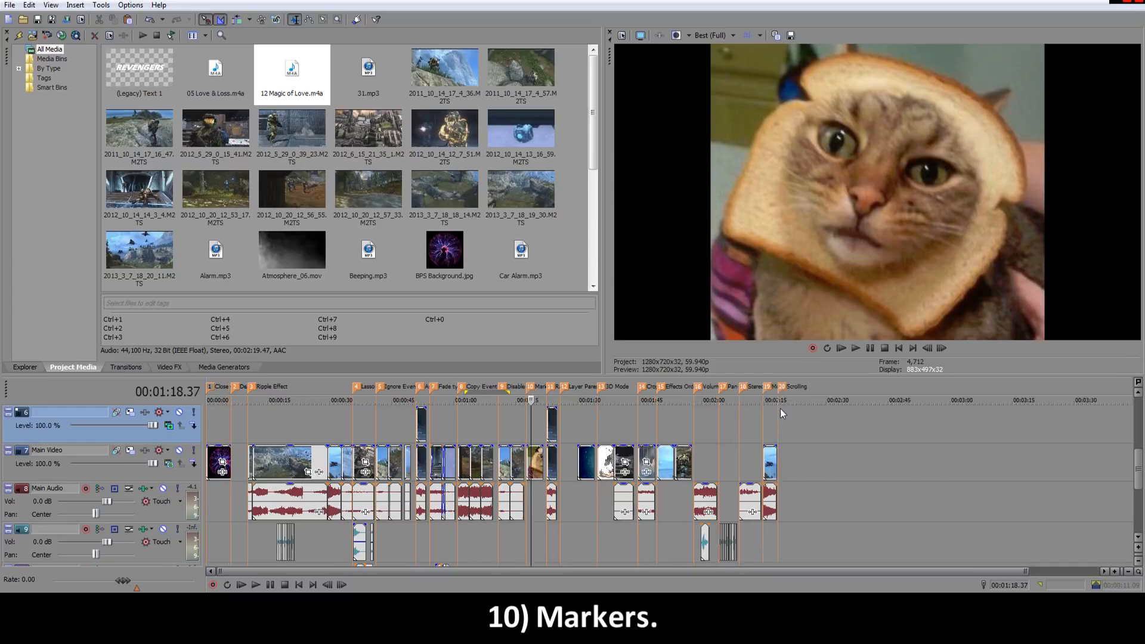
scroll(805, 420, "up", 6)
Step: Insert a timeline marker named "hgfdgfdg" over the cat image clip, try moving it and bring the cursor to it
type("m")
type("hgfds")
key("Return")
mouse_move(667, 387)
left_mouse_down()
mouse_move(695, 388)
mouse_move(525, 391)
mouse_move(623, 398)
left_mouse_up()
left_click(698, 420)
scroll(650, 437, "up", 1)
mouse_move(683, 401)
left_mouse_down()
mouse_move(638, 406)
mouse_move(656, 404)
left_mouse_up()
left_click(655, 388)
scroll(650, 430, "down", 3)
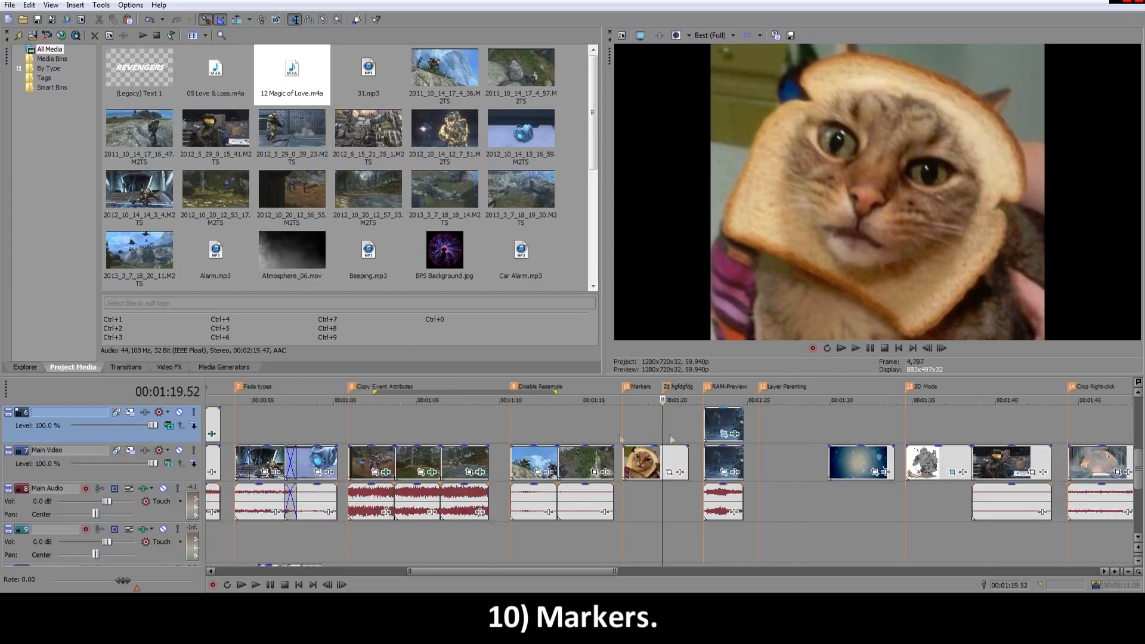
Step: Rename the new marker over the cat image clip to "refilm hs"
right_click(667, 389)
left_click(694, 405)
type("refilm hs")
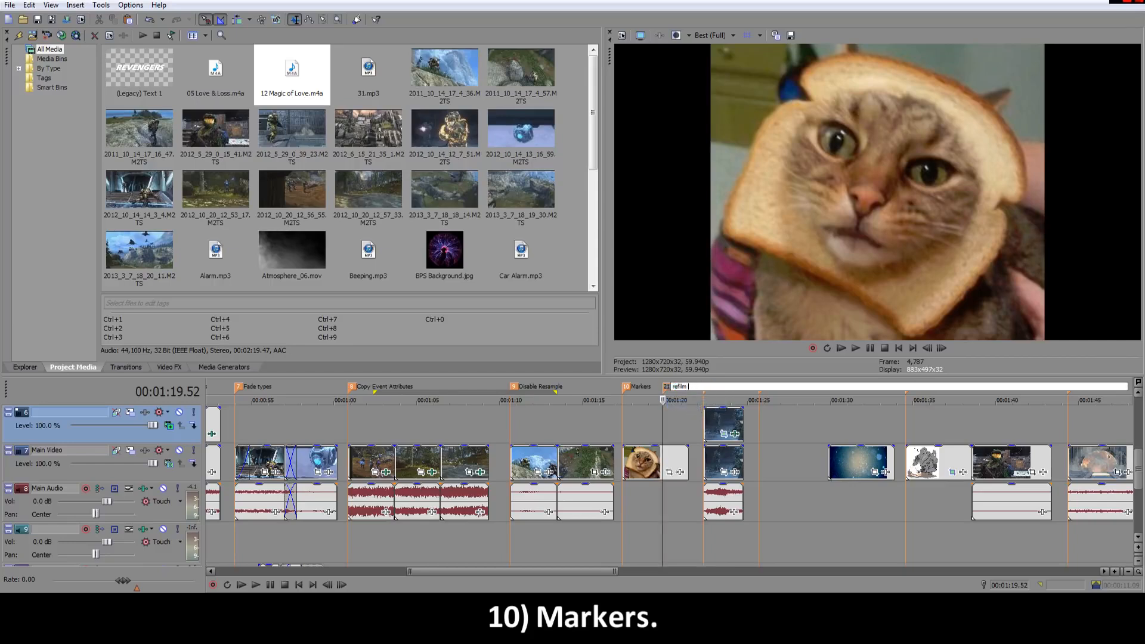
key("Return")
Step: Rename the marker over the cat image clip to "special effect" and place the cursor just after it
right_click(666, 388)
left_click(696, 405)
left_click(670, 399)
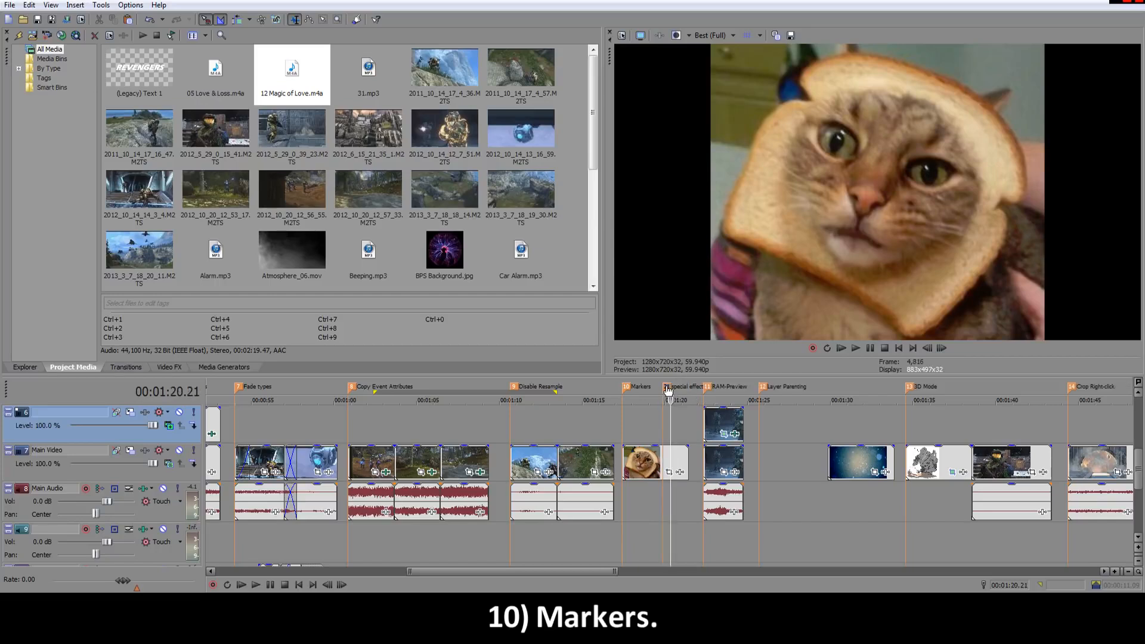
Step: Delete the extra marker over the cat image clip and move the cursor slightly earlier in that clip
right_click(667, 386)
left_click(682, 423)
left_click_drag(672, 425, 652, 426)
scroll(665, 427, "down", 1)
scroll(665, 428, "up", 1)
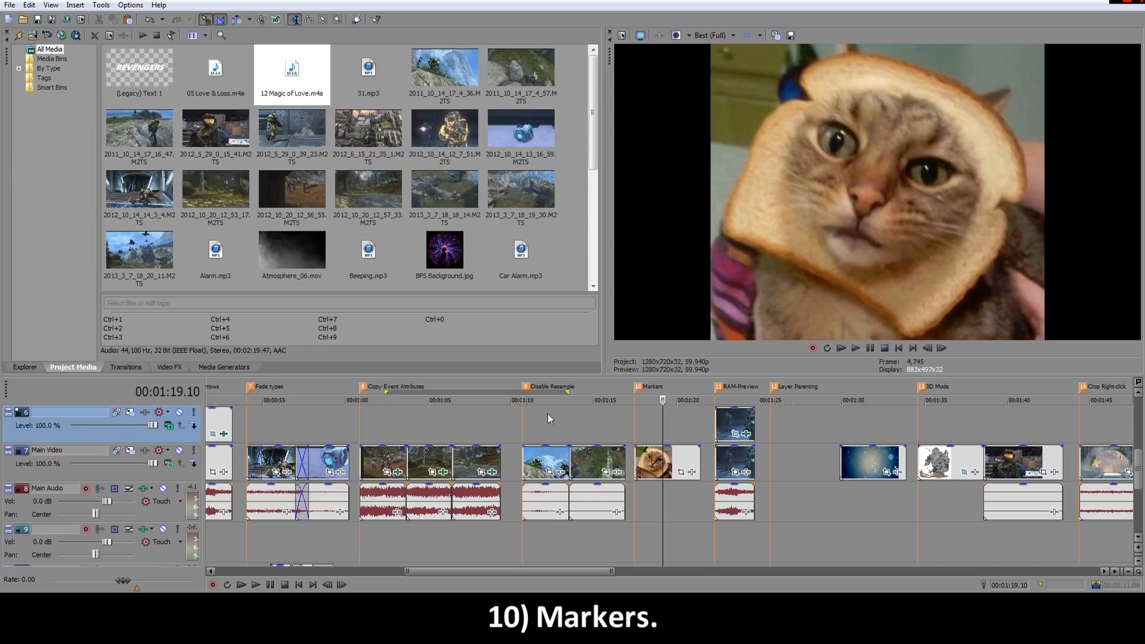
Step: Move the cursor to the start of the clips at the RAM-Preview marker
scroll(592, 417, "down", 5)
scroll(477, 411, "up", 2)
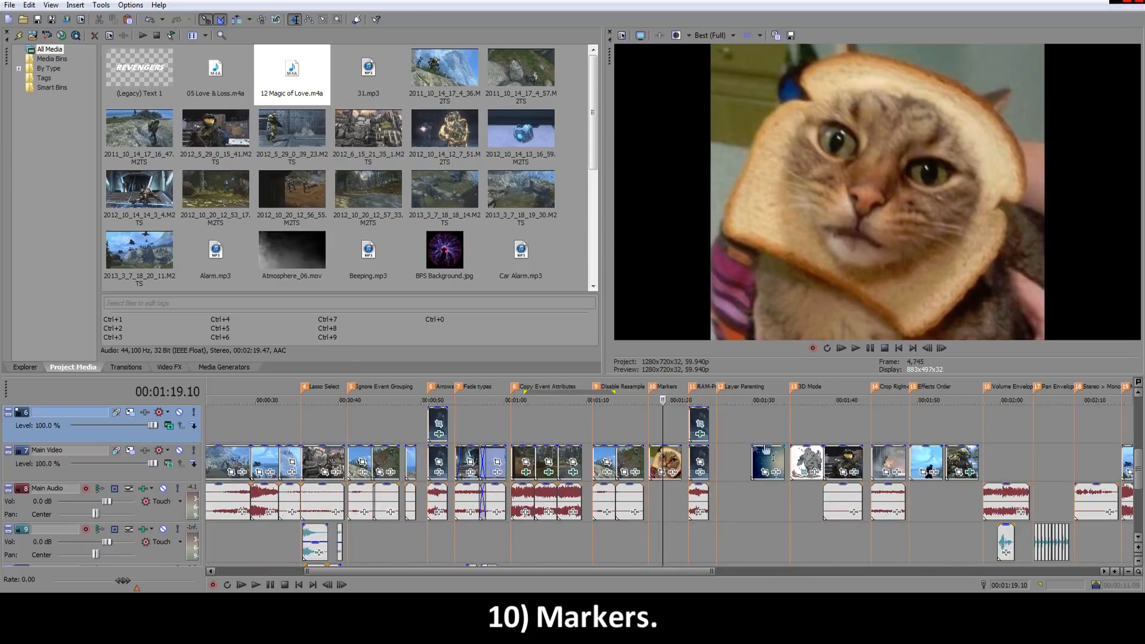
scroll(678, 434, "up", 2)
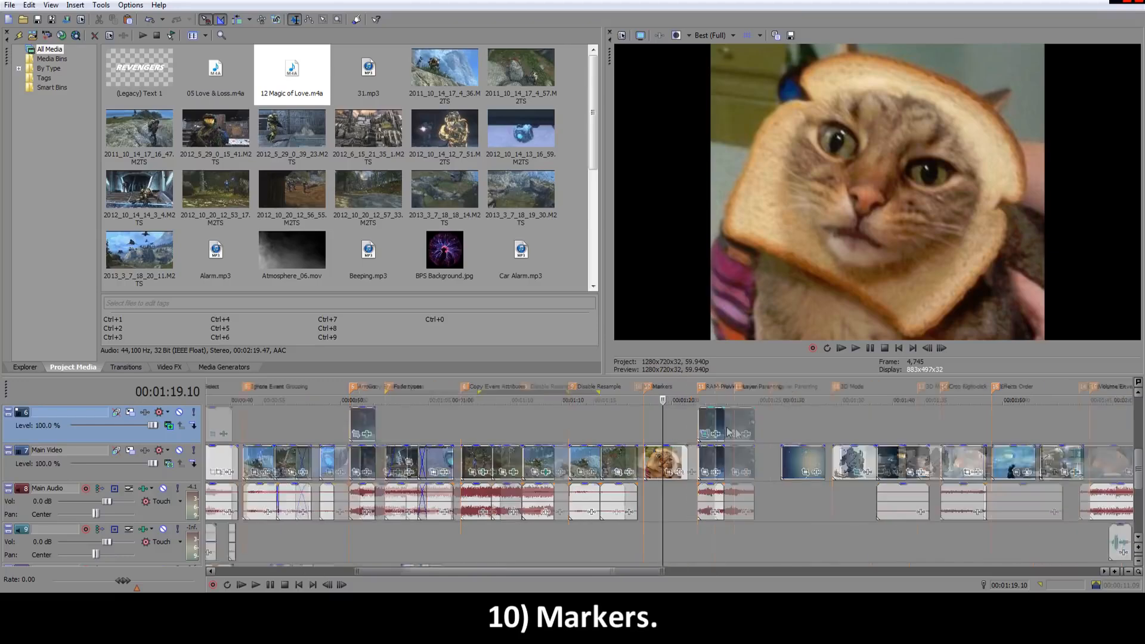
left_click(714, 535)
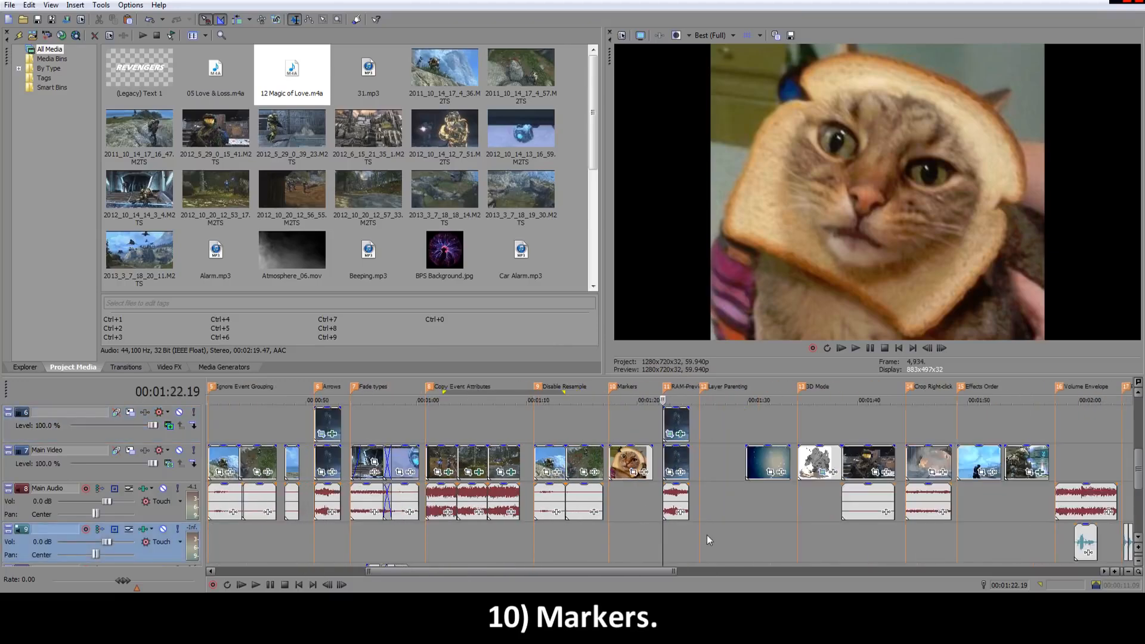
scroll(714, 528, "up", 2)
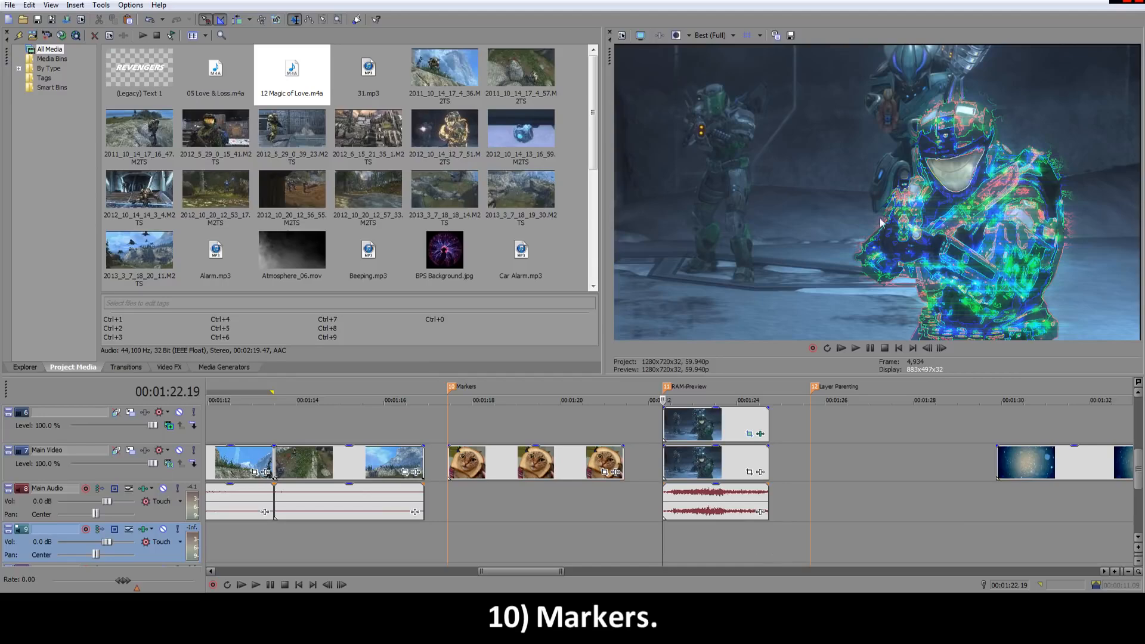
Step: Scrub the opening of the RAM-Preview clips, play the section from its marker to check playback, and stop
left_click(684, 536)
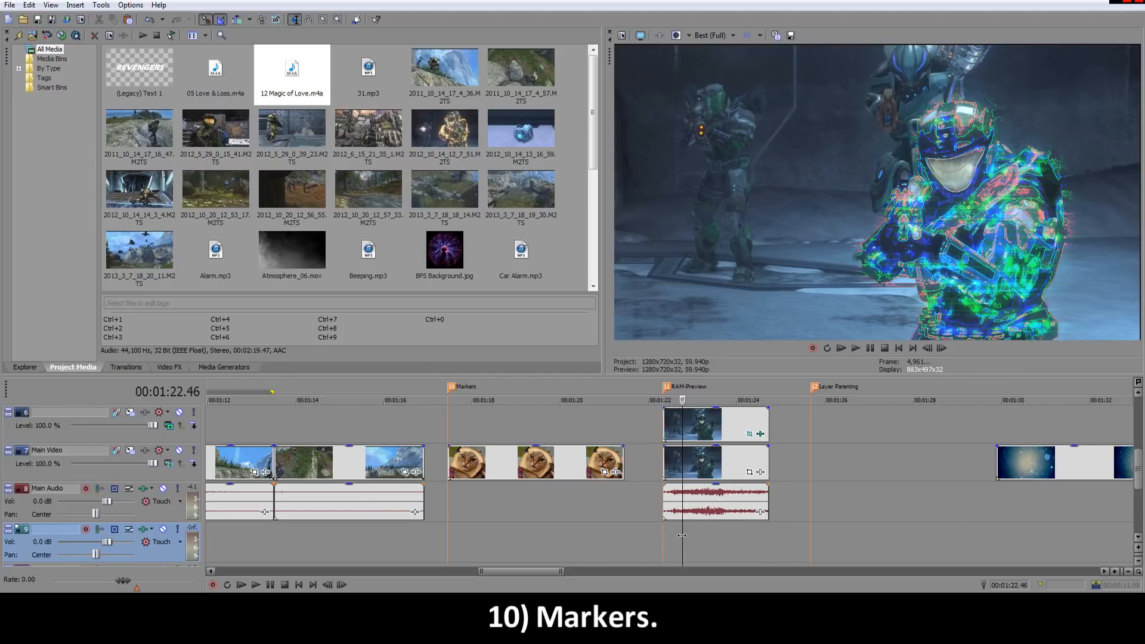
mouse_move(682, 535)
left_mouse_down()
mouse_move(718, 534)
mouse_move(667, 535)
left_mouse_up()
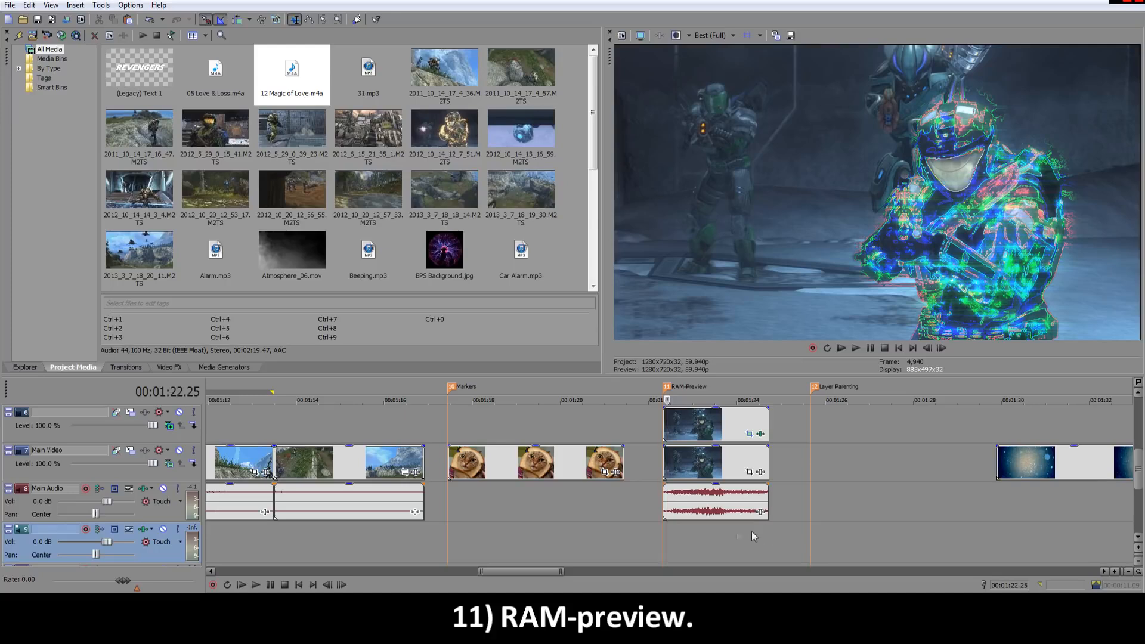
left_click(663, 559)
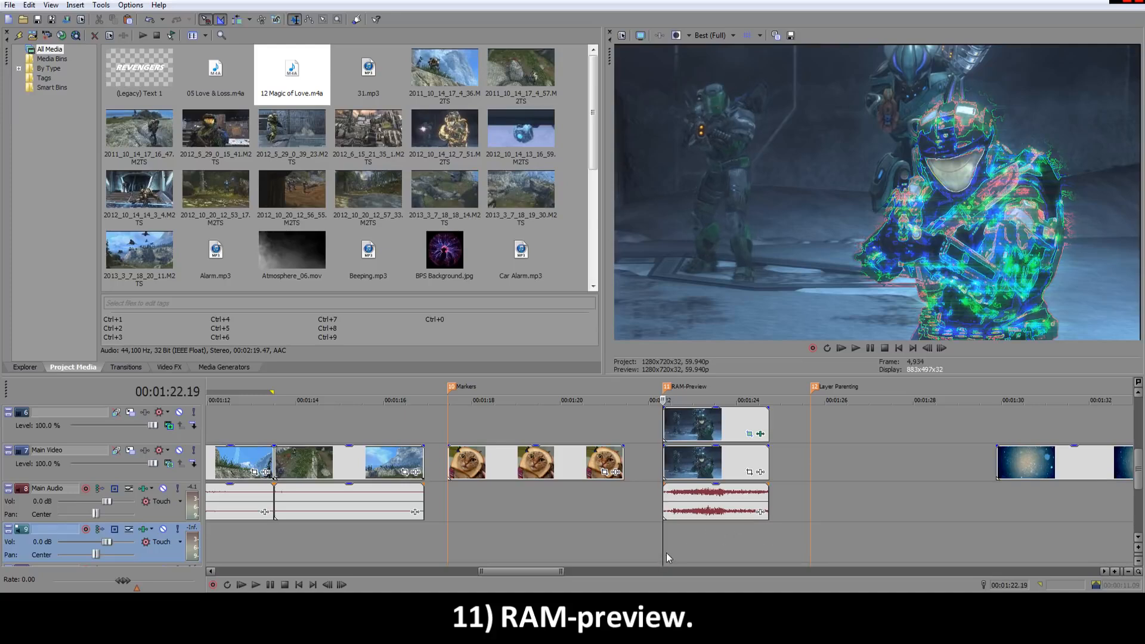
key("space")
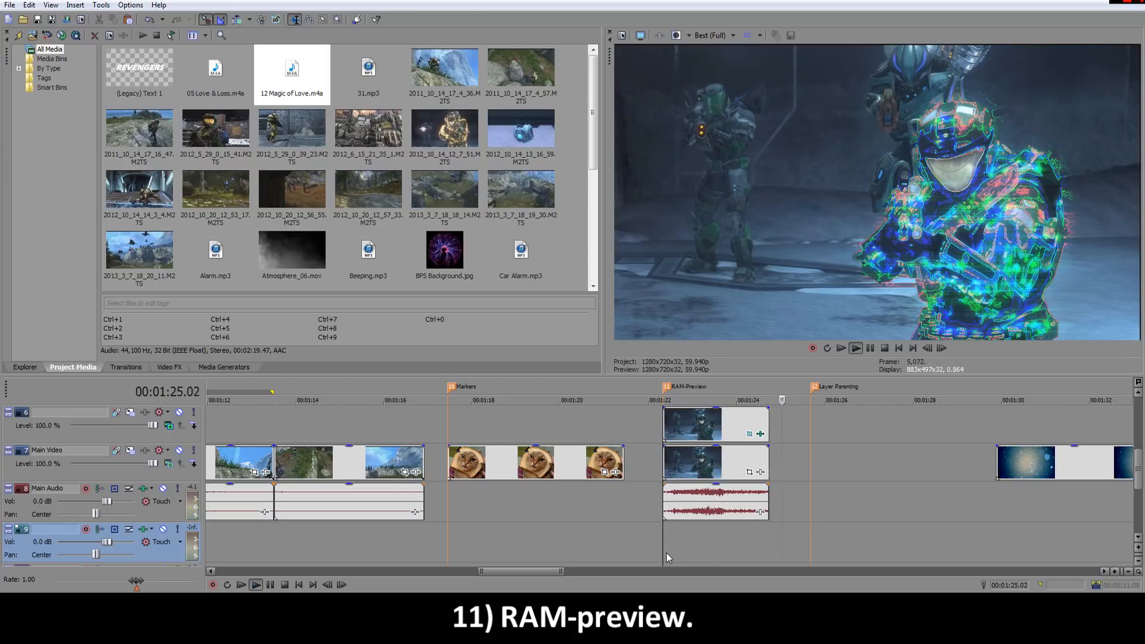
key("space")
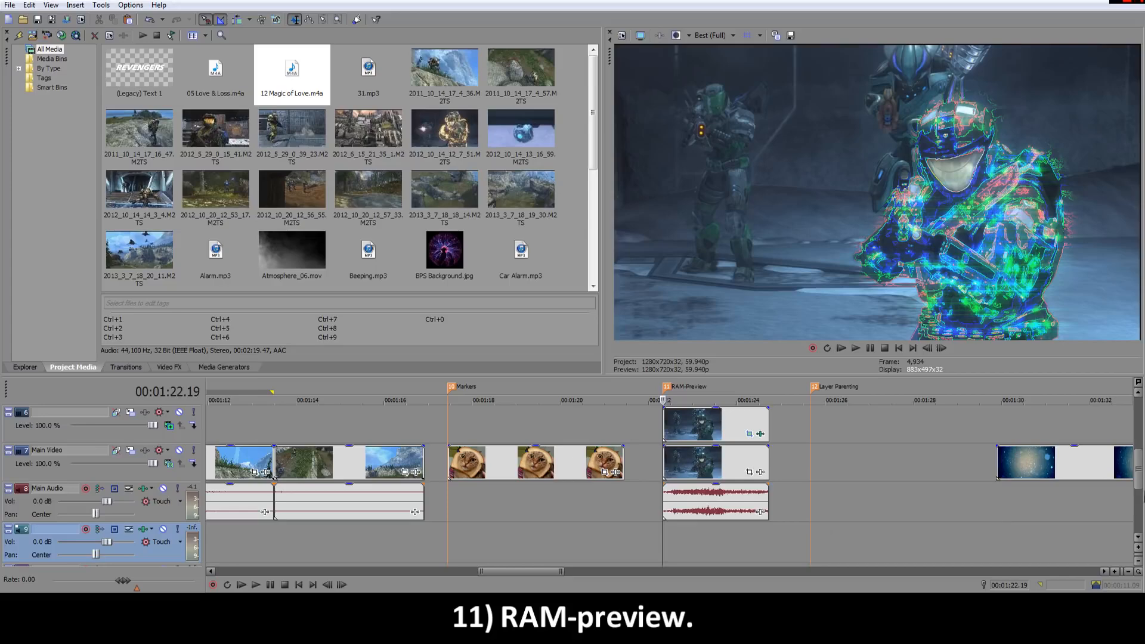
Step: Examine the video event effects on the track 6 clip at the RAM-Preview marker and close the effects window
mouse_move(1141, 488)
left_mouse_down()
mouse_move(1140, 462)
mouse_move(1141, 478)
left_mouse_up()
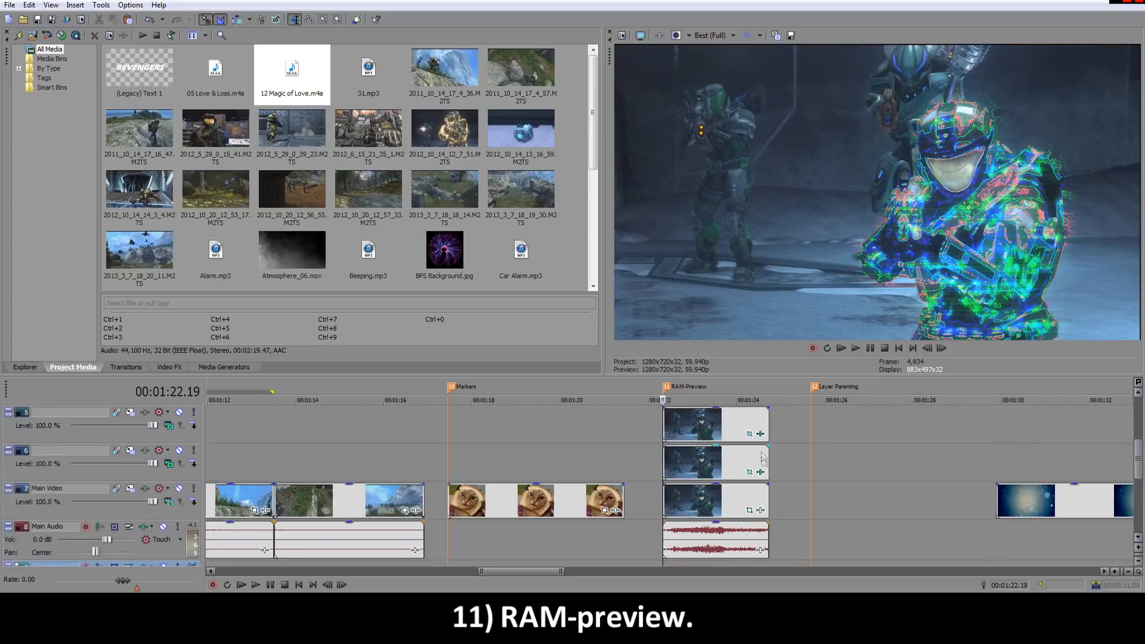
left_click(761, 472)
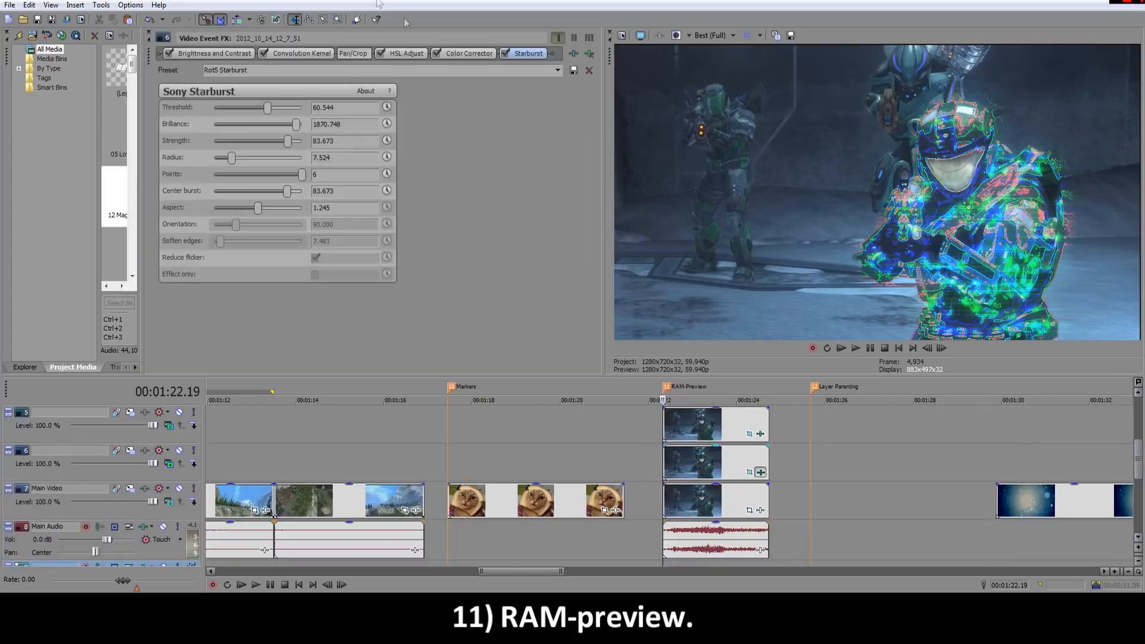
left_click(149, 33)
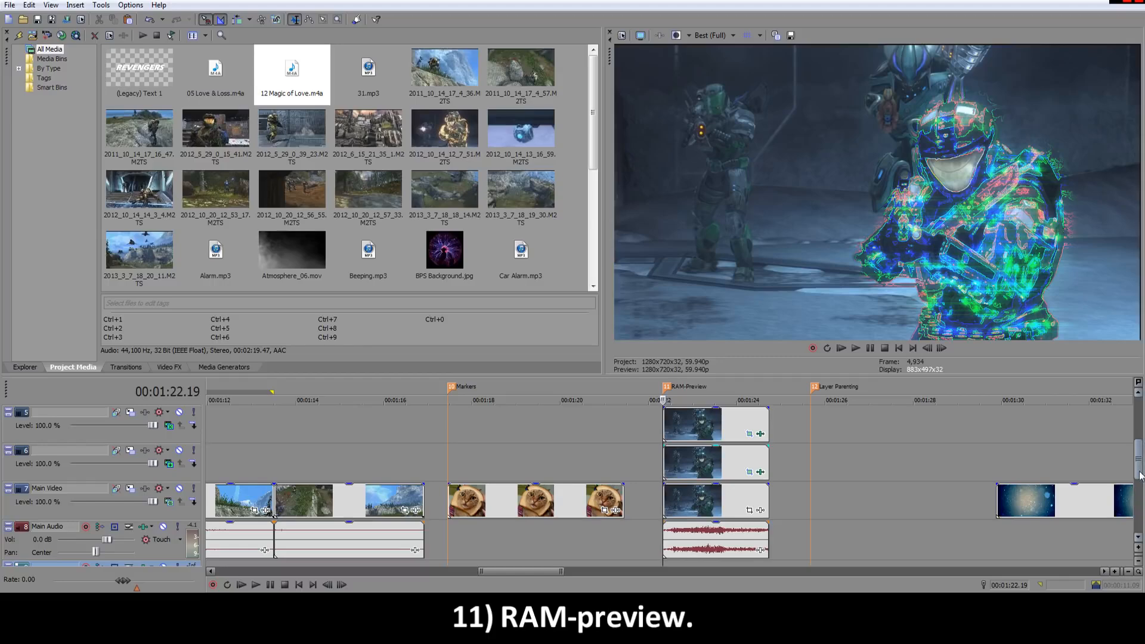
Step: Select the time range of the clips at the RAM-Preview marker and build a dynamic RAM preview of it
left_click_drag(1141, 476, 1141, 481)
left_click_drag(771, 537, 671, 520)
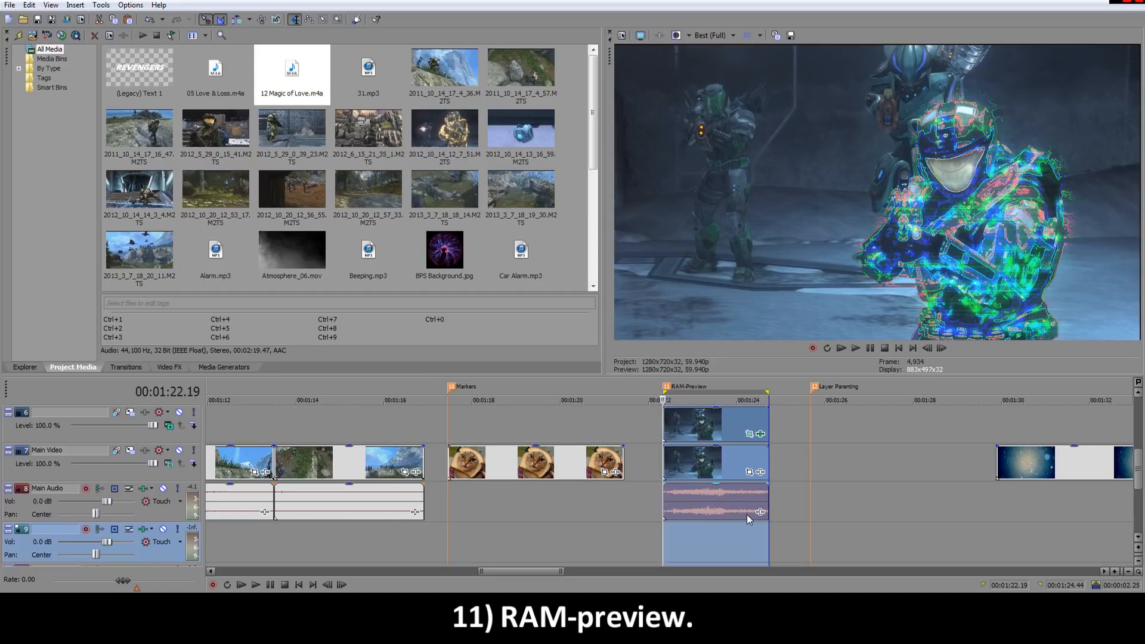
key("shift+b")
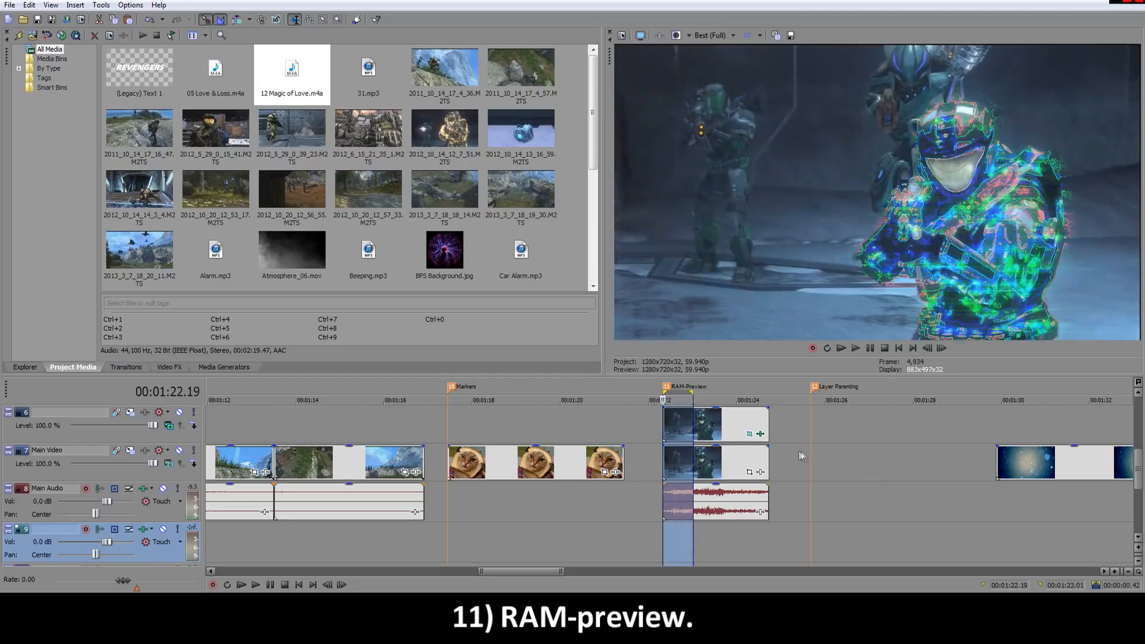
Step: Play the RAM-previewed section, stop, and place the cursor midway through the RAM-Preview clips
scroll(798, 457, "up", 2)
key("space")
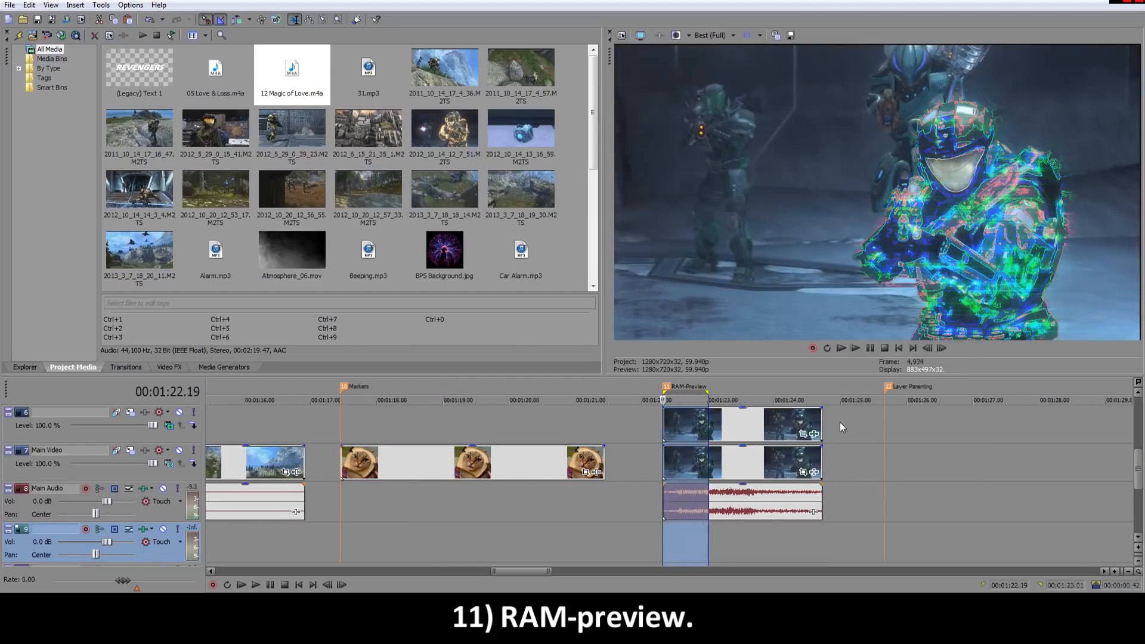
key("space")
left_click(738, 534)
scroll(731, 528, "down", 2)
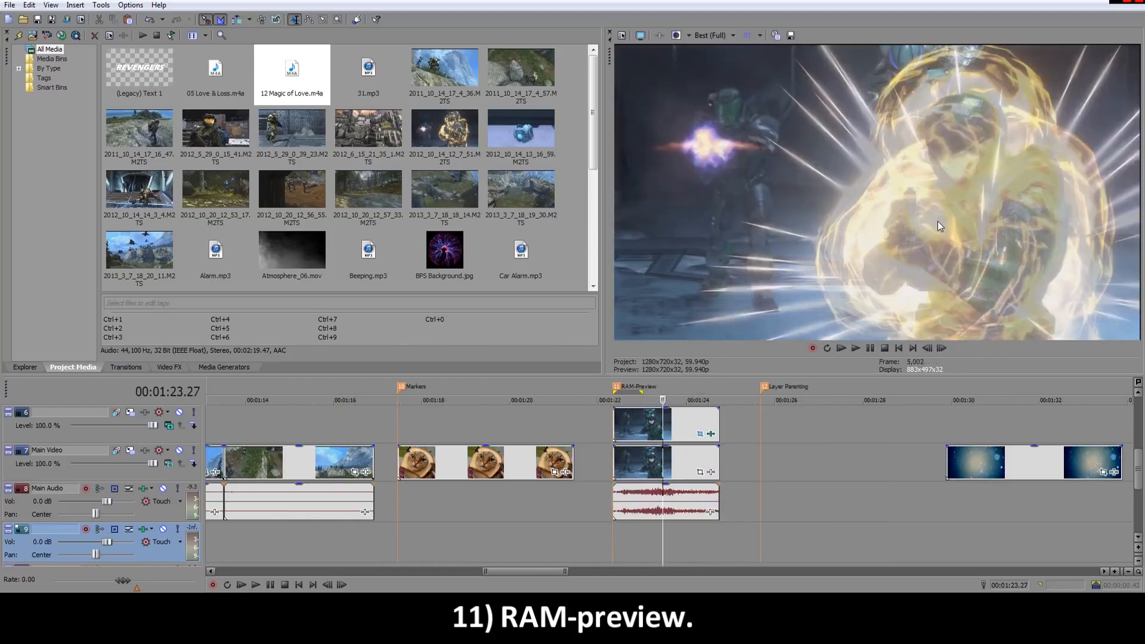
Step: Step back through the effect frames in the RAM-Preview clips and place the cursor near their start
key("Left")
key("Left")
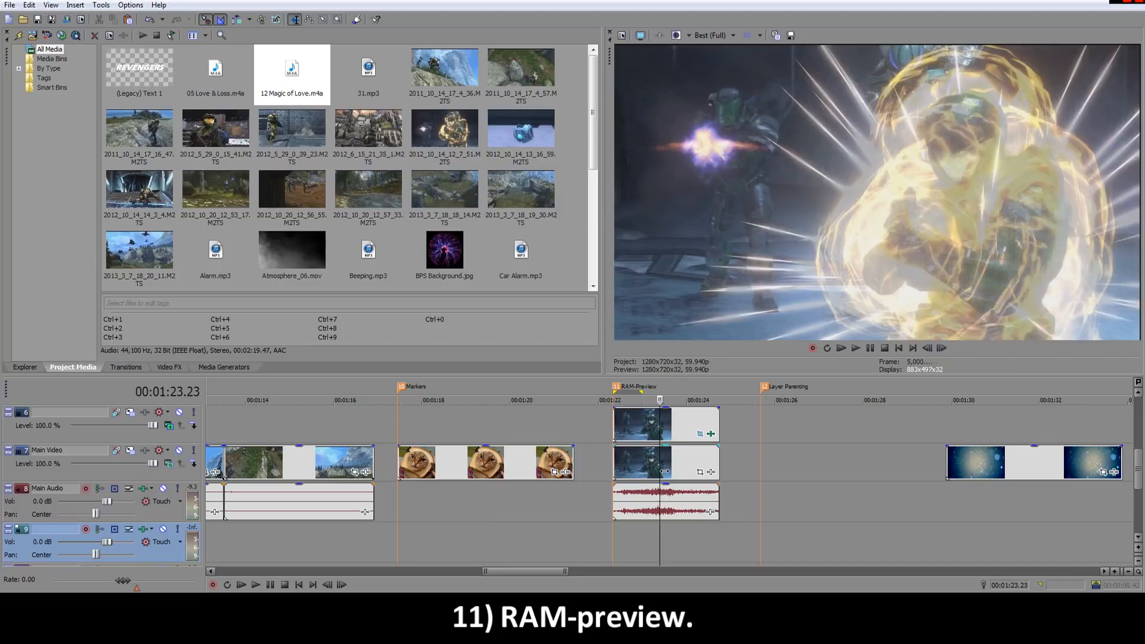
key("Left")
key("Left")
key("Left")
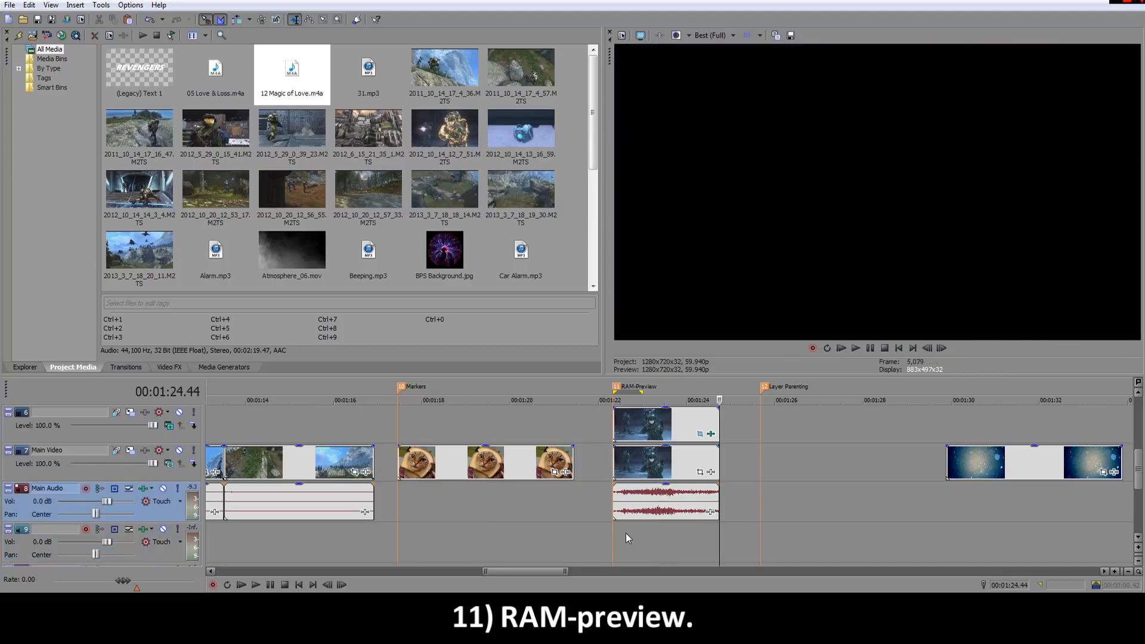
left_click(625, 533)
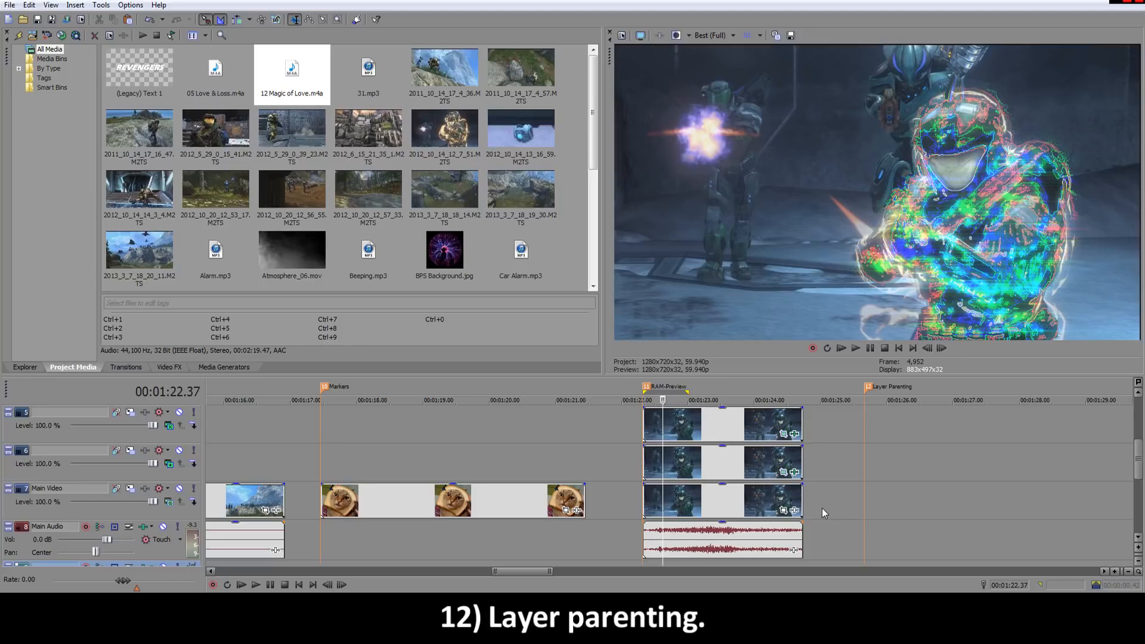
Step: Examine the REVENGERS title clip and the scratched texture clip at the Layer Parenting marker
scroll(799, 495, "down", 2)
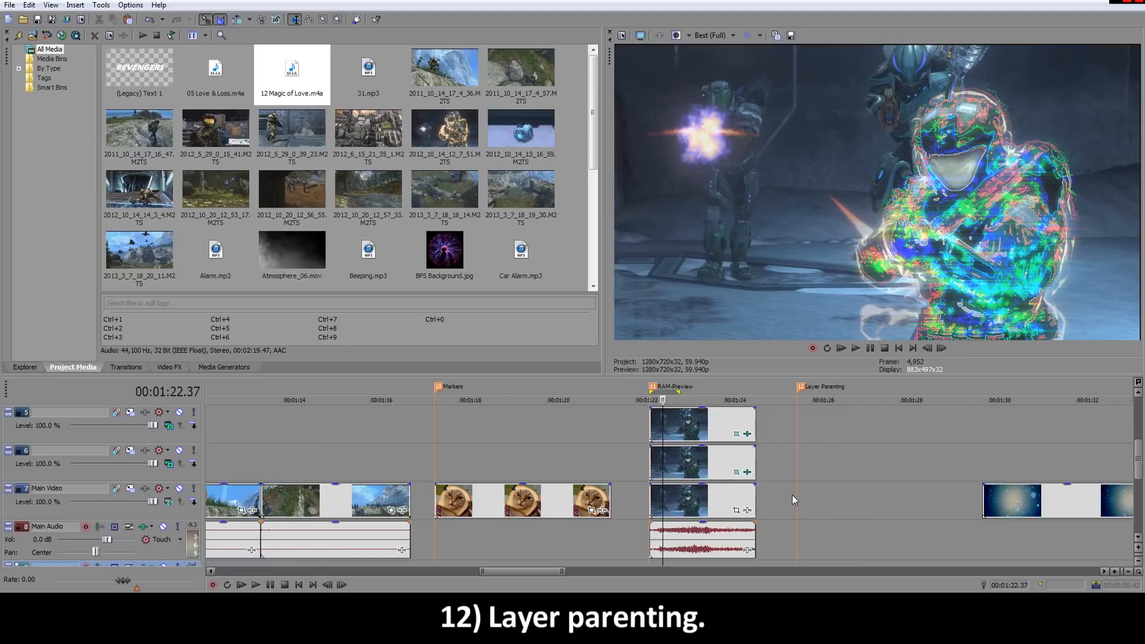
left_click(778, 492)
scroll(771, 494, "up", 2)
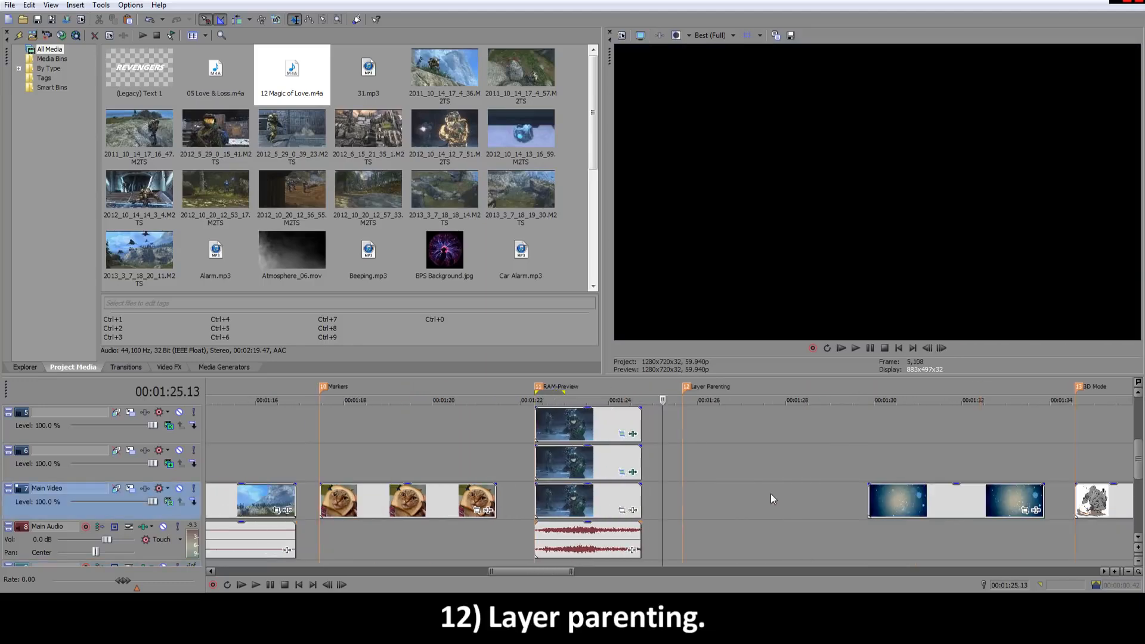
scroll(737, 501, "up", 1)
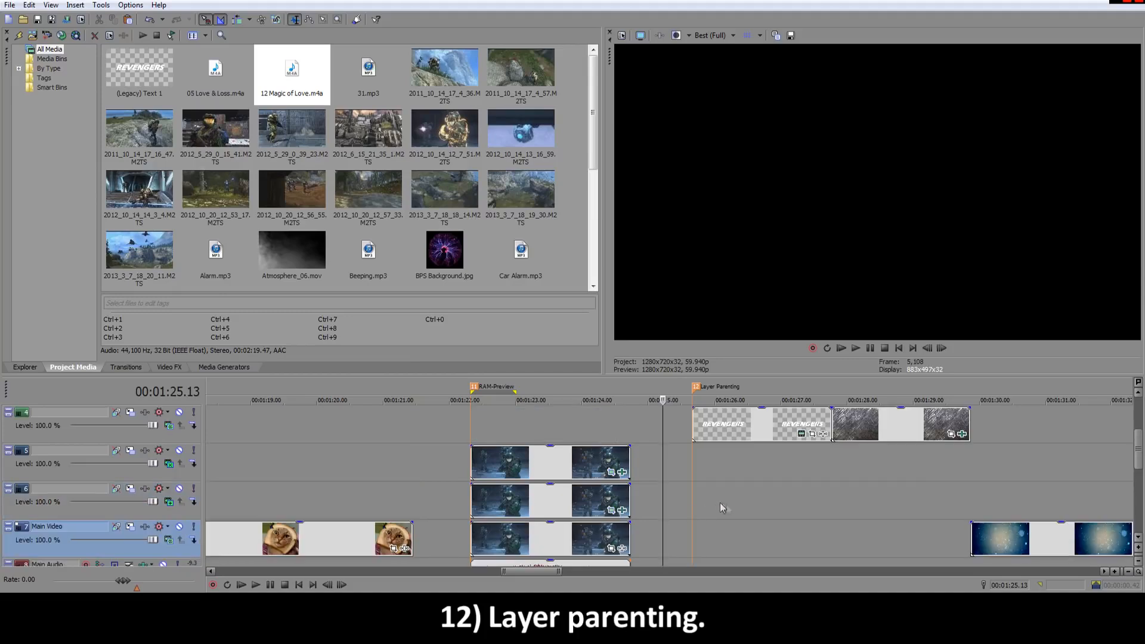
left_click(731, 505)
scroll(718, 503, "down", 2)
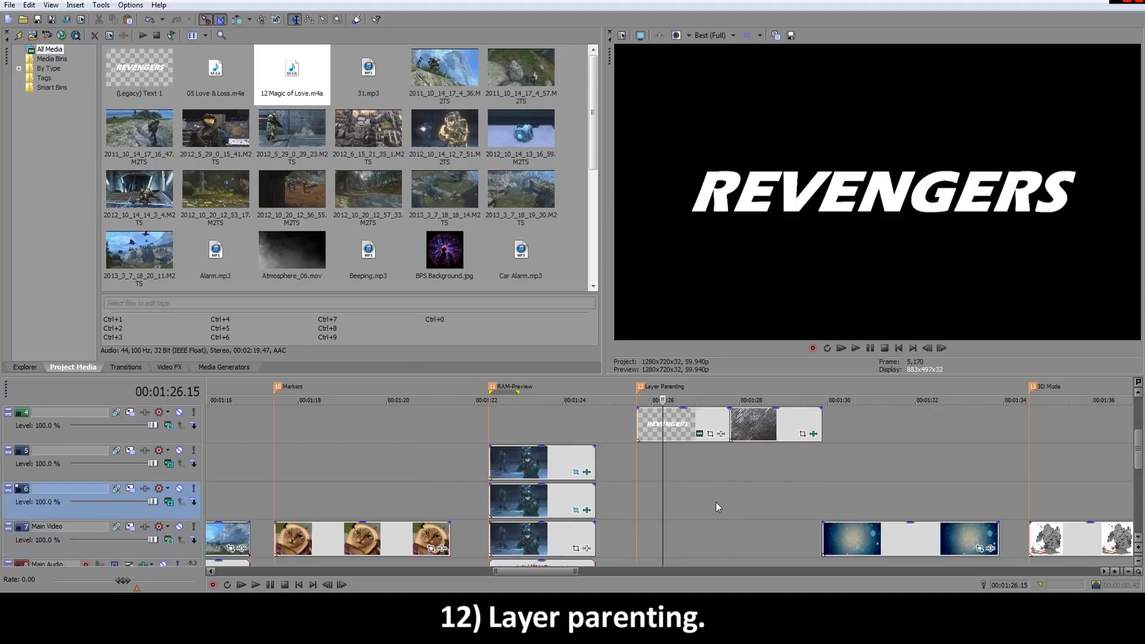
scroll(716, 508, "up", 1)
scroll(770, 507, "up", 2)
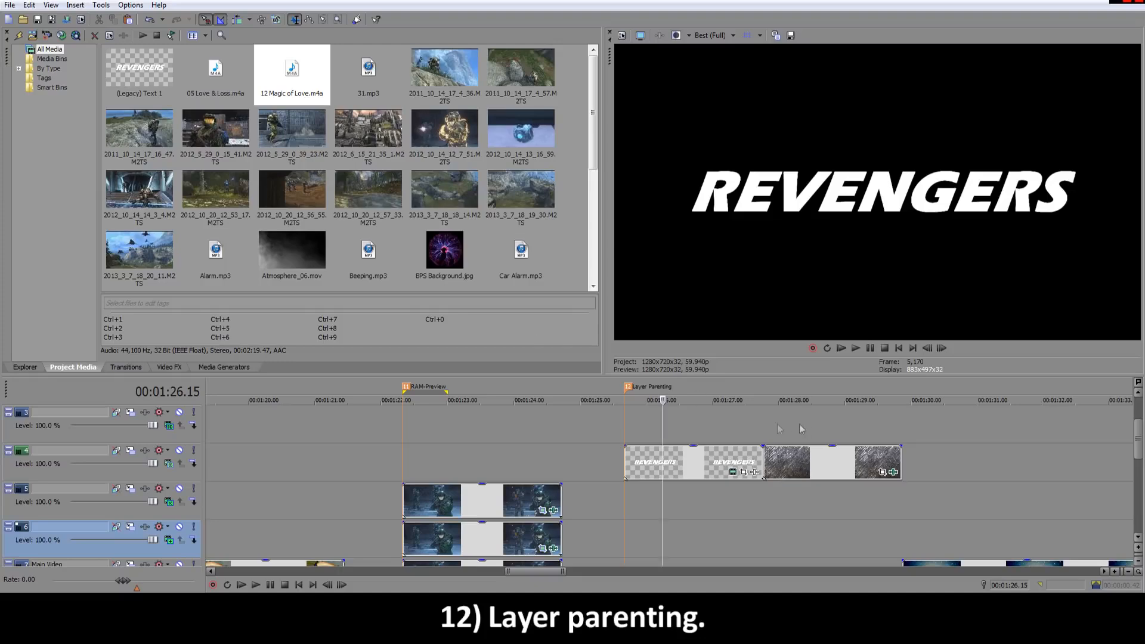
scroll(767, 490, "up", 1)
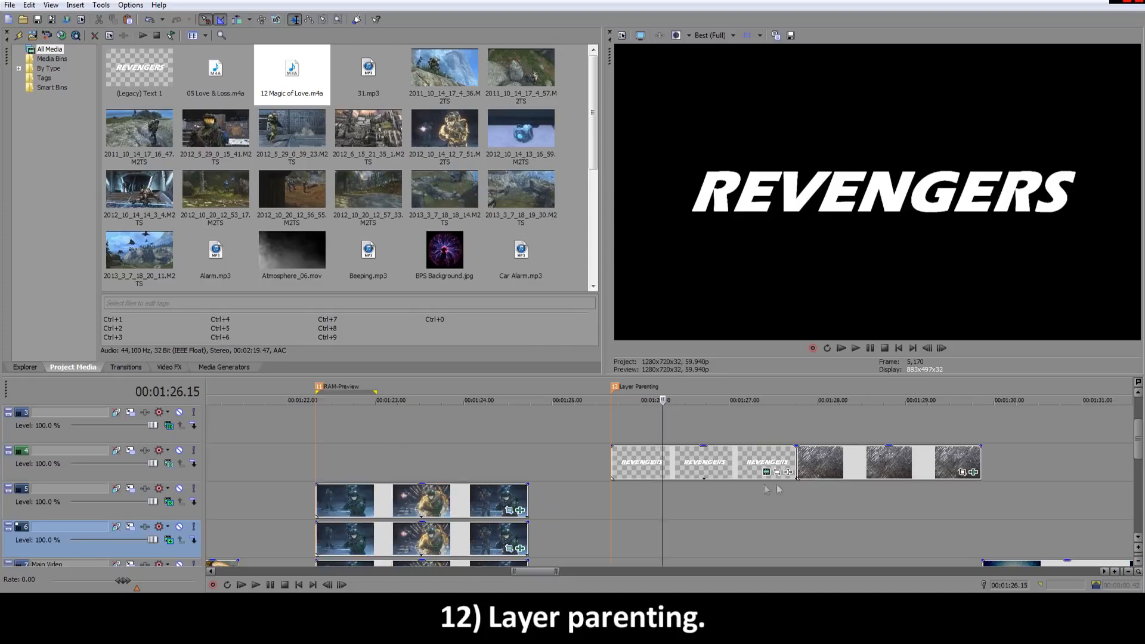
left_click(850, 500)
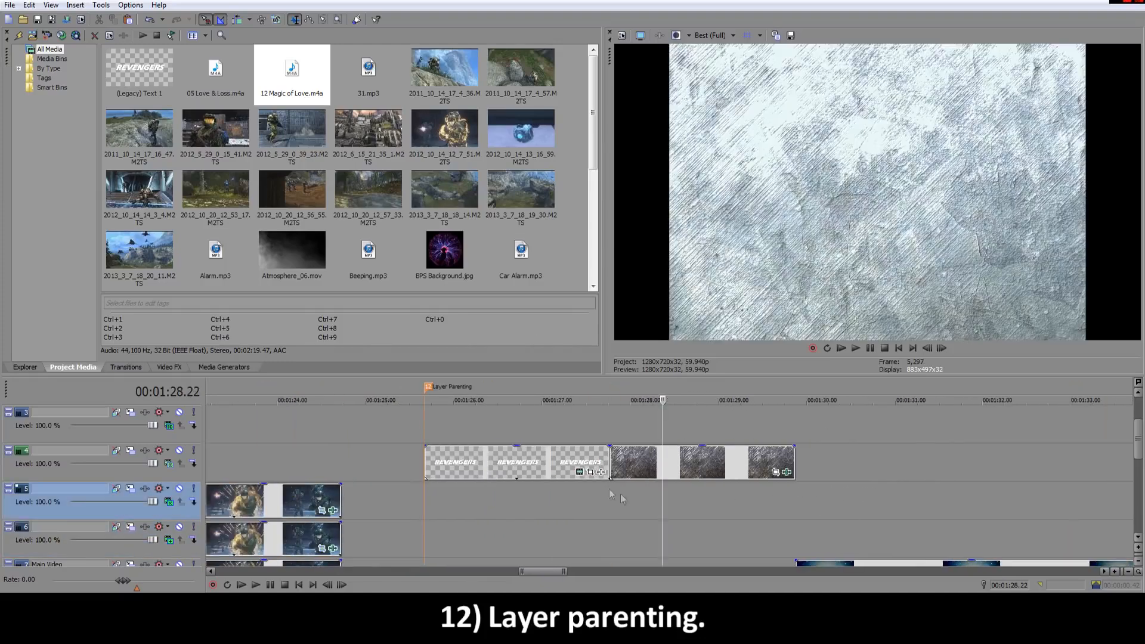
left_click(497, 510)
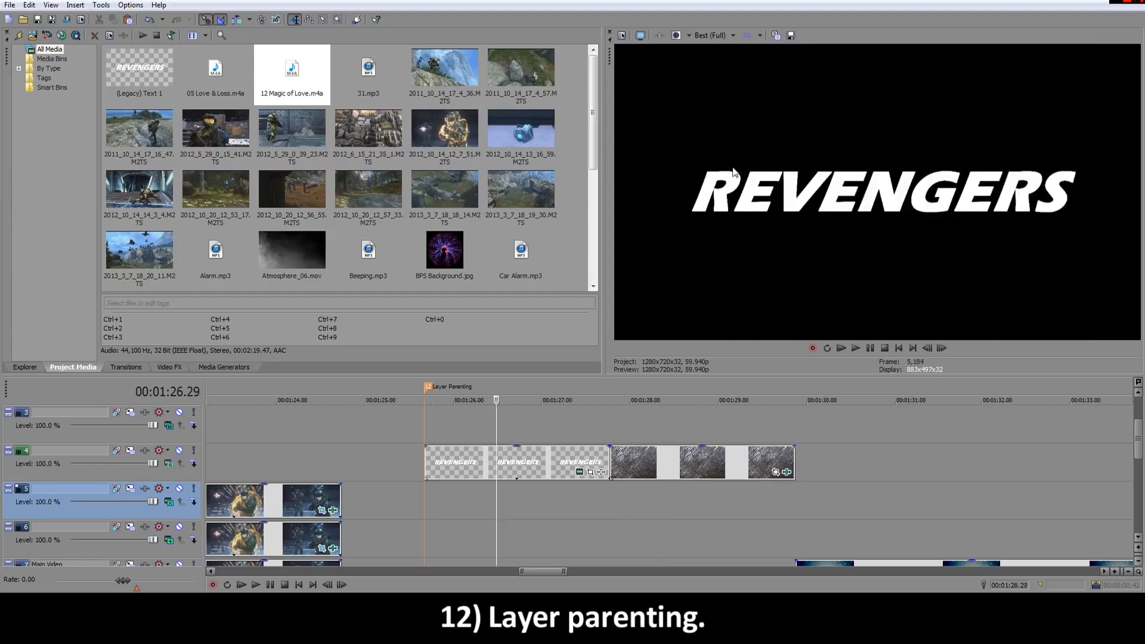
Step: Move the texture clip onto track 3 directly above the REVENGERS title and set that track's compositing mode to Multiply (Mask)
left_click(663, 473)
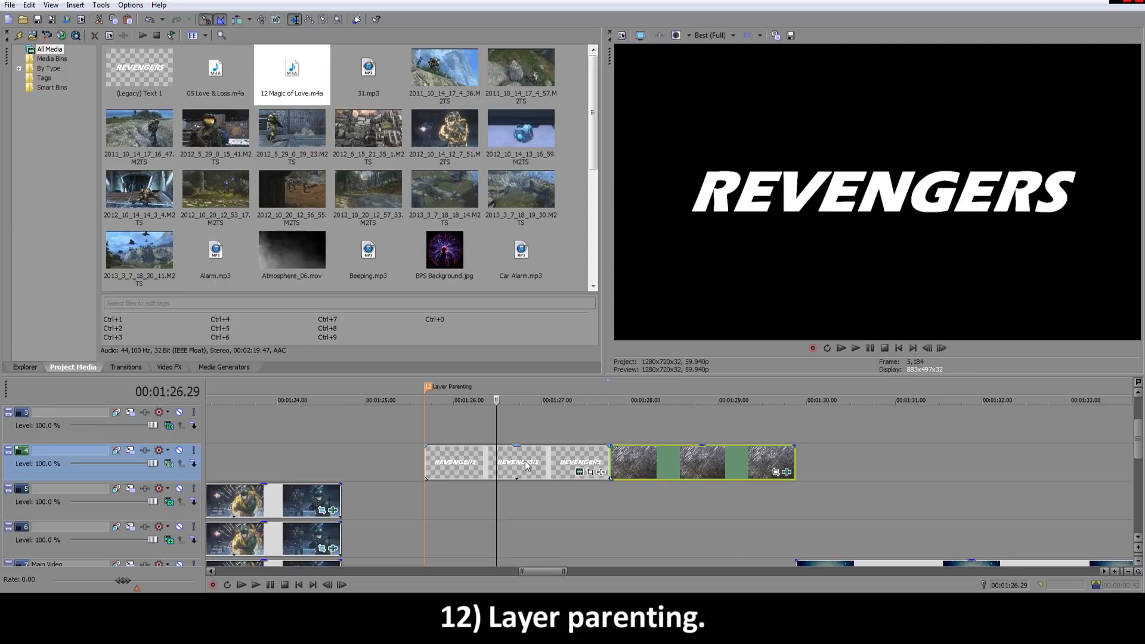
scroll(524, 460, "up", 1)
mouse_move(653, 499)
left_mouse_down()
mouse_move(644, 492)
mouse_move(675, 494)
mouse_move(453, 467)
left_mouse_up()
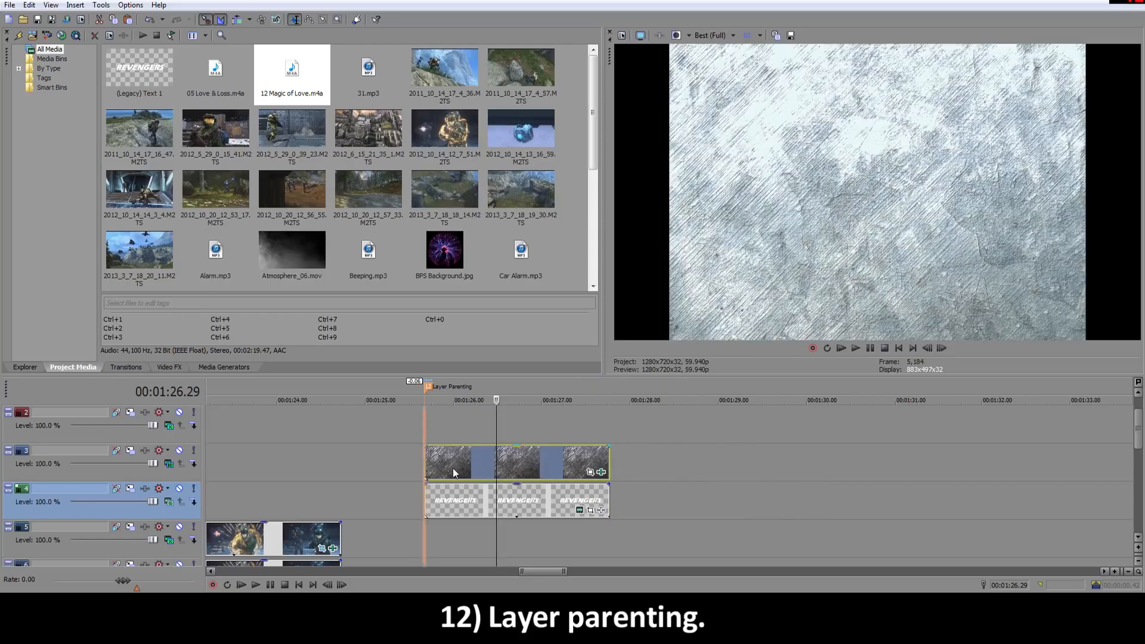
left_click(169, 464)
left_click(228, 332)
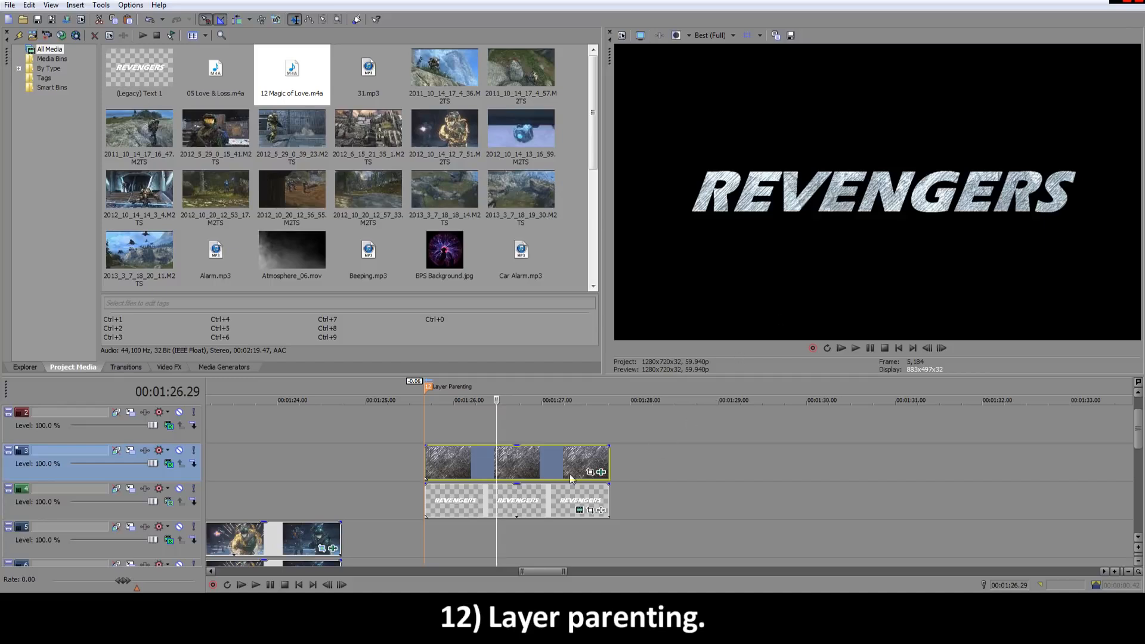
Step: Move the blue particle background clip on the Main Video track under the title, starting at the Layer Parenting marker
left_click(505, 525)
scroll(507, 525, "down", 2)
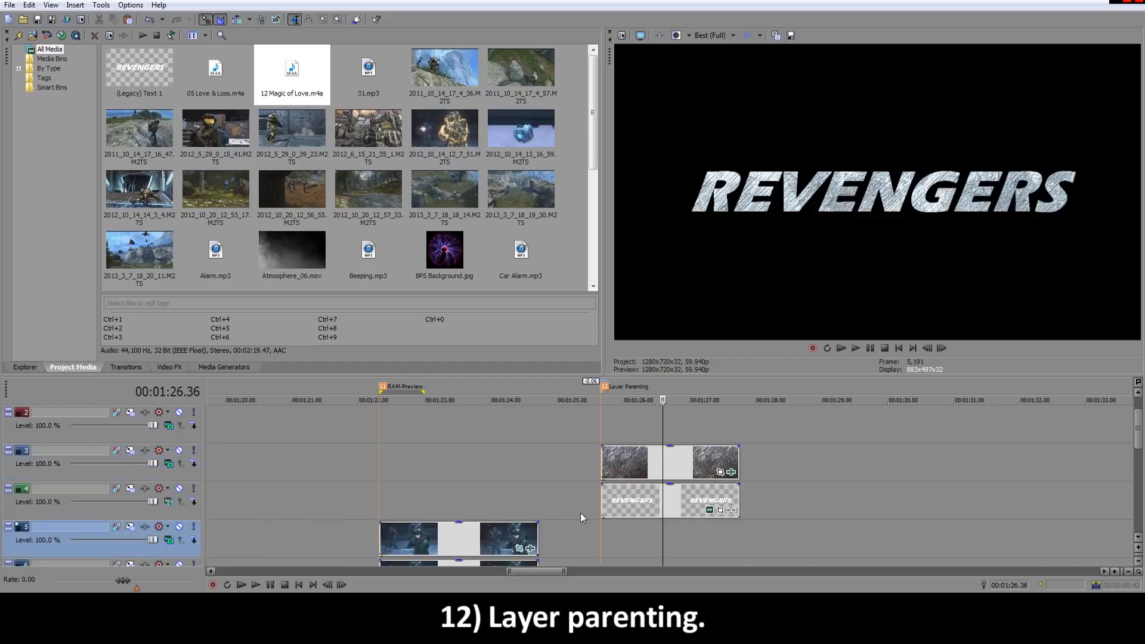
scroll(597, 518, "down", 2)
left_click_drag(943, 543, 655, 542)
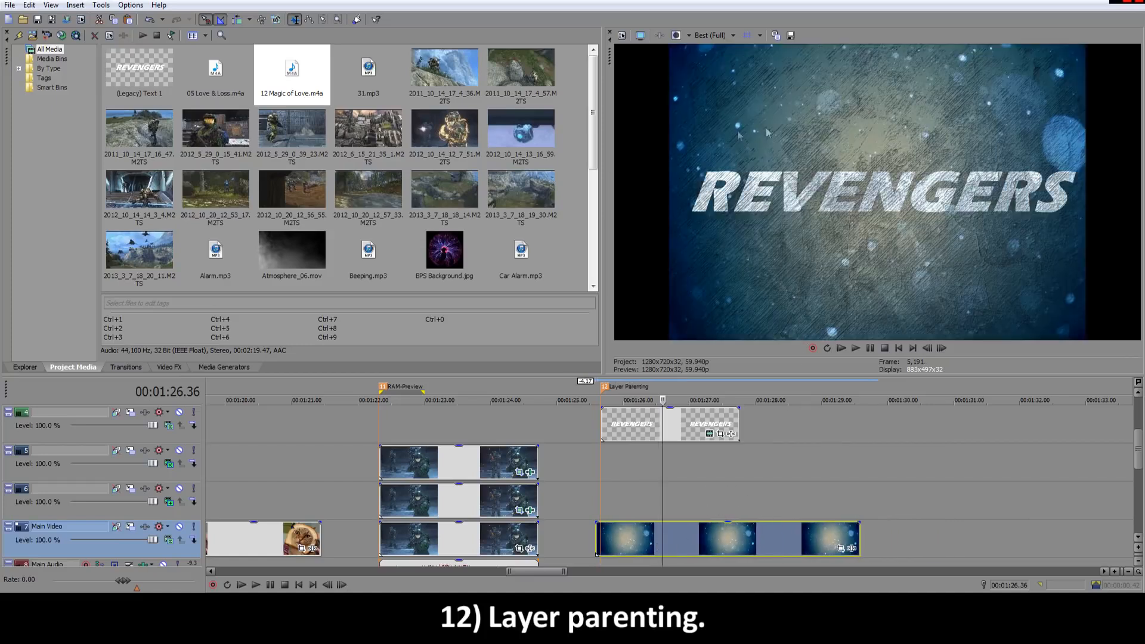
left_click(671, 535)
scroll(635, 534, "up", 1)
scroll(635, 534, "up", 1)
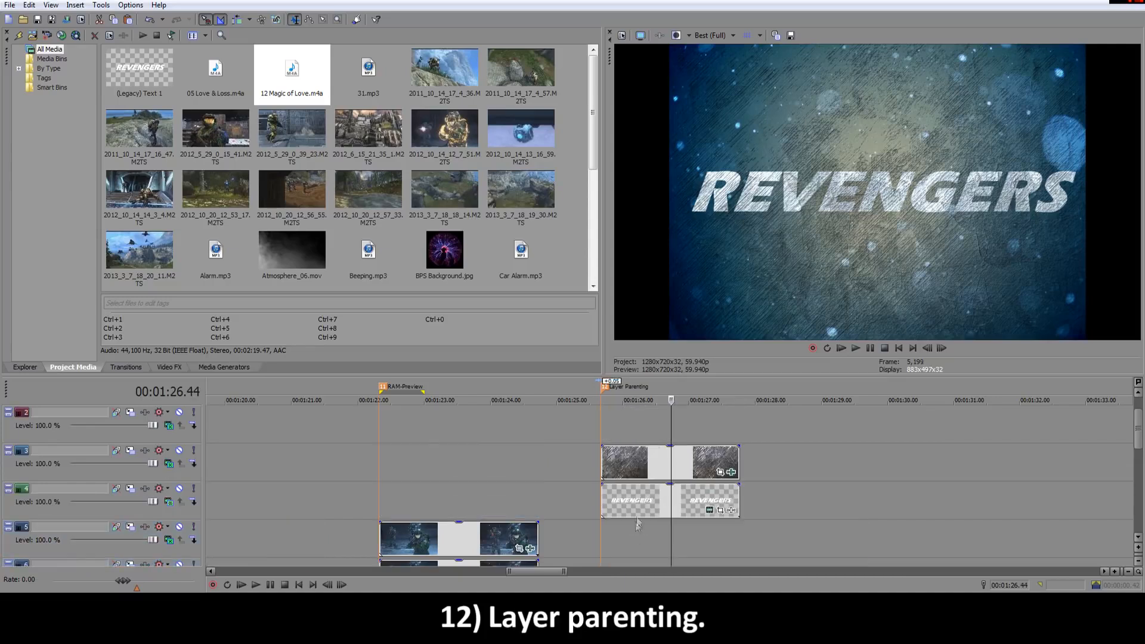
Step: Make the title's track 4 a compositing child of the texture's track 3 and select the blue background clip
left_click(625, 469)
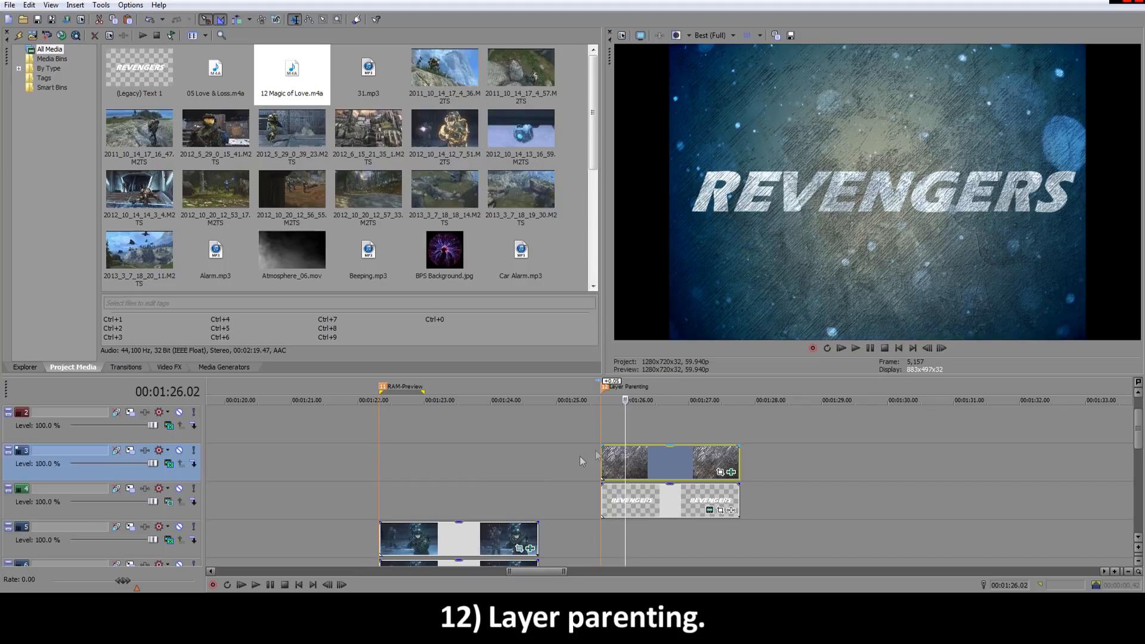
left_click(637, 501)
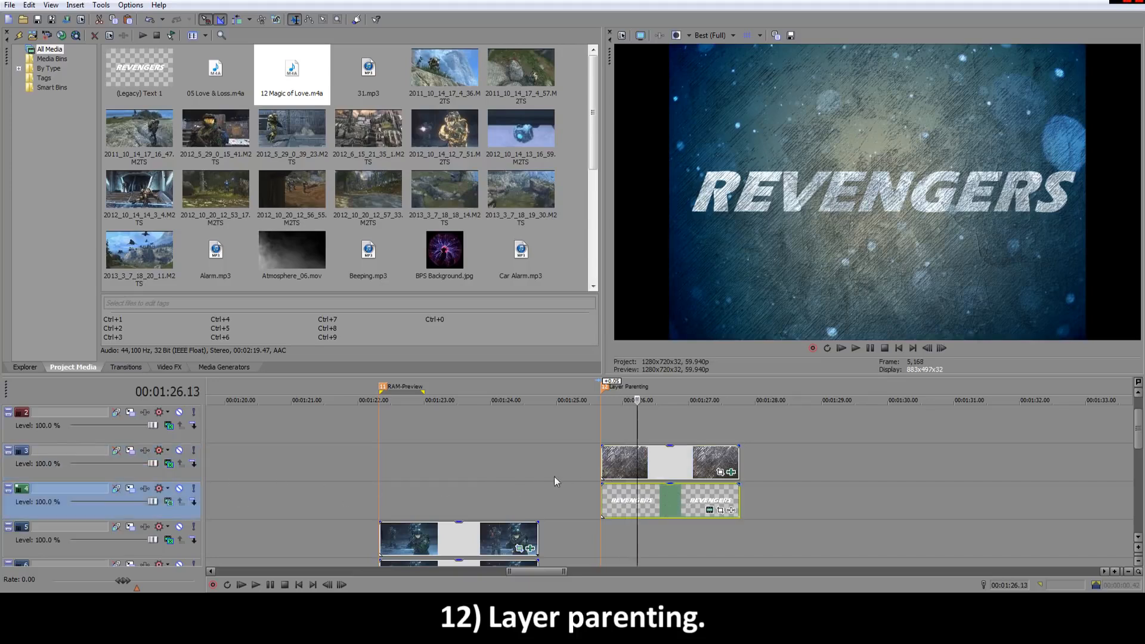
left_click(193, 503)
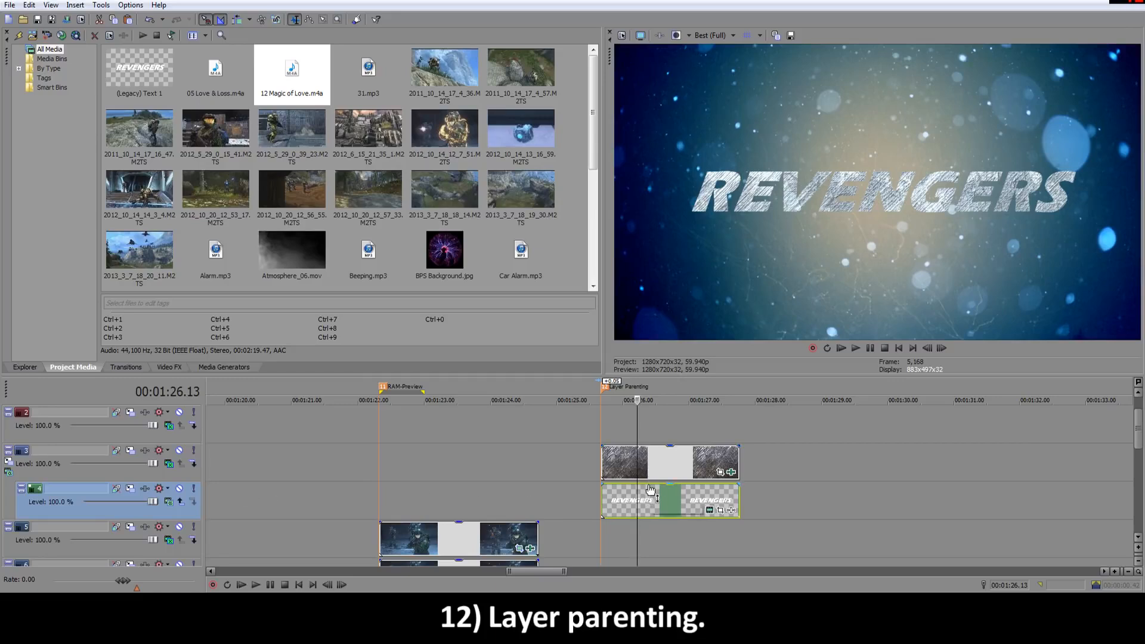
scroll(651, 489, "down", 1)
scroll(668, 507, "down", 1)
mouse_move(688, 528)
left_mouse_down()
mouse_move(703, 528)
mouse_move(689, 529)
left_mouse_up()
scroll(691, 529, "up", 1)
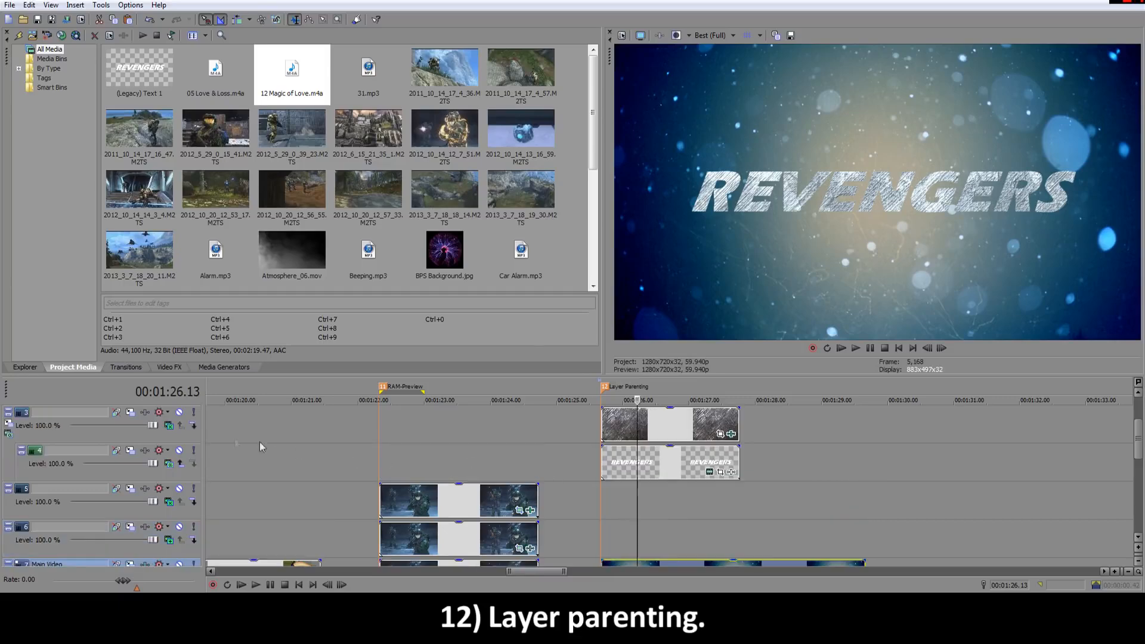
Step: Remove the parenting from track 4, set track 3's compositing mode to 3D Source Alpha, and move the texture clip back after the title
left_click(180, 464)
left_click(169, 426)
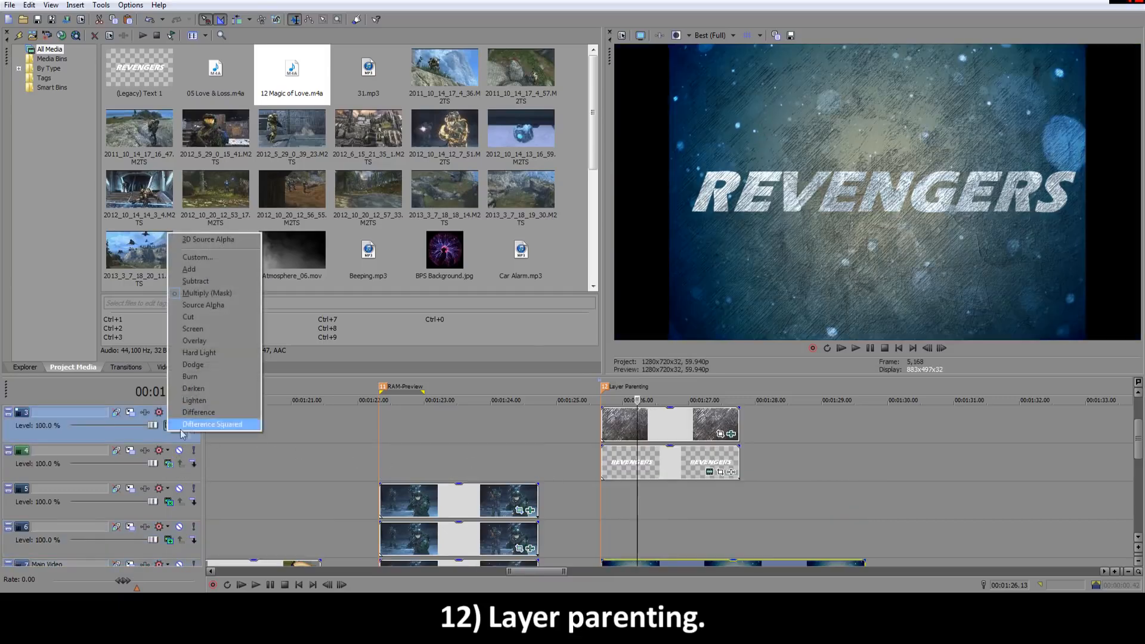
left_click(215, 240)
left_click_drag(674, 440, 813, 466)
Step: View the donut drawing at the 3D Mode marker and place the cursor on the green-armoured soldier clip that follows it
left_click(864, 502)
scroll(790, 503, "down", 1)
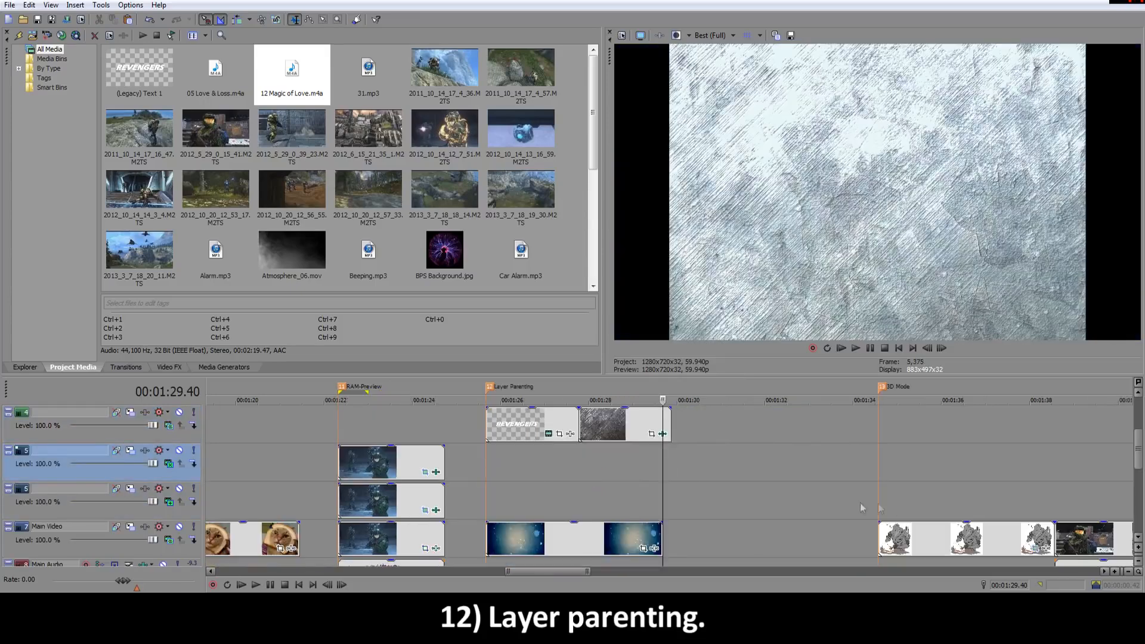
left_click(907, 506)
scroll(907, 505, "down", 1)
scroll(685, 485, "up", 2)
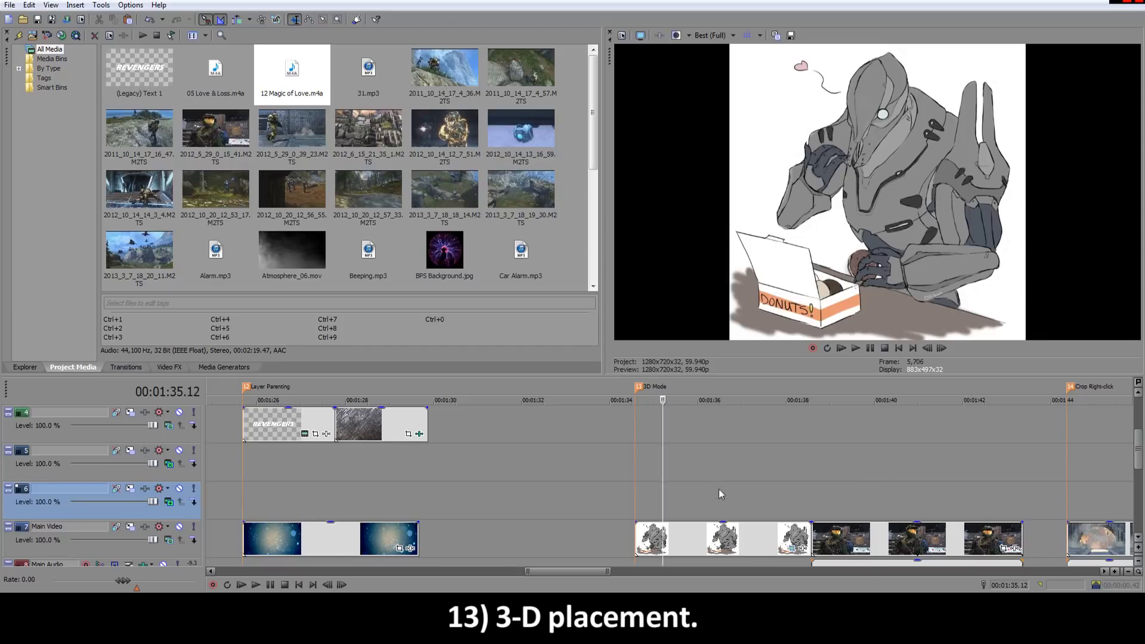
left_click(735, 494)
scroll(707, 489, "down", 1)
left_click(750, 471)
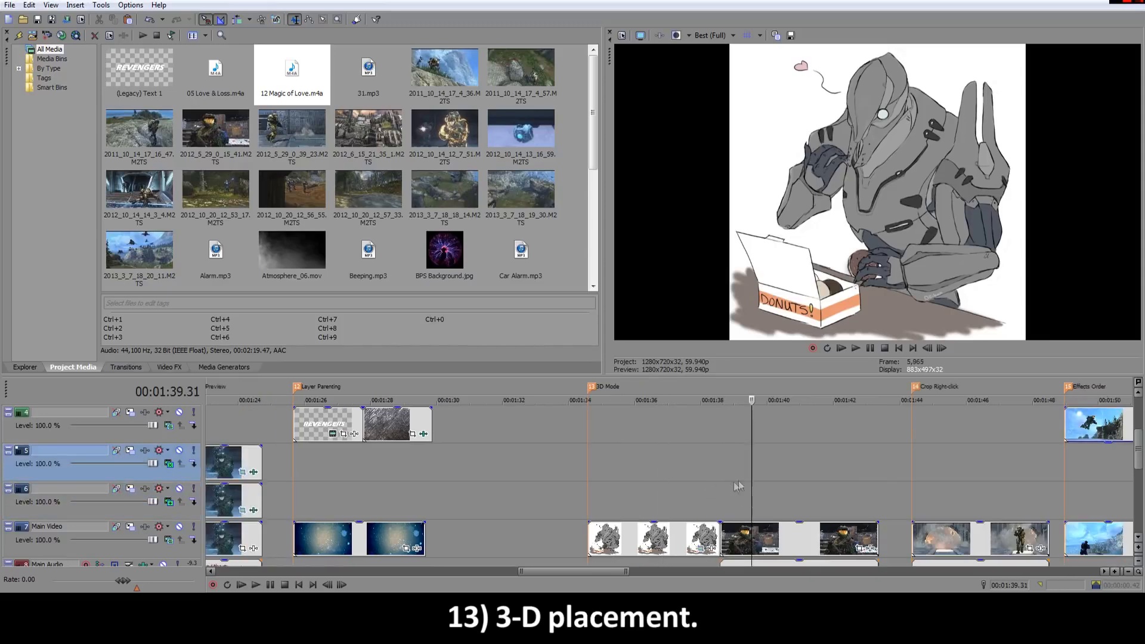
scroll(722, 488, "up", 1)
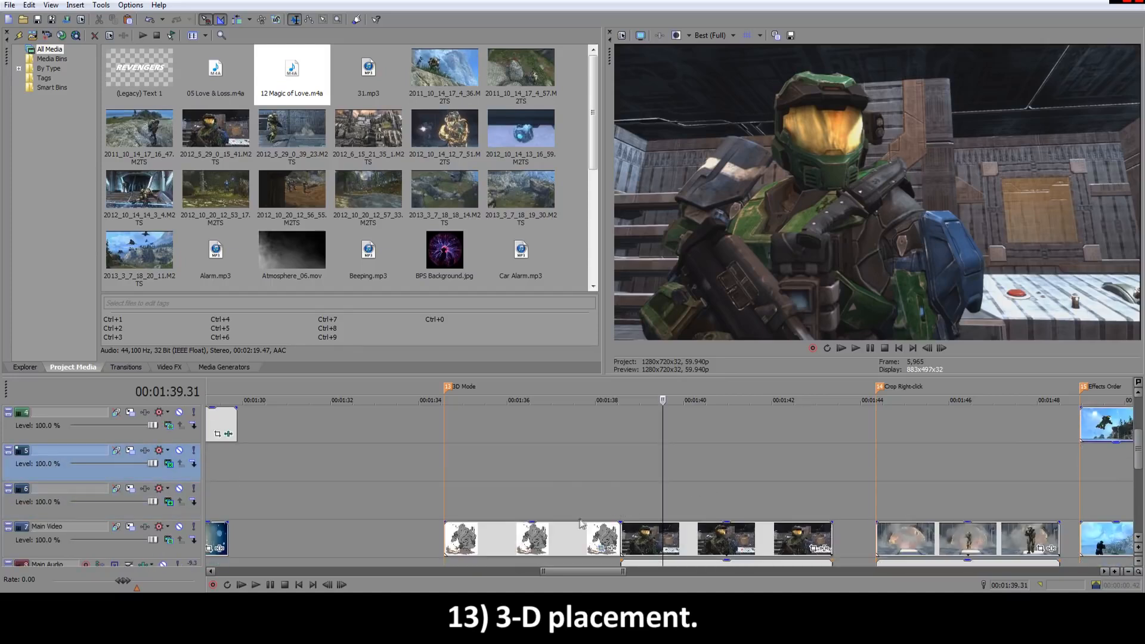
Step: Move the donut drawing clip onto track 3, aligned with the start of the green-armoured soldier clip
mouse_move(548, 541)
left_mouse_down()
mouse_move(567, 542)
mouse_move(733, 425)
left_mouse_up()
scroll(680, 454, "up", 1)
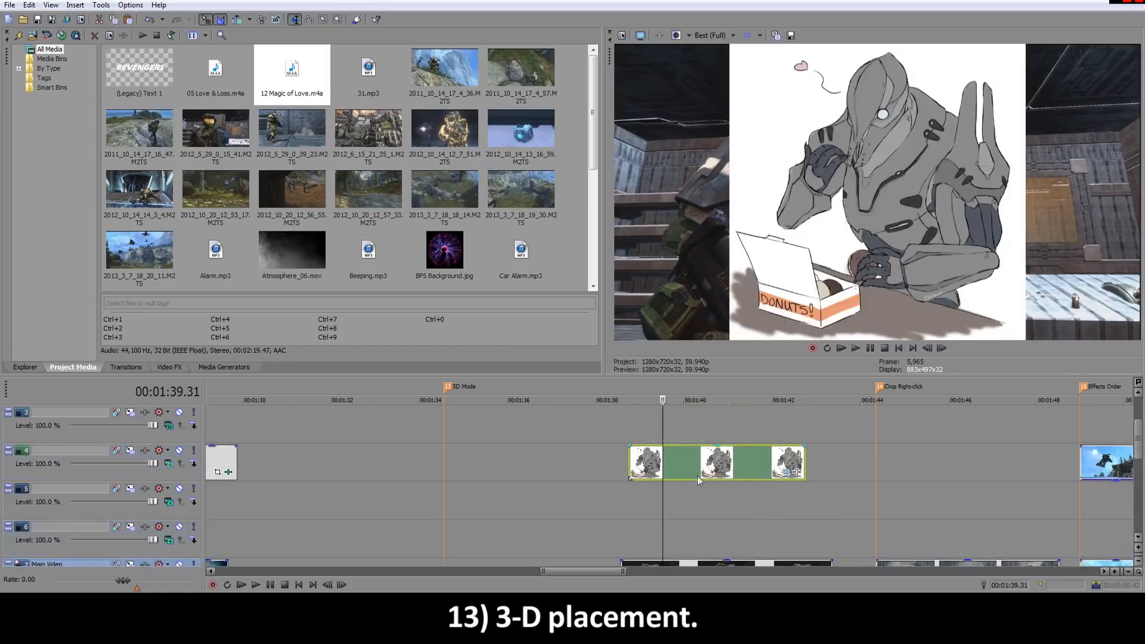
left_click_drag(709, 468, 703, 434)
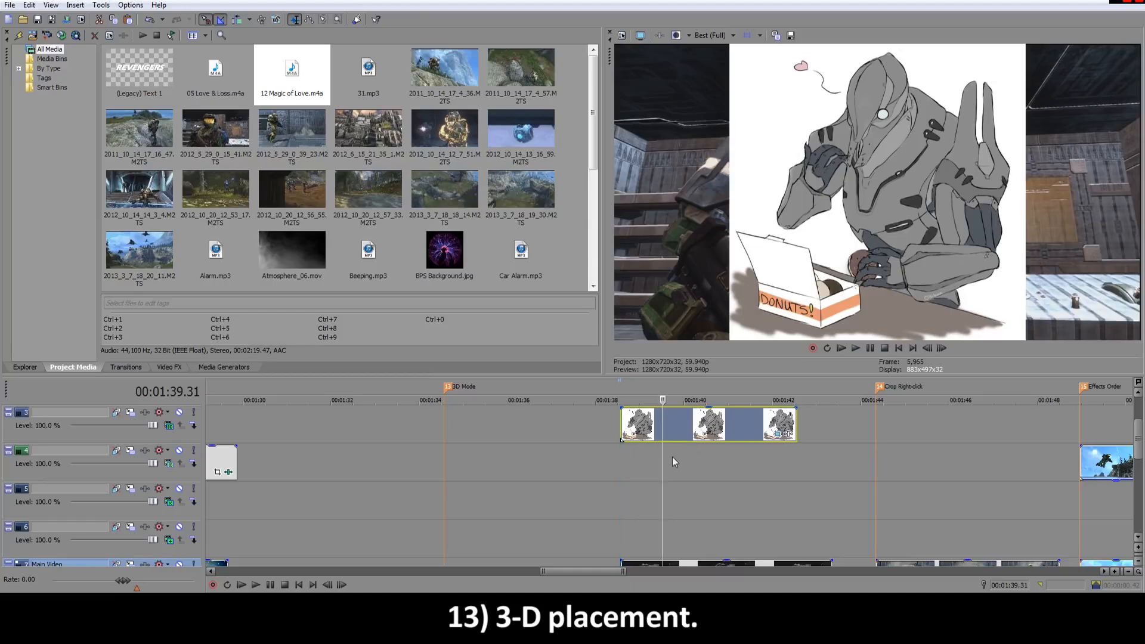
Step: Switch track 3's compositing mode between Source Alpha and 3D Source Alpha, ending on Source Alpha
left_click(169, 425)
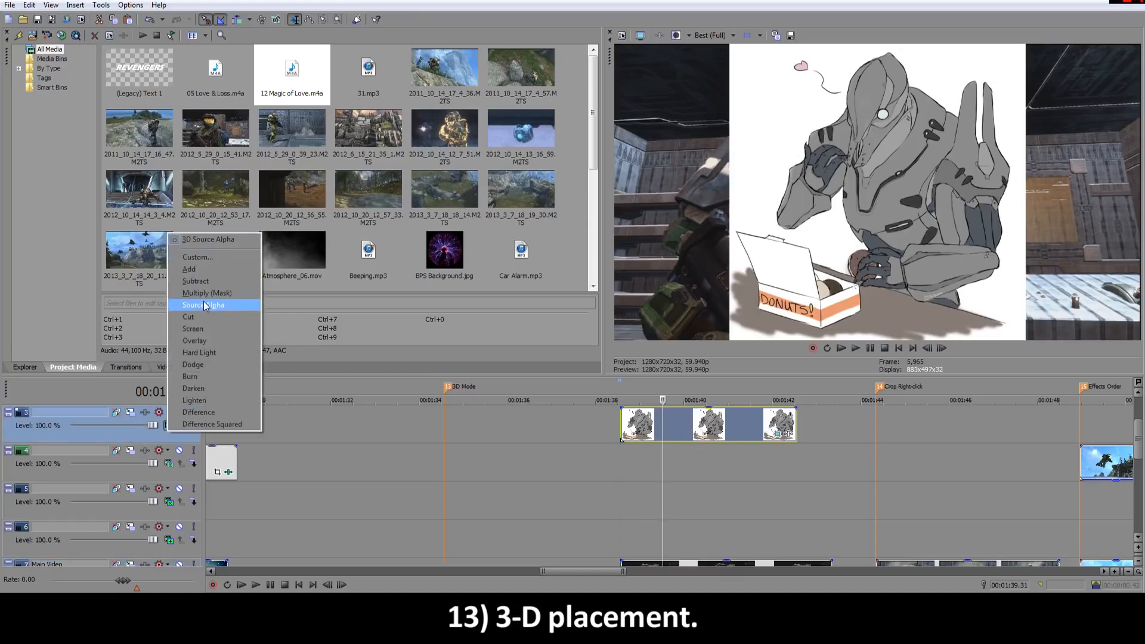
left_click(204, 305)
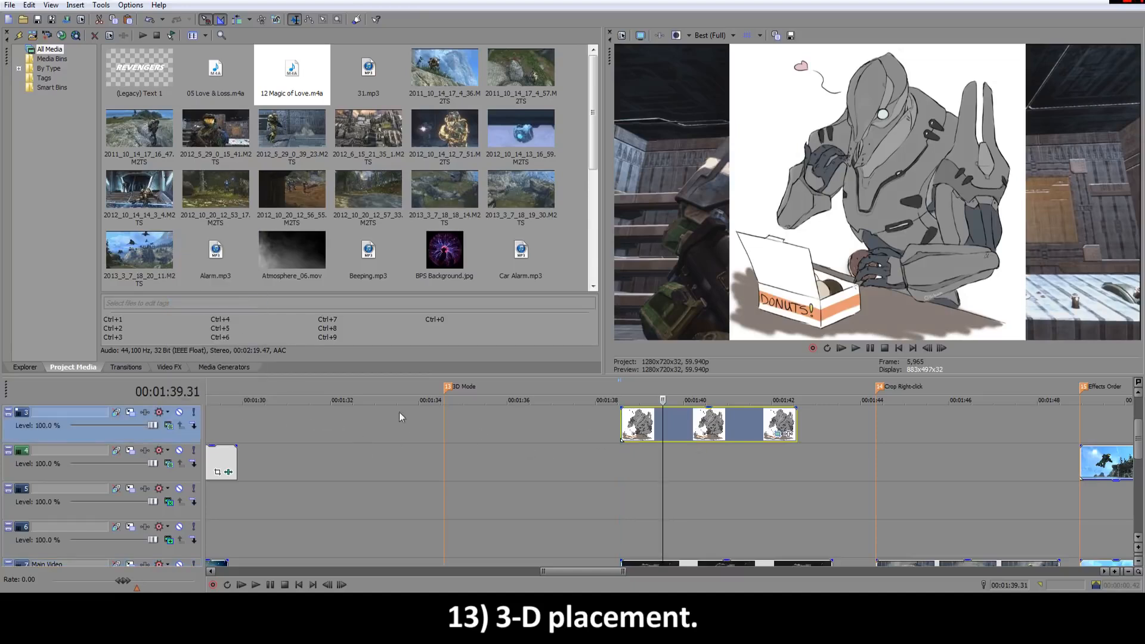
left_click(170, 427)
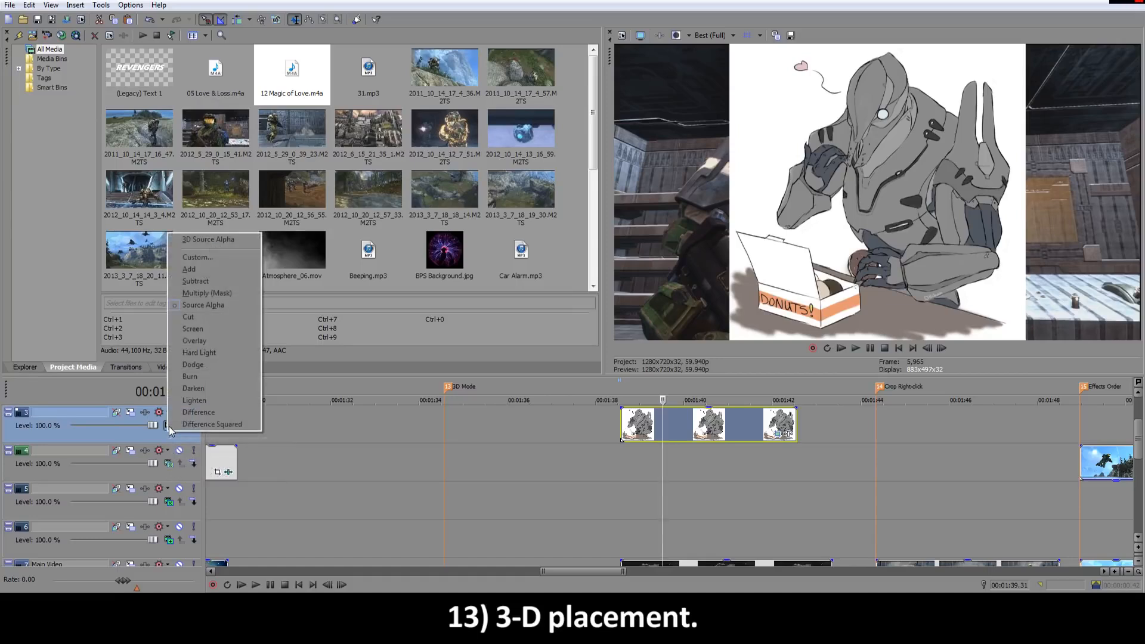
left_click(210, 240)
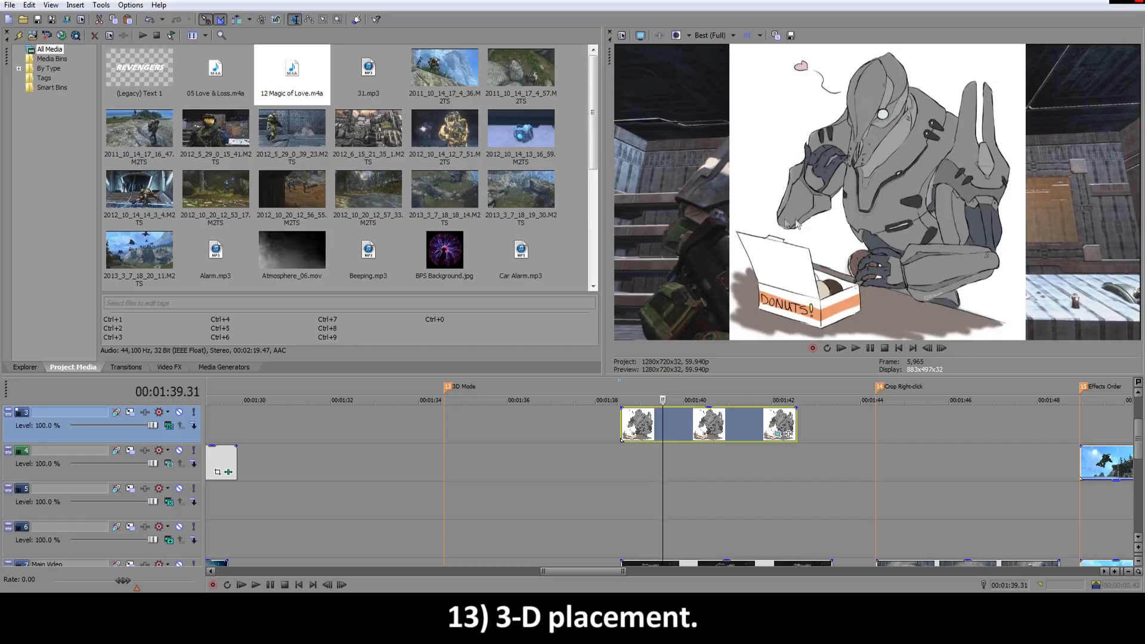
left_click(169, 426)
left_click(209, 305)
Step: Open Track Motion for track 3, try shifting the donut drawing in 2D, and undo the shift
left_click(131, 414)
left_click_drag(645, 80, 485, 69)
mouse_move(409, 197)
left_mouse_down()
mouse_move(389, 207)
mouse_move(425, 200)
left_mouse_up()
key("ctrl+z")
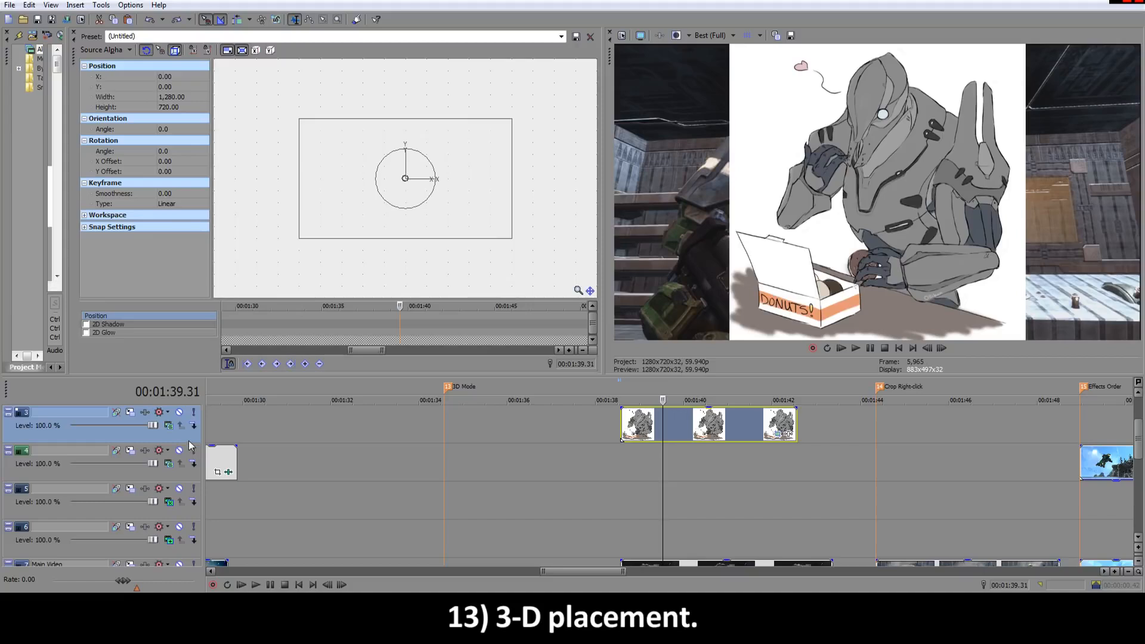
Step: Set track 3's compositing mode to 3D Source Alpha and rotate the donut drawing about its Y axis to about -11.6
left_click(169, 413)
left_click(213, 241)
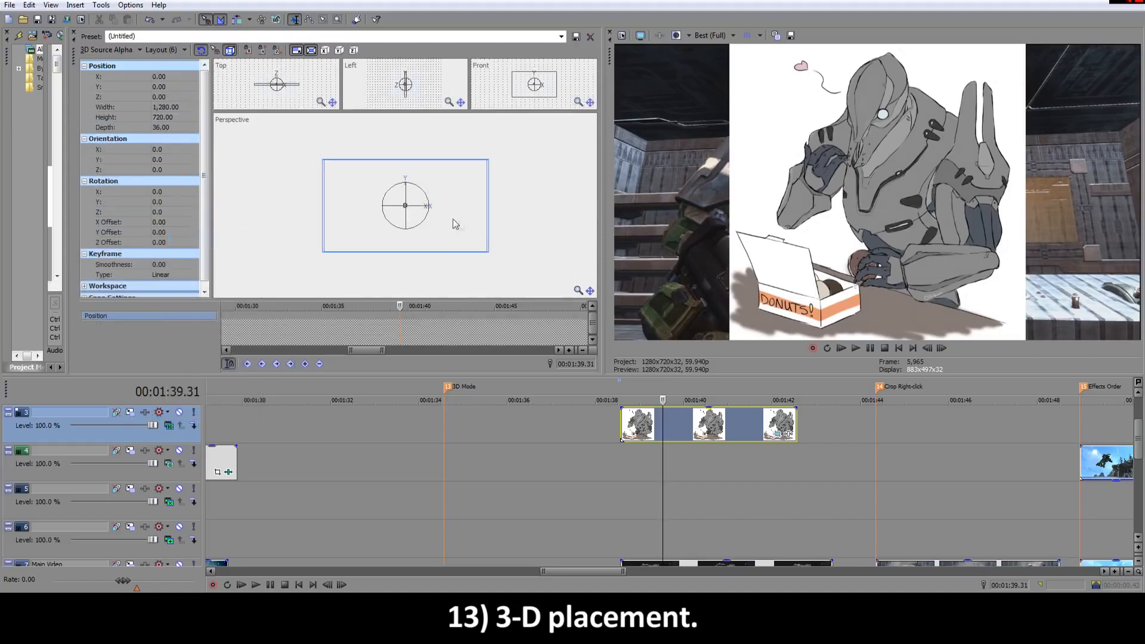
left_click_drag(396, 205, 393, 206)
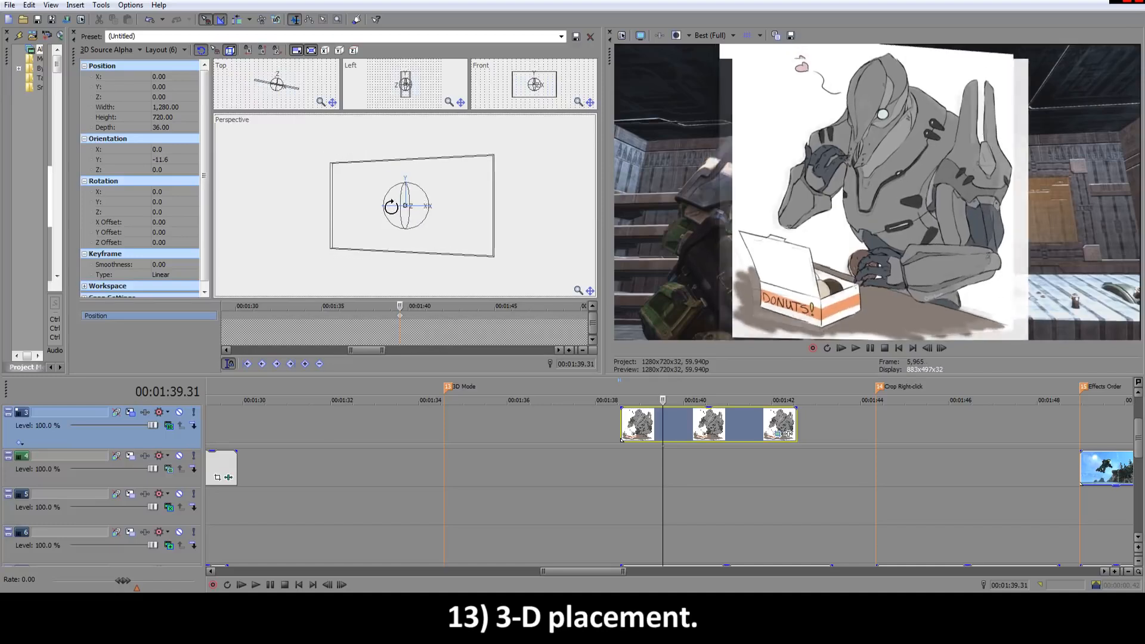
Step: Shrink the donut drawing to about 407 by 229, place it at about X 386, Y -42, and slightly lower its clip's opacity
left_click_drag(331, 162, 470, 207)
left_click_drag(703, 410, 702, 420)
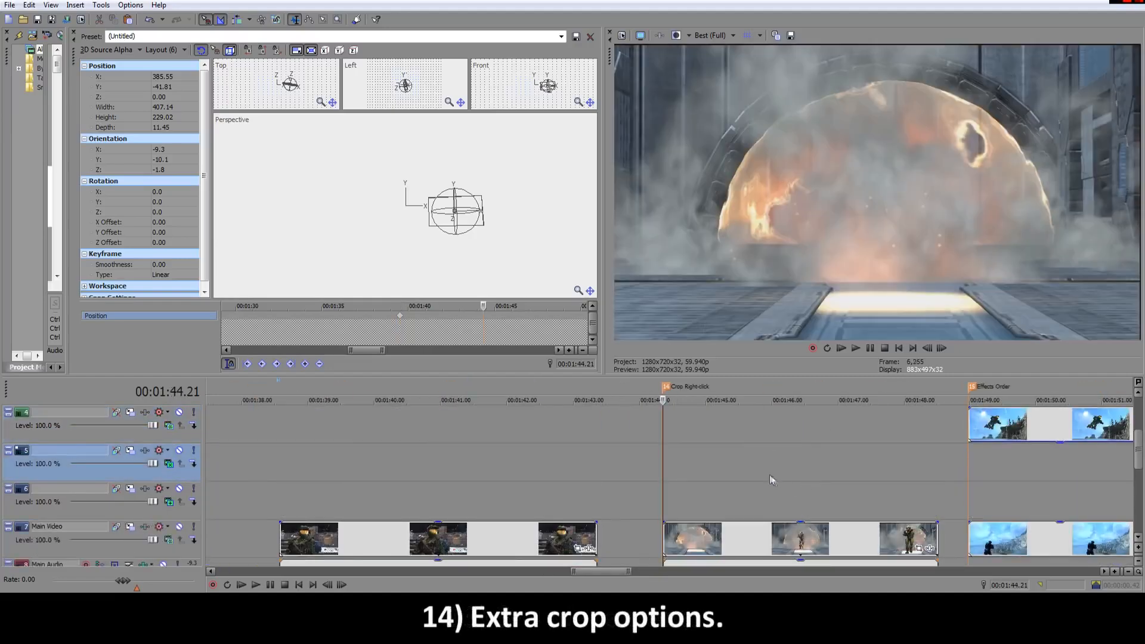
Step: Play the section at the Crop Right-click marker to view the soldier emerging behind the smoke clip on track 2
scroll(717, 463, "down", 2)
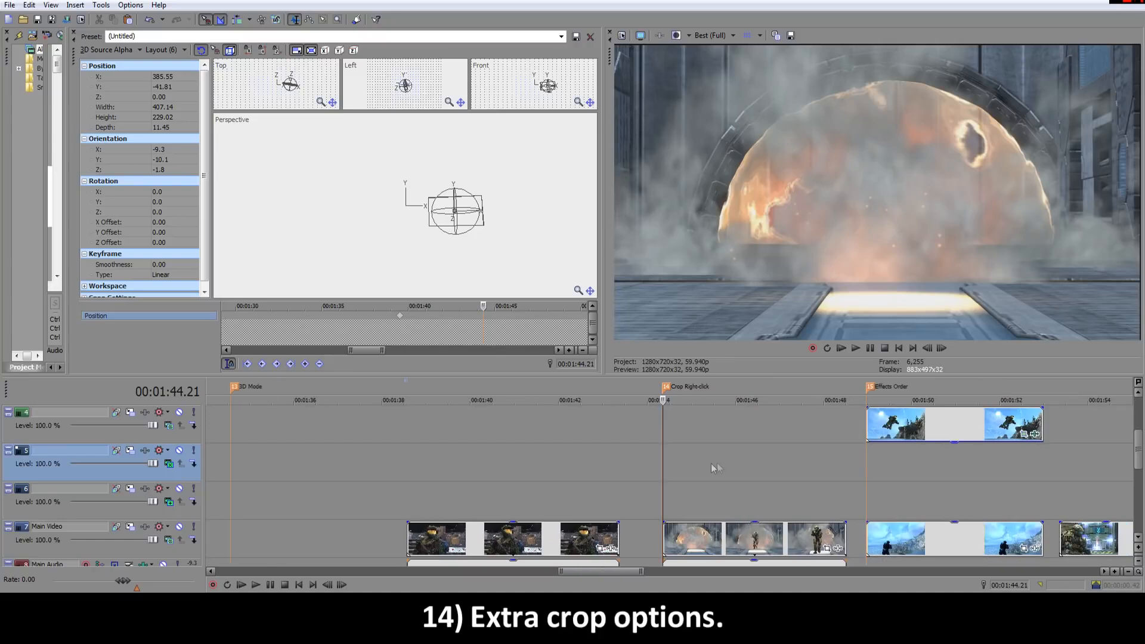
scroll(717, 463, "up", 3)
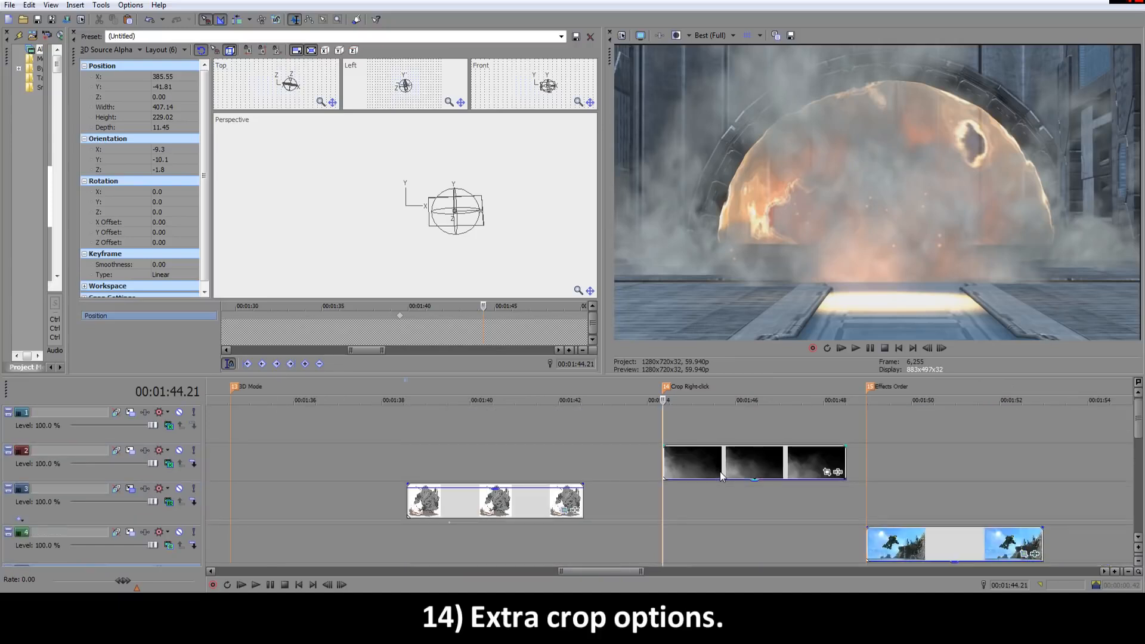
scroll(721, 478, "down", 2)
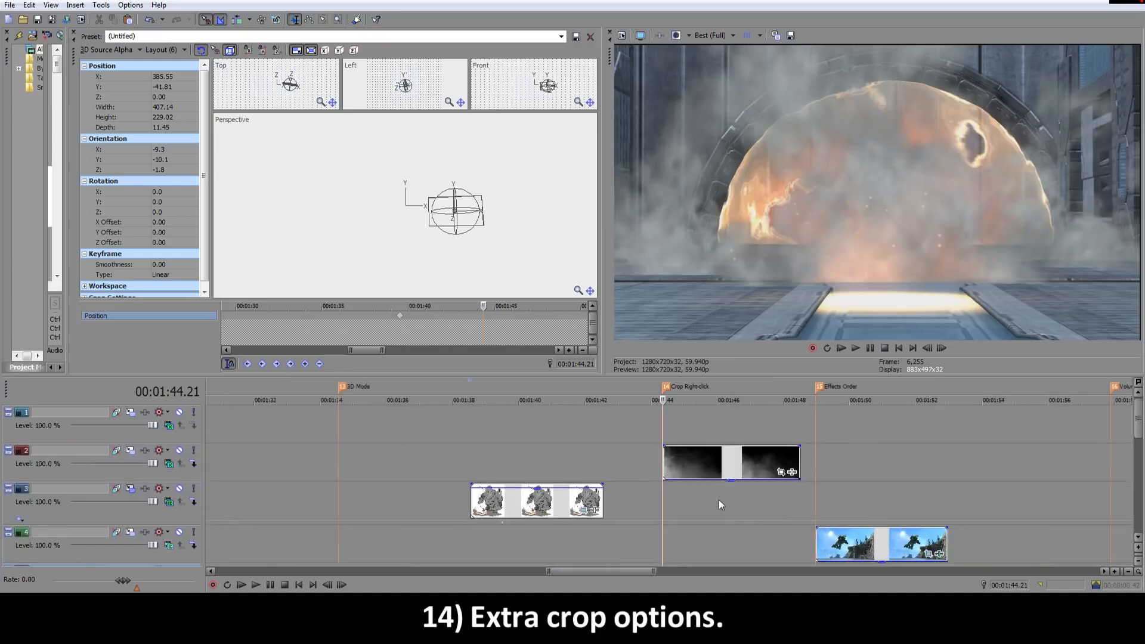
scroll(691, 504, "up", 1)
left_click(691, 505)
scroll(696, 500, "up", 1)
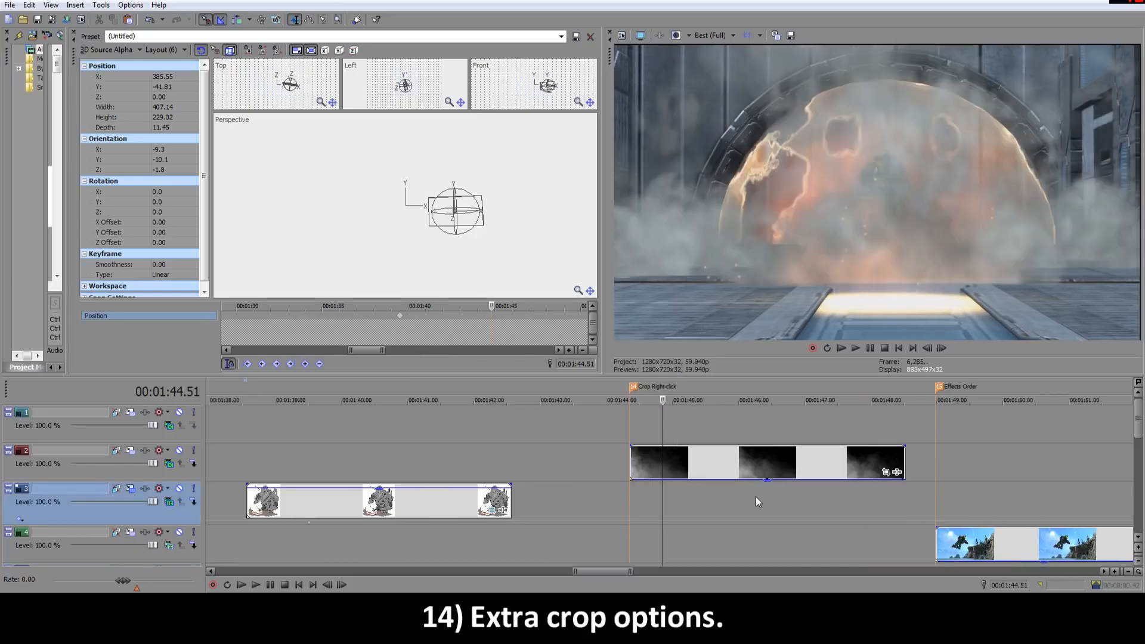
key("space")
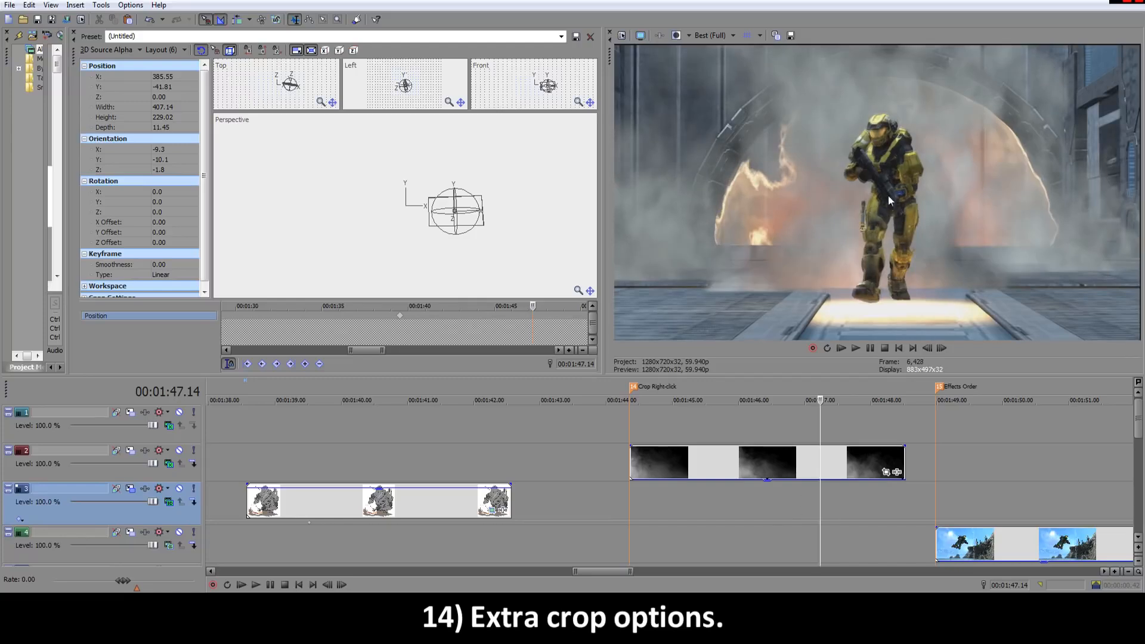
Step: Raise the track 2 smoke clip's opacity to full and set the track's compositing mode to Screen
left_click(676, 499)
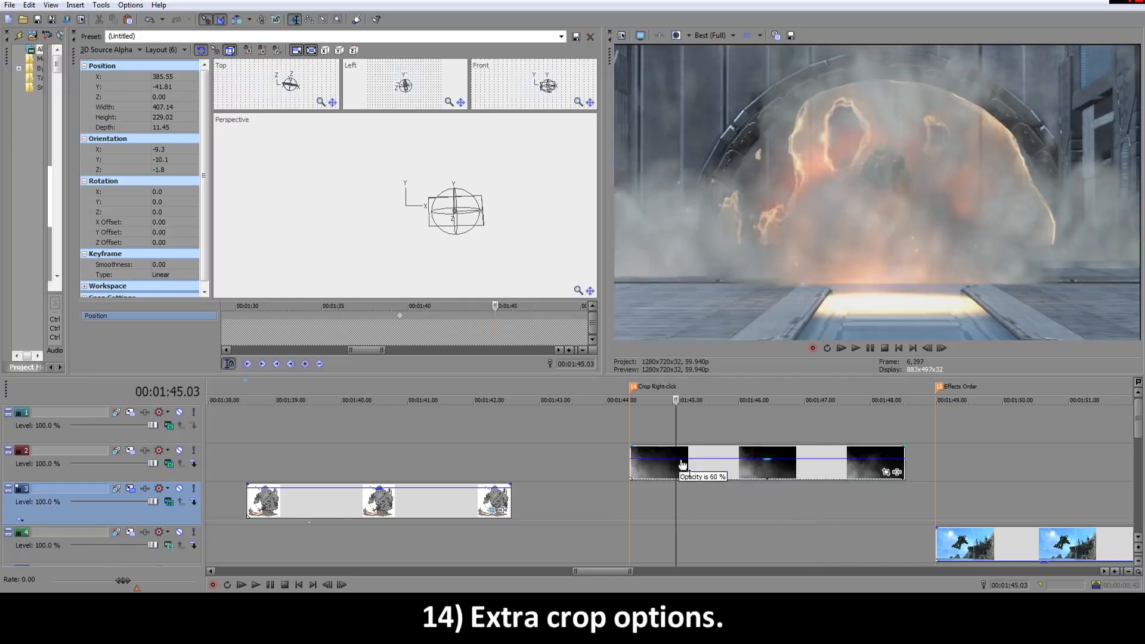
left_click_drag(677, 423, 723, 422)
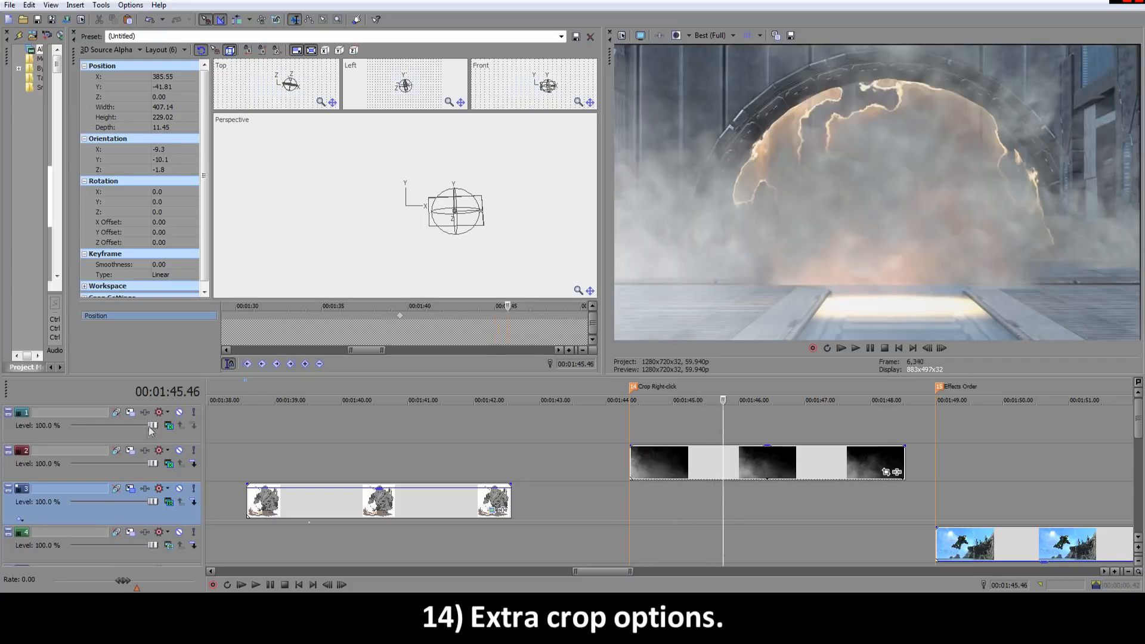
left_click(169, 464)
left_click(192, 367)
Step: Solo track 2 to view the smoke alone, unsolo it, and scrub through the blended result
left_click(194, 451)
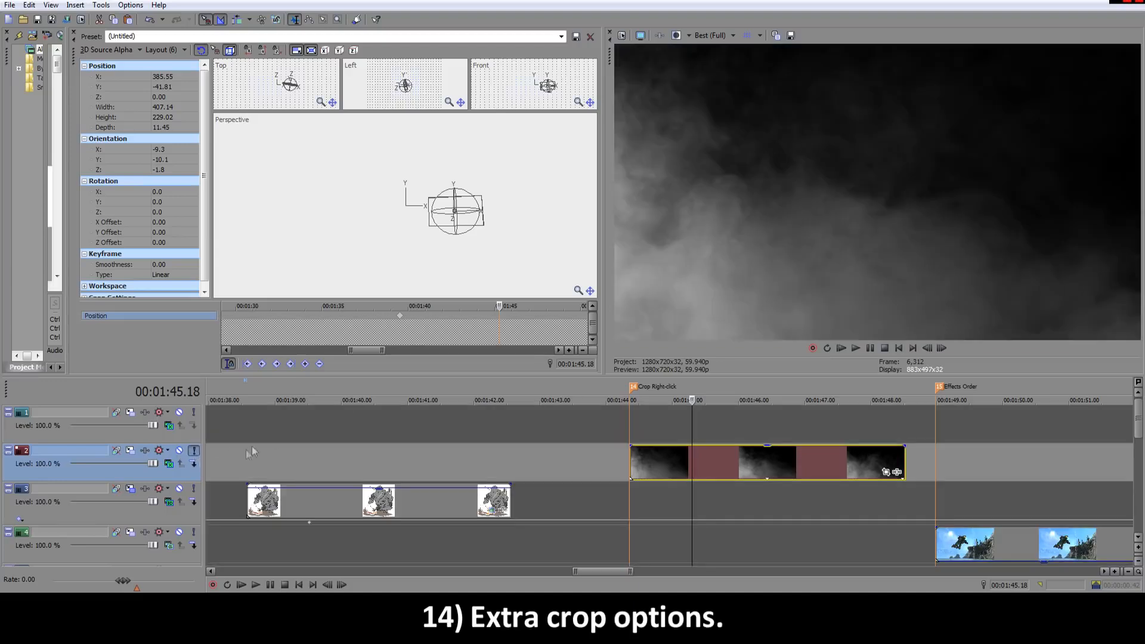
left_click(194, 451)
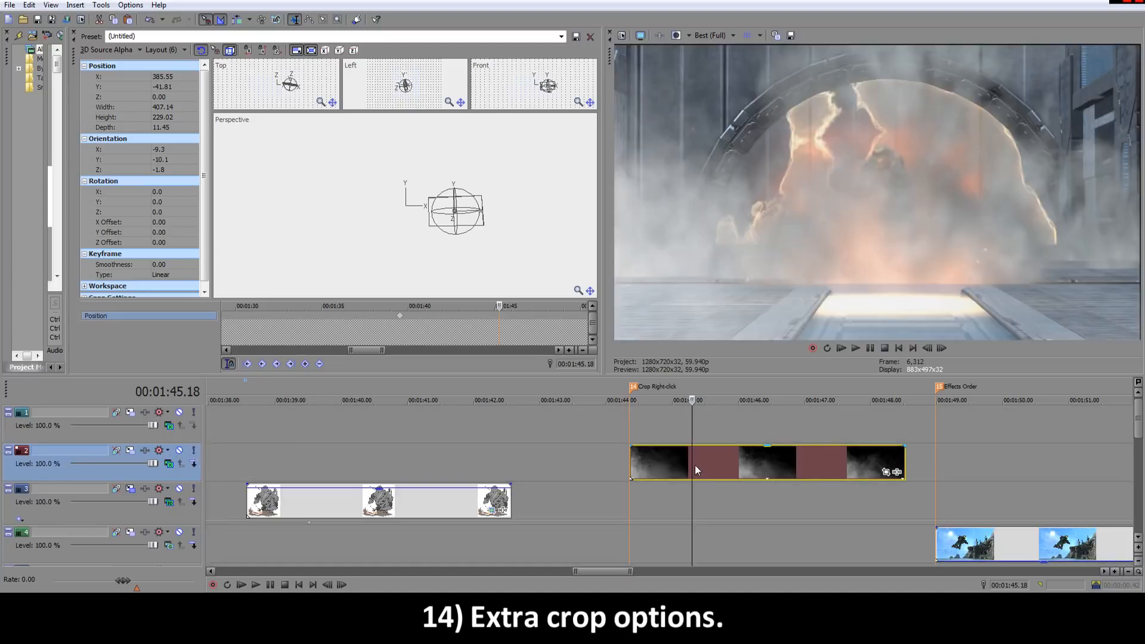
left_click_drag(693, 465, 752, 465)
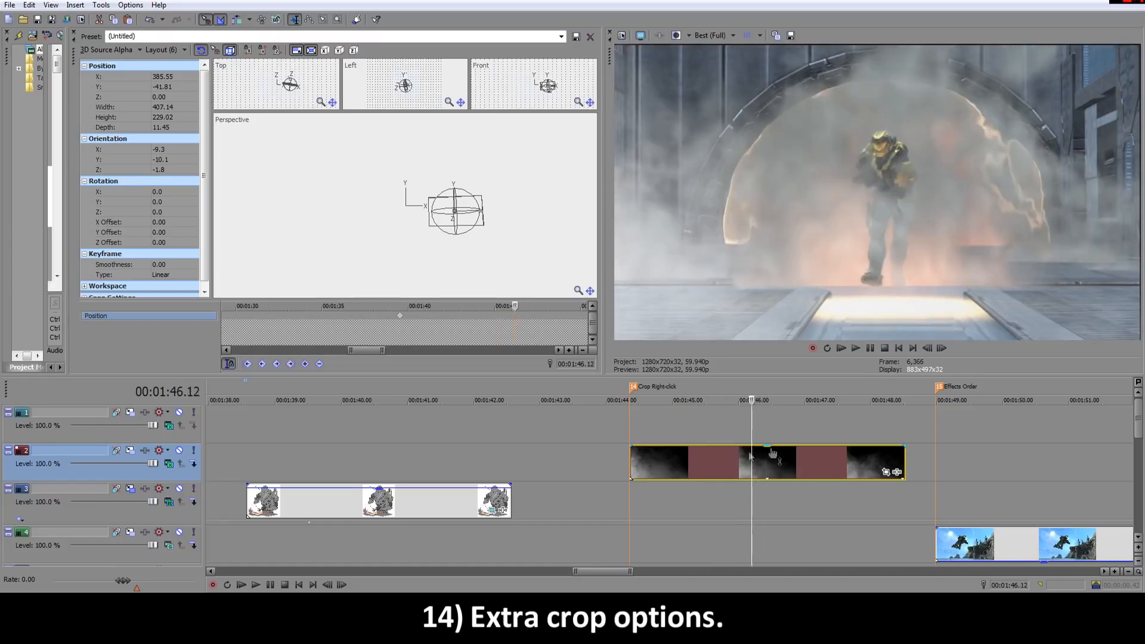
Step: Duplicate the smoke clip onto track 1 at the Crop Right-click marker and open the copy's Event Pan/Crop, closing Track Motion
left_click(704, 469)
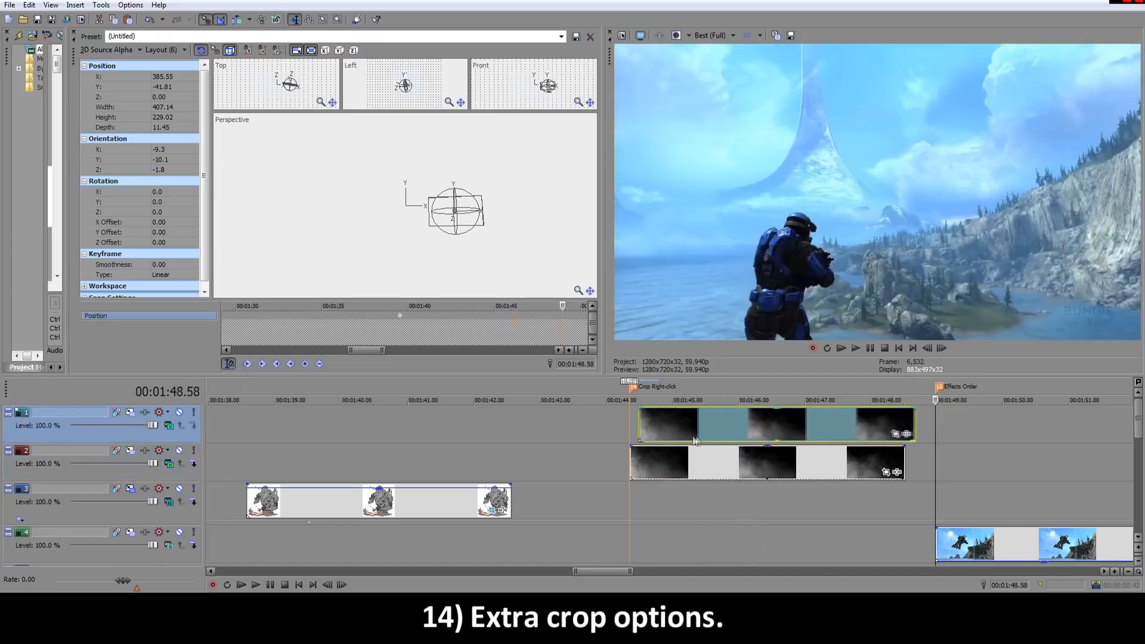
mouse_move(695, 441)
left_mouse_down()
mouse_move(714, 424)
mouse_move(671, 423)
mouse_move(687, 423)
left_mouse_up()
left_click(886, 433)
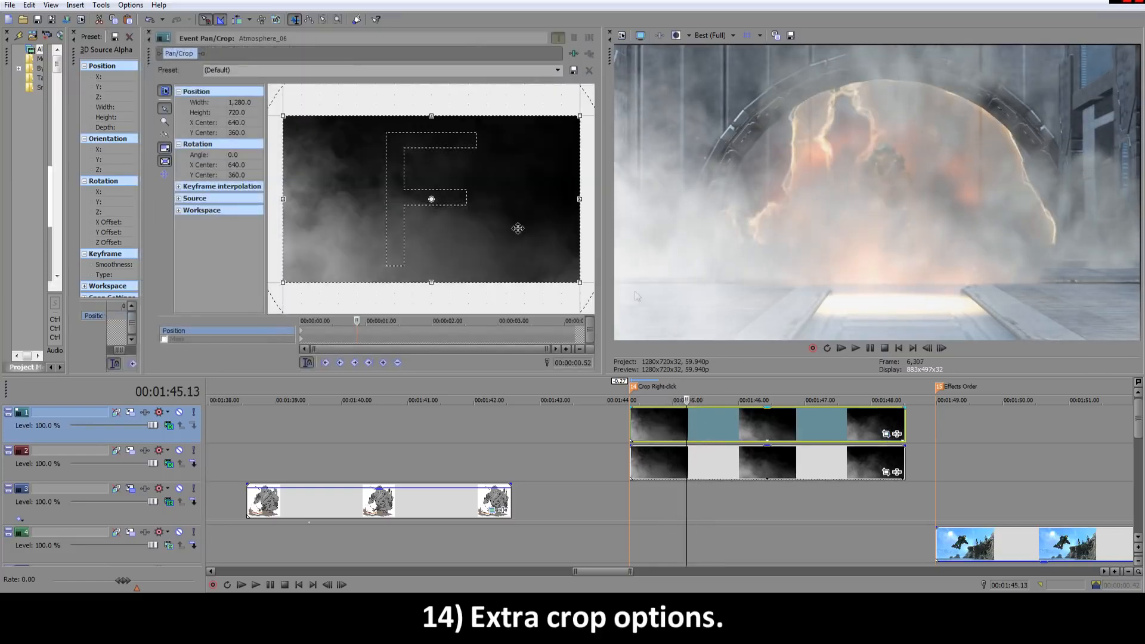
left_click(74, 32)
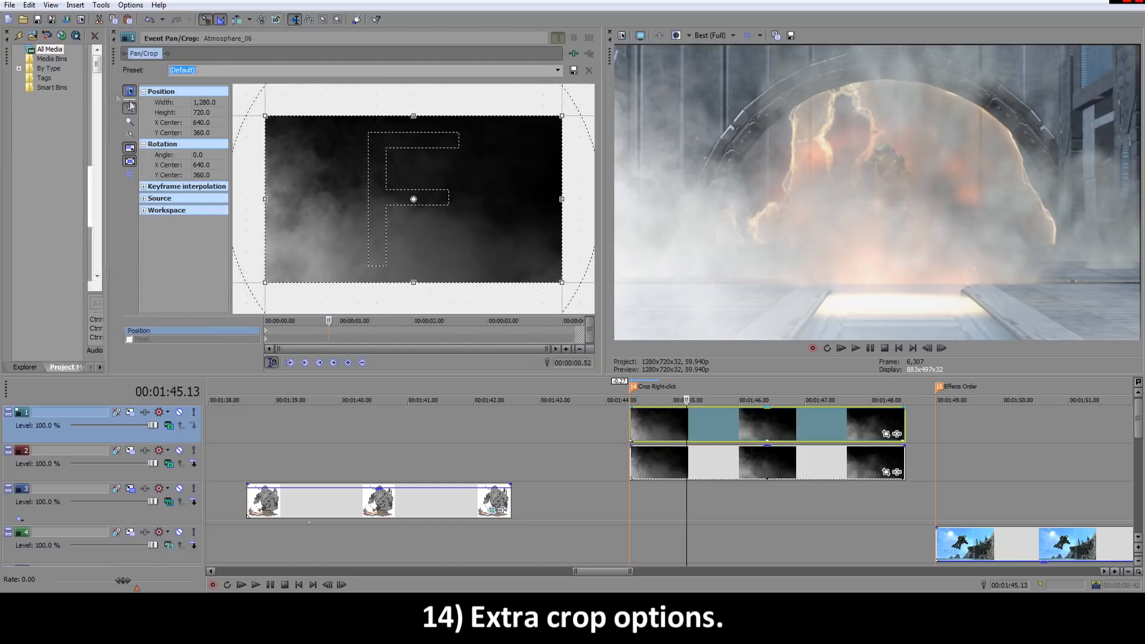
Step: Flip the duplicated smoke clip horizontally in Pan/Crop from its first frame and scrub through the mirrored smoke
left_click(266, 331)
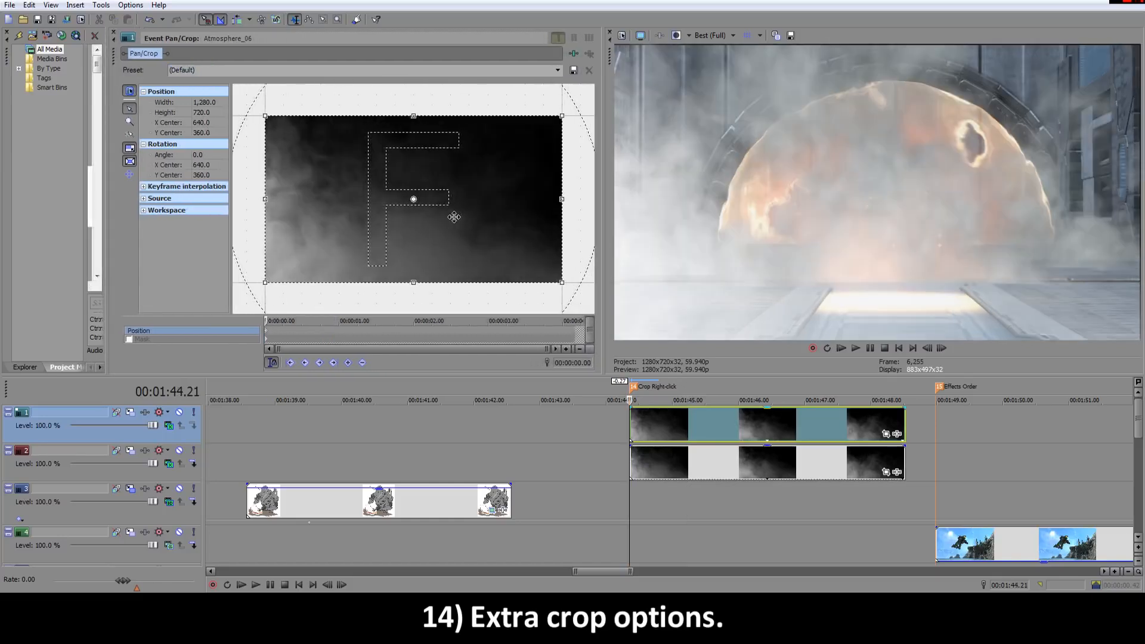
scroll(450, 218, "down", 1)
right_click(415, 193)
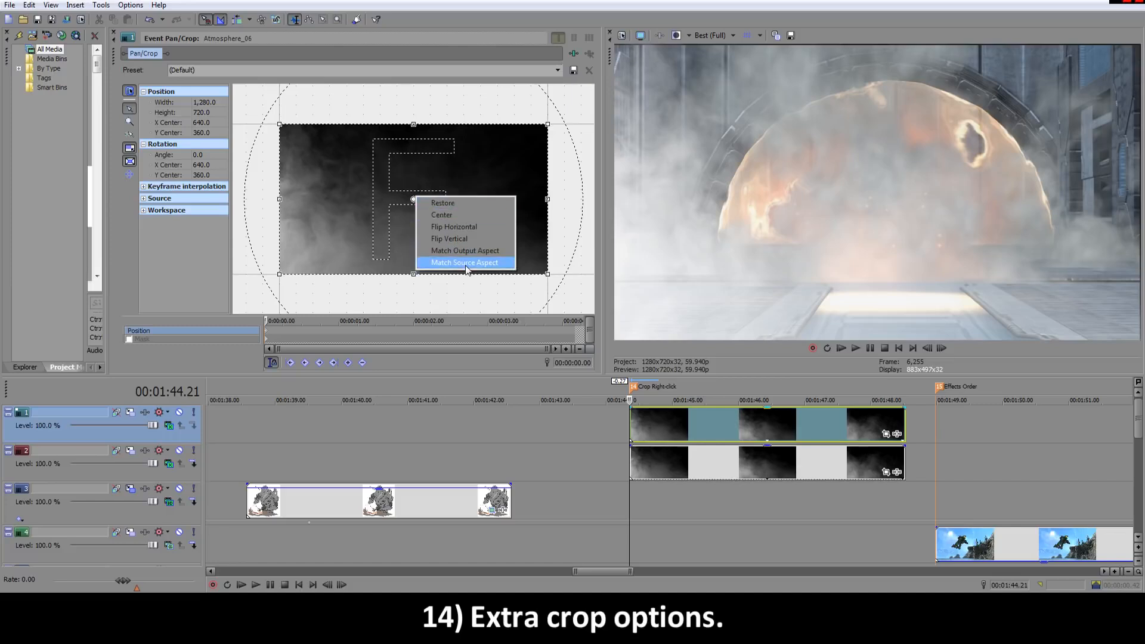
left_click(466, 230)
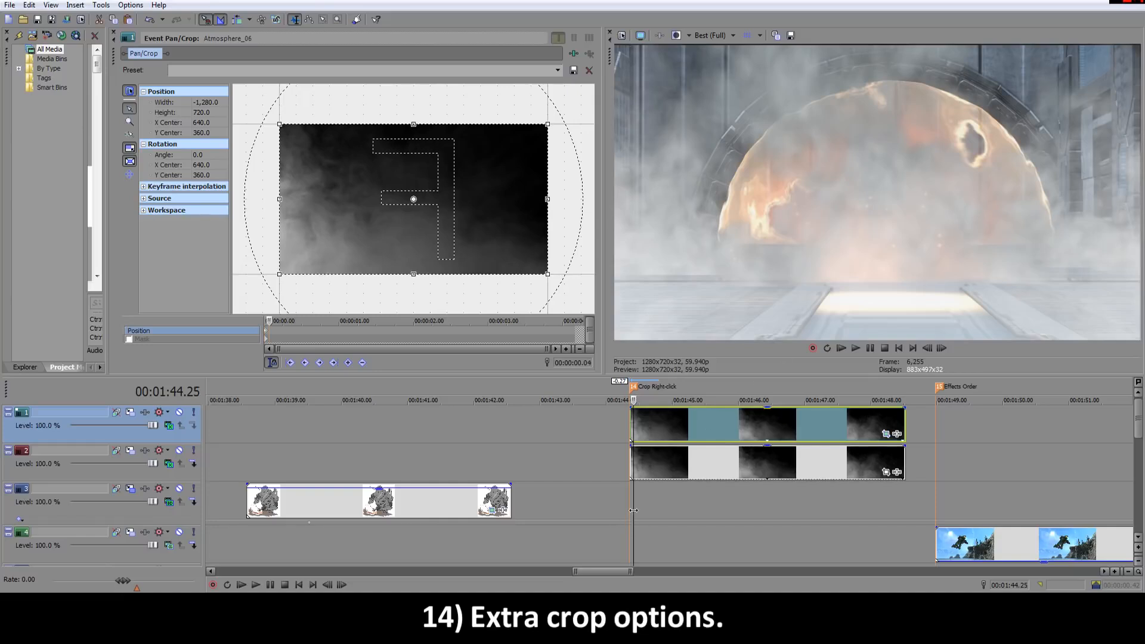
mouse_move(659, 449)
left_mouse_down()
mouse_move(662, 473)
mouse_move(668, 414)
mouse_move(644, 427)
mouse_move(797, 419)
mouse_move(655, 431)
left_mouse_up()
left_click_drag(738, 425, 904, 426)
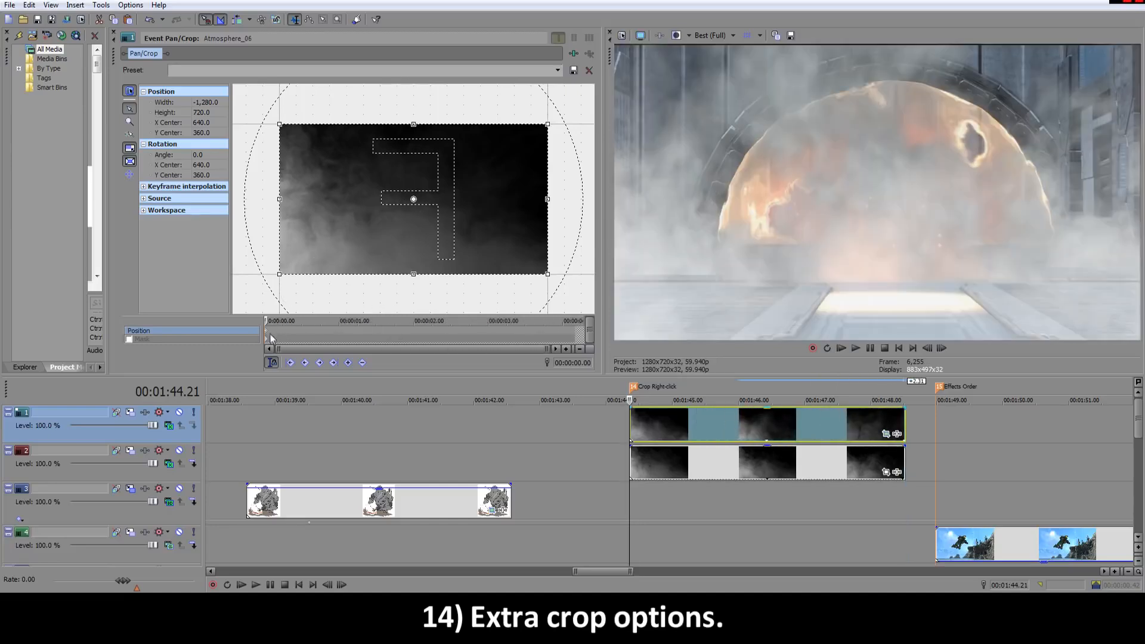
Step: Shift the duplicated smoke clip's crop frame off-centre repeatedly and restore it to the default framing each time
left_click_drag(423, 219, 422, 259)
right_click(364, 200)
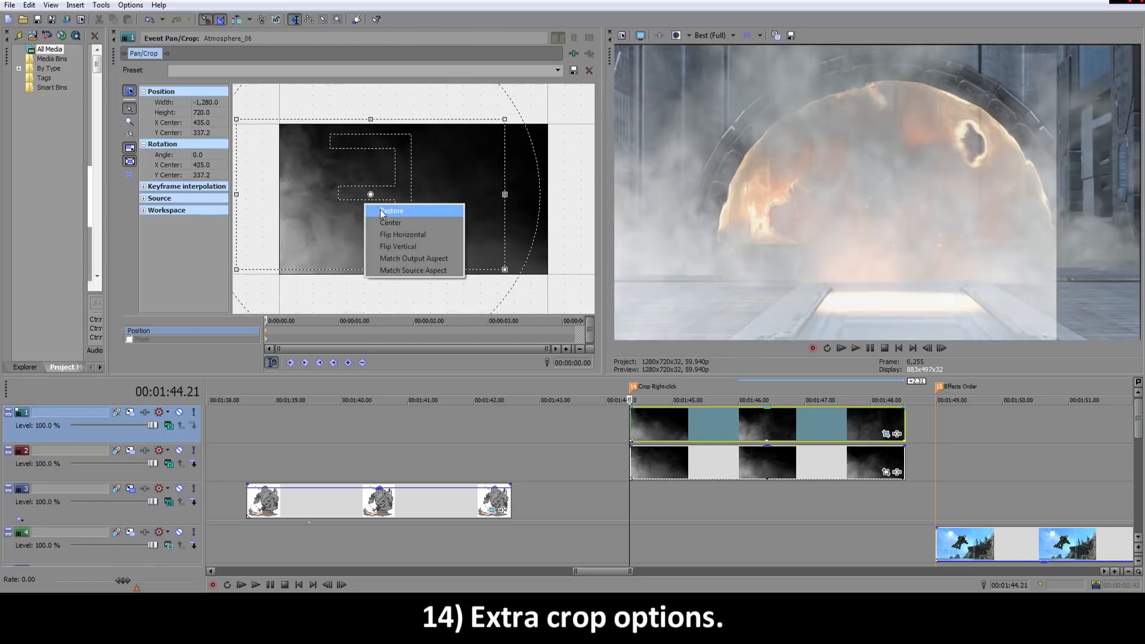
left_click(391, 211)
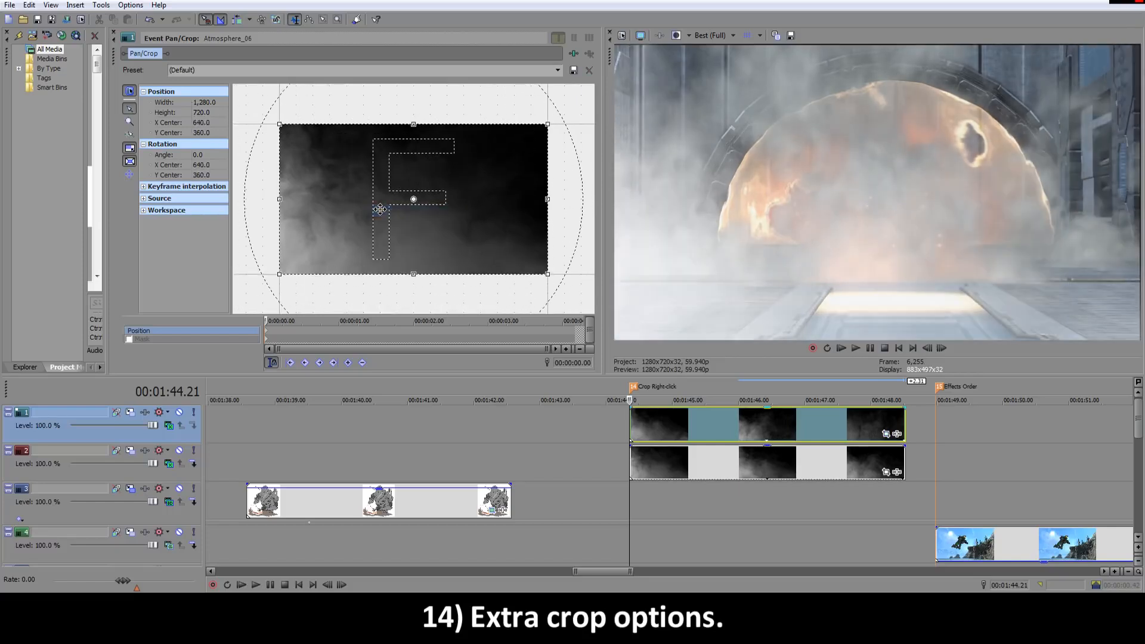
right_click(404, 191)
left_click(438, 204)
left_click_drag(397, 241, 358, 263)
right_click(403, 241)
left_click(431, 248)
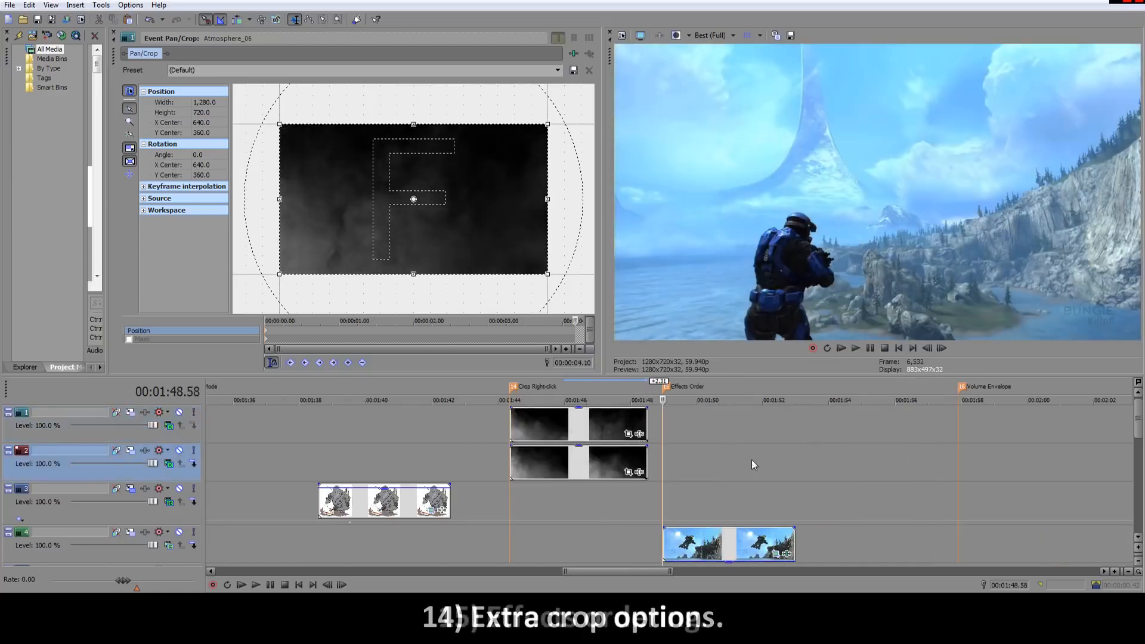
Step: Raise the flying soldier clip's opacity on track 4 at the Effects Order marker to 100%, and lower it slightly
scroll(740, 467, "down", 3)
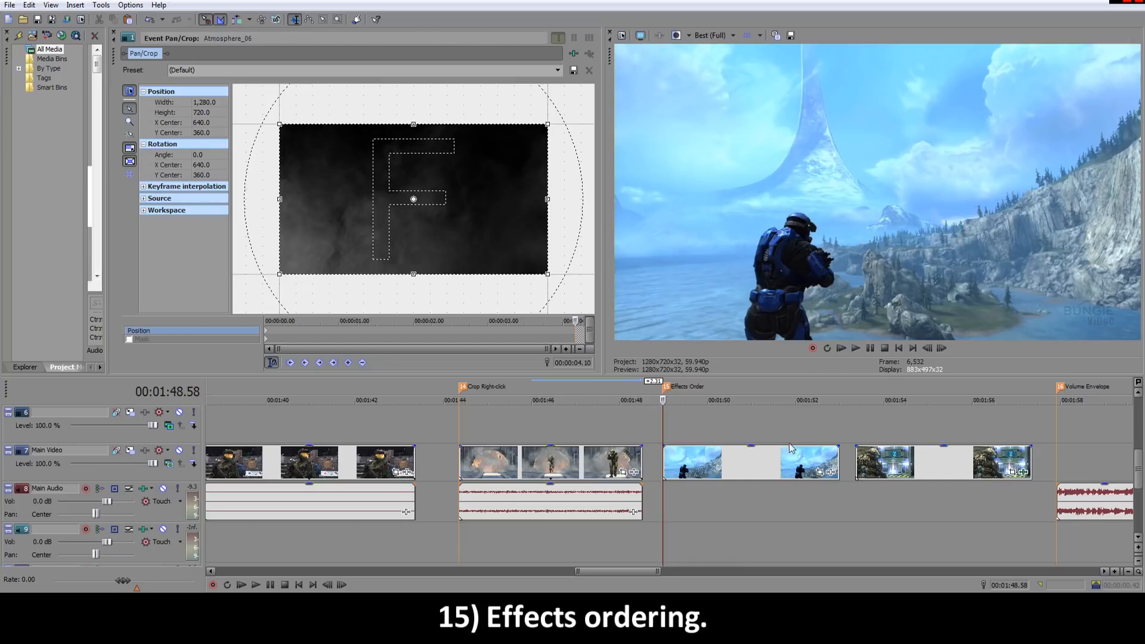
scroll(765, 449, "up", 2)
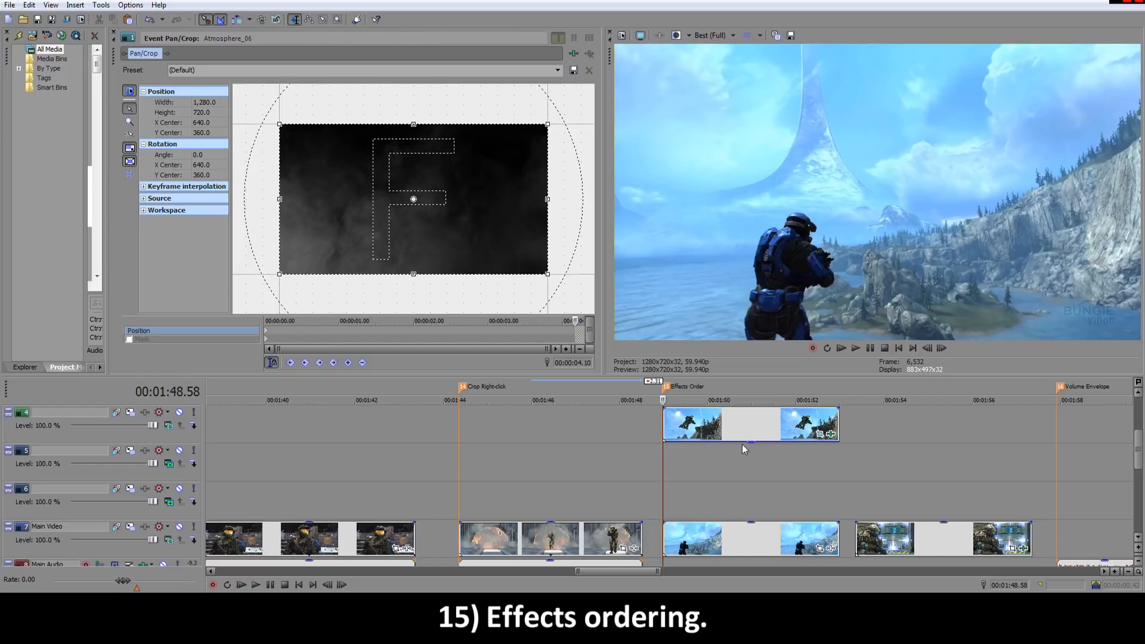
left_click_drag(746, 441, 746, 384)
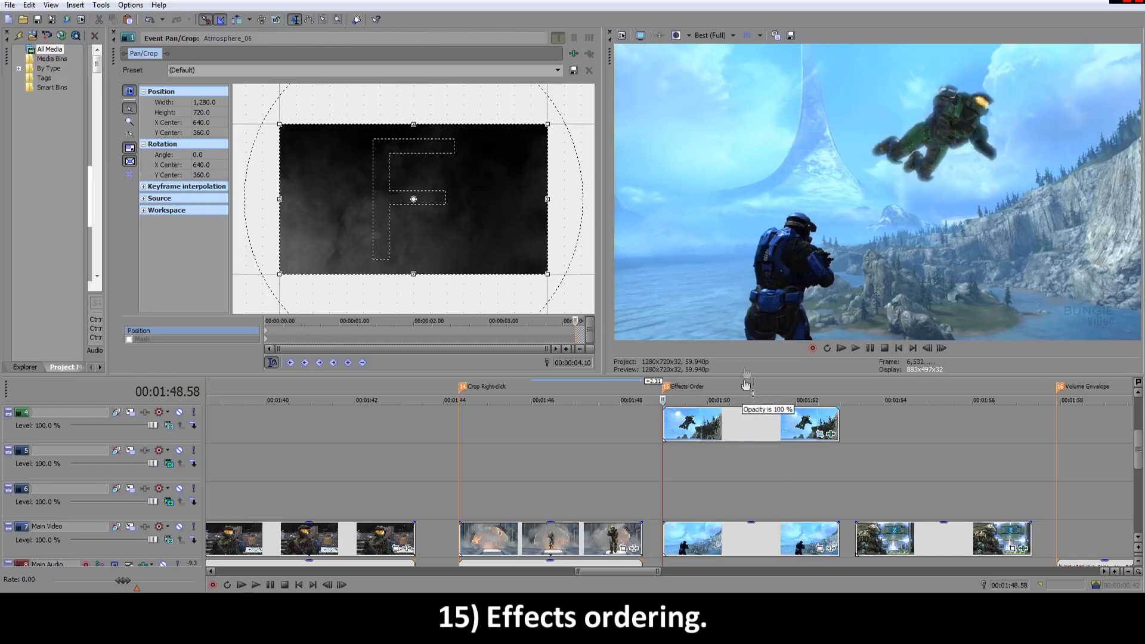
scroll(791, 470, "up", 1)
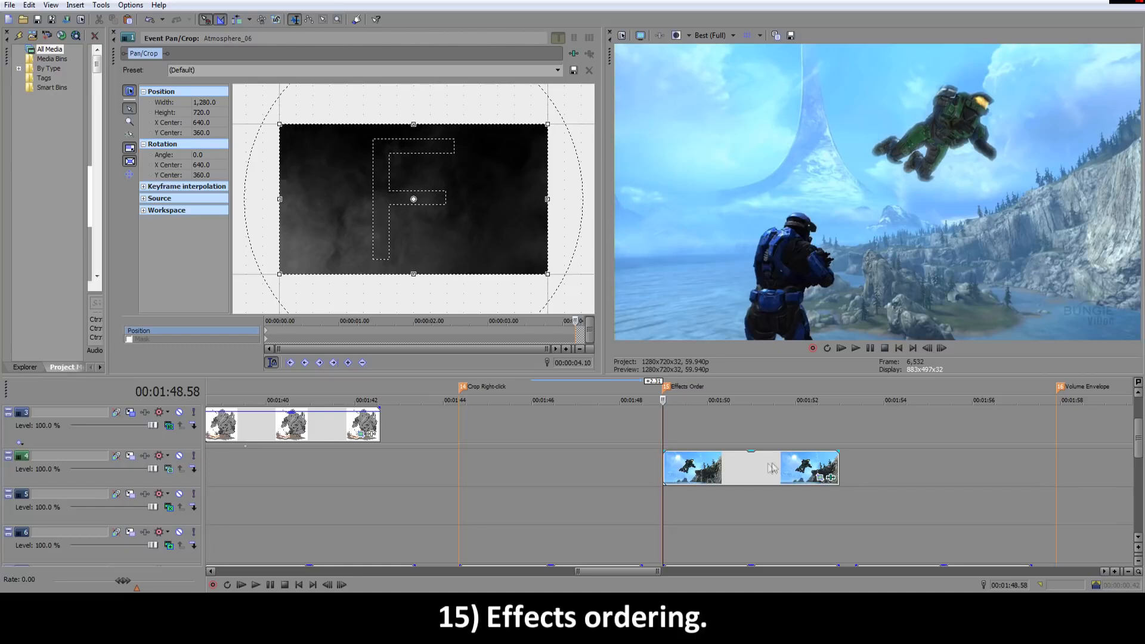
left_click_drag(761, 454, 761, 462)
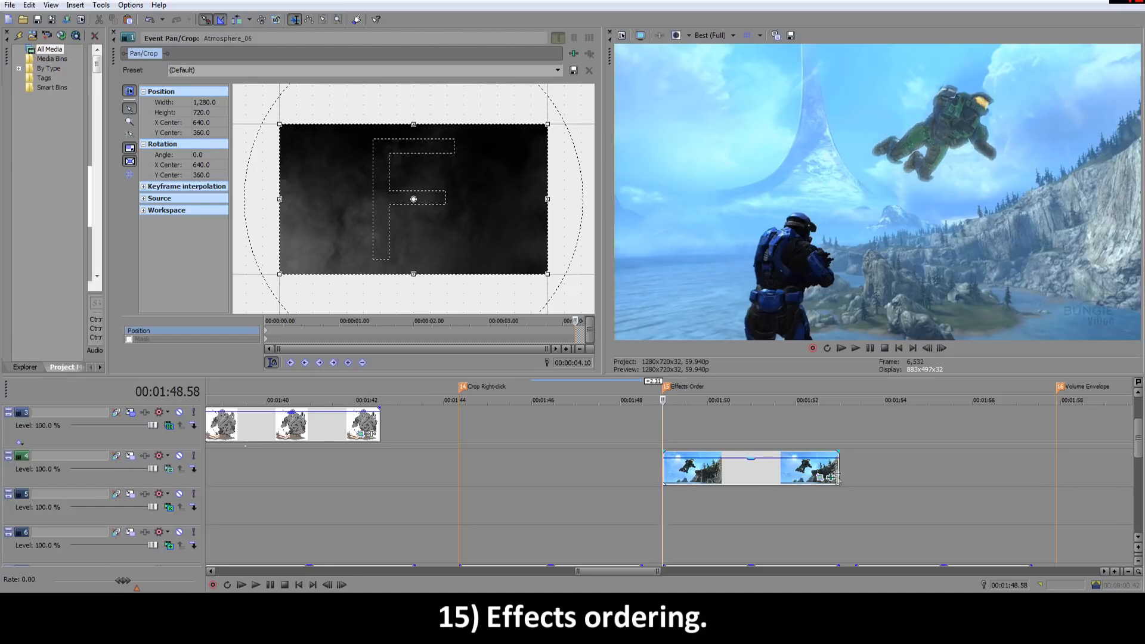
Step: Open the flying soldier clip's Video Event FX and compare the image with the Night Vision Gradient Map on and off
left_click(832, 477)
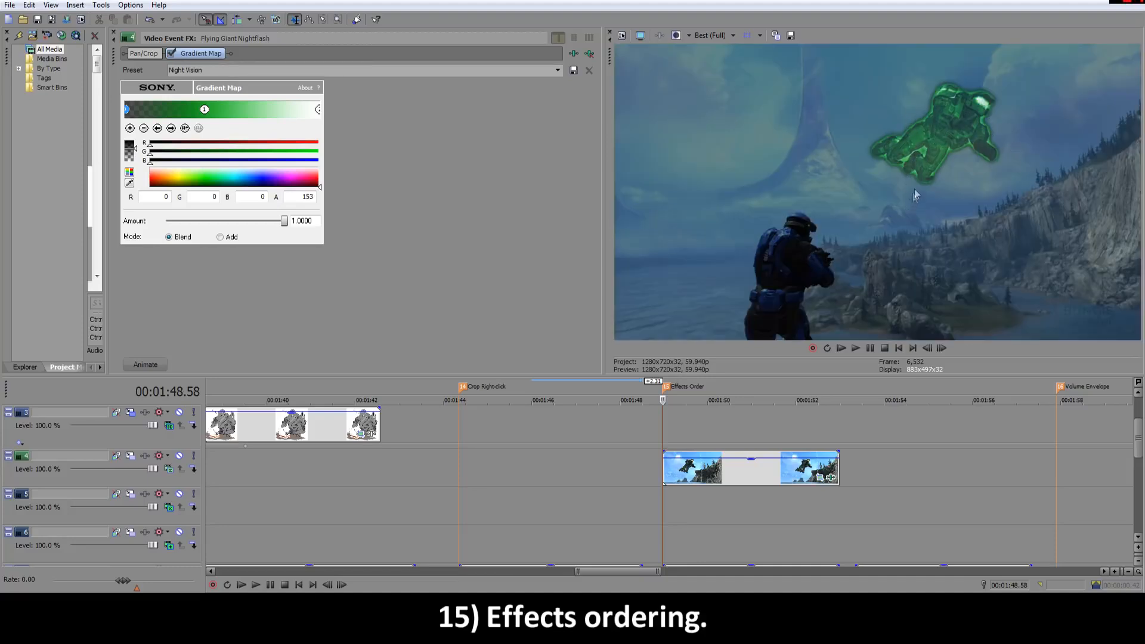
left_click(171, 54)
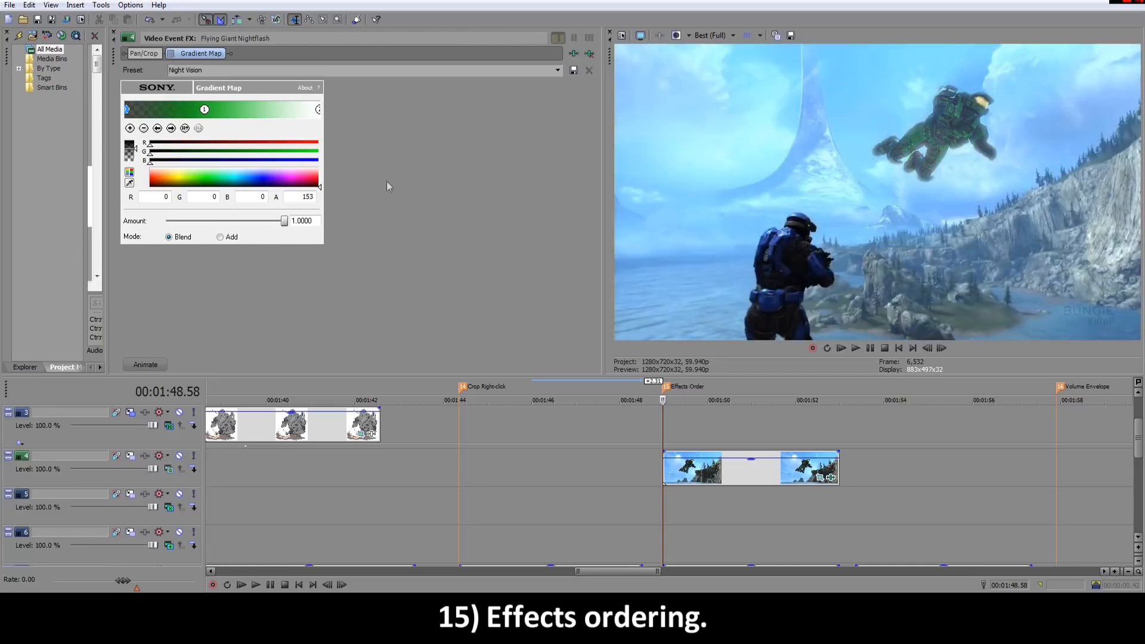
Step: Check the flying soldier clip's mask in Pan/Crop and enable its Night Vision Gradient Map effect
left_click(821, 478)
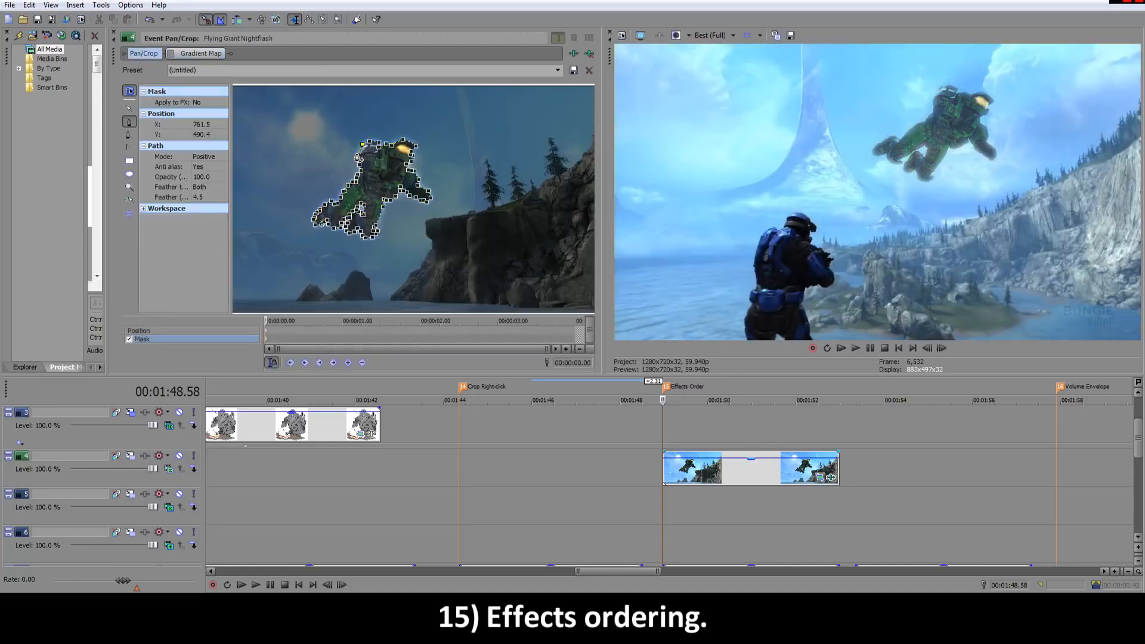
left_click(832, 478)
left_click(170, 54)
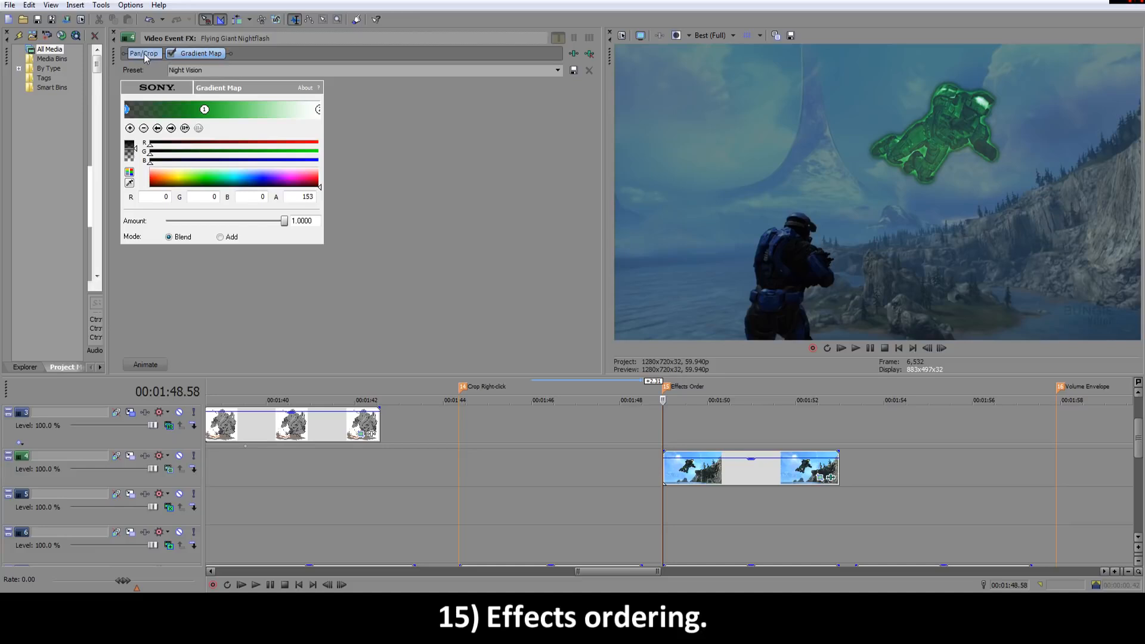
Step: Reorder the flying soldier clip's effects so Pan/Crop follows Gradient Map, swapping the order back once to compare
left_click_drag(152, 55, 221, 58)
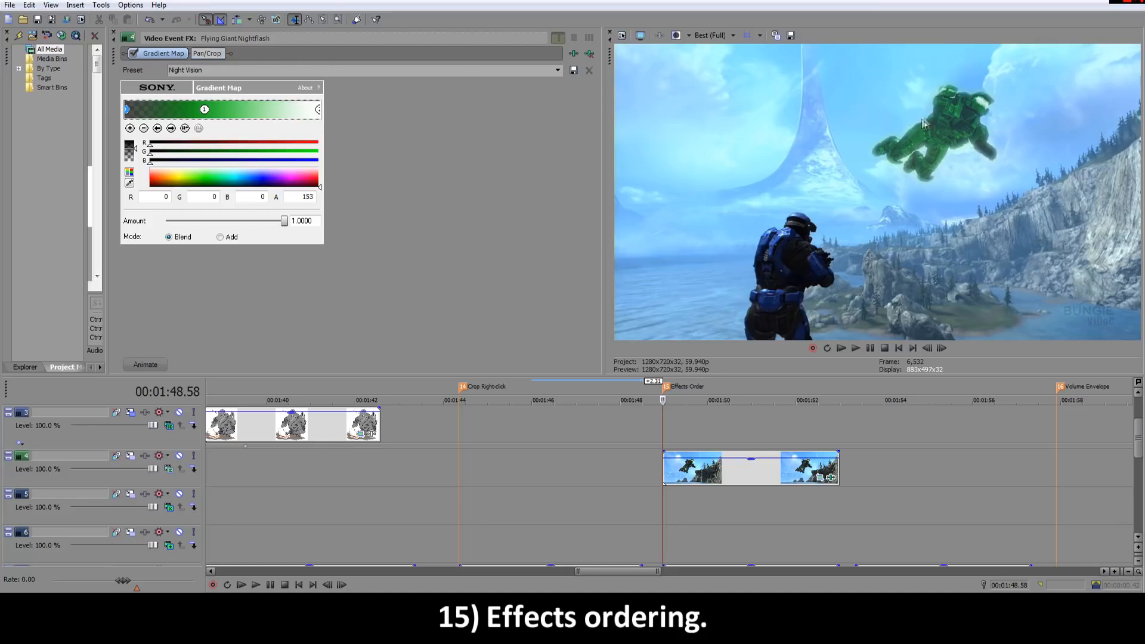
left_click_drag(214, 56, 136, 52)
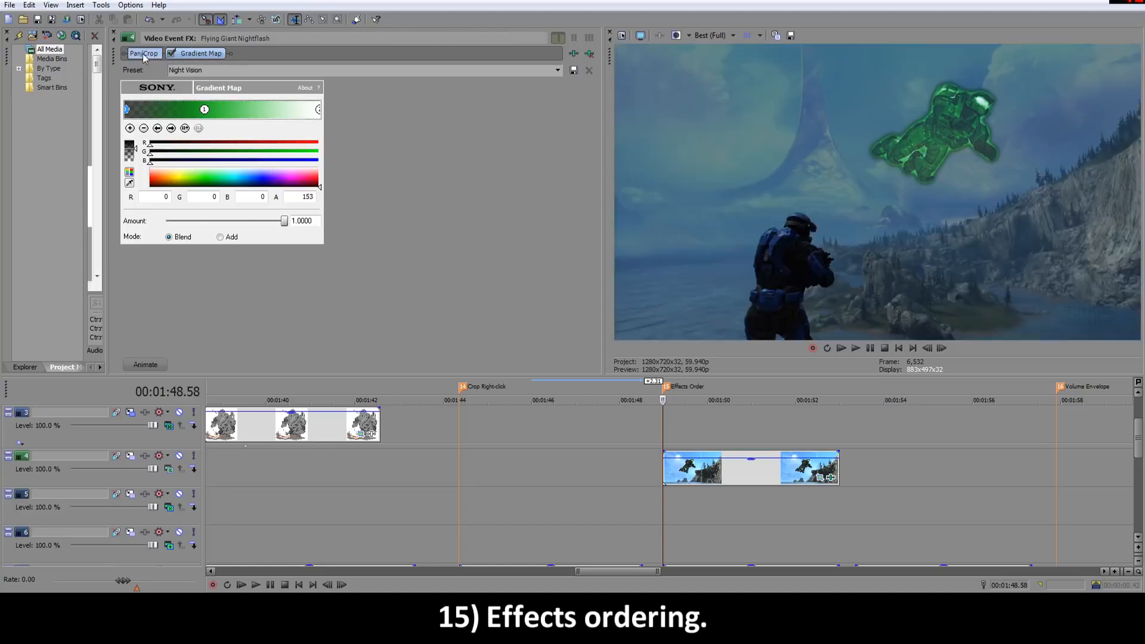
left_click_drag(146, 54, 259, 55)
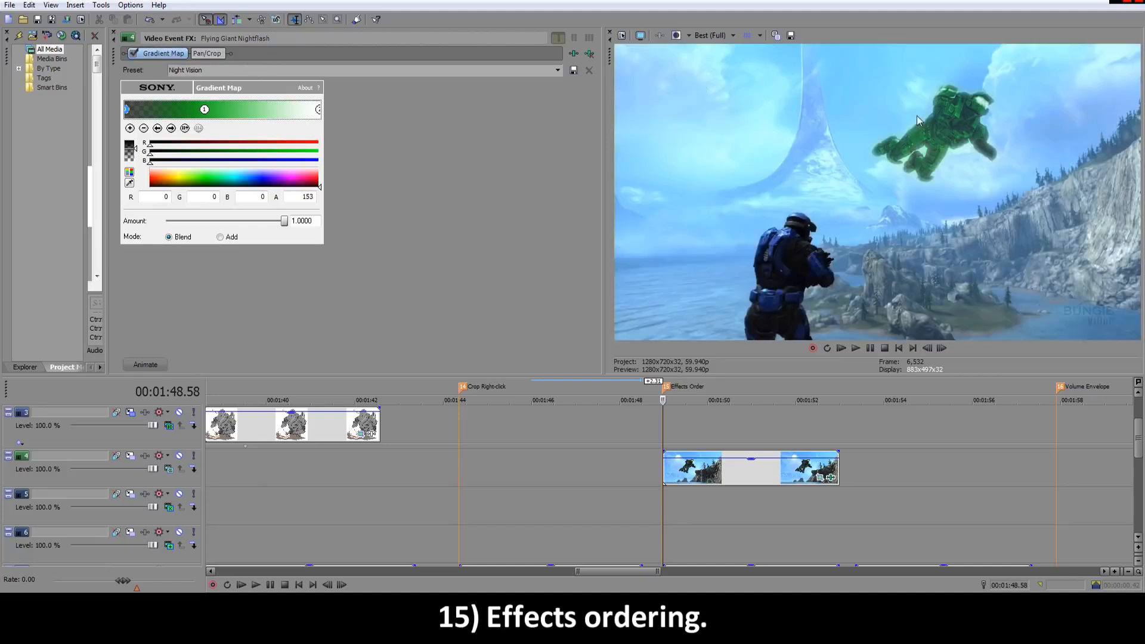
Step: Compare the flying soldier clip with its mask and Gradient Map toggled, and with Pan/Crop placed before and after the effect
left_click(820, 478)
left_click(129, 339)
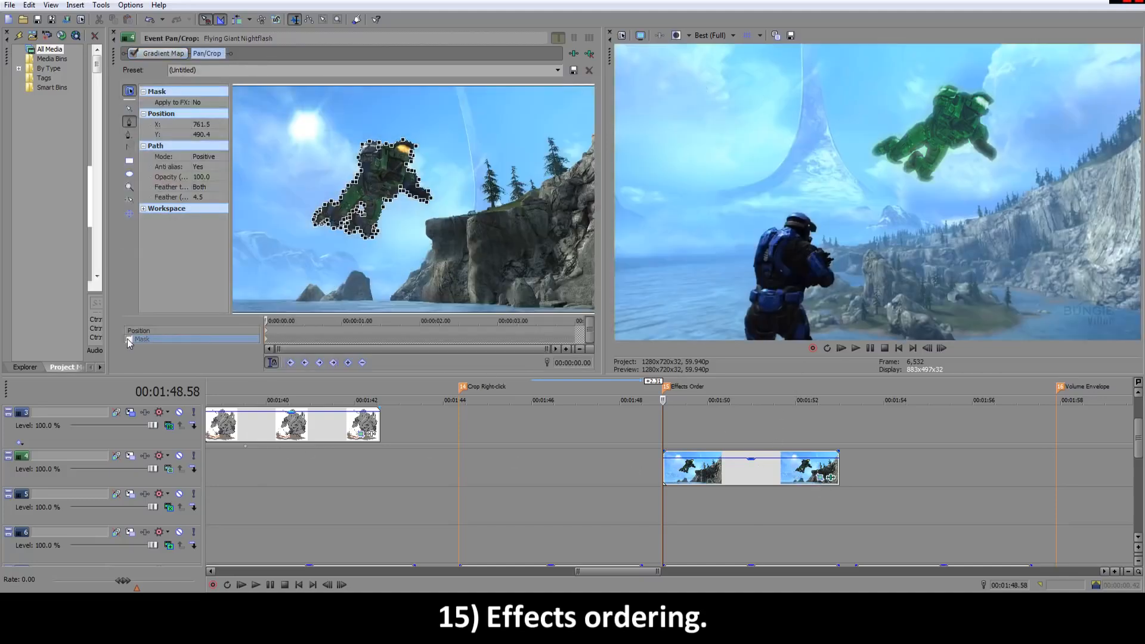
left_click(134, 54)
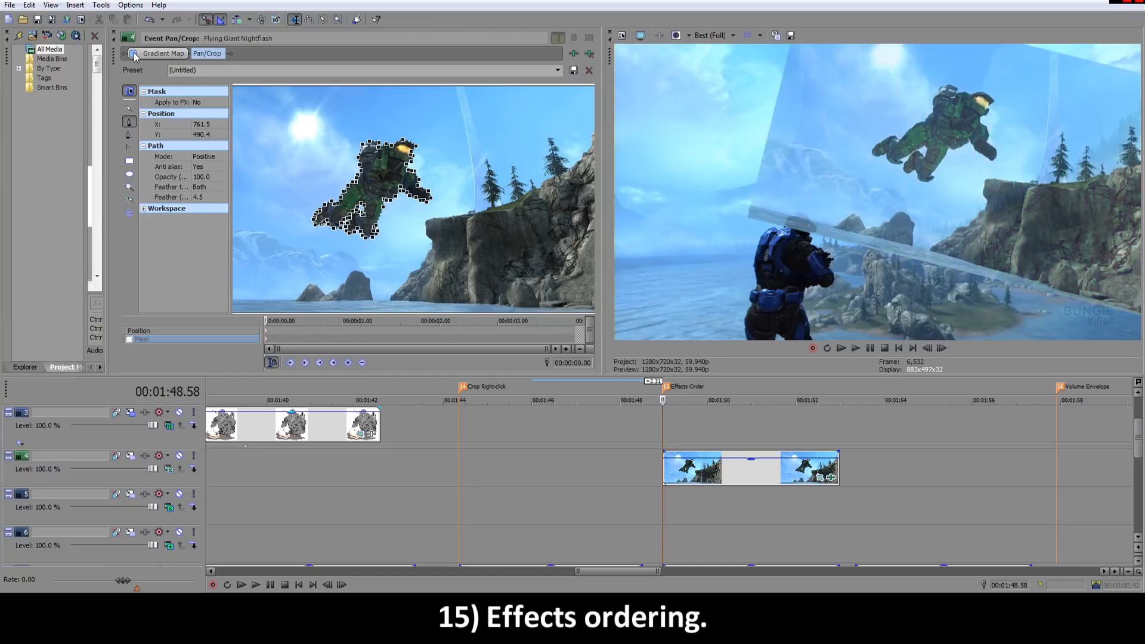
left_click(134, 53)
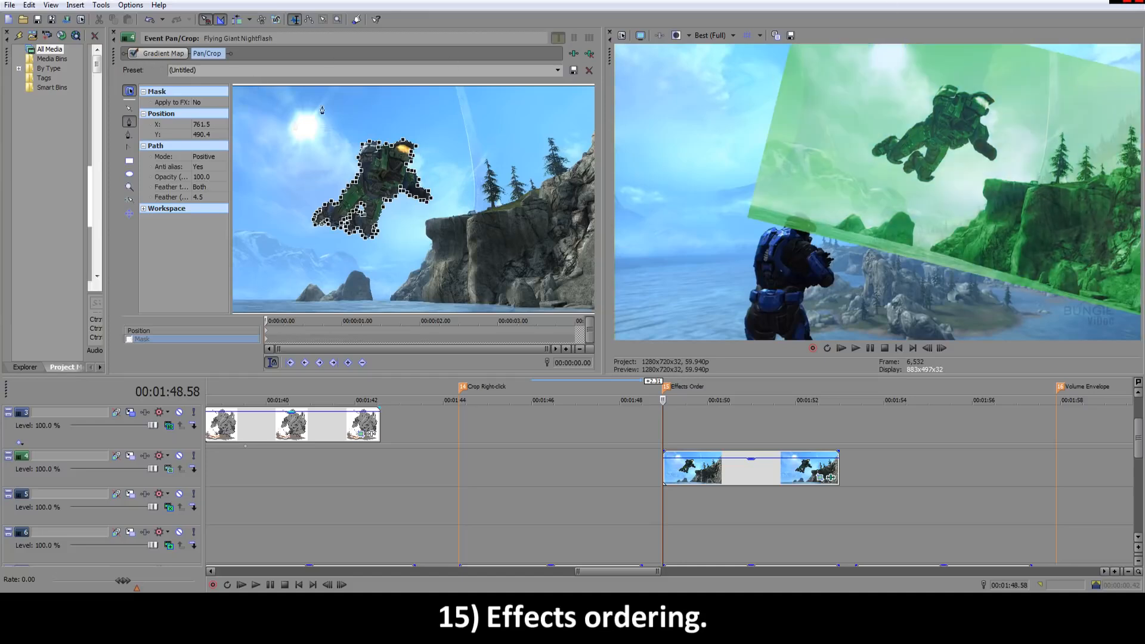
left_click(130, 339)
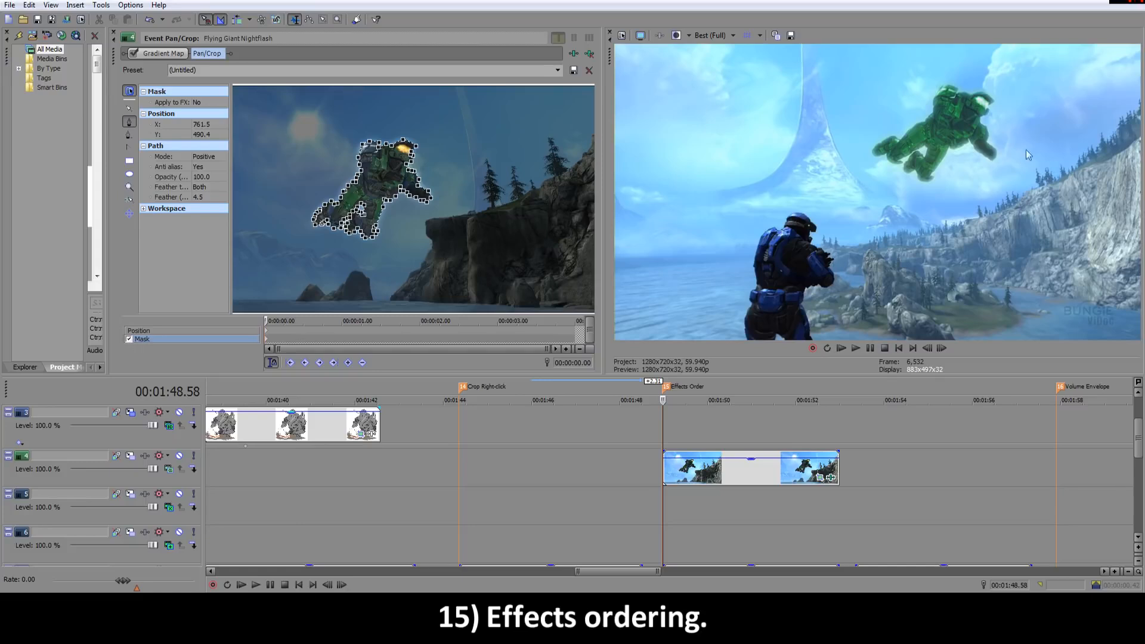
left_click_drag(124, 52, 127, 53)
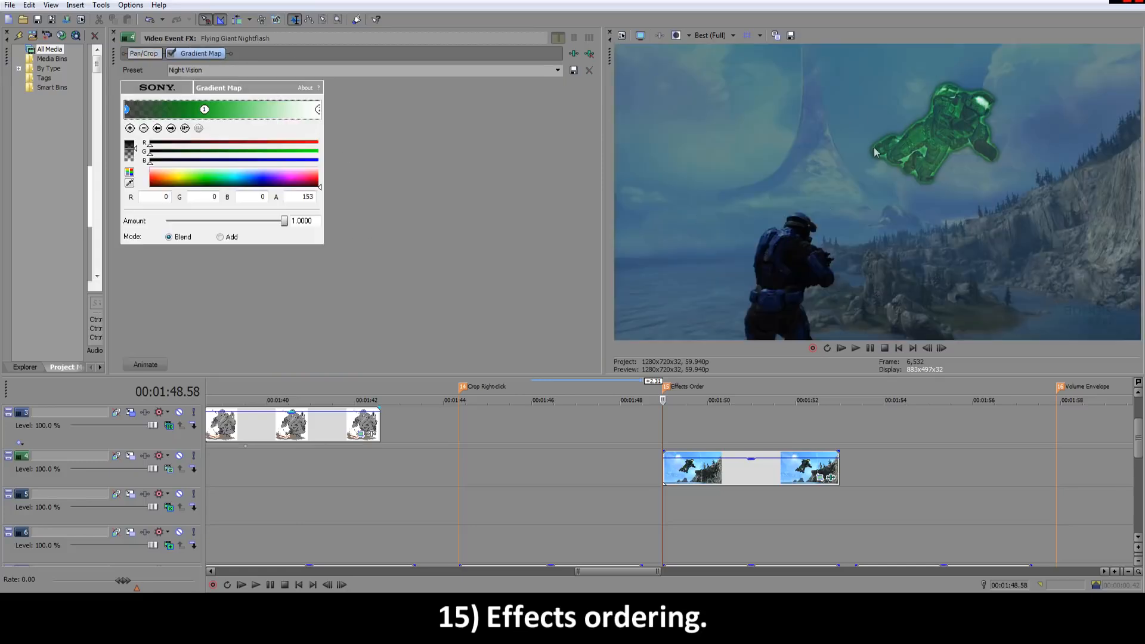
left_click_drag(194, 53, 128, 53)
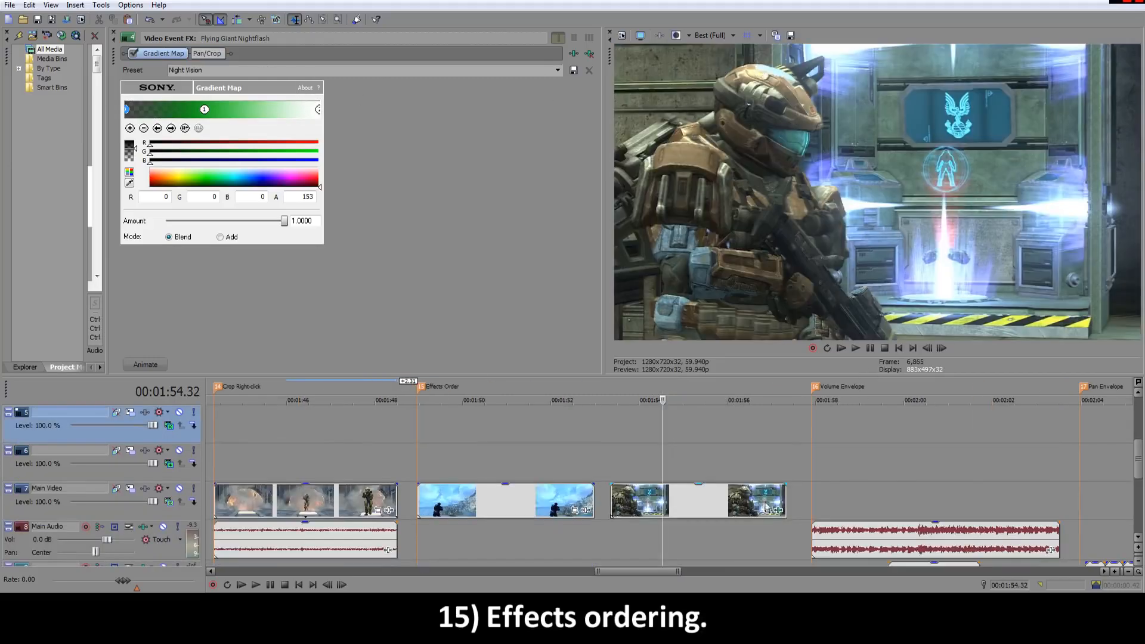
Step: Enable all effects on the Mark 4 clip and order them Color Corrector (Secondary), Rays, Newsprint, Starburst
left_click(778, 510)
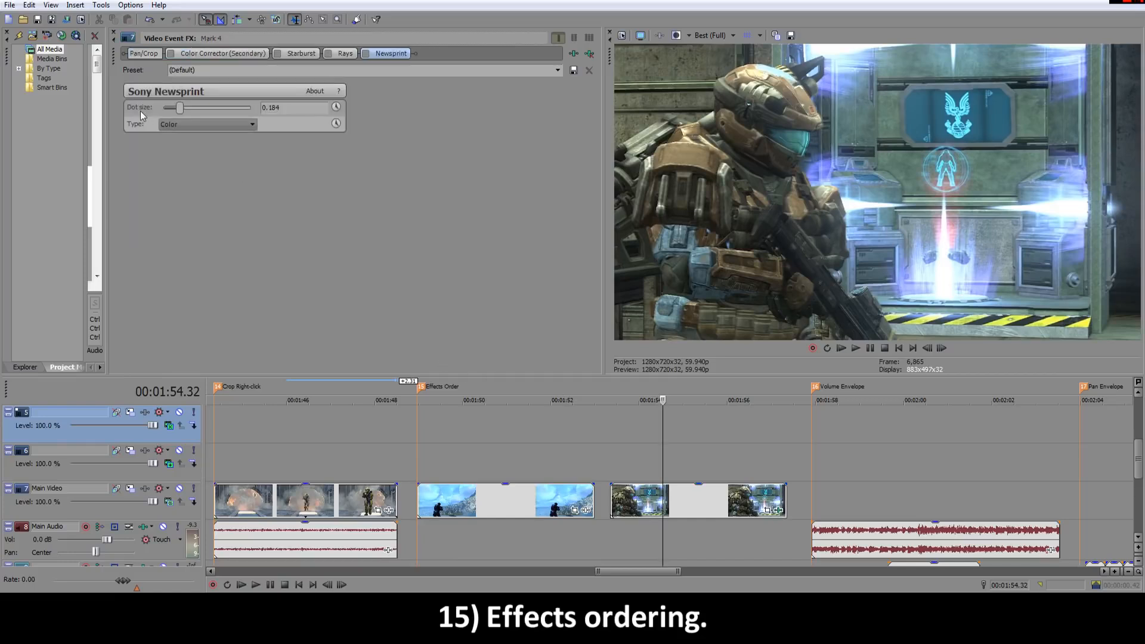
left_click(172, 54)
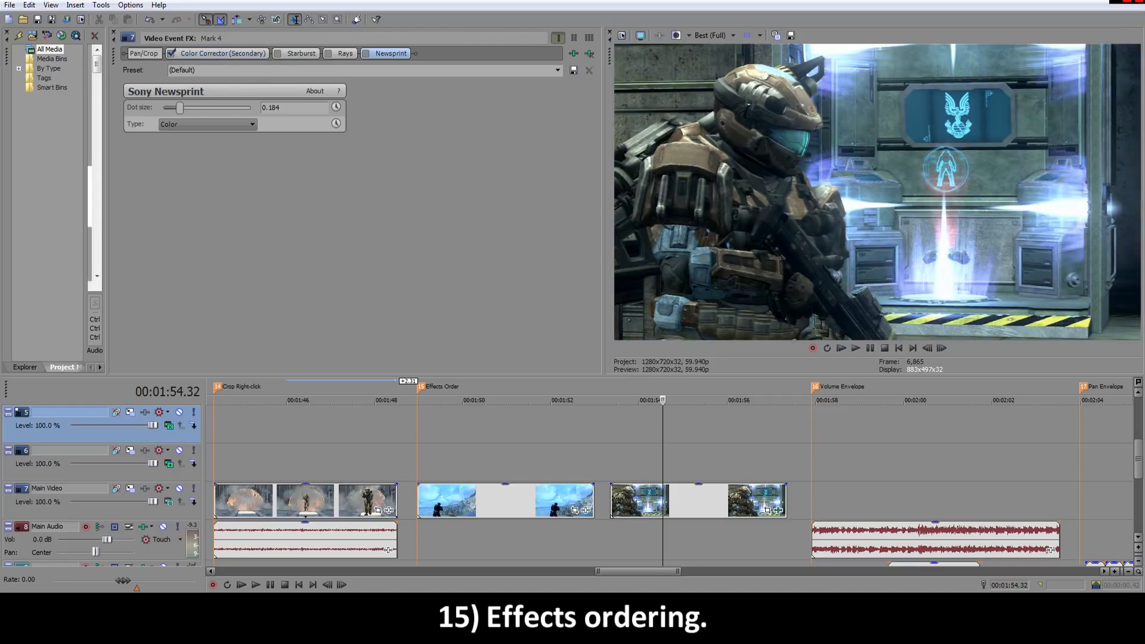
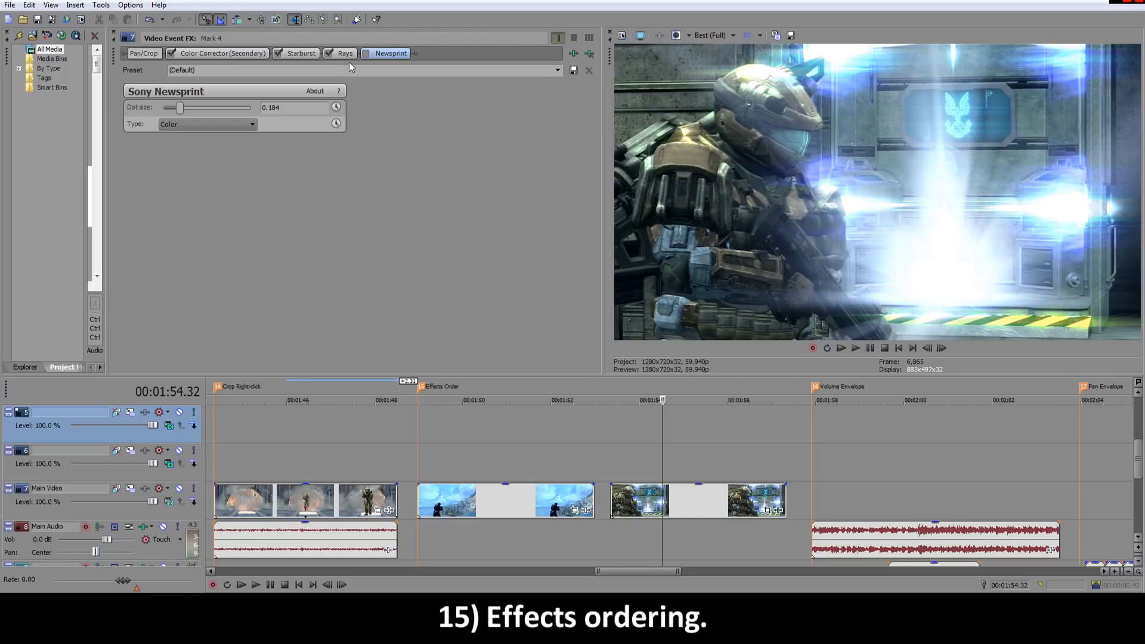
left_click_drag(350, 59, 281, 57)
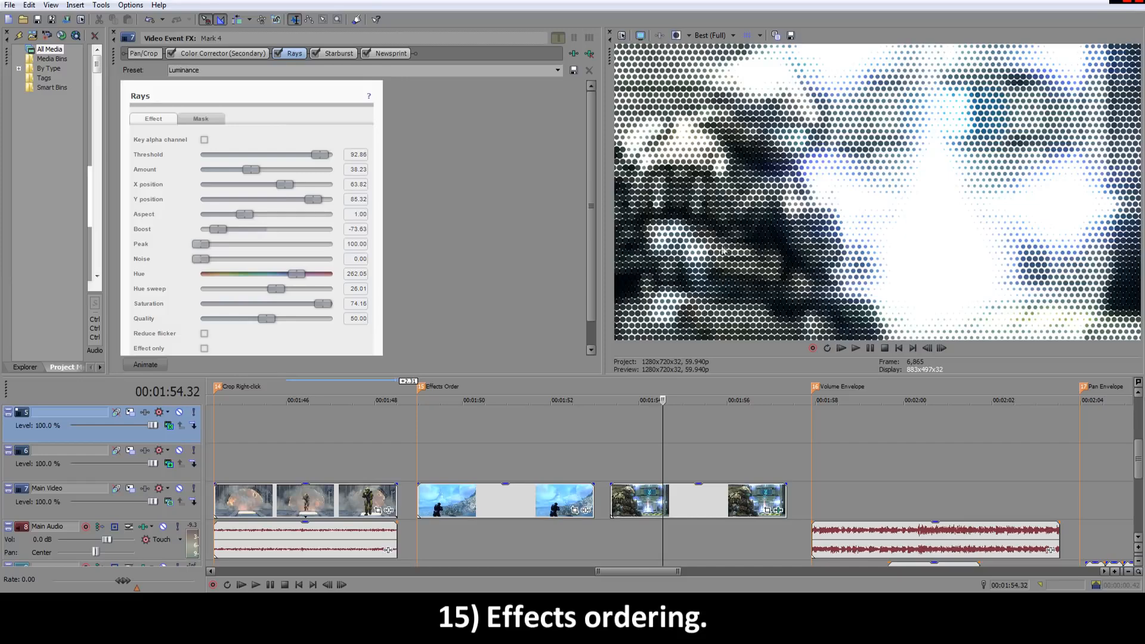
left_click_drag(446, 58, 463, 61)
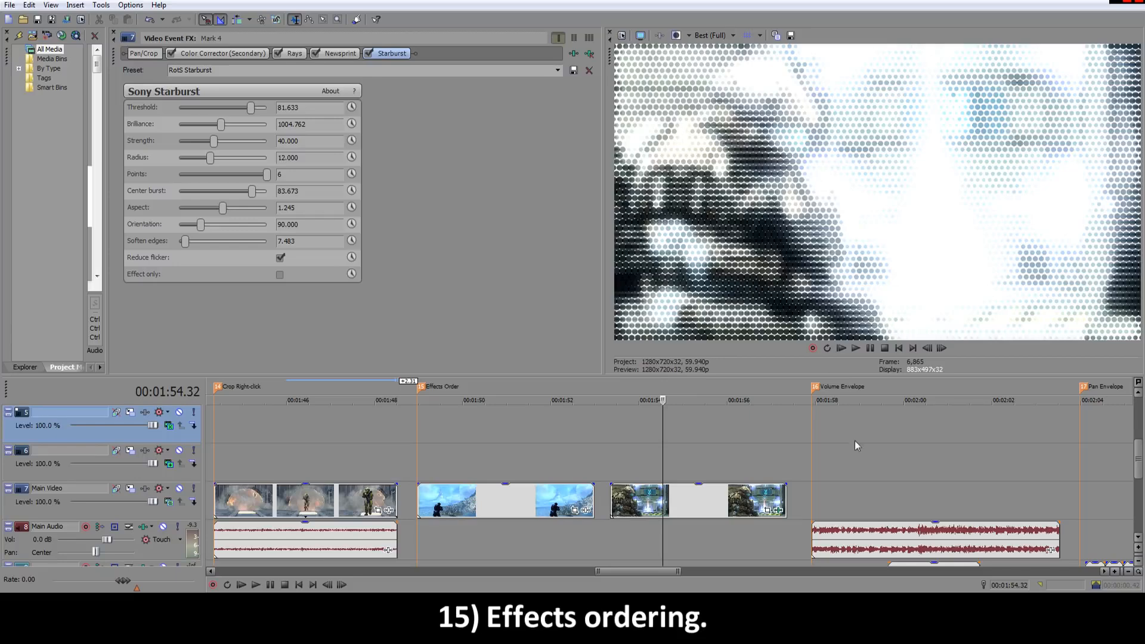
Step: Split the Main Audio music clip at the Volume Envelope marker where the voice clip beneath it starts and ends
left_click(808, 475)
scroll(797, 474, "down", 3)
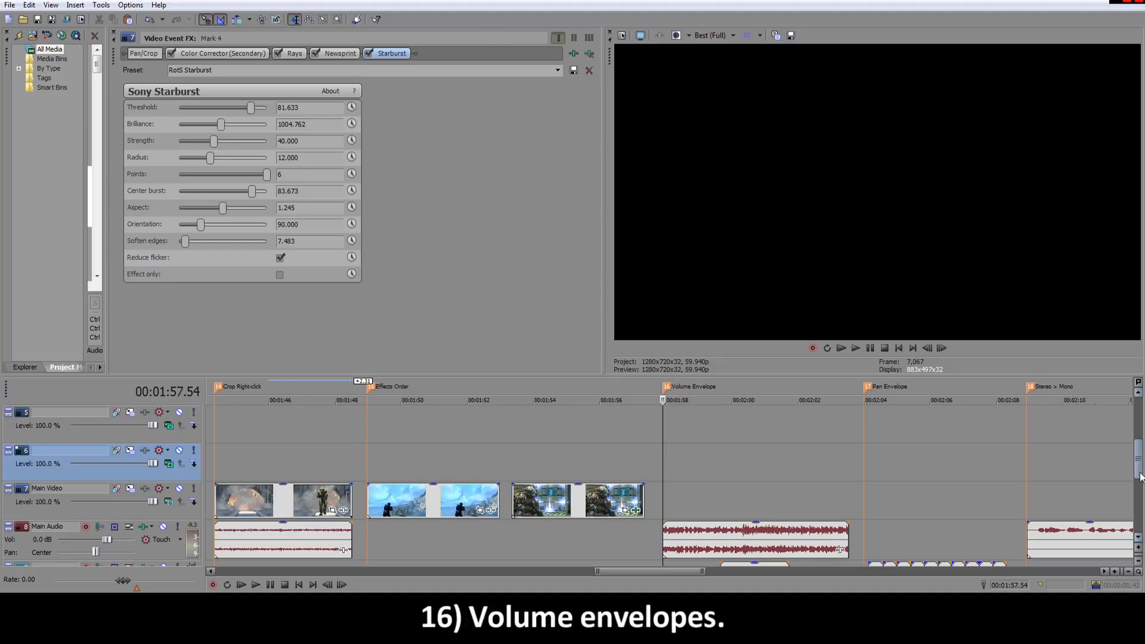
scroll(1141, 476, "down", 2)
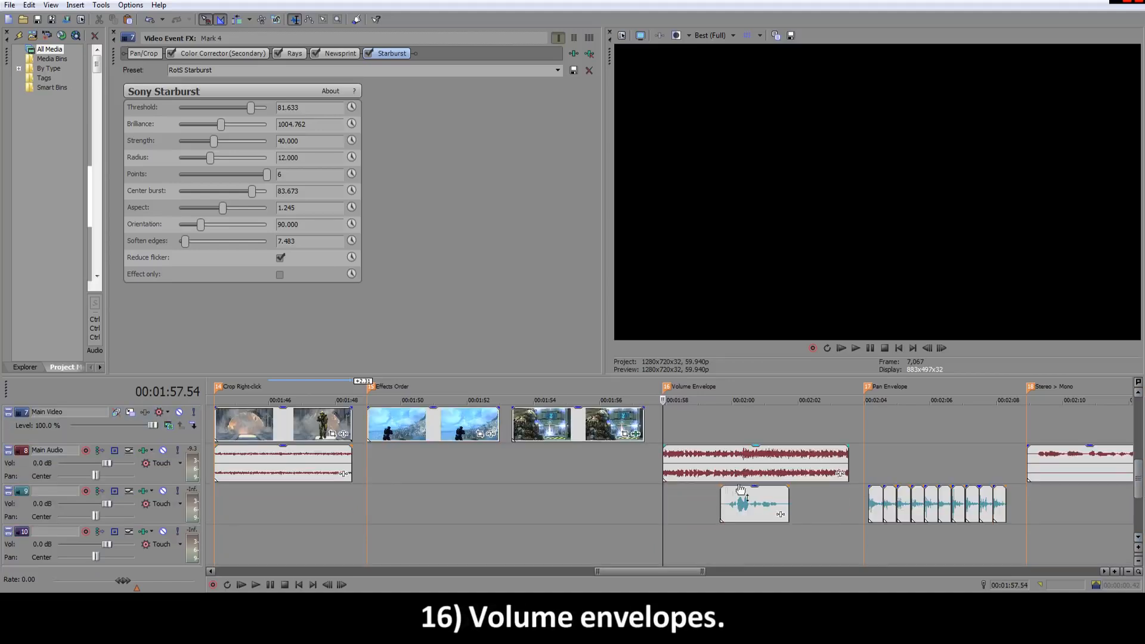
left_click(705, 495)
scroll(707, 495, "up", 1)
mouse_move(662, 430)
left_mouse_down()
mouse_move(672, 430)
mouse_move(612, 430)
mouse_move(731, 436)
mouse_move(680, 440)
left_mouse_up()
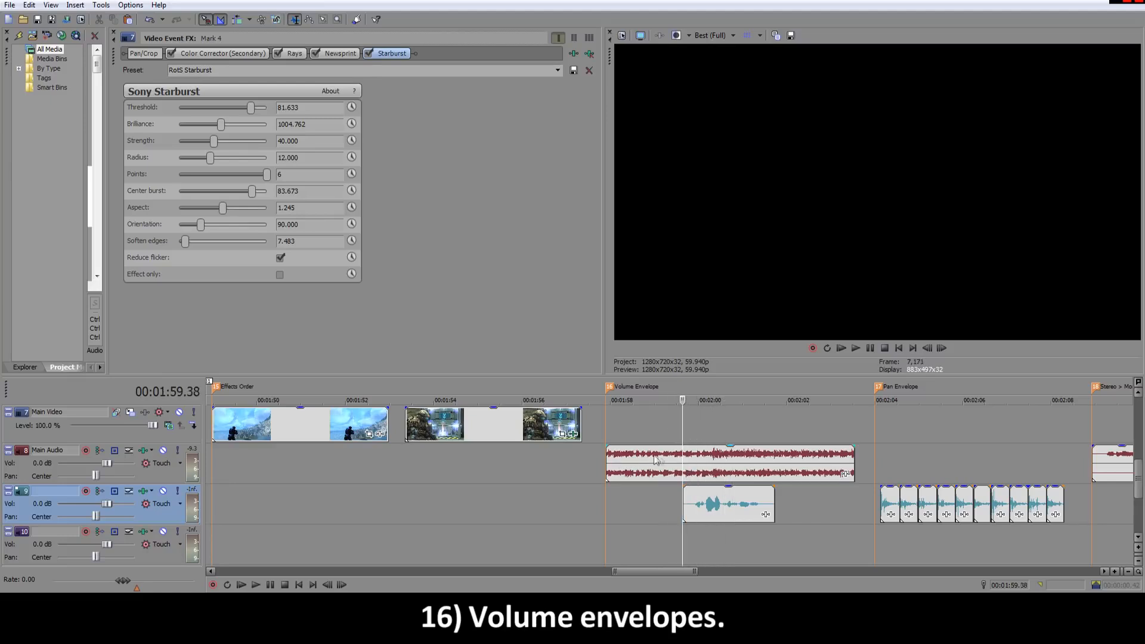
left_click(682, 471)
key("s")
left_click(776, 469)
key("s")
Step: Lower the middle music segment's gain and overlap its neighbouring segments into short crossfades at both ends
left_click_drag(721, 448, 673, 456)
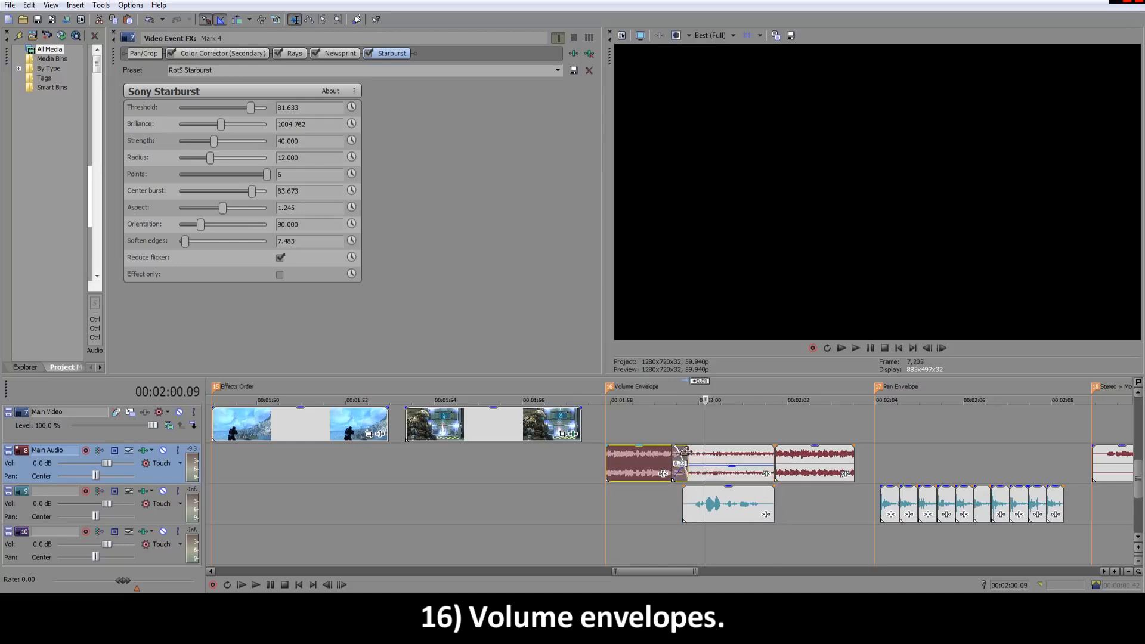
mouse_move(776, 457)
left_mouse_down()
mouse_move(764, 456)
mouse_move(783, 457)
left_mouse_up()
left_click_drag(705, 426, 671, 428)
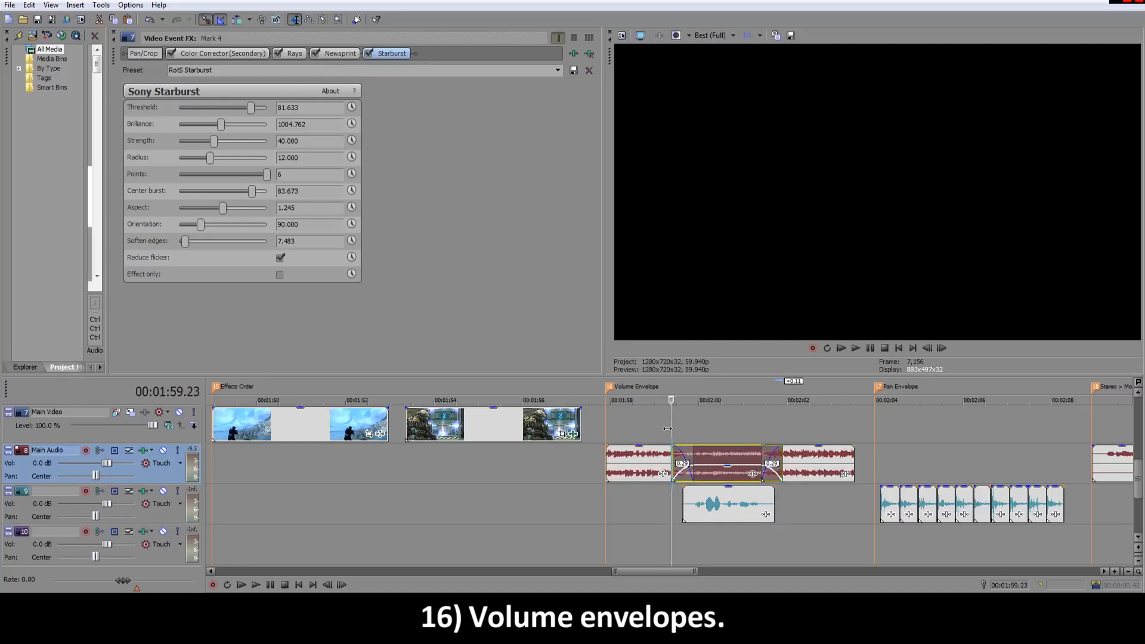
Step: Delete the middle and last music segments and extend the first one to cover their stretch
key("Delete")
left_click(793, 464)
key("Delete")
left_click_drag(693, 463, 836, 463)
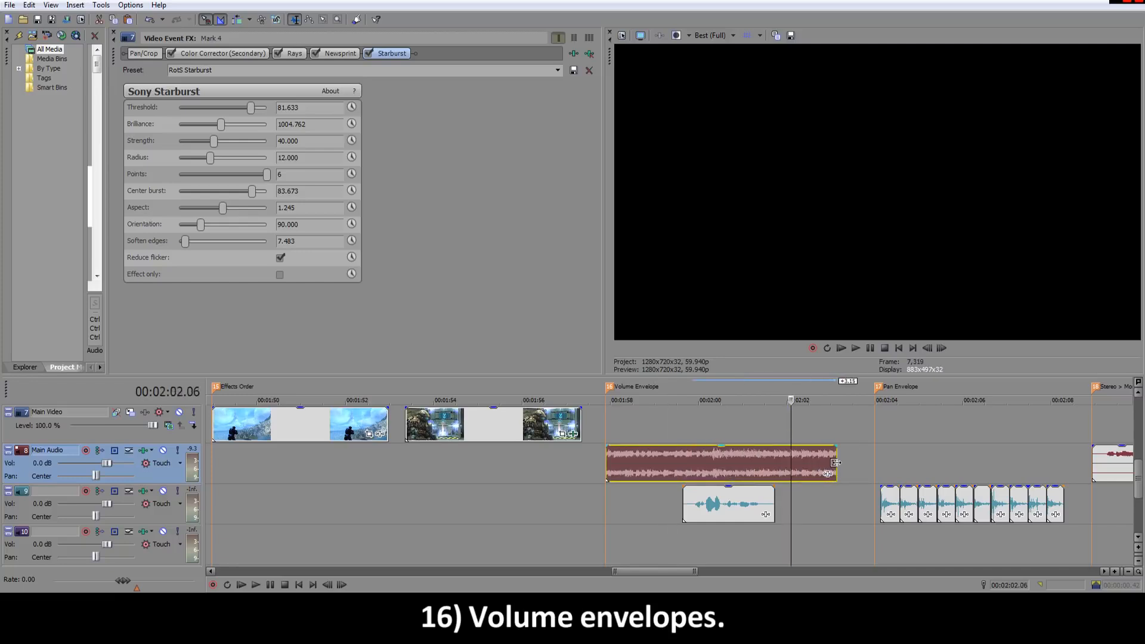
Step: Show the volume envelopes and shape Main Audio's with four points so the music dips while the voice clip plays
left_click(653, 459)
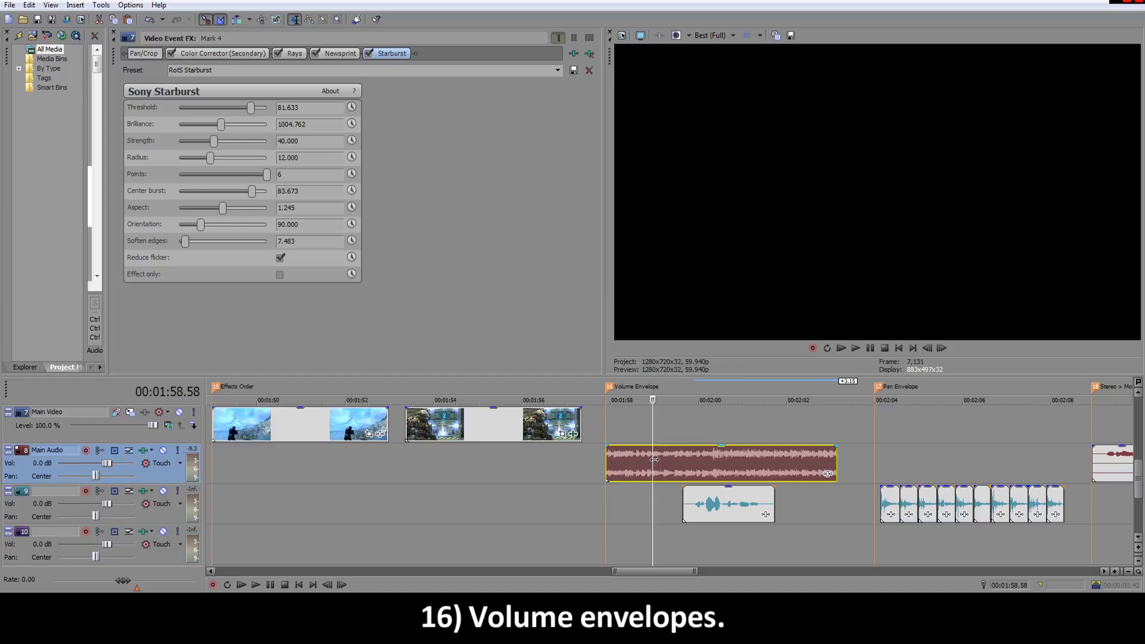
key("v")
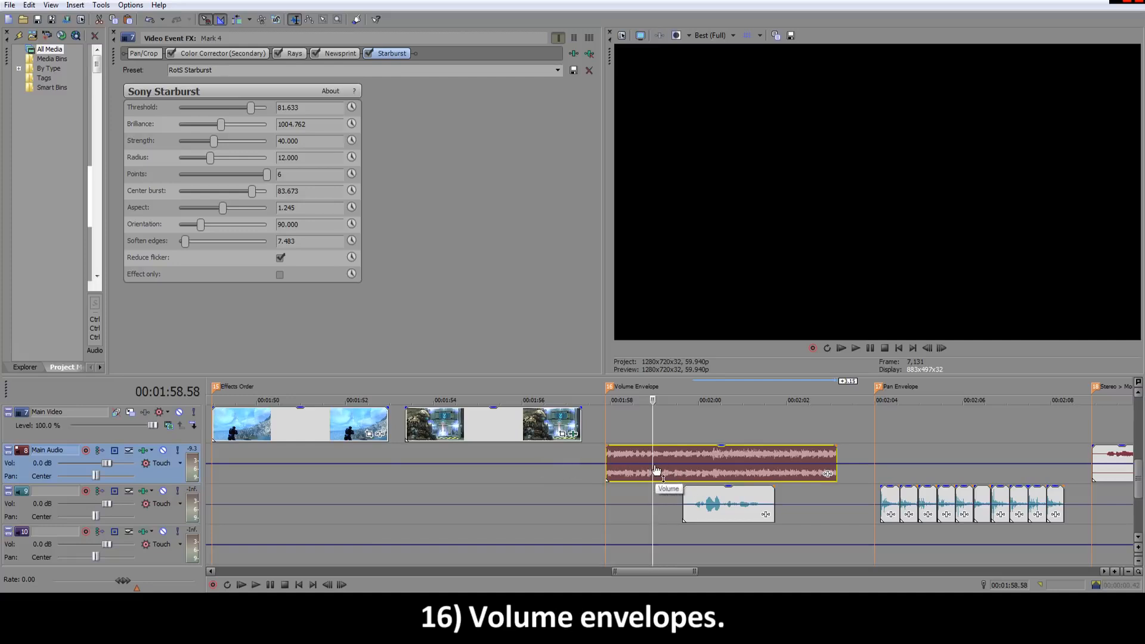
double_click(689, 465)
double_click(769, 465)
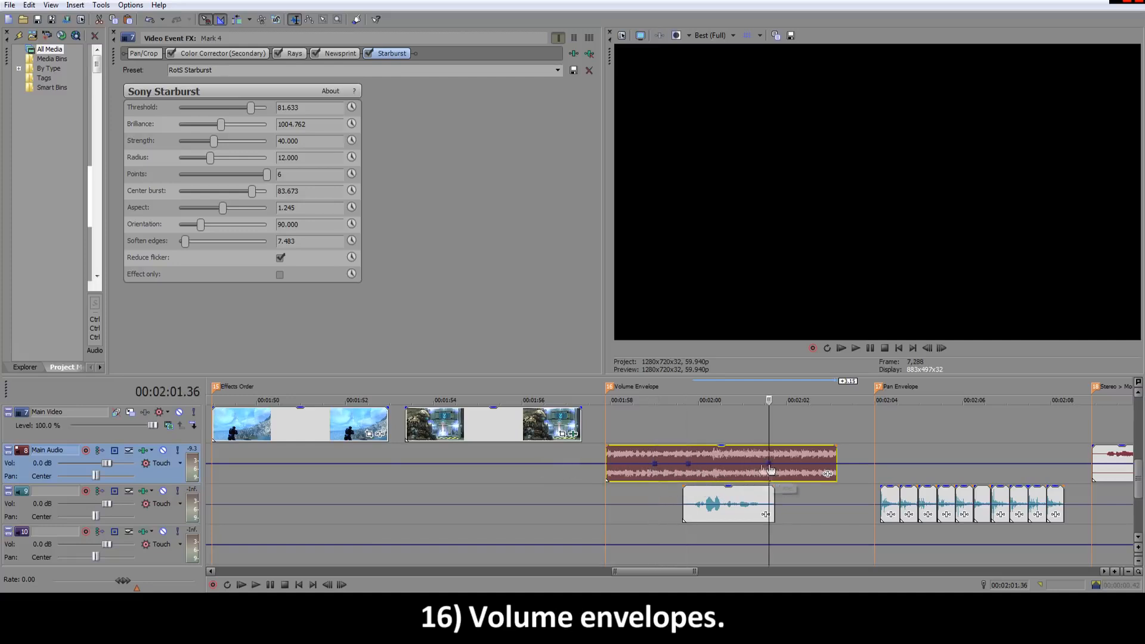
left_click_drag(689, 465, 684, 476)
double_click(792, 465)
left_click_drag(769, 464, 775, 475)
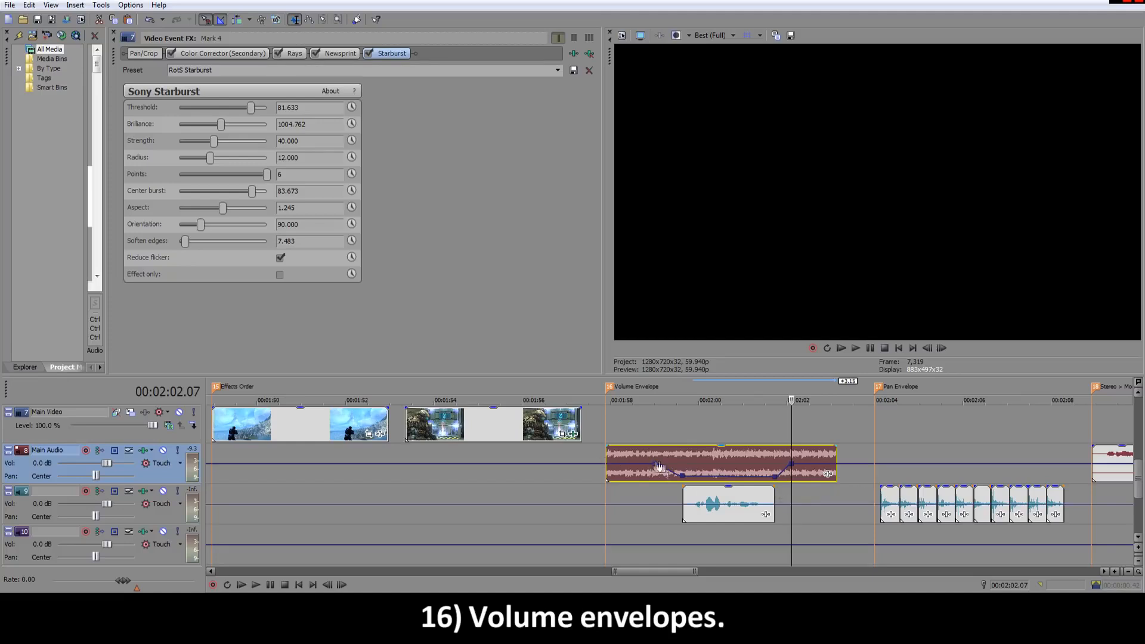
Step: Play the music and voice section from near the Volume Envelope marker to hear the volume dip
left_click(619, 431)
key("space")
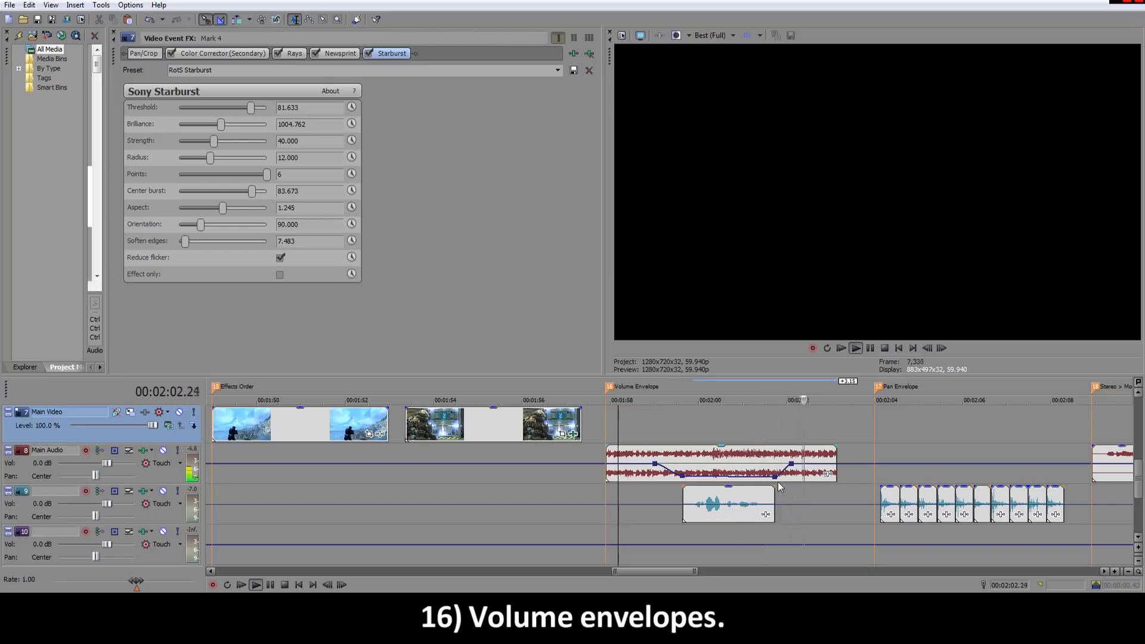
key("space")
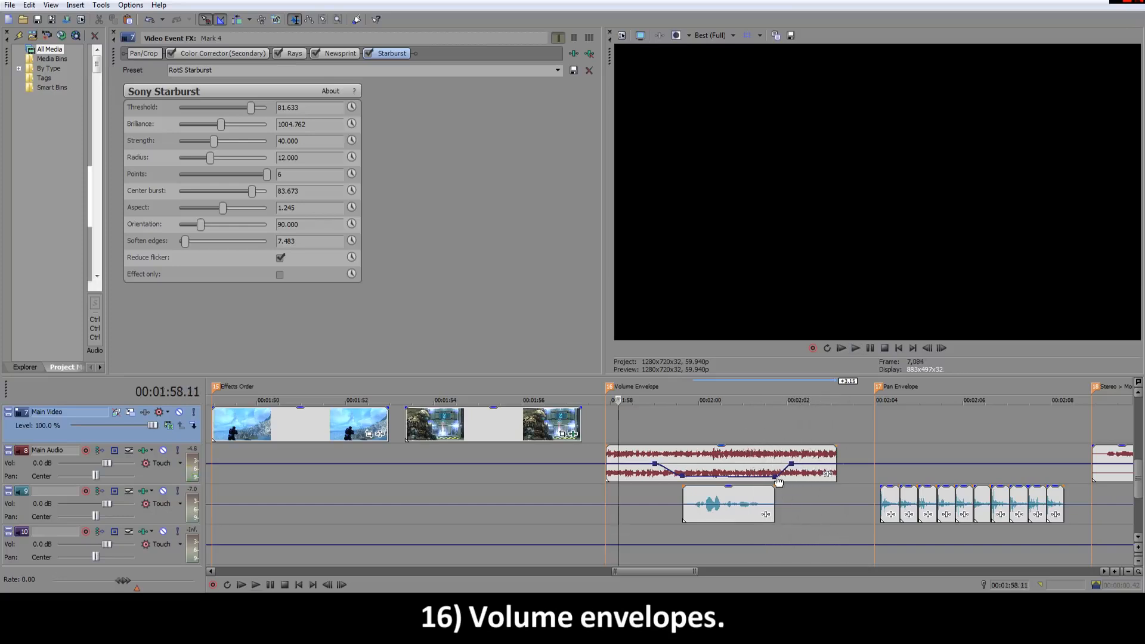
Step: Add an extra volume envelope point near the end of the music clip and delete it
double_click(818, 464)
left_click(819, 465)
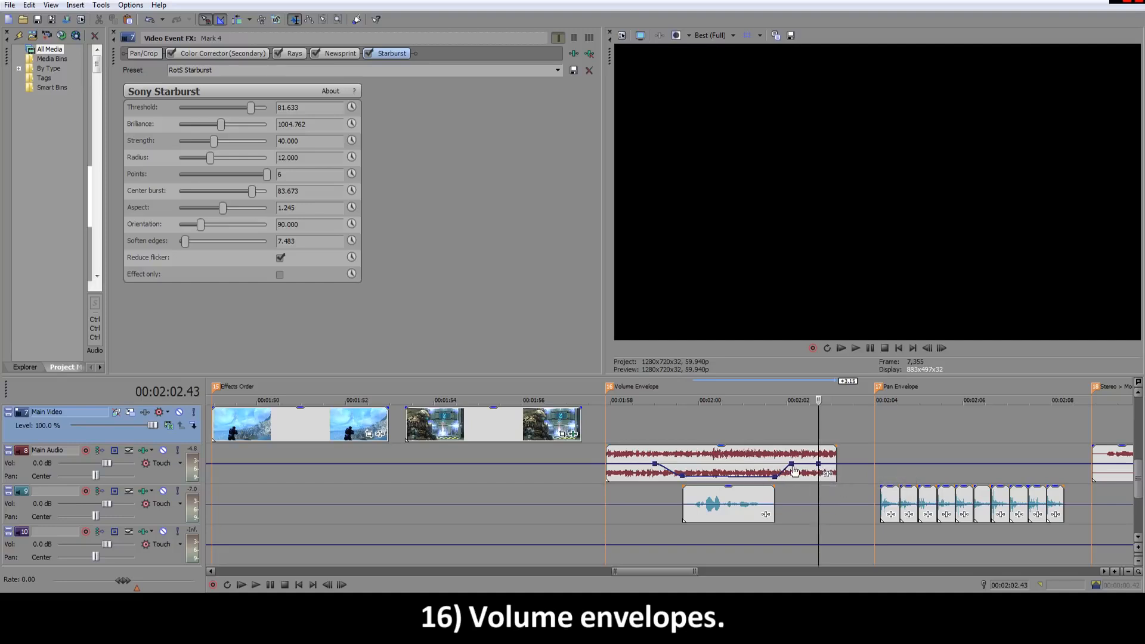
right_click(819, 464)
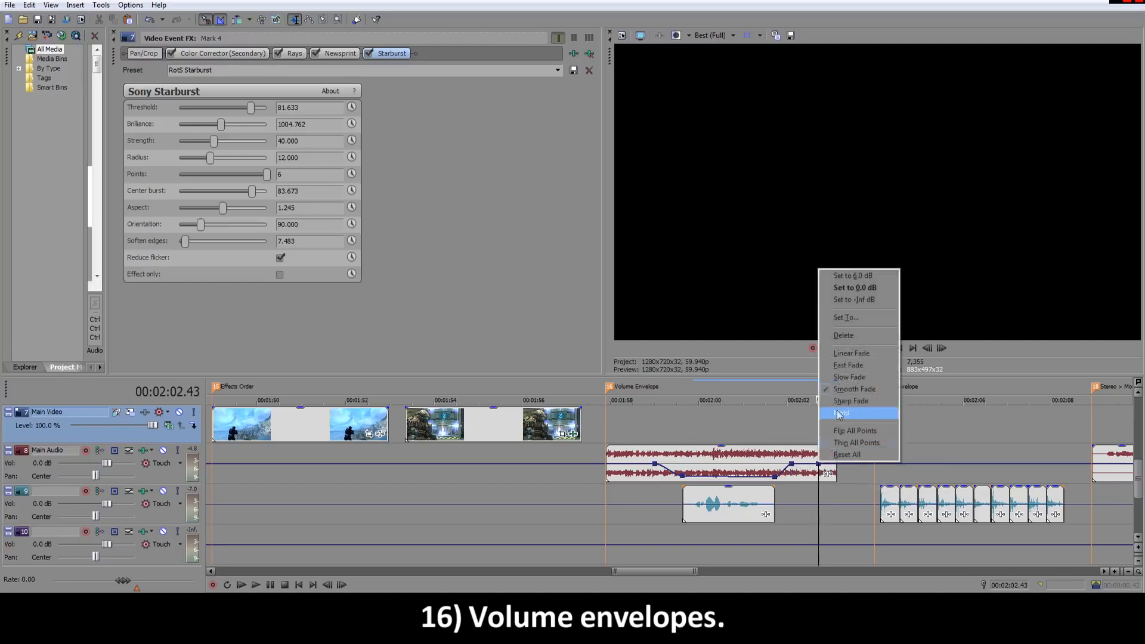
left_click(843, 335)
Step: Delete the Main Audio volume point that raises the music back up after the voice clip
right_click(789, 465)
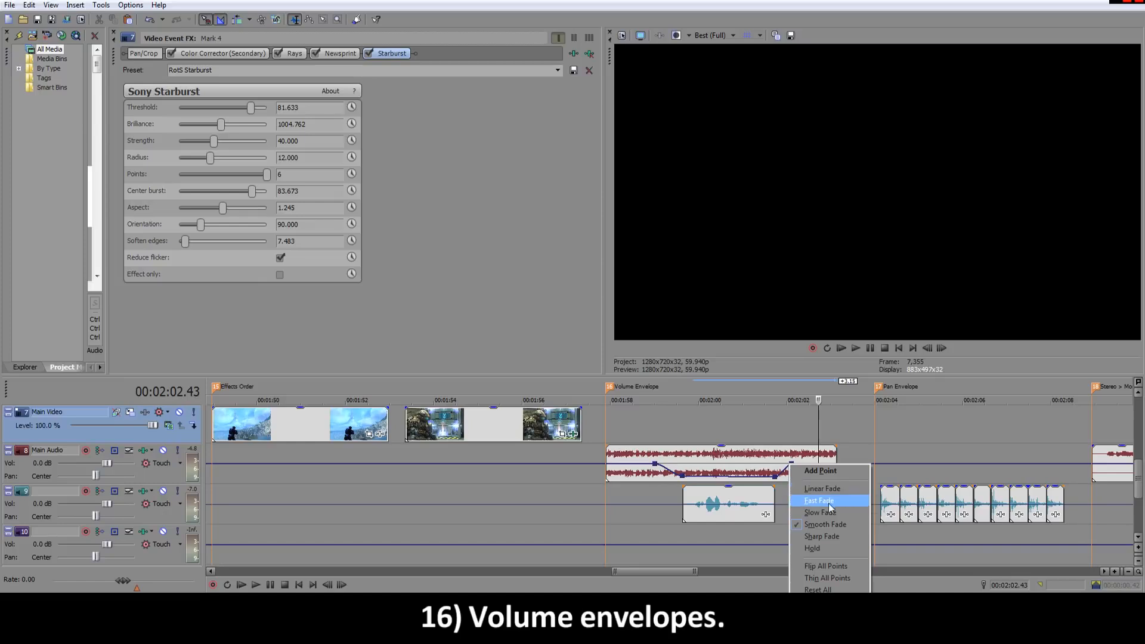
left_click(783, 474)
right_click(792, 464)
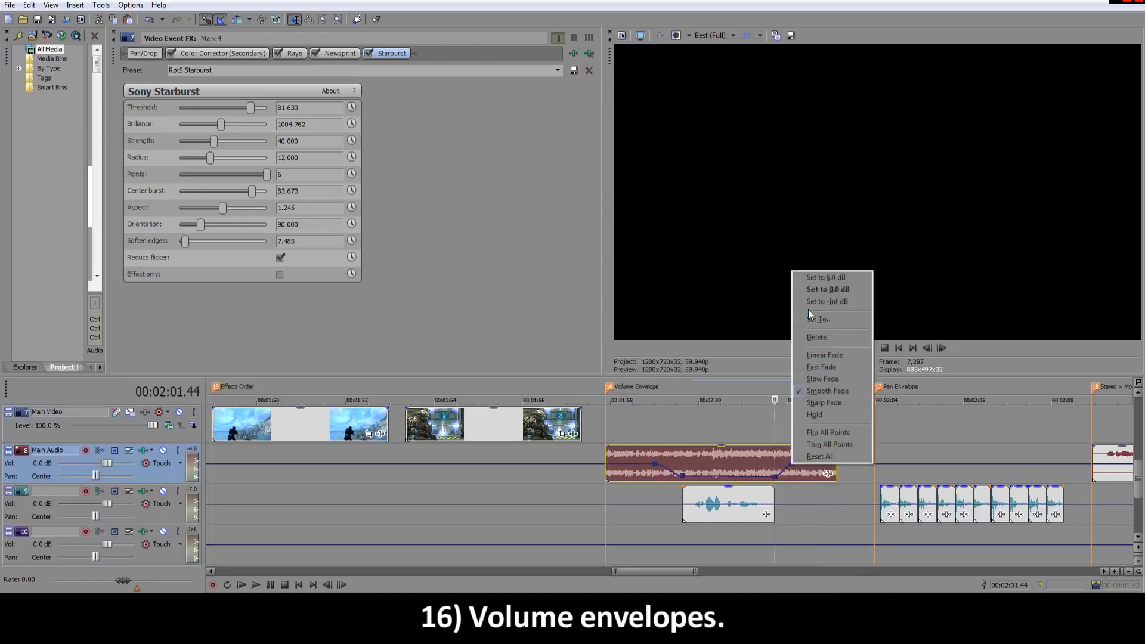
left_click(817, 337)
left_click(649, 440)
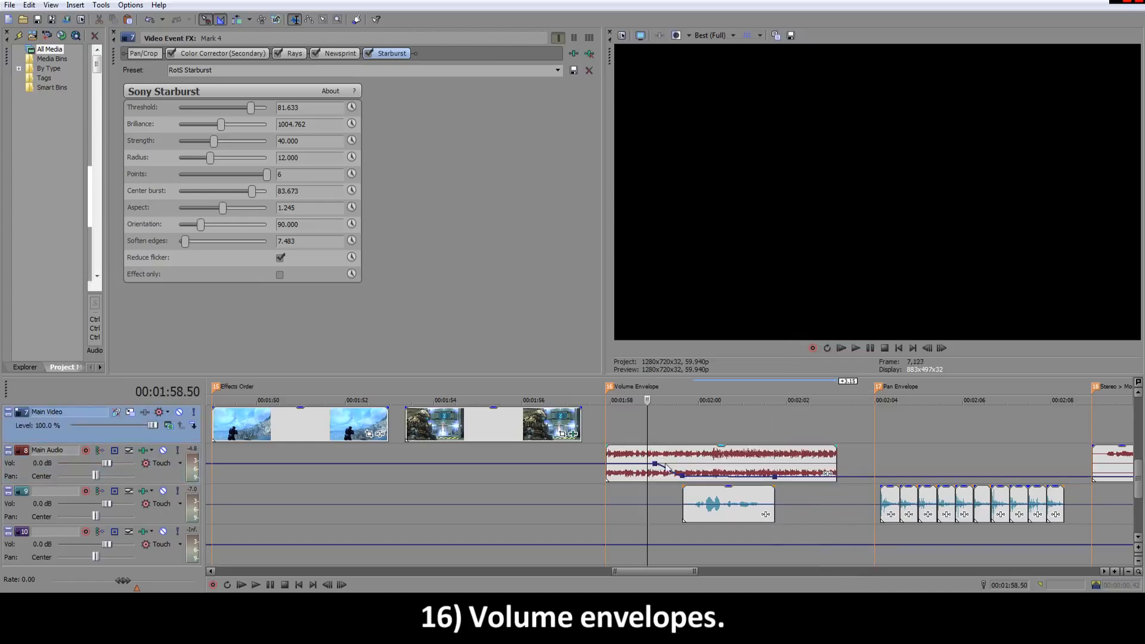
Step: Add a volume envelope point on Main Audio just after the end of the music clip and set it to 0.0 dB
scroll(789, 464, "down", 3)
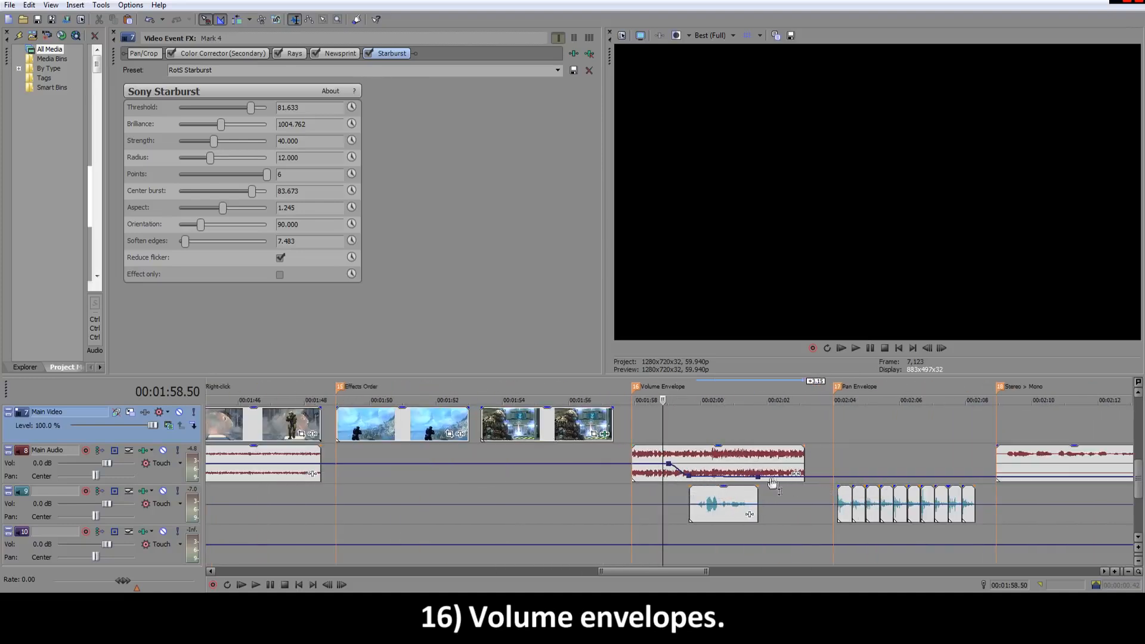
double_click(813, 477)
right_click(814, 478)
right_click(812, 477)
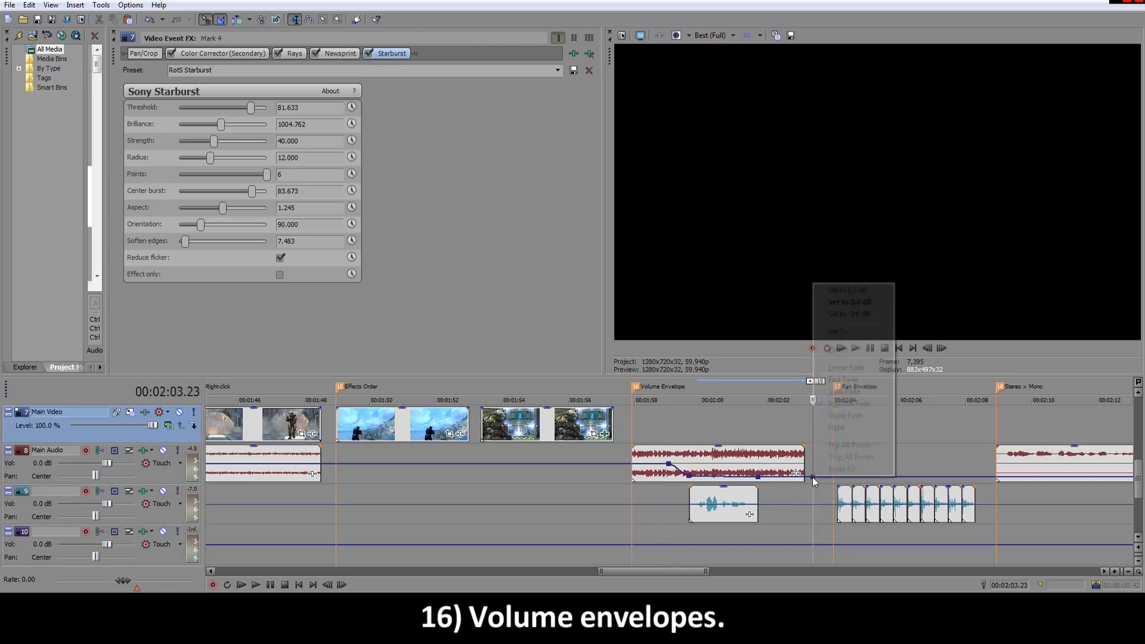
left_click(848, 302)
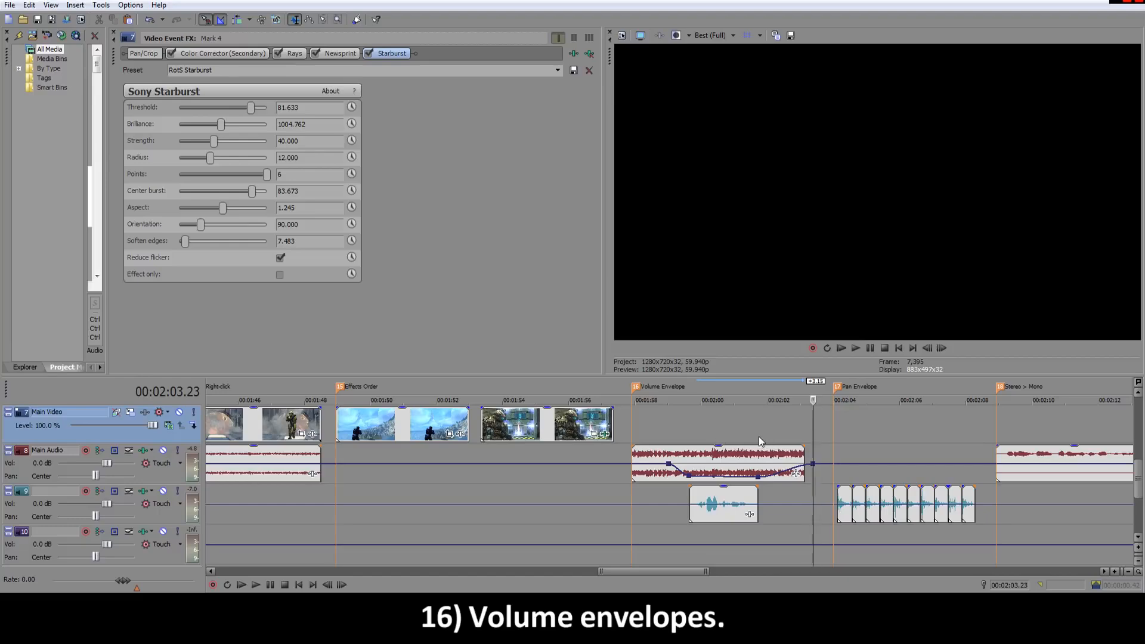
Step: Go to the Pan Envelope marker and show pan envelopes instead of volume envelopes on Main Audio and track 9
left_click(759, 435)
scroll(759, 436, "down", 2)
left_click(718, 464)
scroll(717, 464, "up", 2)
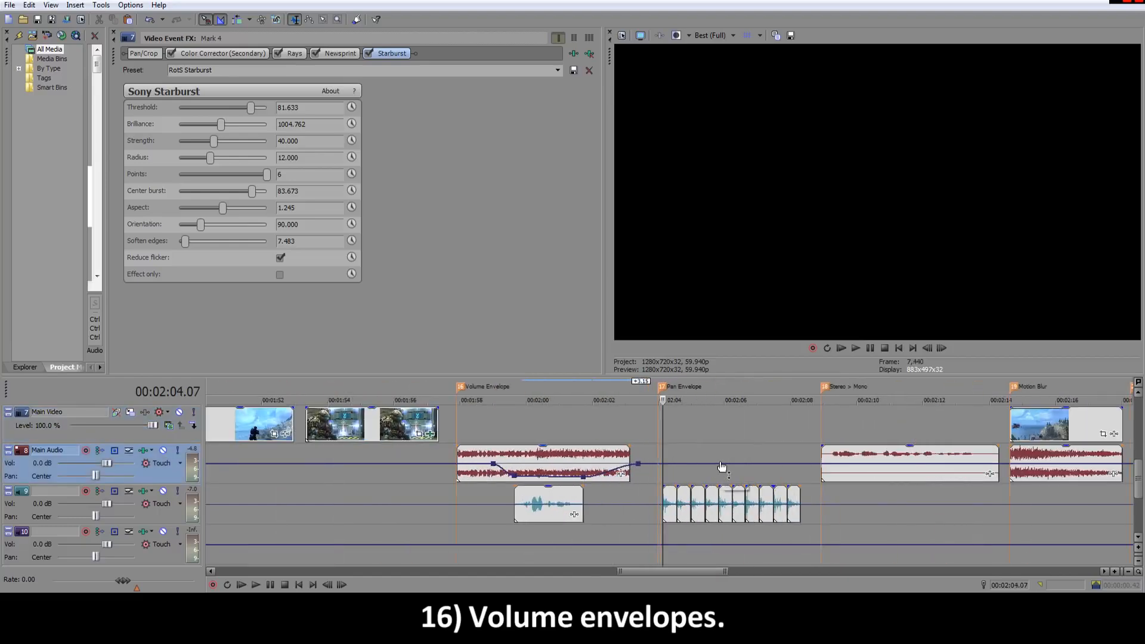
key("p")
left_click(672, 499)
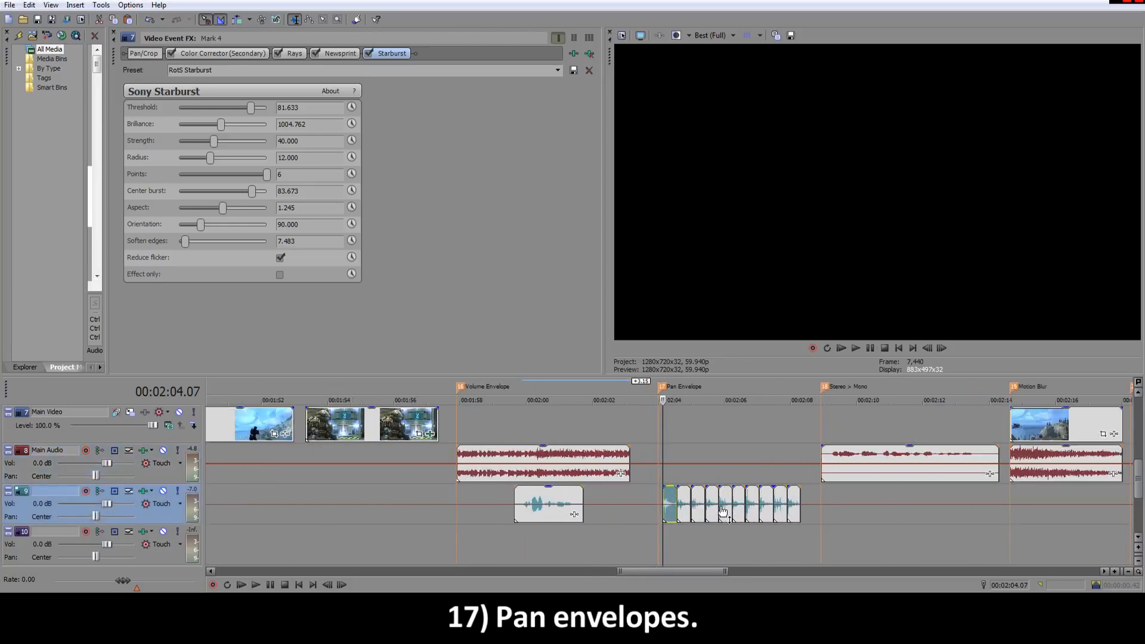
Step: Add pan envelope points on track 9 just before the first and just after the last short clip in the row
scroll(672, 498, "up", 1)
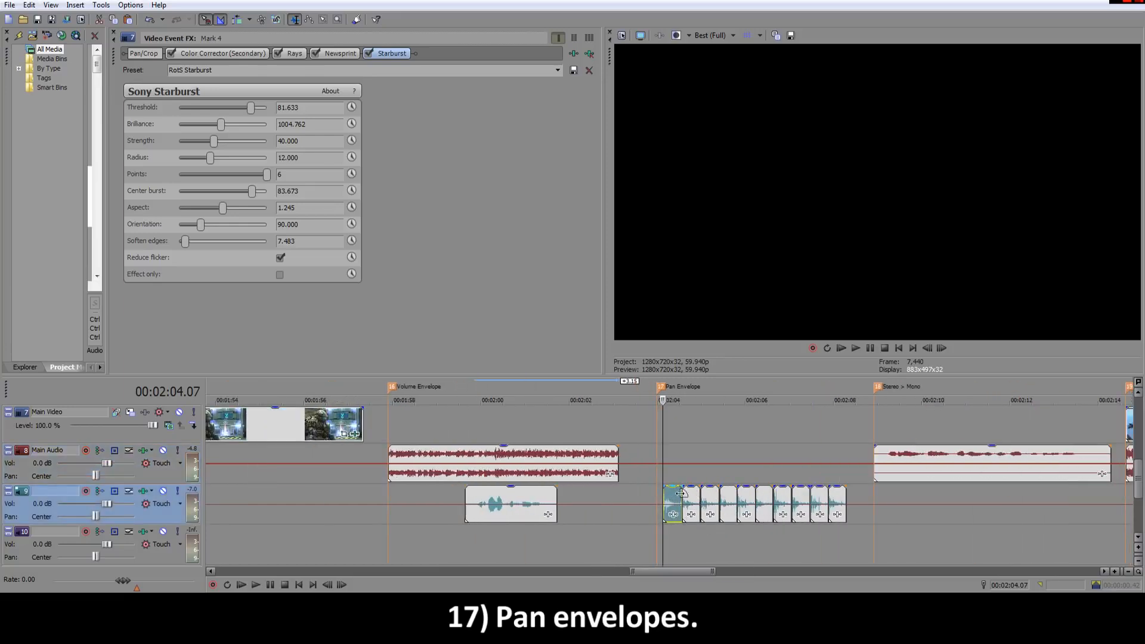
double_click(655, 505)
double_click(858, 504)
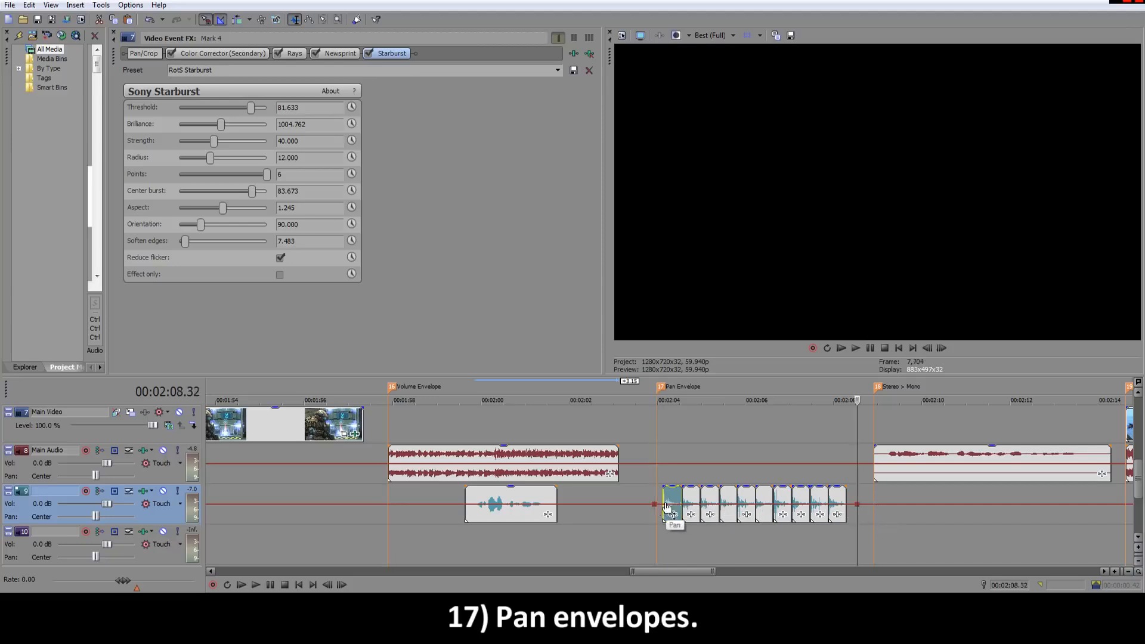
Step: Play the row of short clips from its start to hear it without any panning
left_click(669, 479)
scroll(693, 488, "right", 1)
mouse_move(663, 478)
left_mouse_down()
mouse_move(734, 478)
mouse_move(639, 478)
mouse_move(657, 484)
left_mouse_up()
key("space")
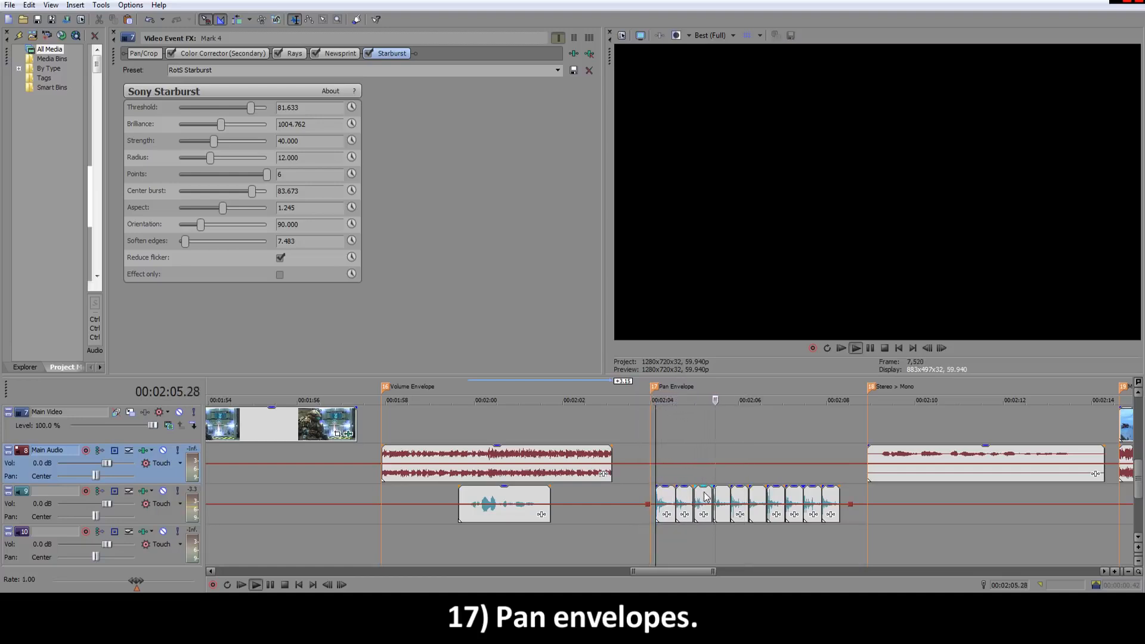
key("space")
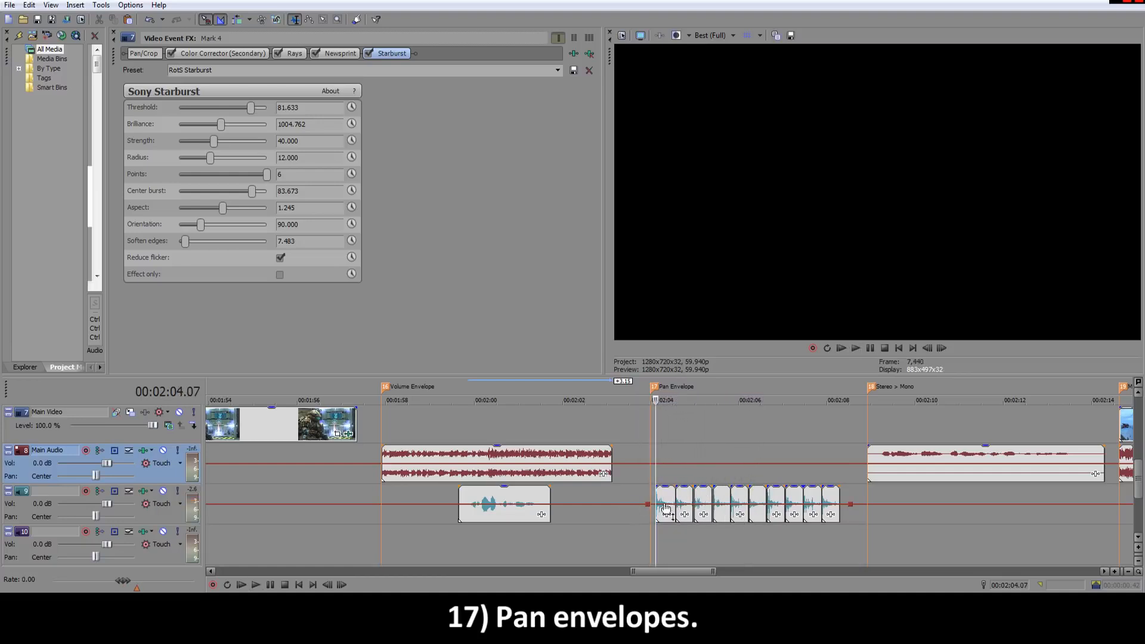
Step: Shape track 9's pan envelope with a raised point at the first short clip and a lowered point at the last one
left_click_drag(656, 506, 657, 493)
left_click(819, 508)
left_click_drag(840, 505, 842, 523)
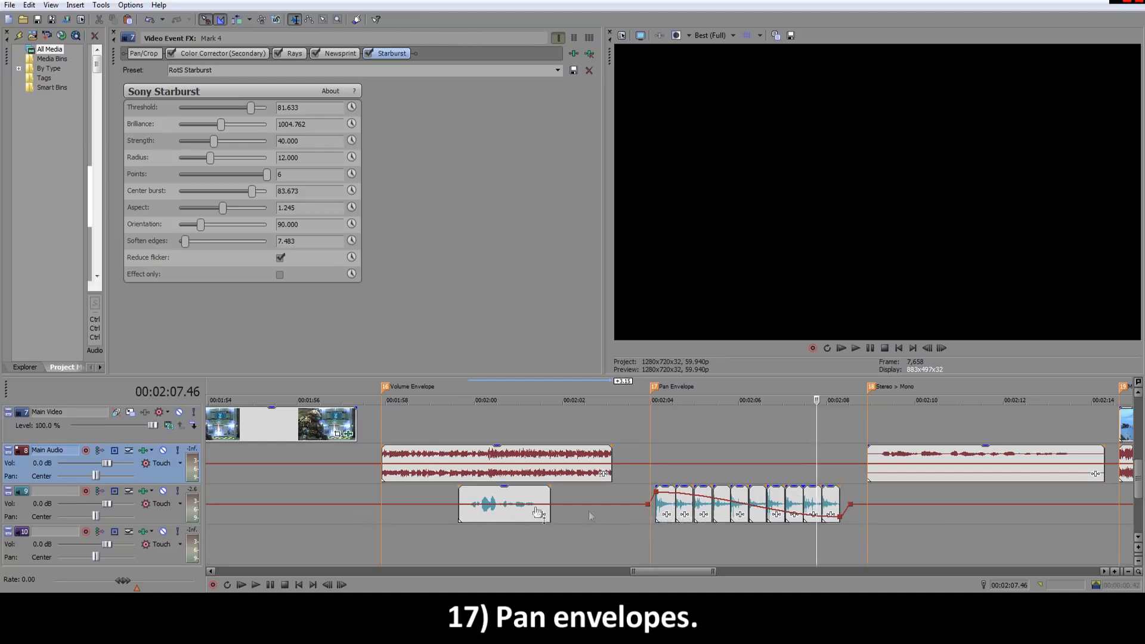
Step: Play the panned clips from the Pan Envelope marker and set the long sloping pan segment to Linear Fade
left_click(651, 489)
key("space")
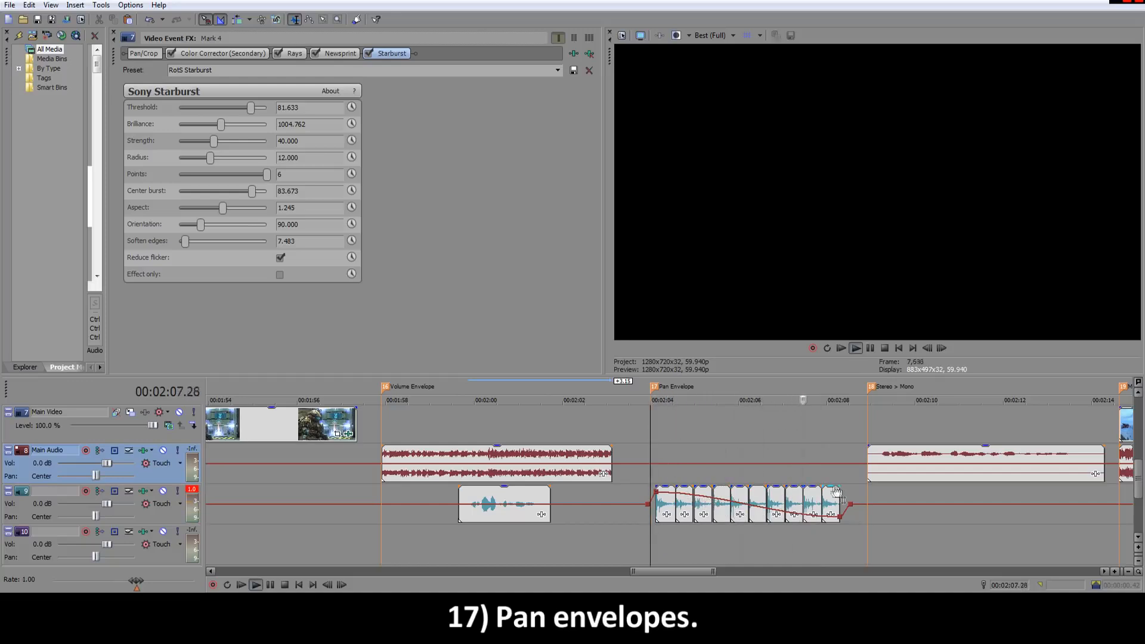
key("space")
right_click(720, 506)
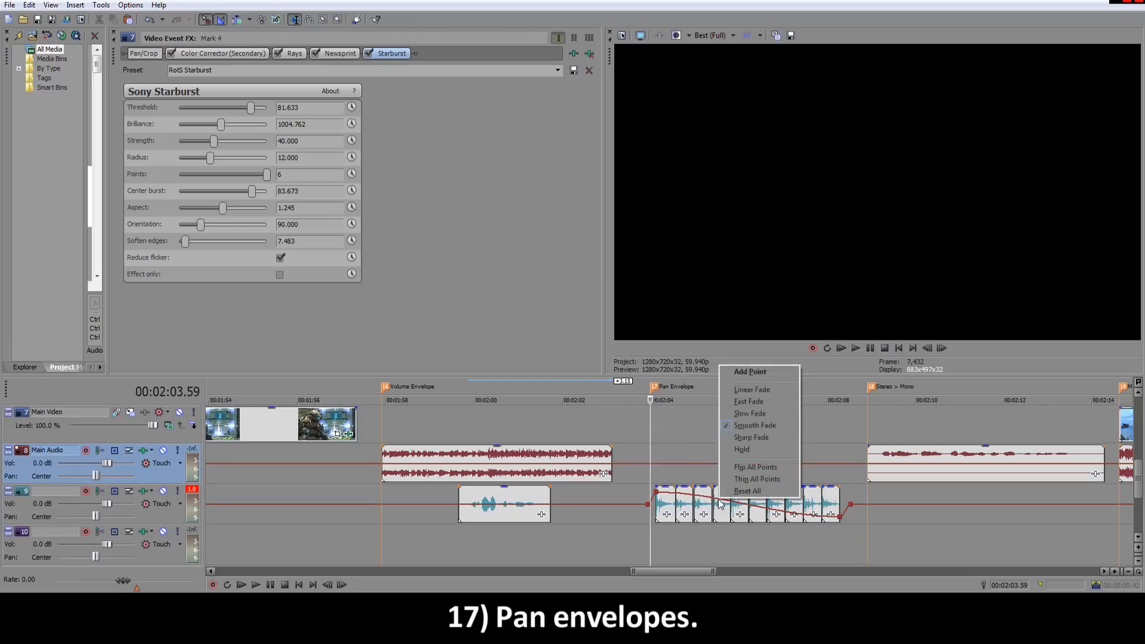
left_click(749, 389)
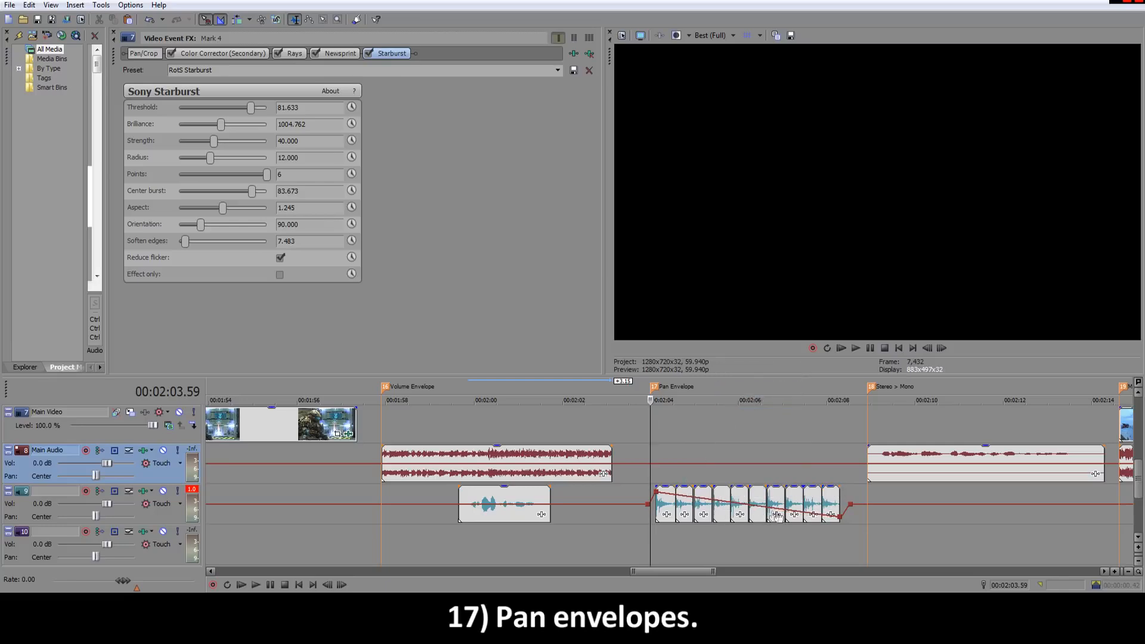
Step: Go to the Stereo > Mono section and hide the pan envelopes on the audio tracks
left_click(933, 489)
scroll(933, 488, "down", 1)
scroll(804, 504, "up", 2)
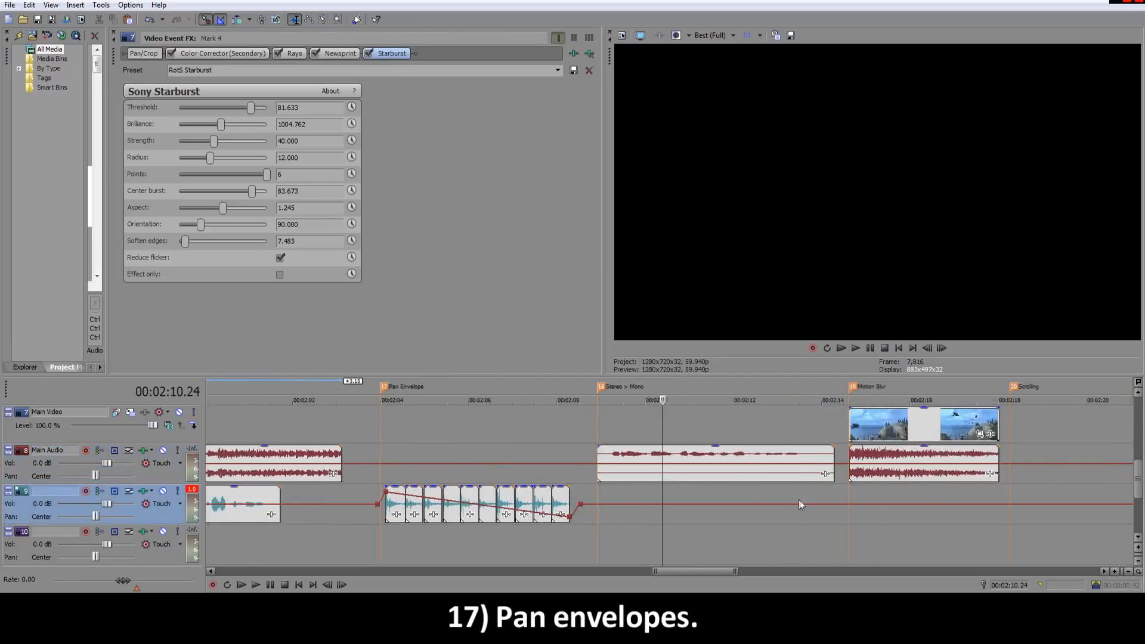
key("v")
key("v")
key("p")
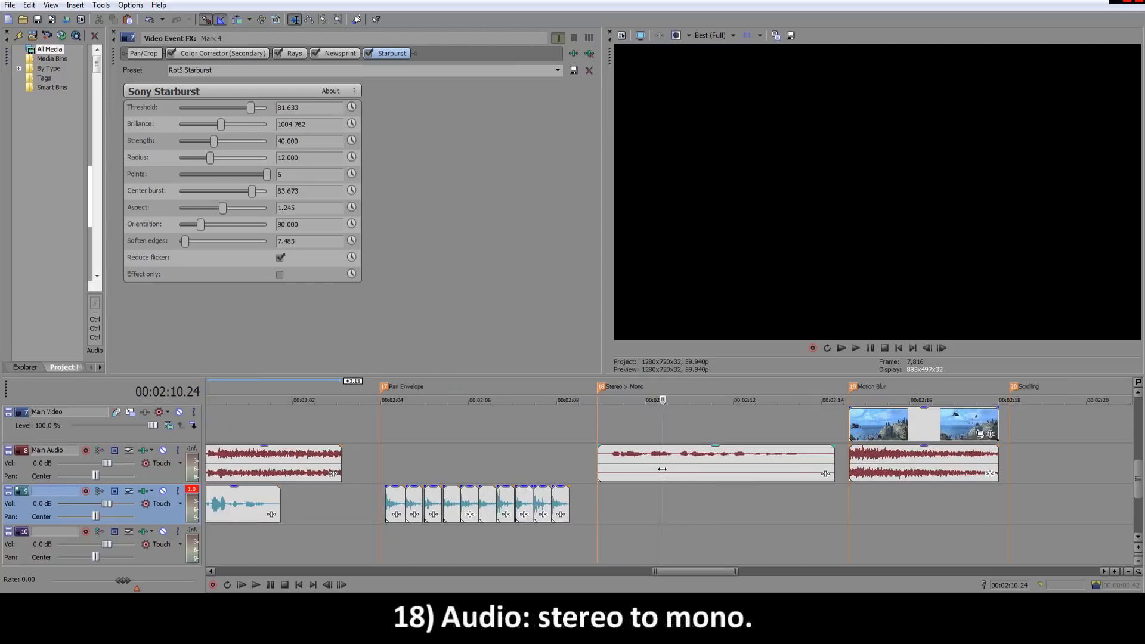
Step: Play the one-sided voice clip from its start at the Stereo > Mono marker
left_click_drag(662, 469, 600, 472)
key("space")
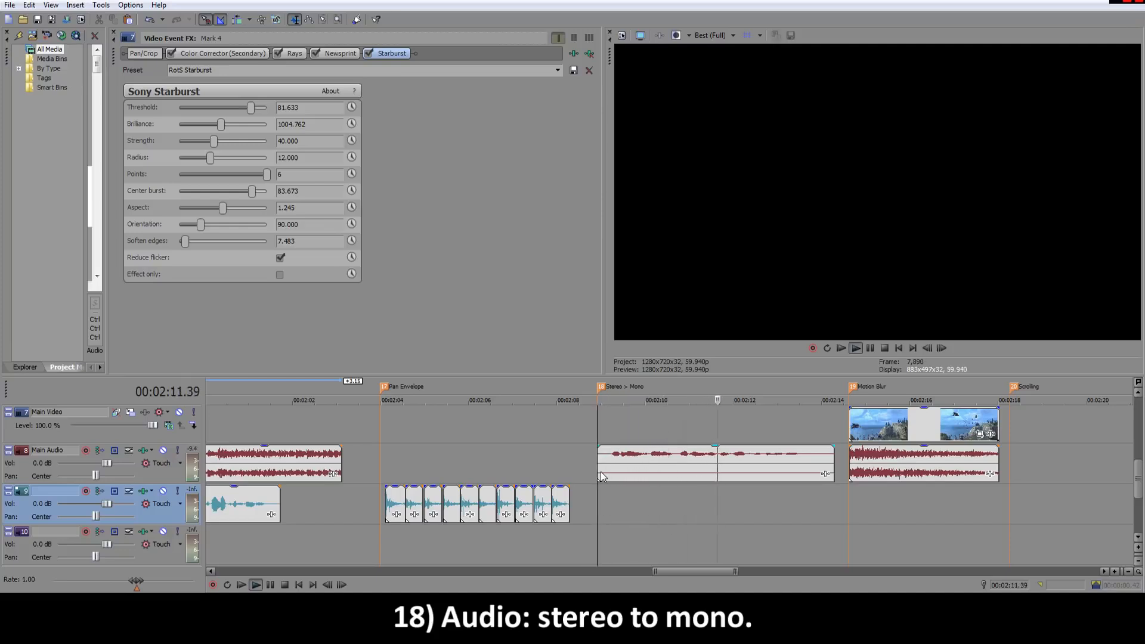
key("space")
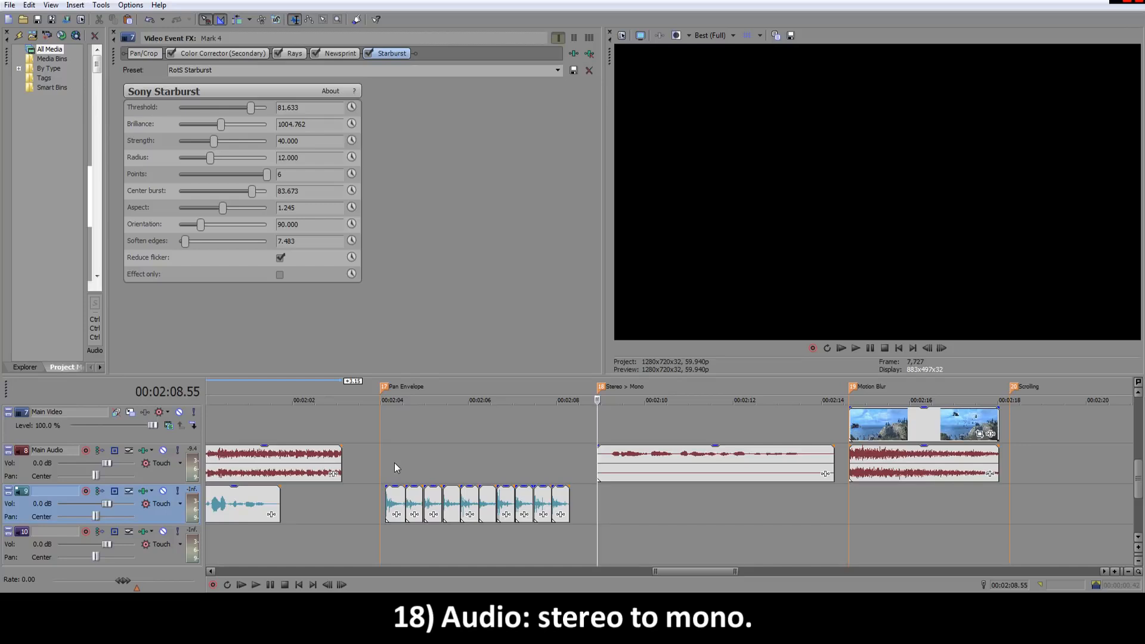
Step: Set the channels of the voice clip at the Stereo > Mono marker to Combine
left_click(611, 500)
mouse_move(612, 500)
left_mouse_down()
mouse_move(738, 493)
mouse_move(597, 490)
left_mouse_up()
right_click(615, 456)
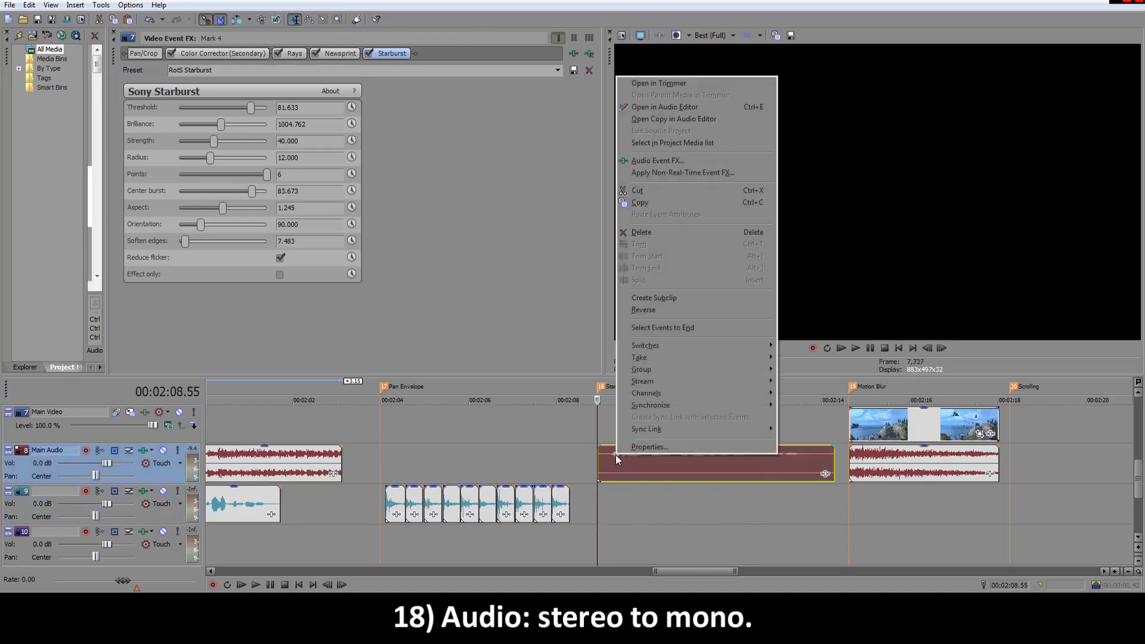
mouse_move(661, 392)
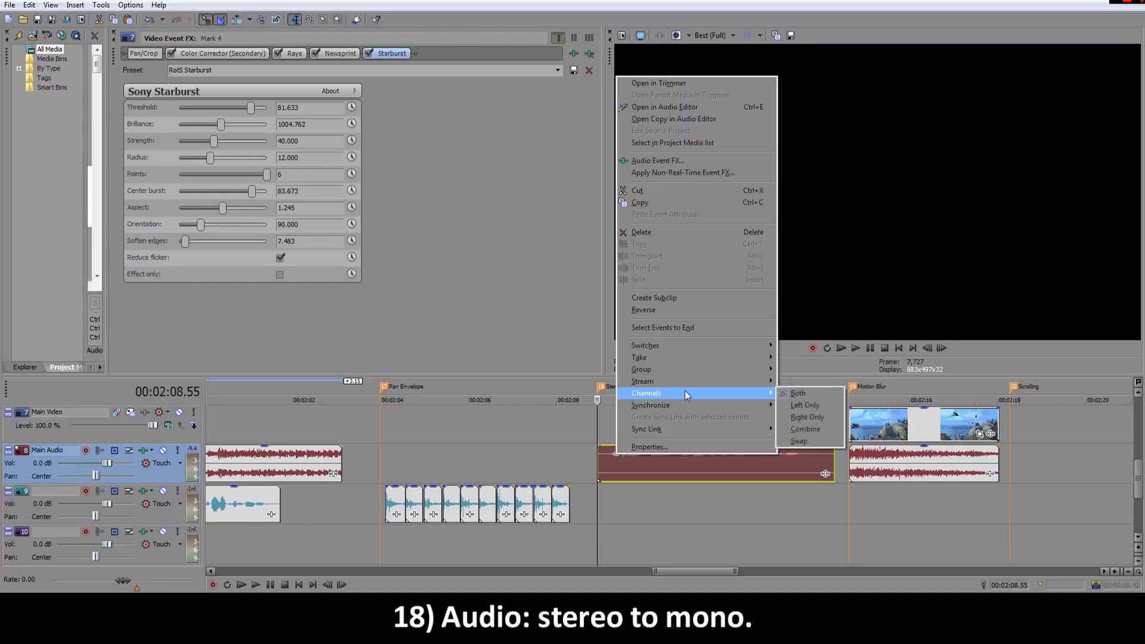
left_click(804, 427)
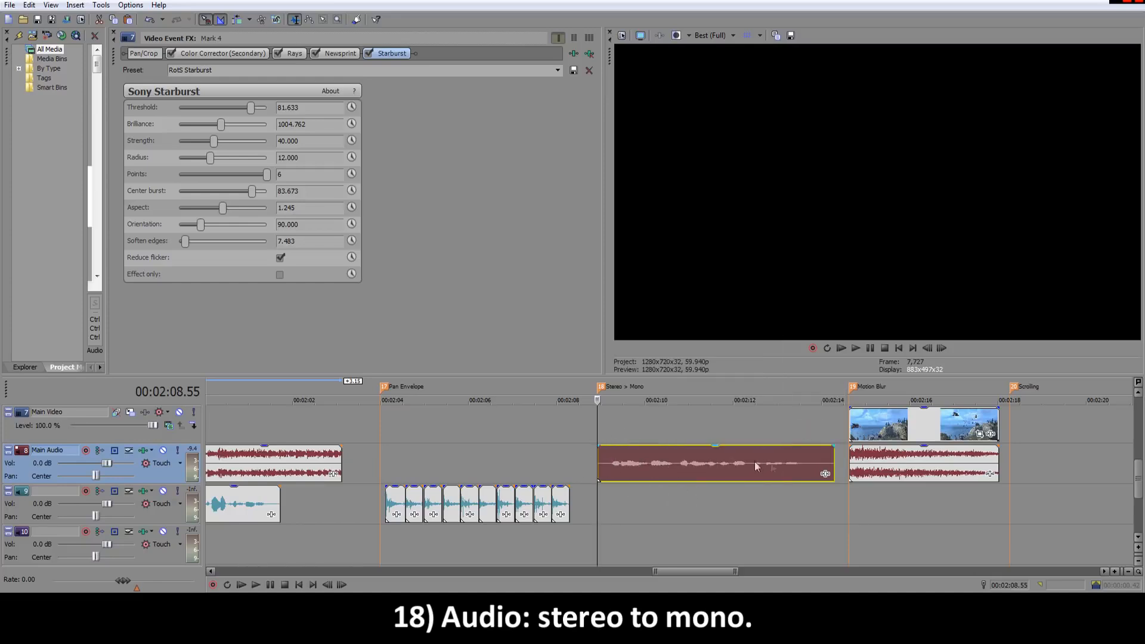
Step: Play the voice clip with its combined channels and undo the channel change
key("space")
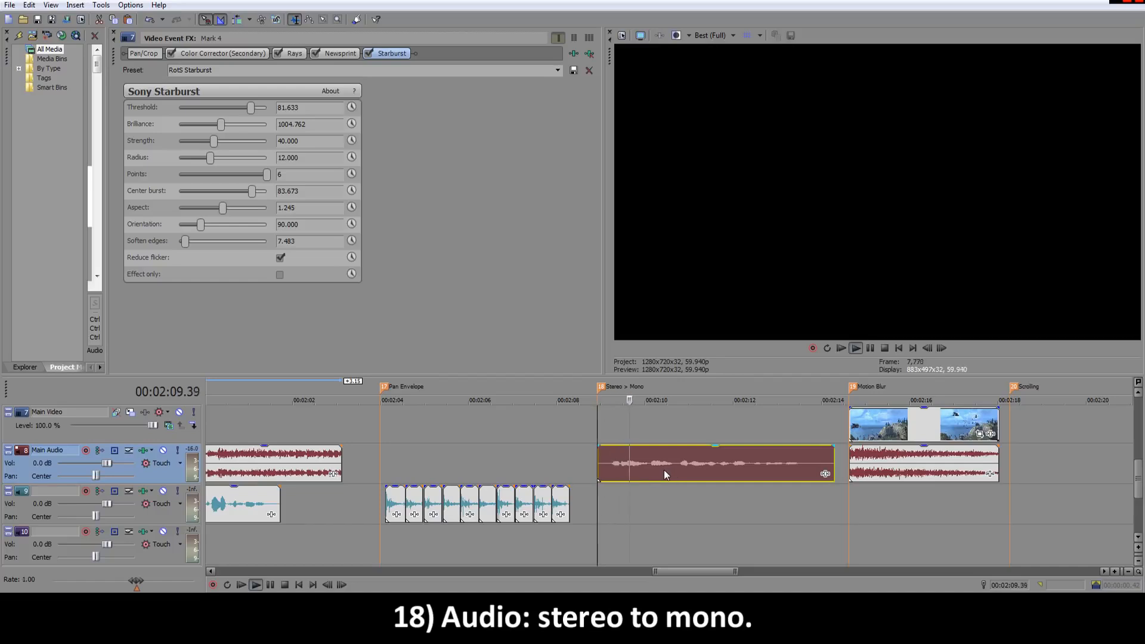
key("space")
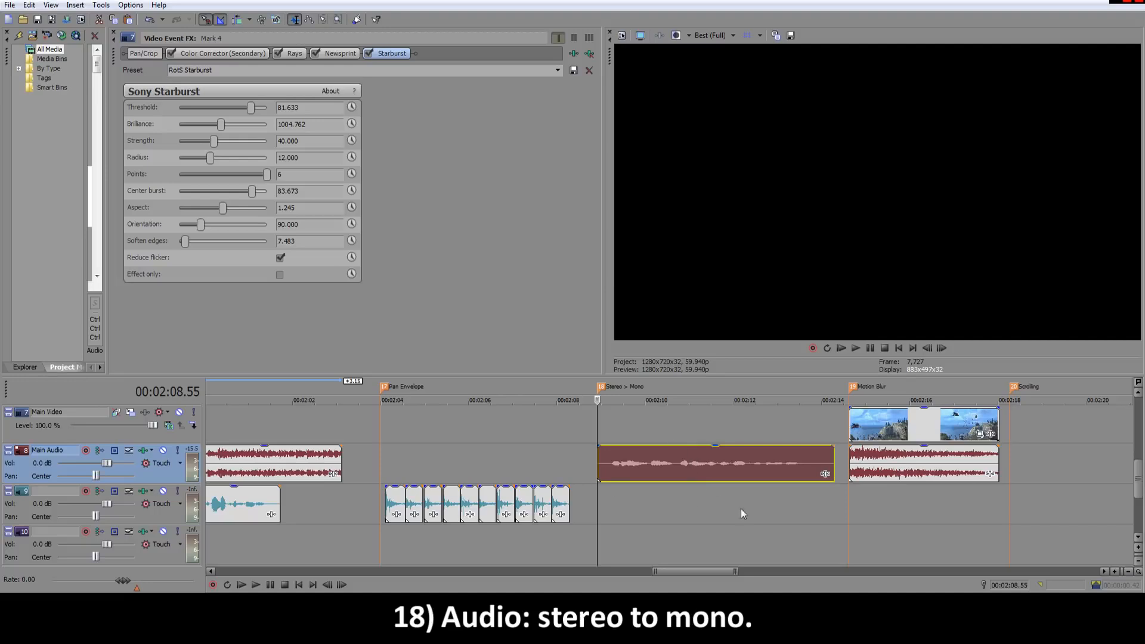
key("ctrl+z")
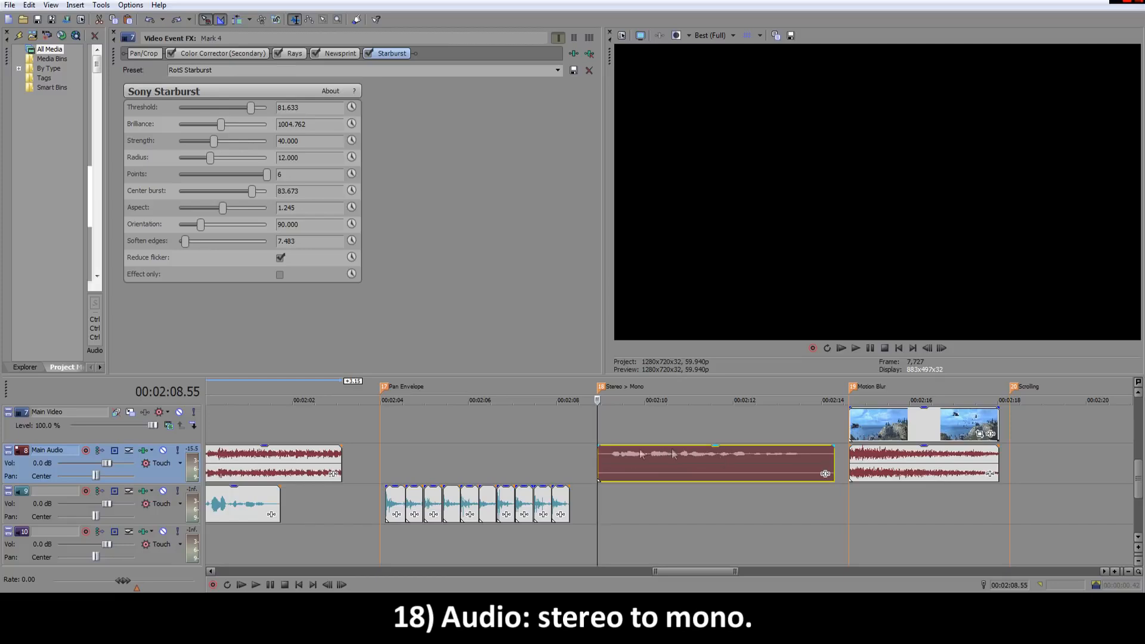
Step: Try the Pan audio effect on the voice clip with the pan at 74.4 %, and remove the effect
left_click(826, 475)
double_click(451, 399)
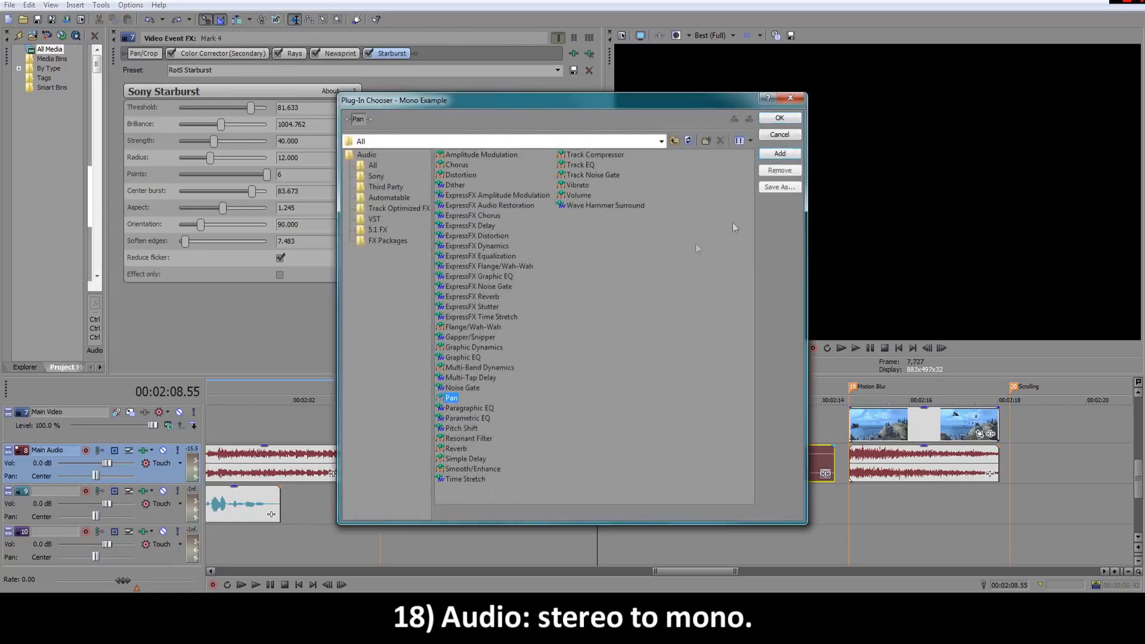
left_click(780, 118)
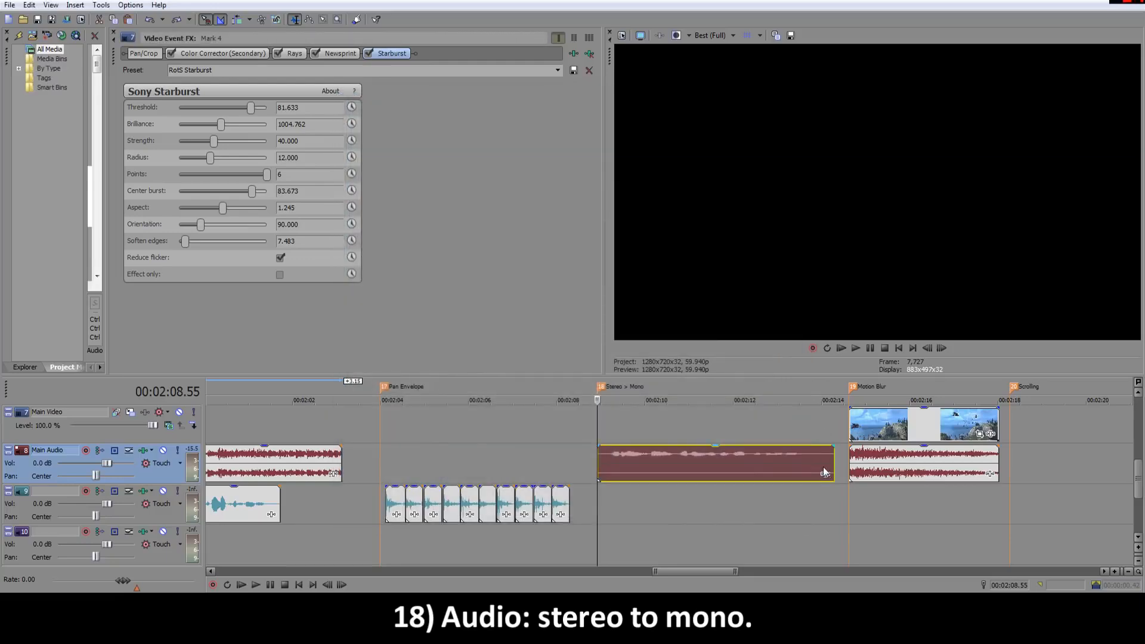
left_click(826, 475)
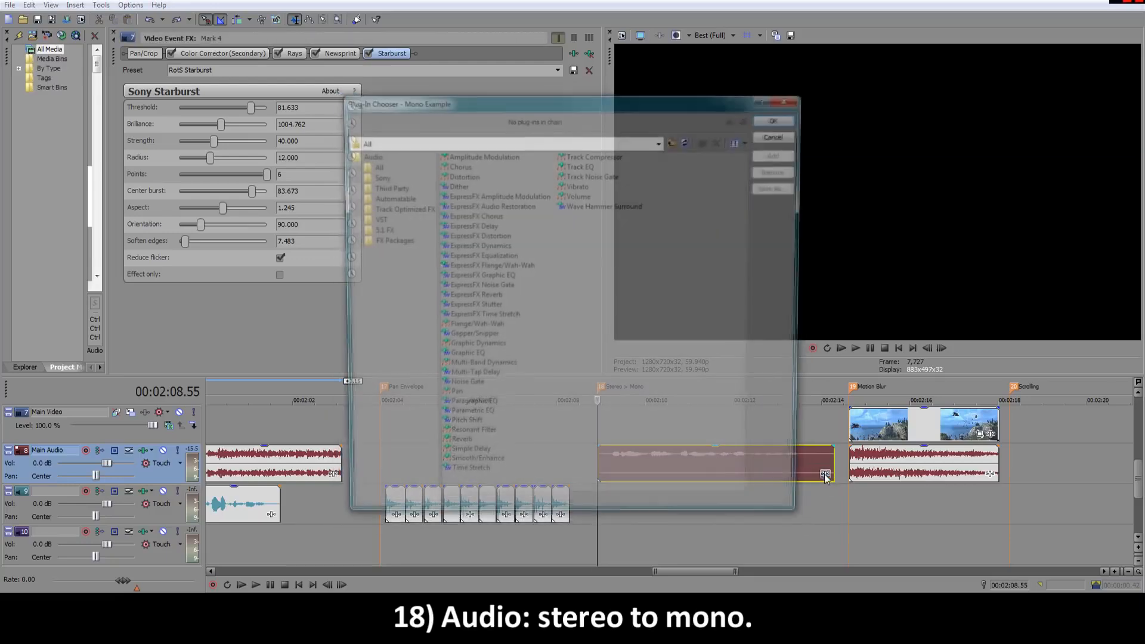
double_click(451, 399)
left_click(780, 119)
left_click_drag(466, 134, 526, 139)
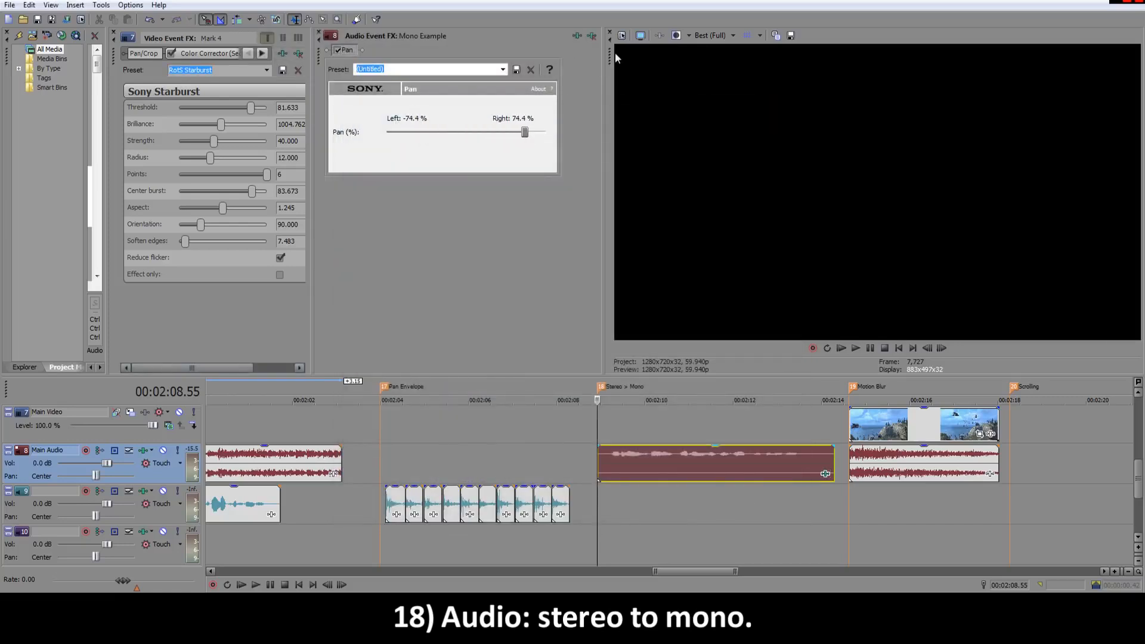
left_click(588, 39)
Step: Set the channels of the voice clip at the Stereo > Mono marker to Left Only
right_click(662, 465)
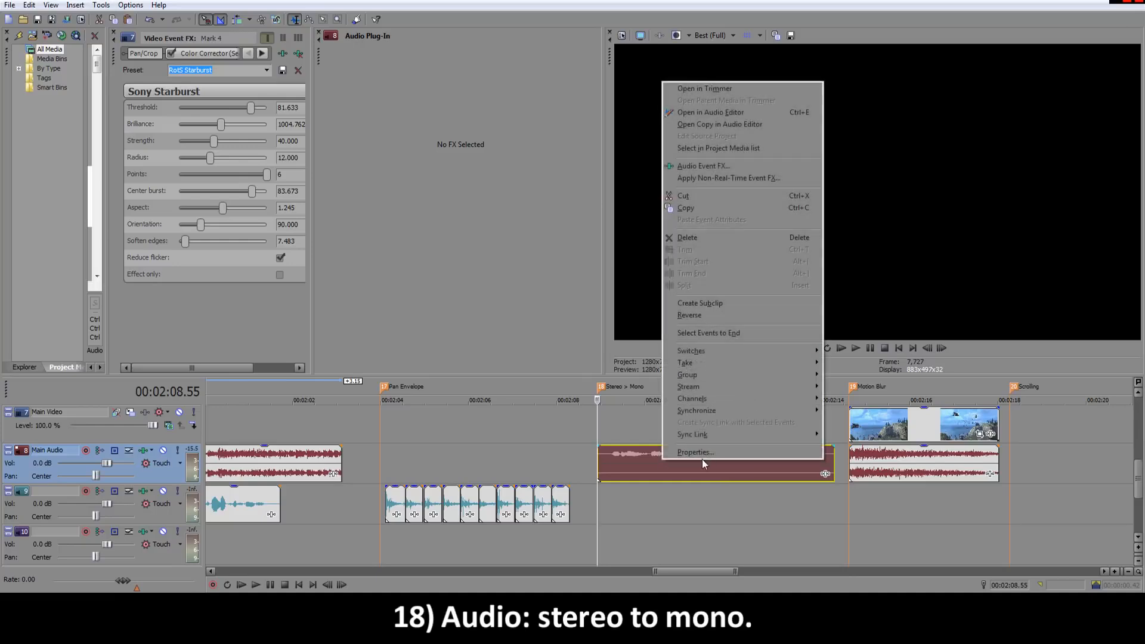
mouse_move(734, 399)
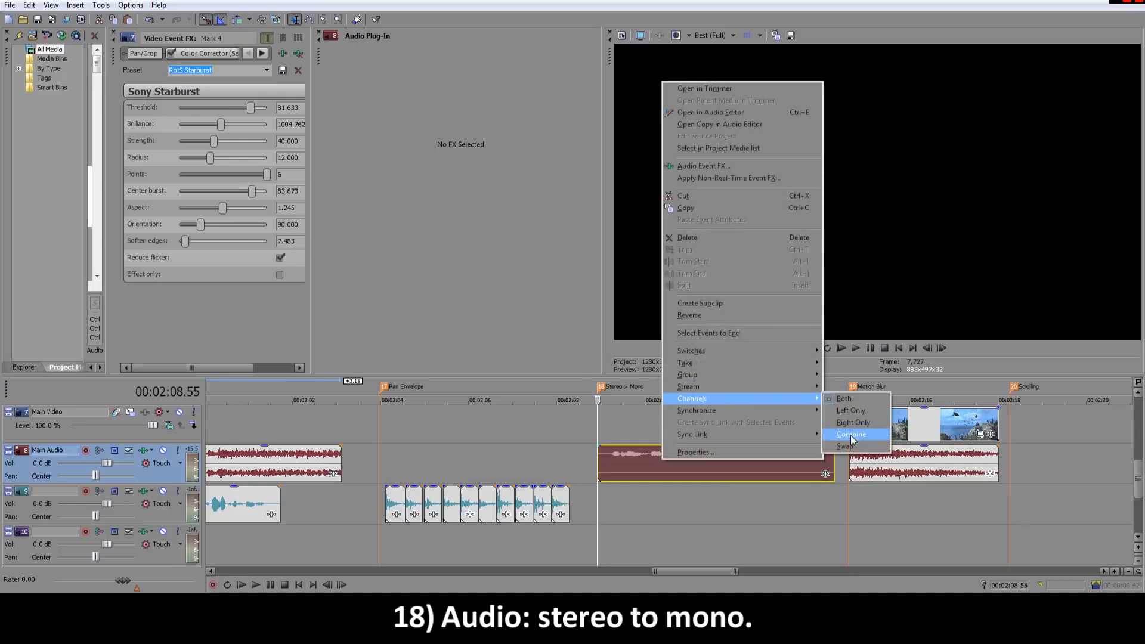
left_click(850, 412)
Step: Place the cursor at the Motion Blur marker and bring the area below the last track into view
left_click(857, 502)
scroll(733, 512, "down", 2)
scroll(732, 507, "up", 2)
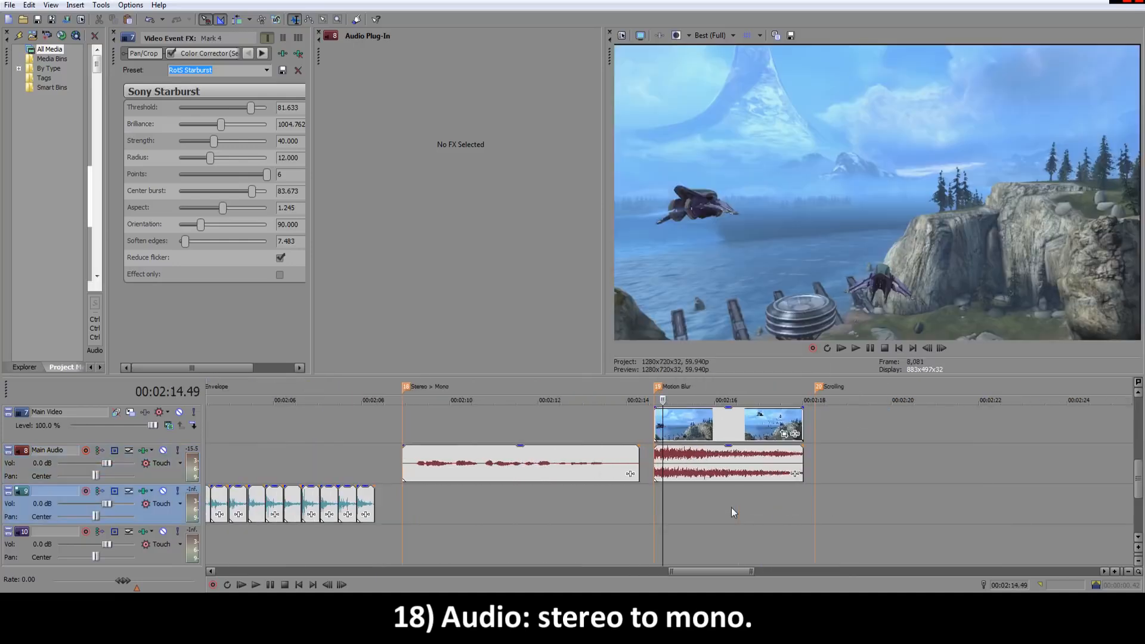
left_click(652, 509)
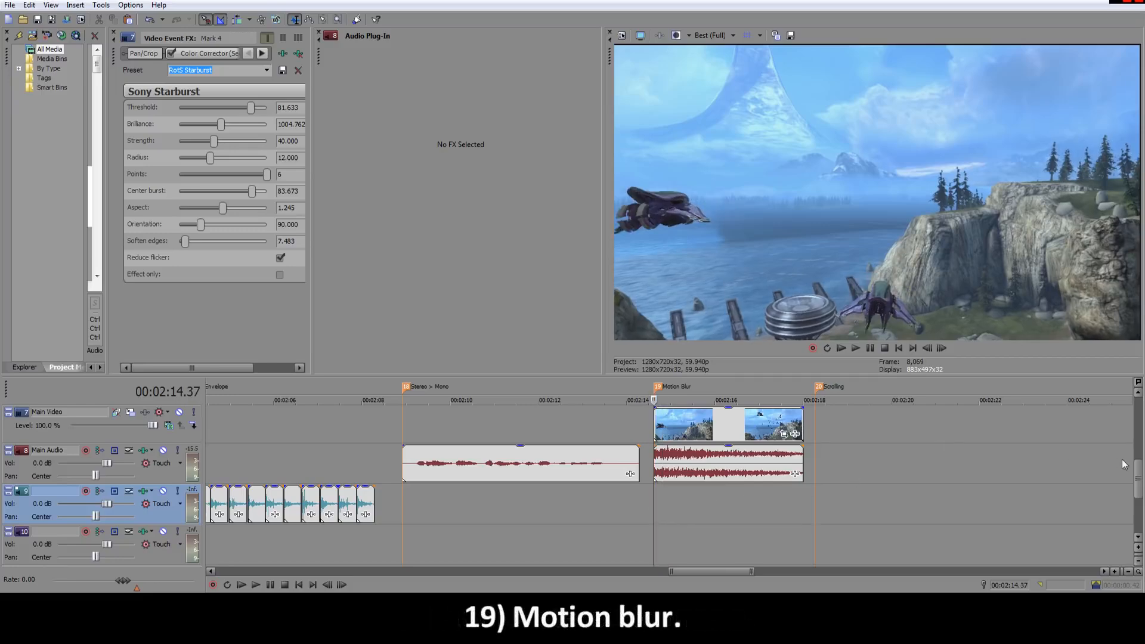
left_click_drag(1138, 476, 1141, 500)
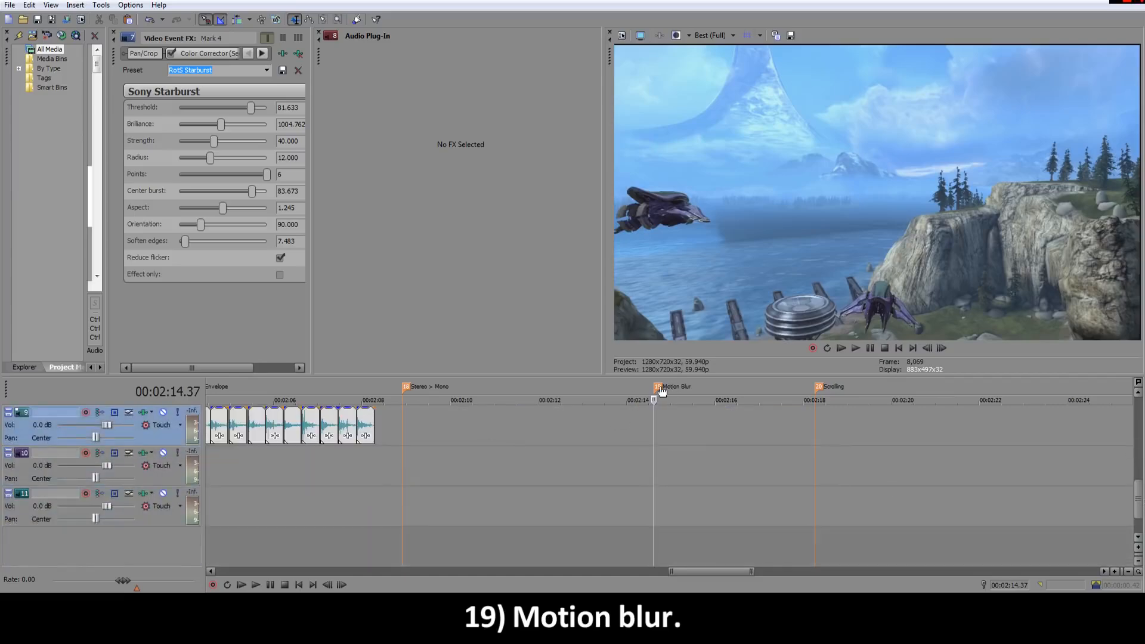
Step: Close the audio plug-in and video event FX windows, and show the video bus track
left_click(318, 32)
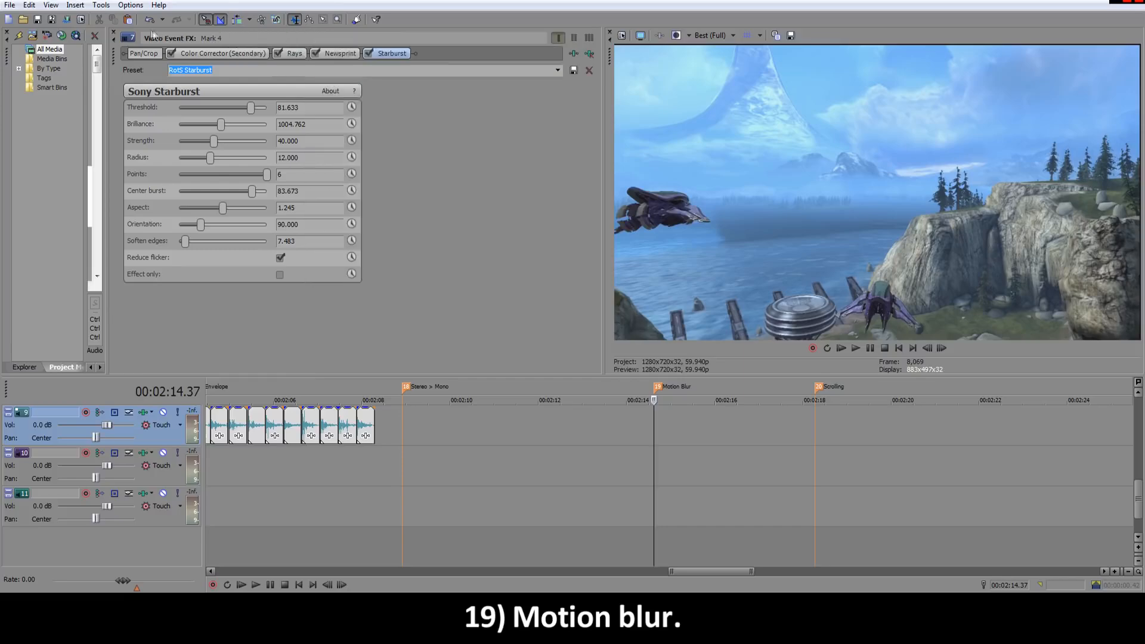
left_click(115, 31)
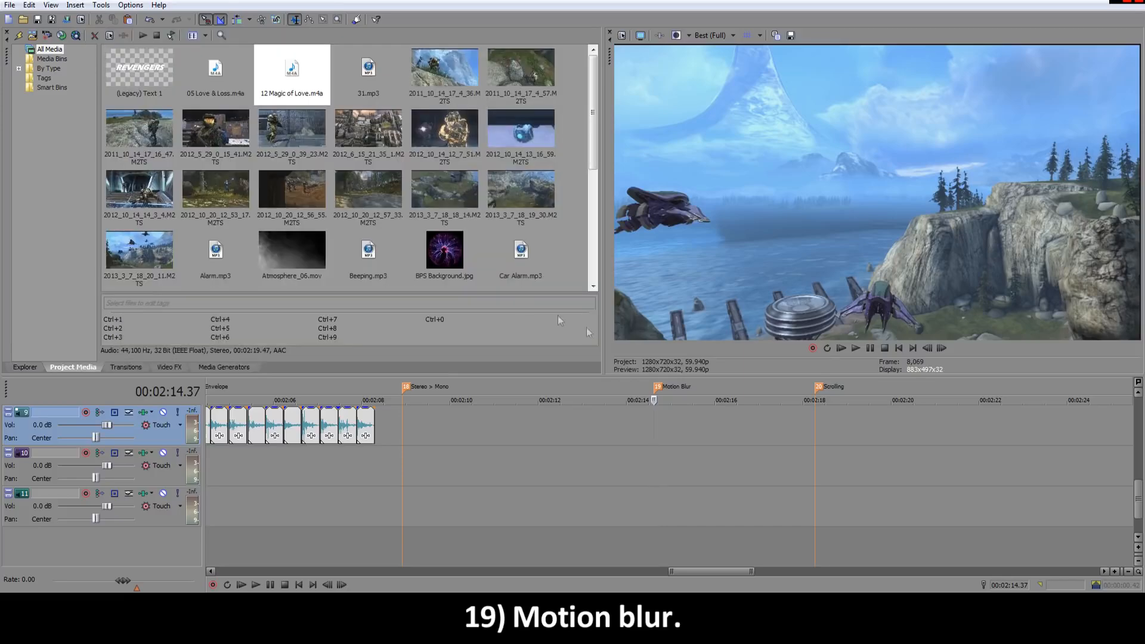
left_click(52, 5)
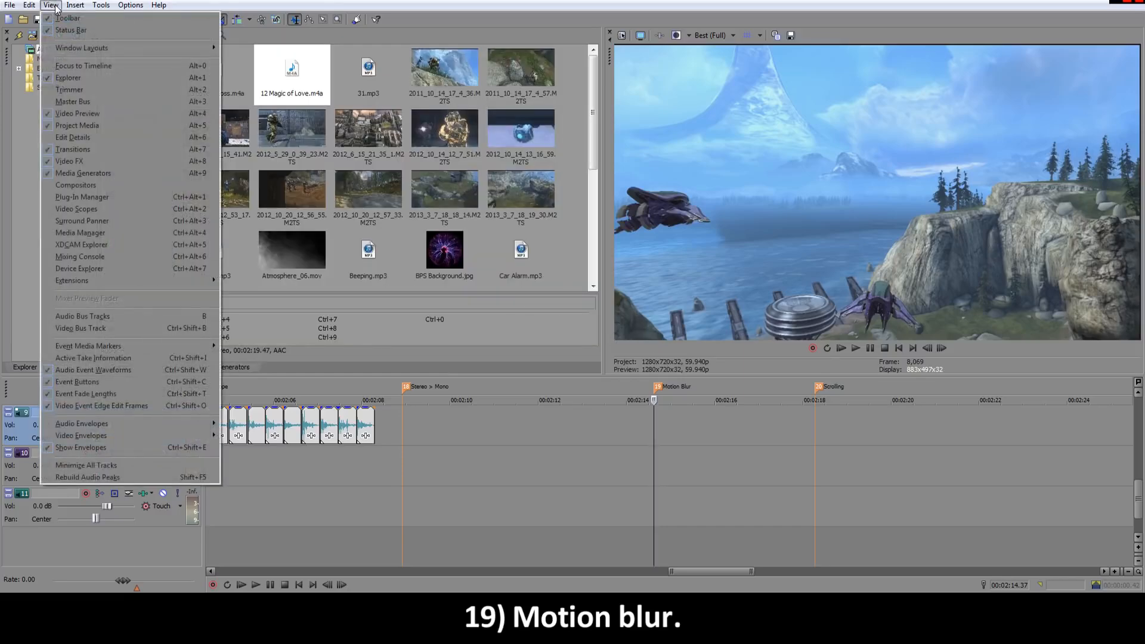
left_click(102, 329)
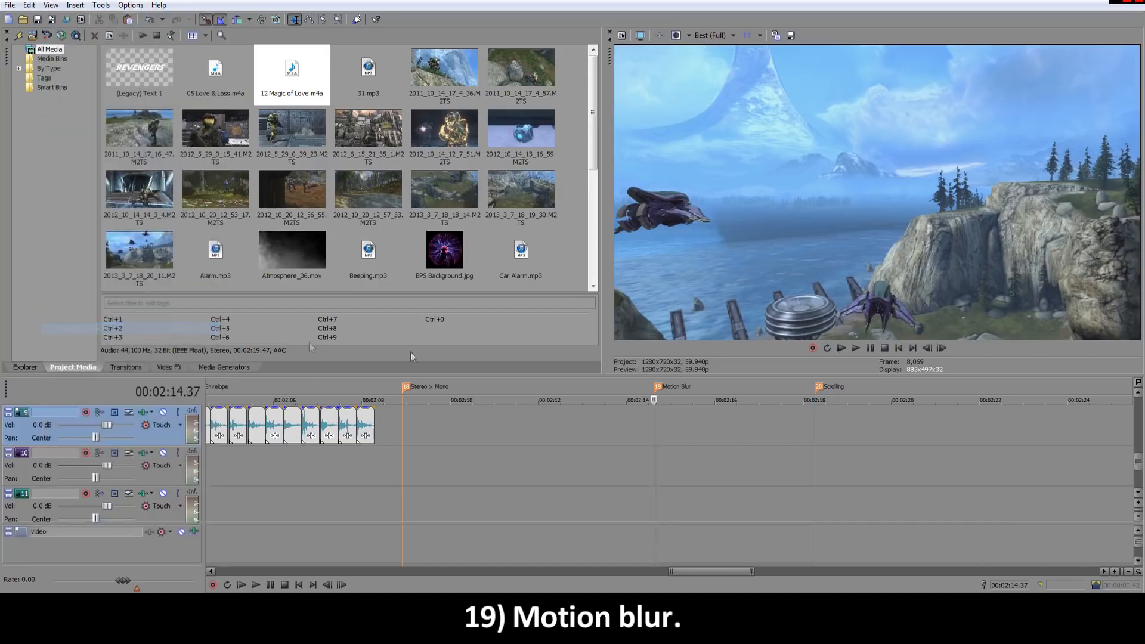
Step: Insert a Motion Blur Amount envelope on the video bus track
left_click_drag(1135, 465, 1141, 454)
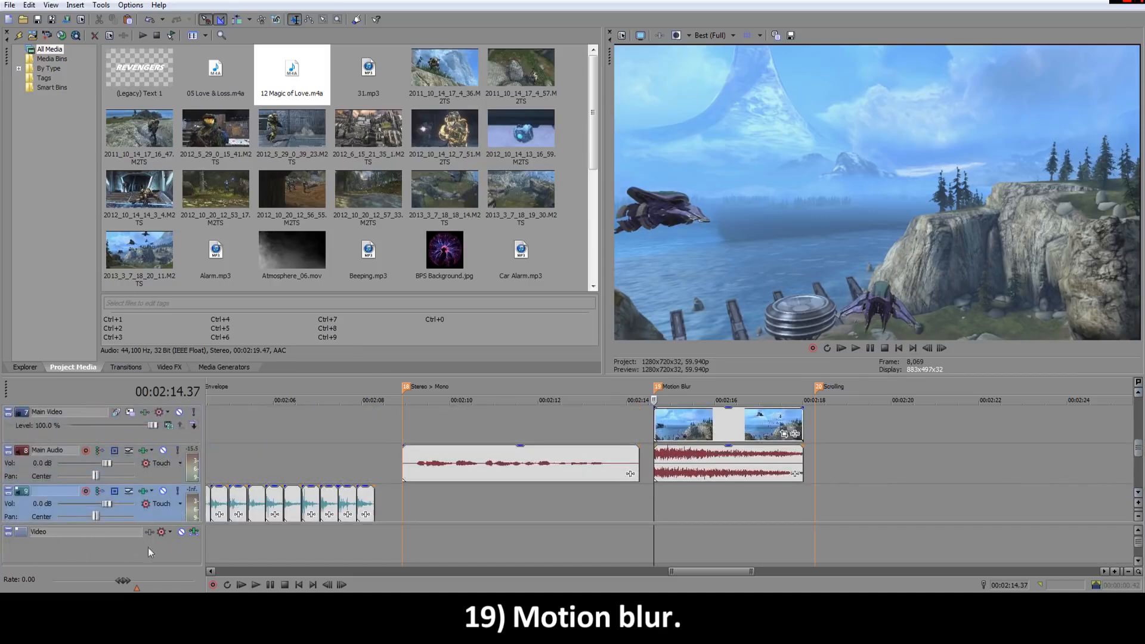
right_click(81, 547)
mouse_move(95, 555)
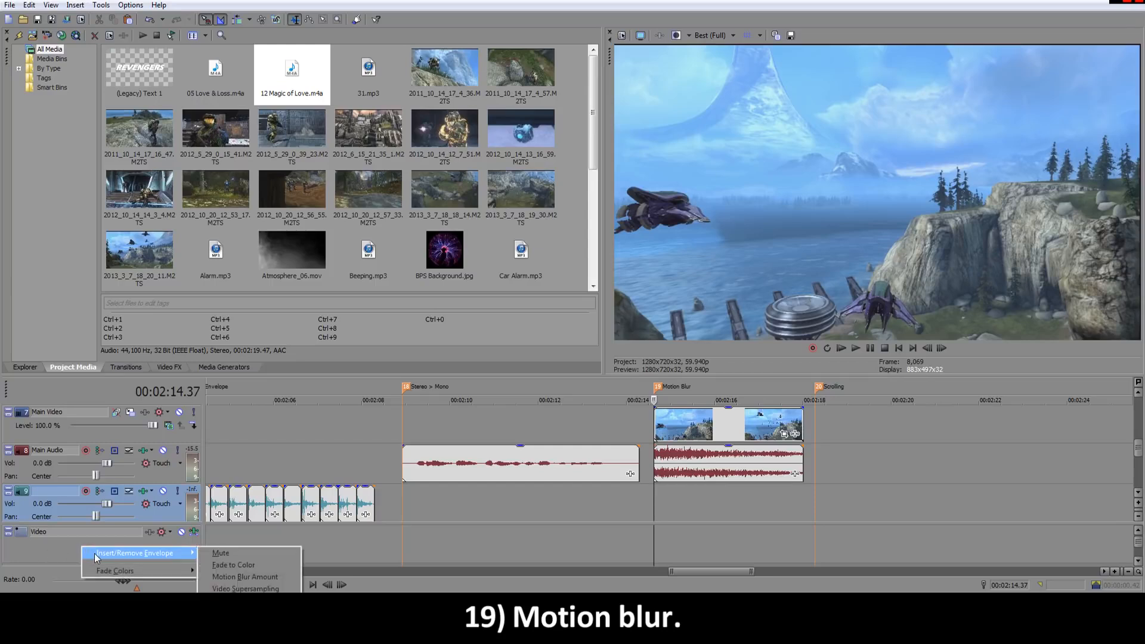
left_click(256, 579)
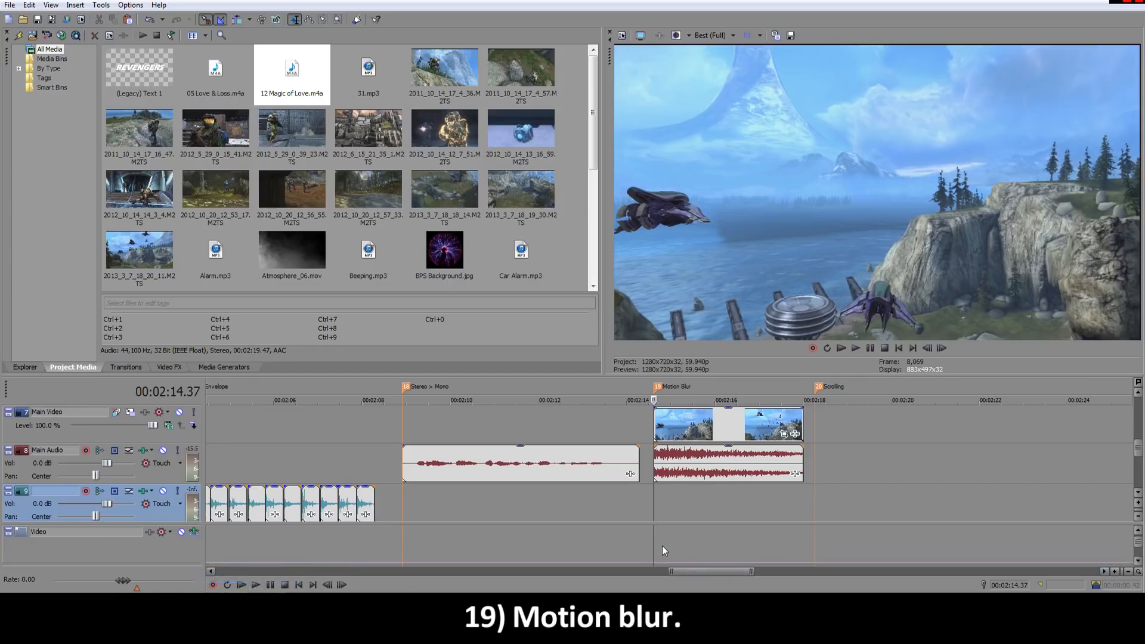
Step: Add motion blur envelope points at the Motion Blur marker and about 00:02:15.40, raise the second one, and preview the blur on the clip
left_click_drag(1140, 455, 1141, 464)
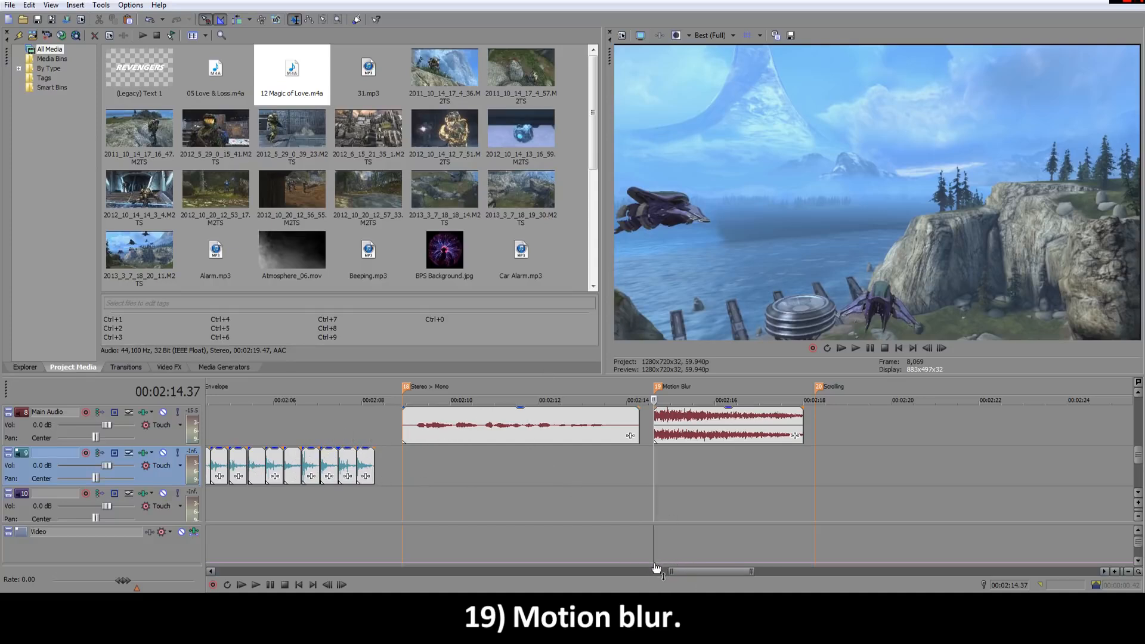
key("Right")
left_click(688, 564)
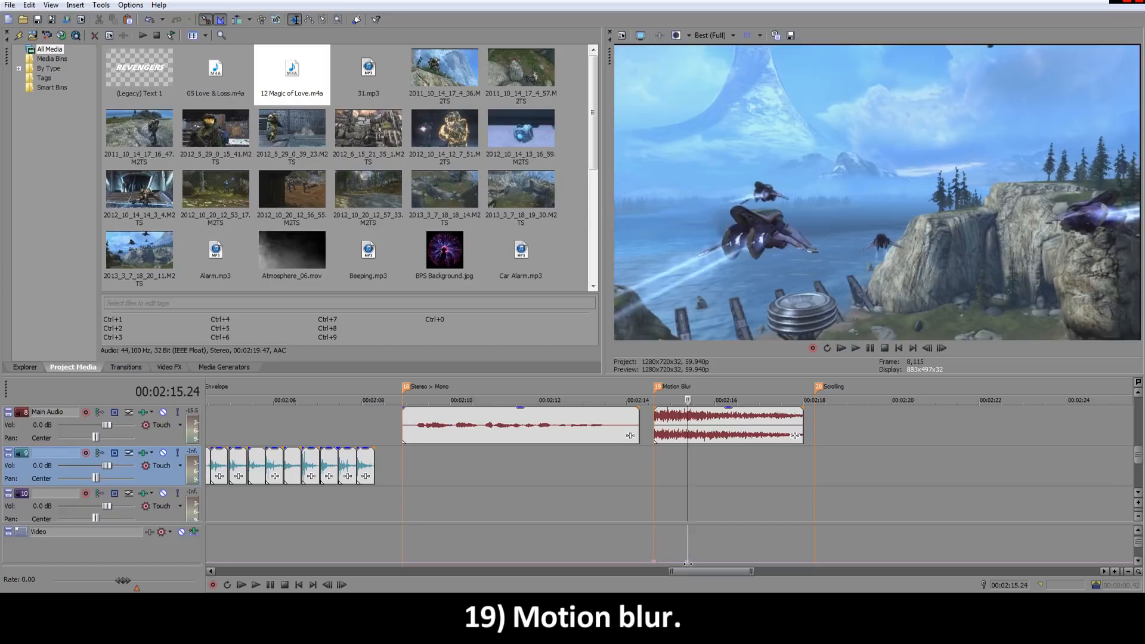
left_click_drag(689, 567, 701, 537)
mouse_move(688, 472)
left_mouse_down()
mouse_move(654, 473)
mouse_move(727, 469)
left_mouse_up()
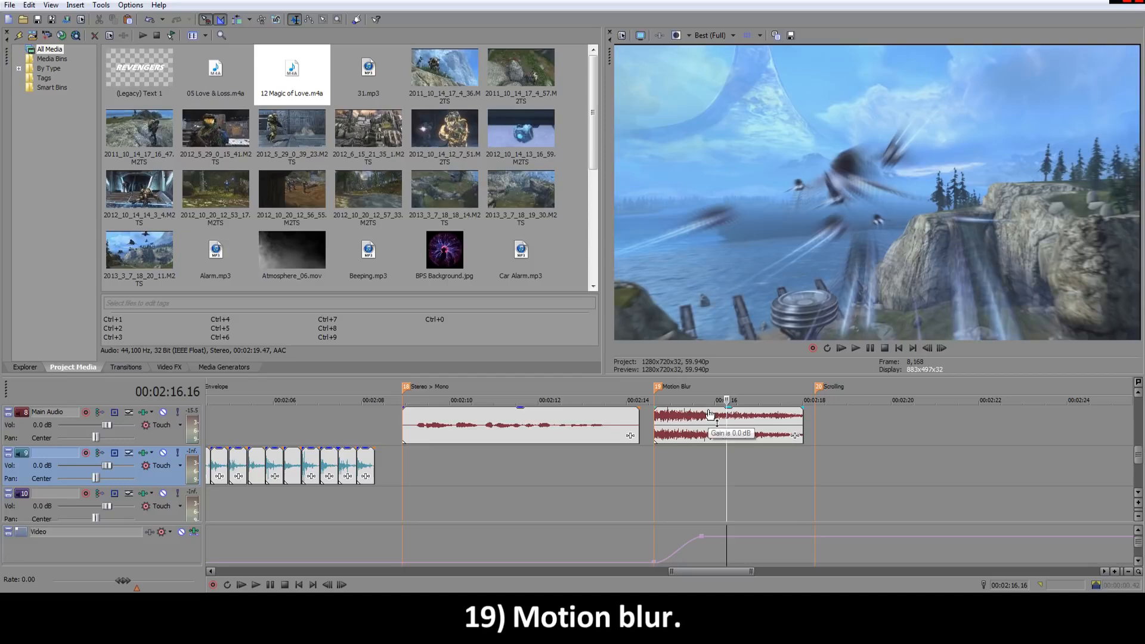
left_click_drag(727, 432, 701, 438)
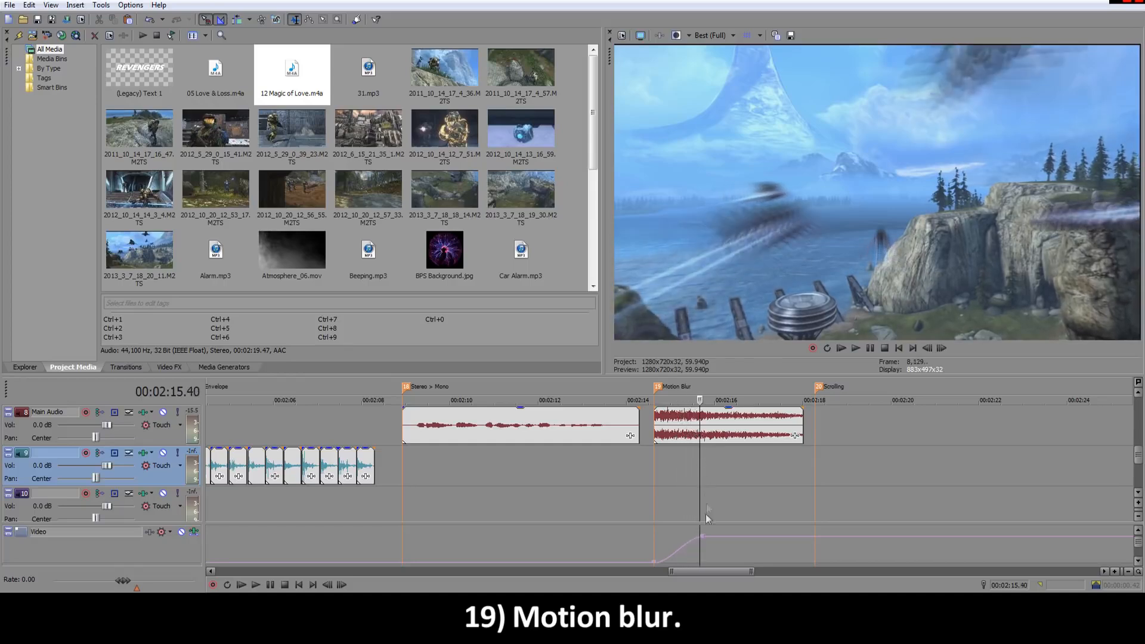
Step: Add a motion blur envelope point near the end of the clip and set the point at 00:02:18.16 to None
double_click(794, 536)
right_click(817, 540)
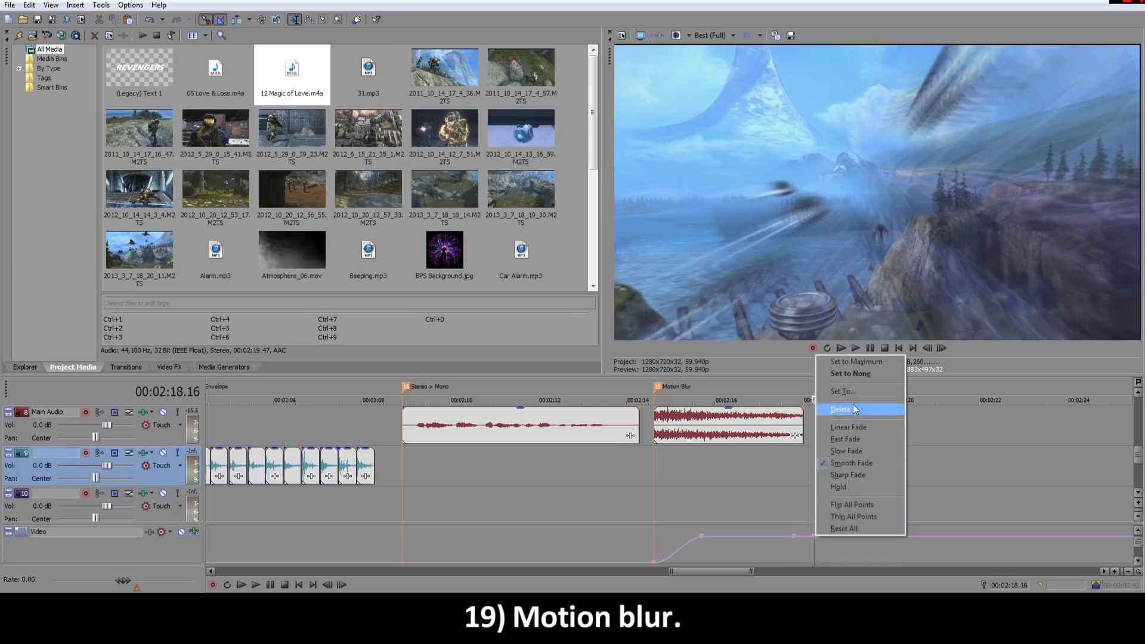
left_click(851, 374)
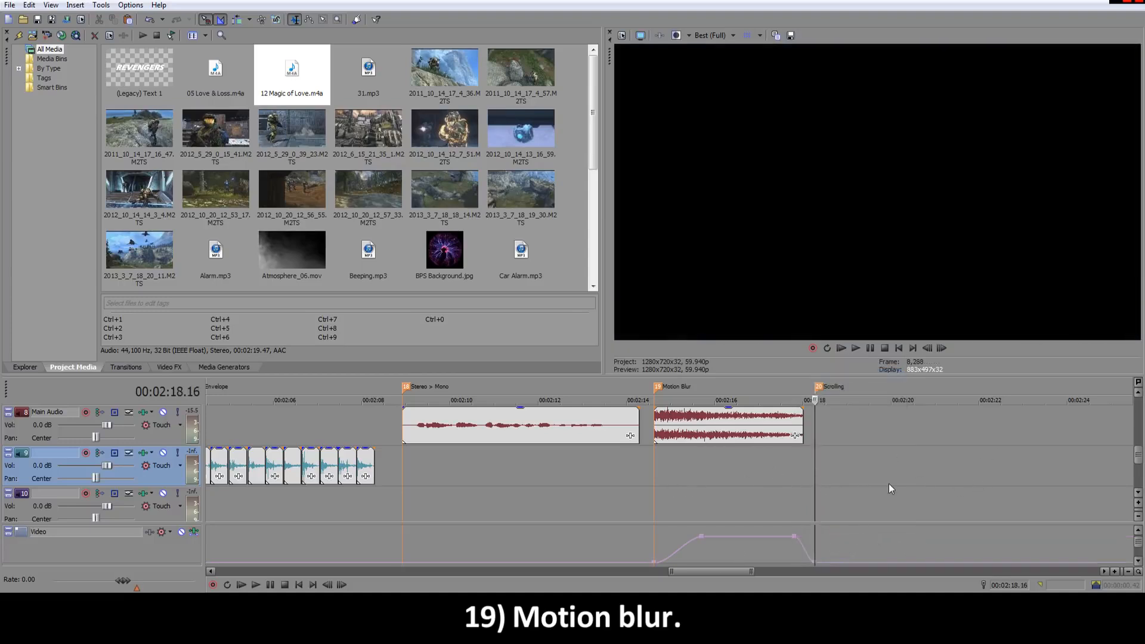
Step: Hide the video bus track and place the cursor at the Scrolling marker
scroll(877, 487, "down", 2)
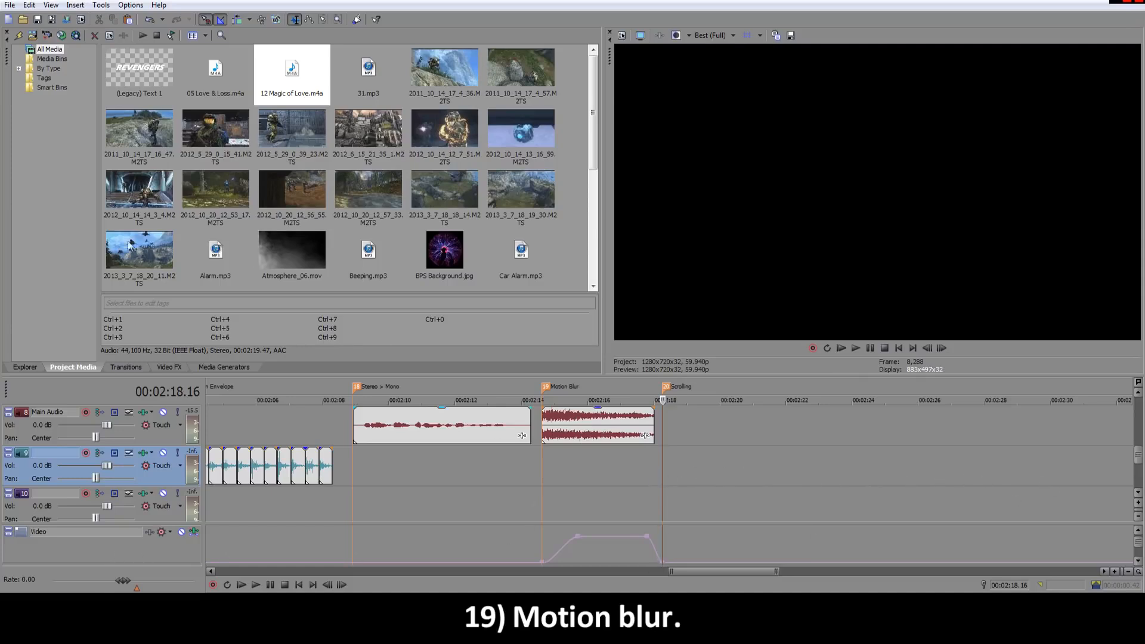
right_click(77, 560)
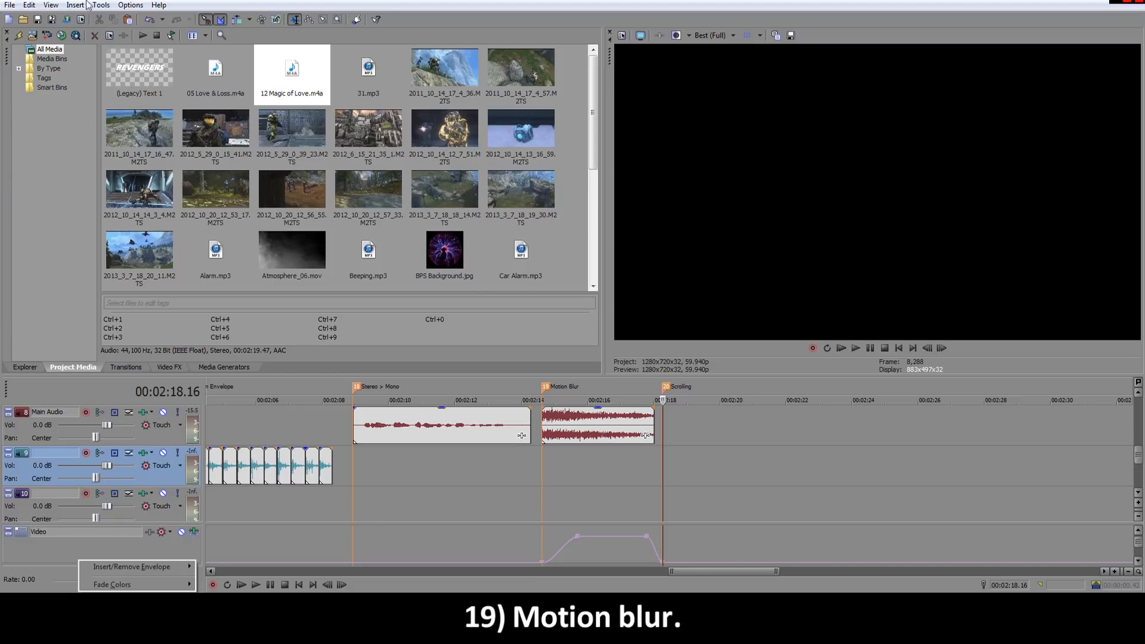
left_click(51, 6)
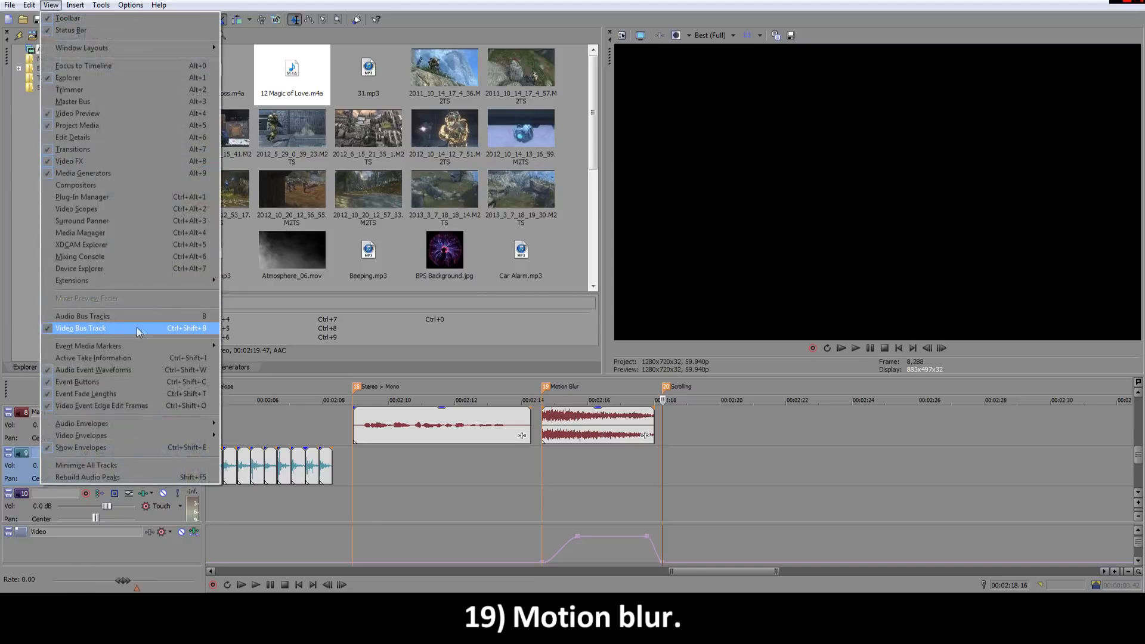
left_click(120, 328)
left_click(525, 479)
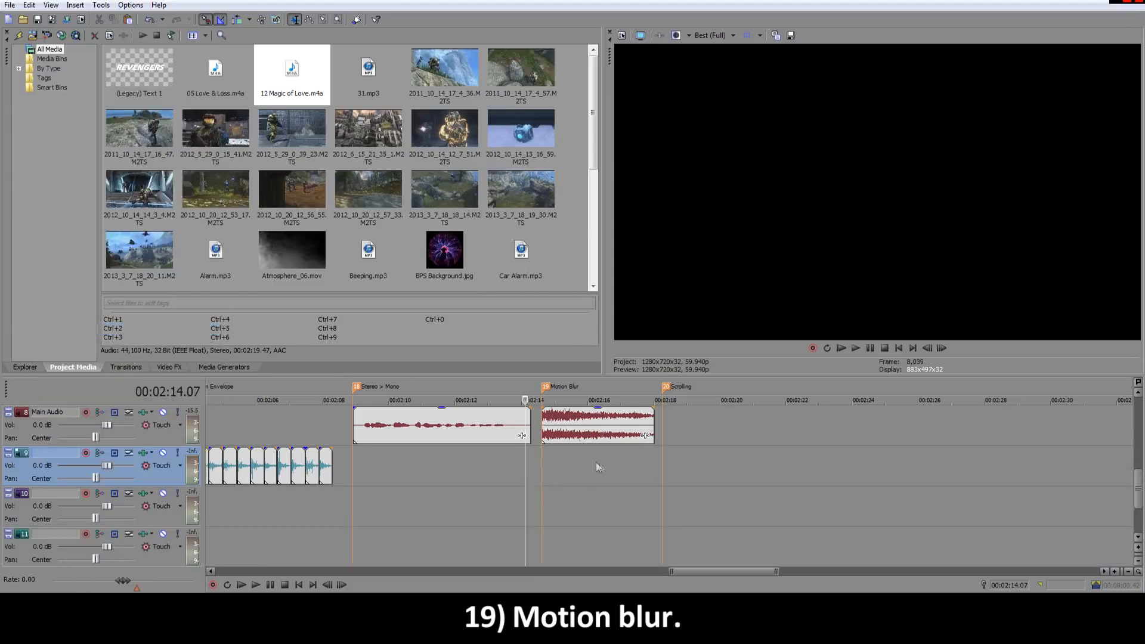
left_click(662, 459)
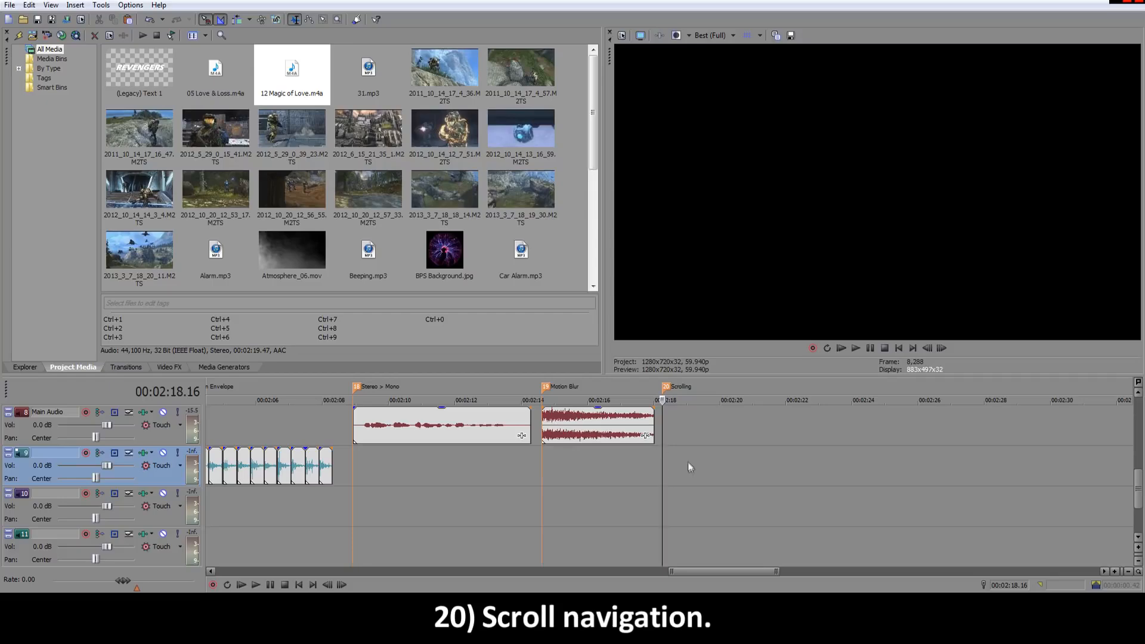
Step: Zoom the timeline out to the whole project, place the cursor at 00:00:38.42, and zoom in and out around it
scroll(688, 461, "up", 3)
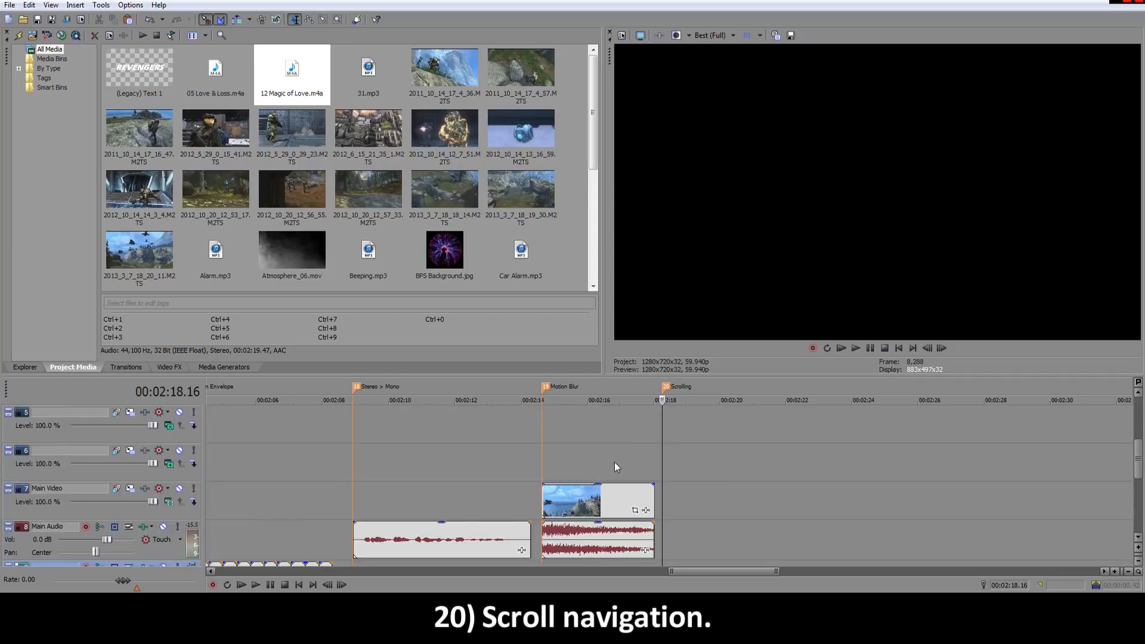
scroll(615, 462, "down", 10)
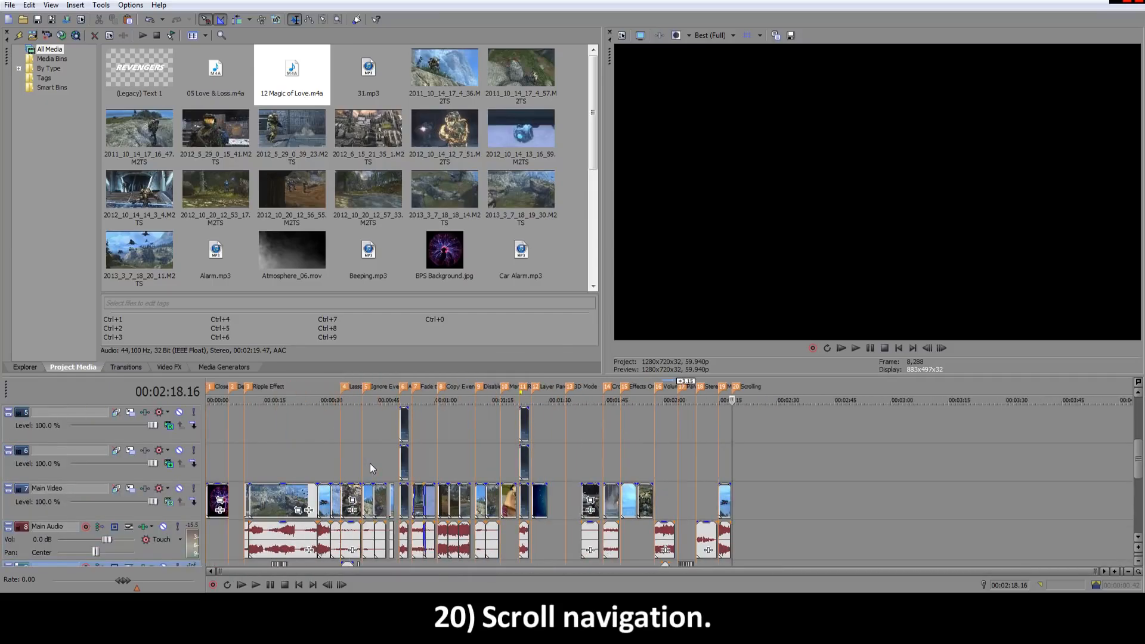
left_click(355, 463)
scroll(421, 465, "up", 3)
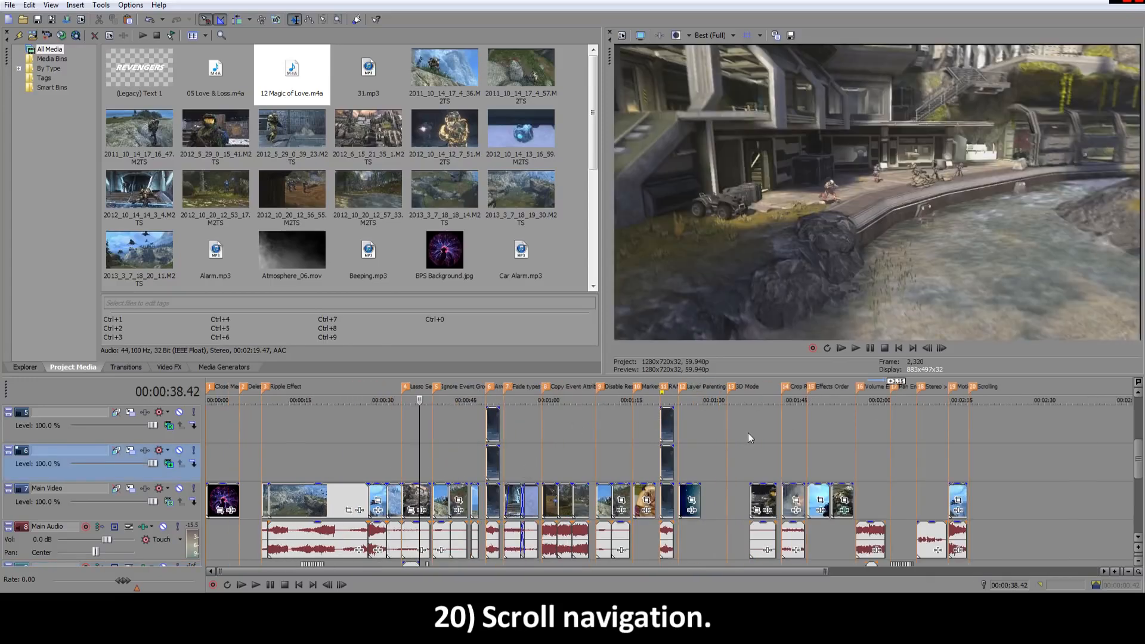
scroll(439, 446, "down", 2)
scroll(611, 468, "up", 6)
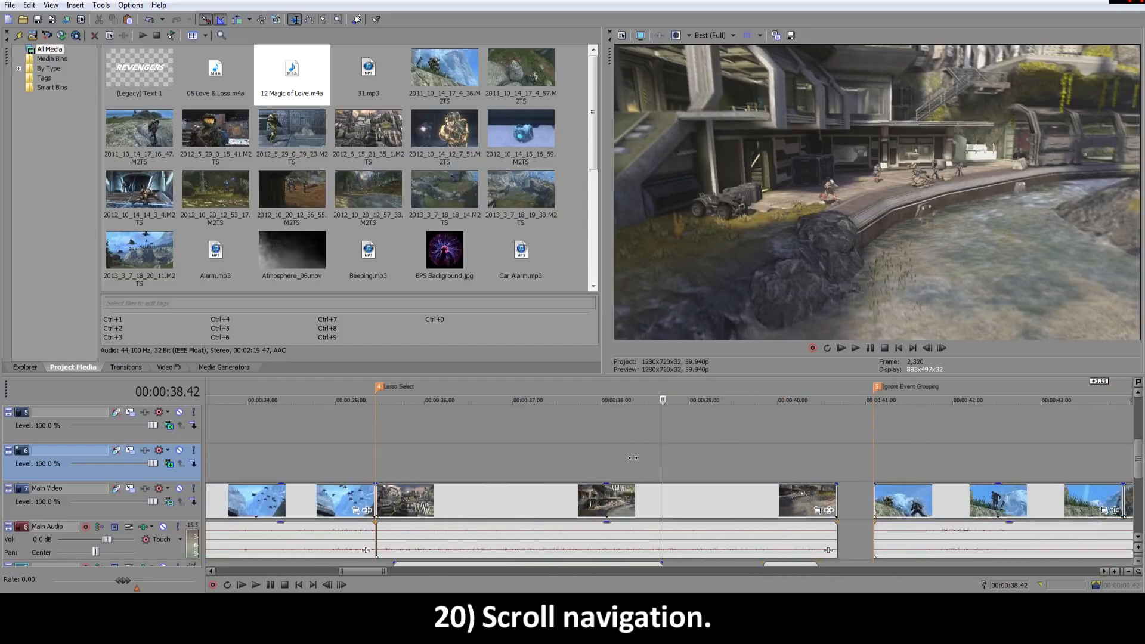
scroll(626, 457, "down", 5)
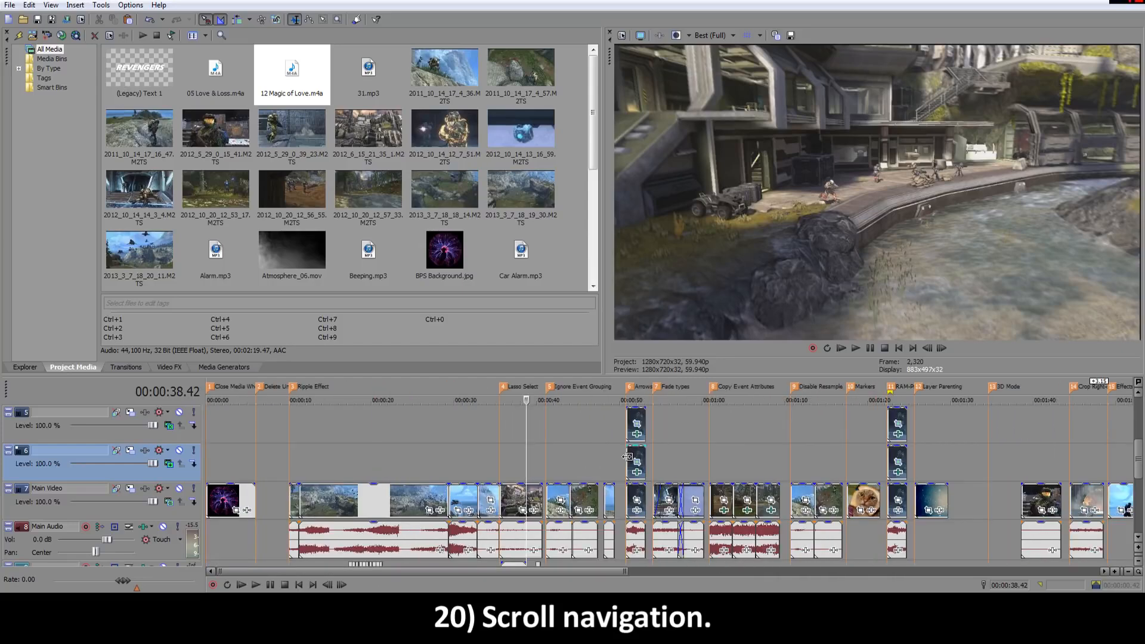
scroll(582, 456, "up", 2)
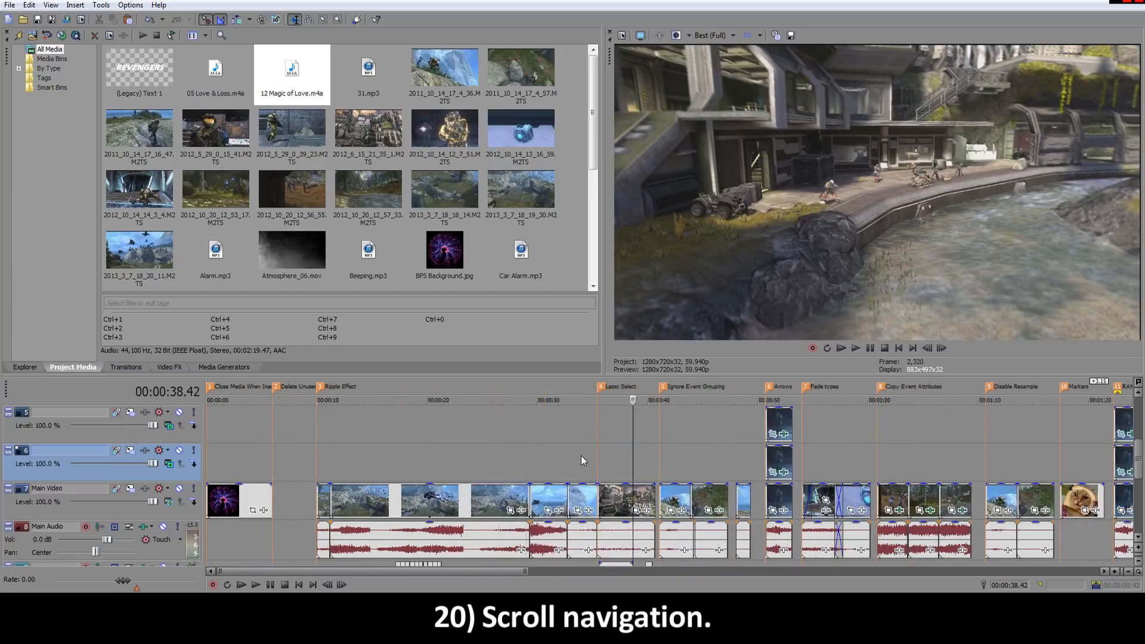
scroll(644, 451, "up", 2)
Step: Pan the timeline horizontally to the Volume Envelope marker and back to the Lasso Select marker
scroll(646, 450, "right", 3)
scroll(645, 450, "right", 8)
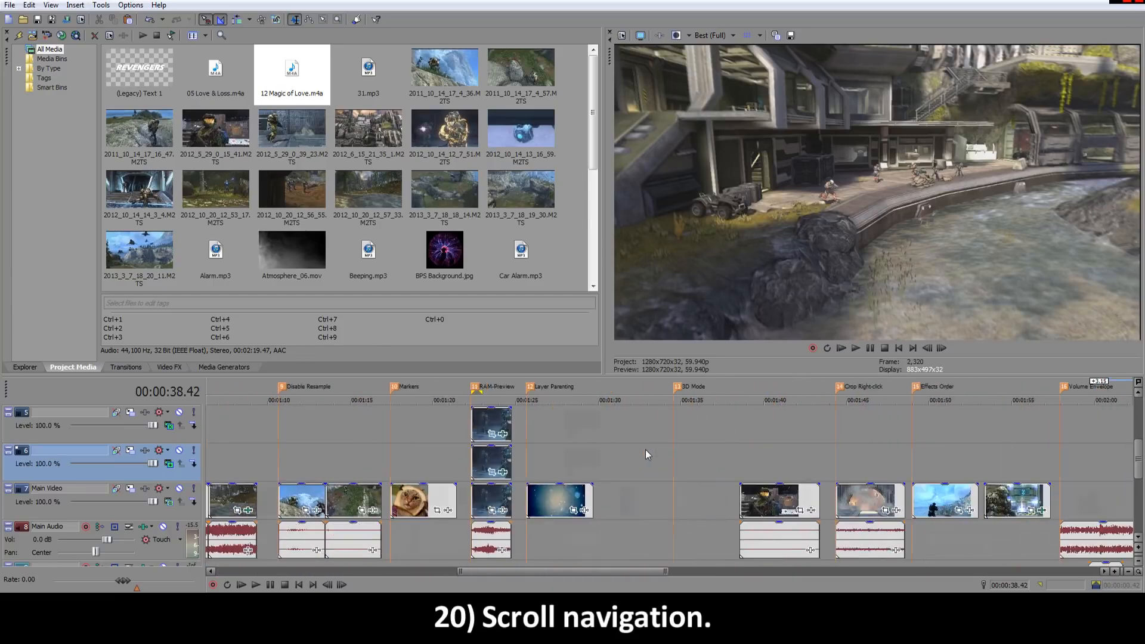
scroll(645, 450, "left", 8)
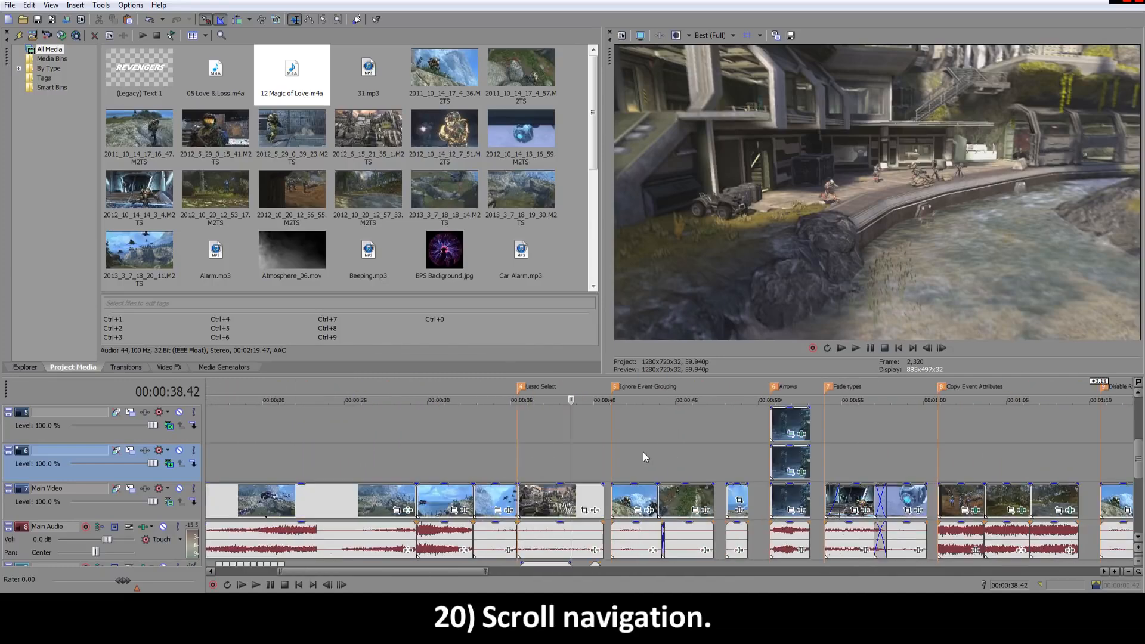
scroll(643, 453, "left", 4)
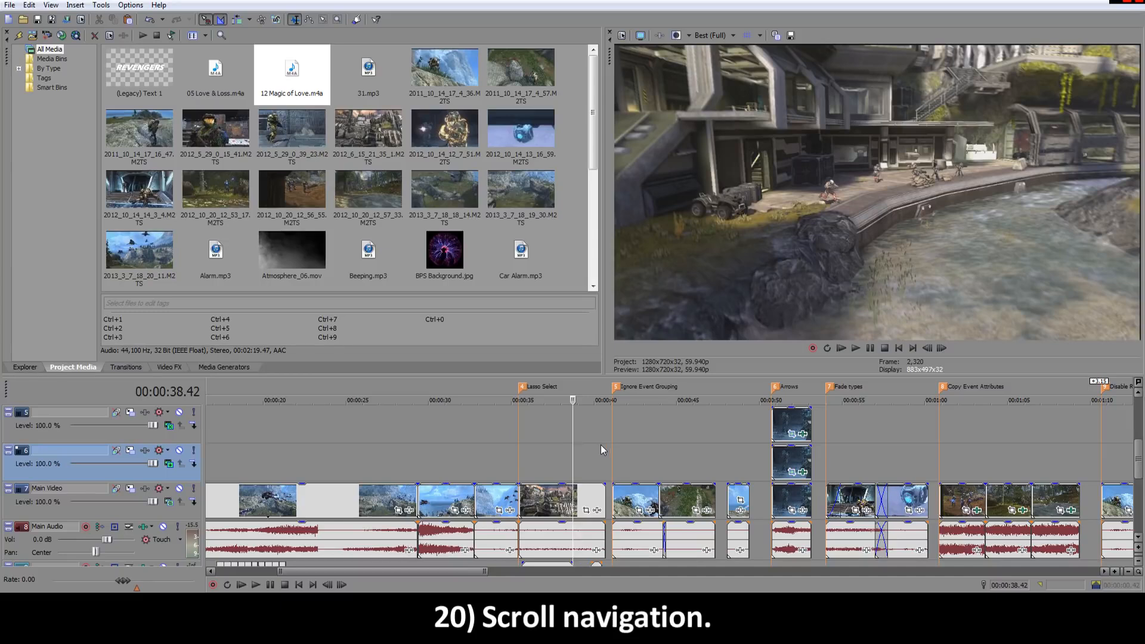
Step: Scroll vertically through the track list between the first video track and the last audio track
left_click_drag(1139, 461, 1139, 427)
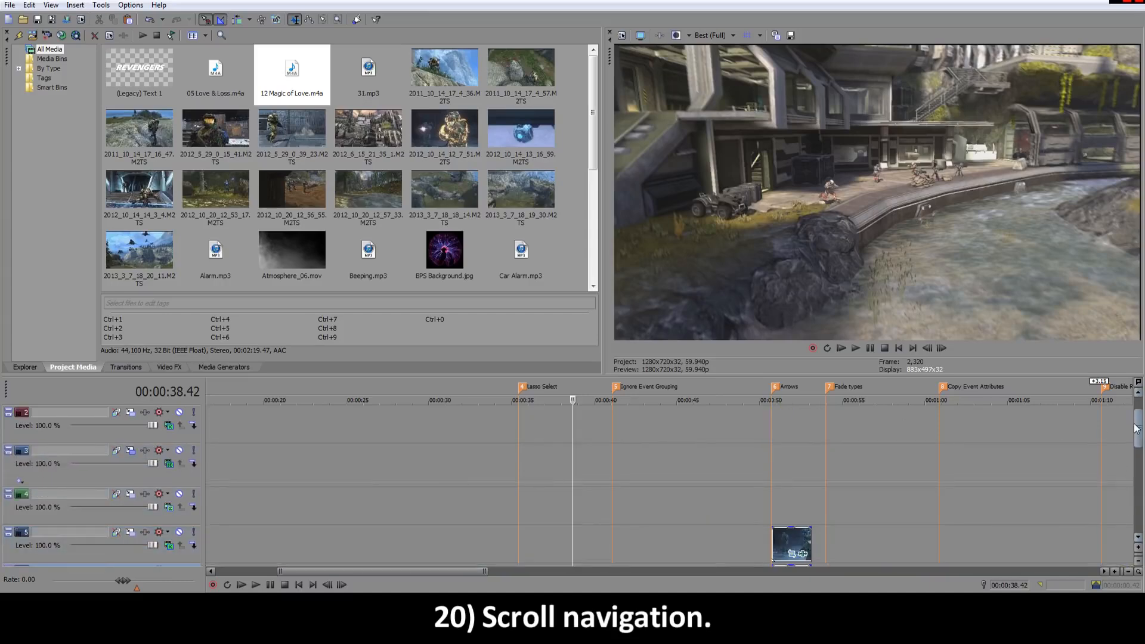
left_click_drag(1139, 443, 1139, 475)
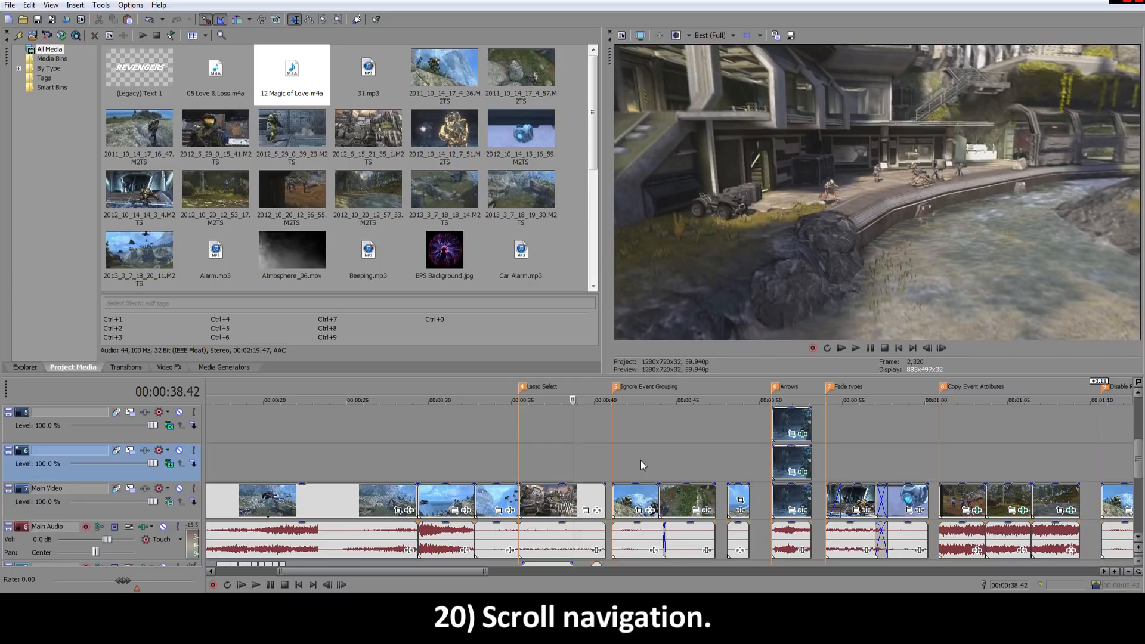
scroll(641, 463, "up", 4)
scroll(641, 463, "down", 9)
scroll(641, 463, "up", 6)
scroll(640, 463, "down", 4)
scroll(641, 463, "down", 2)
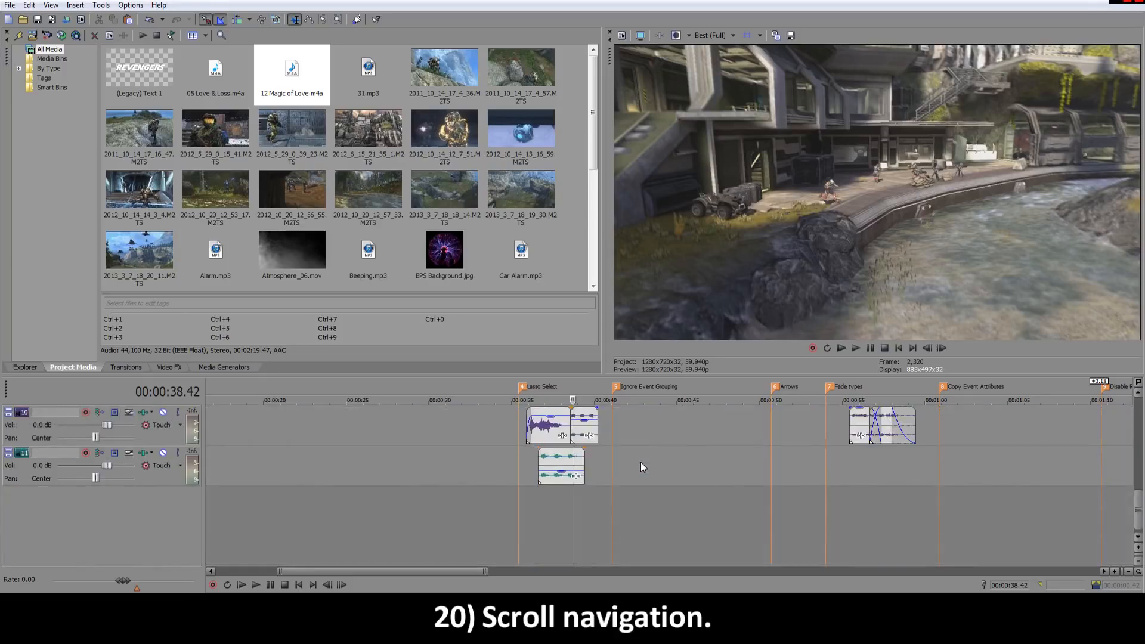
scroll(641, 463, "up", 7)
scroll(641, 463, "up", 2)
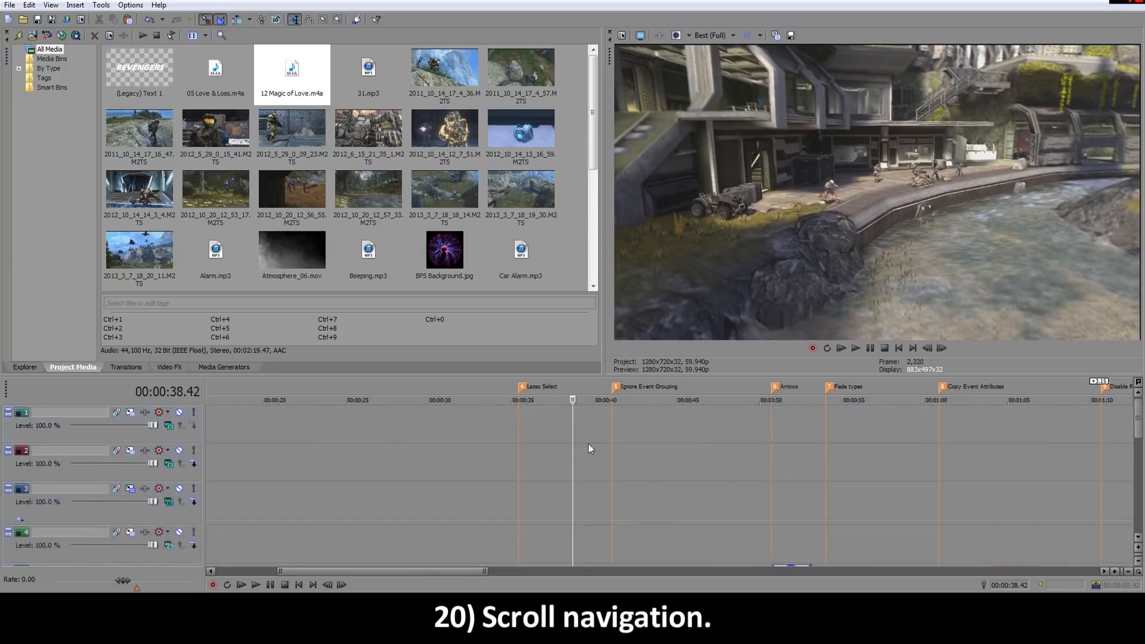
scroll(595, 446, "down", 5)
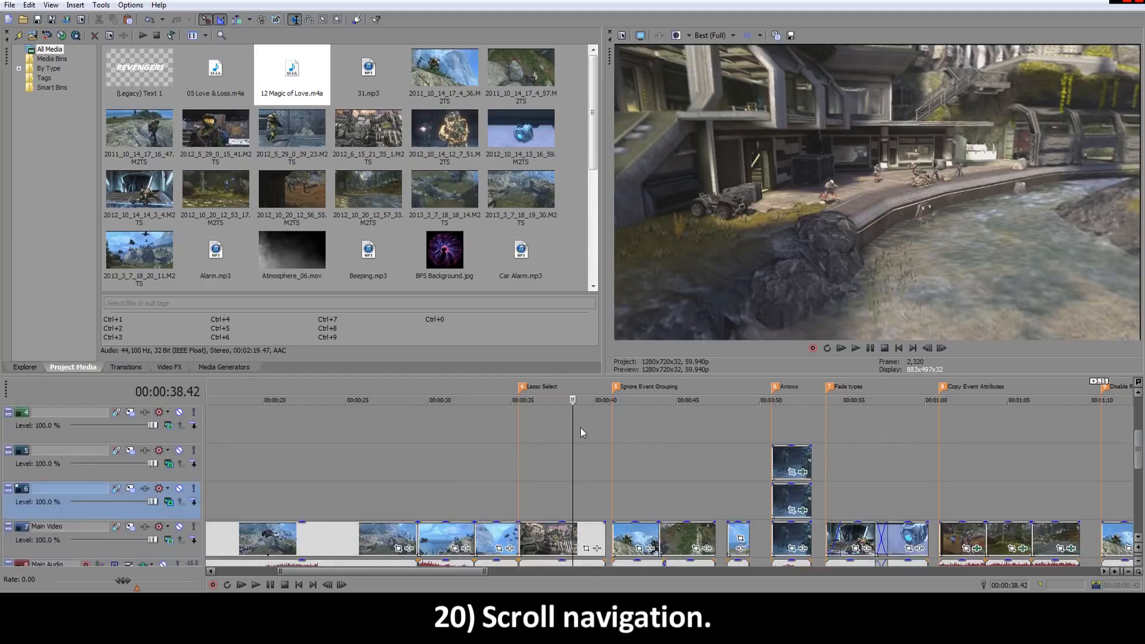
scroll(581, 428, "up", 2)
scroll(581, 427, "down", 3)
mouse_move(1140, 461)
left_mouse_down()
mouse_move(1139, 442)
mouse_move(1141, 475)
left_mouse_up()
scroll(503, 439, "up", 5)
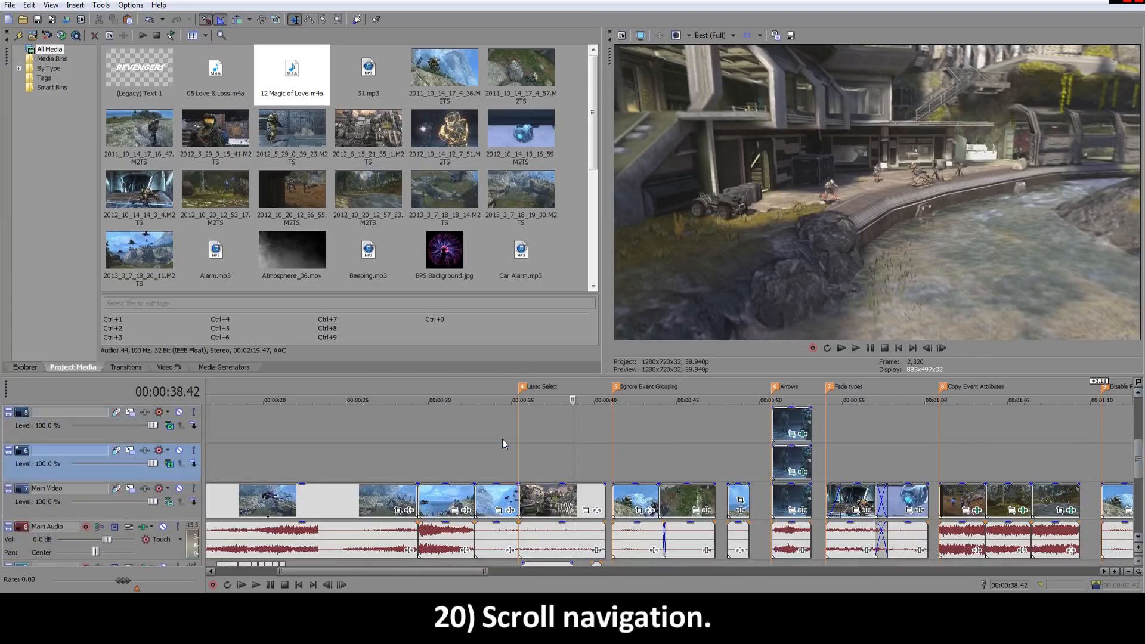
scroll(583, 466, "down", 8)
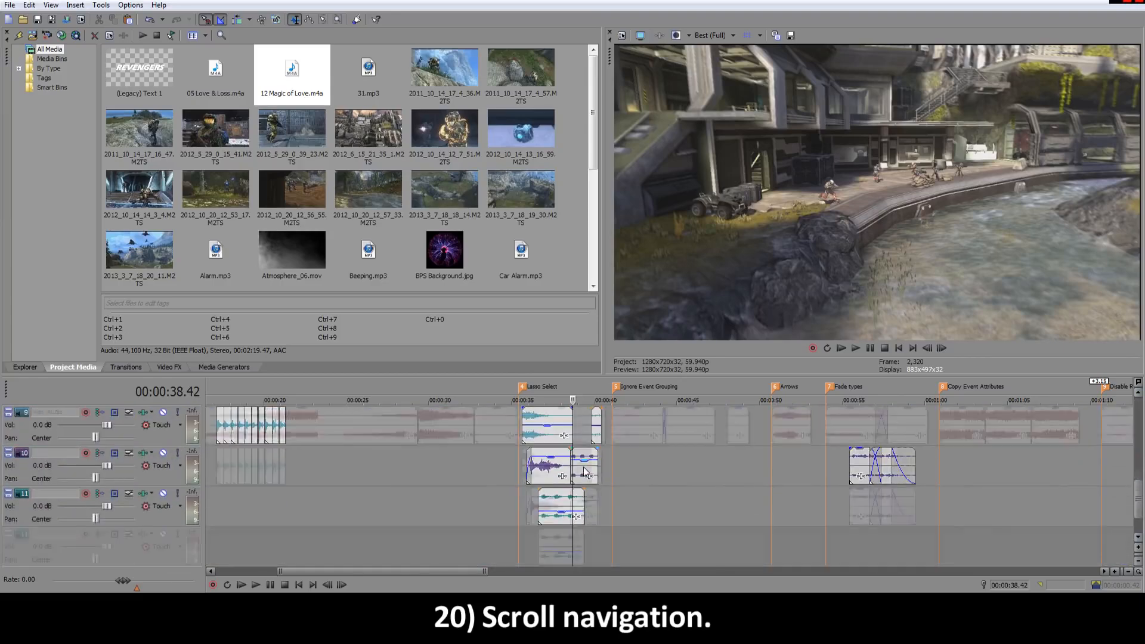
scroll(584, 467, "up", 4)
Step: Navigate the project by combining timeline zooming, horizontal panning and vertical track scrolling
scroll(602, 460, "down", 5)
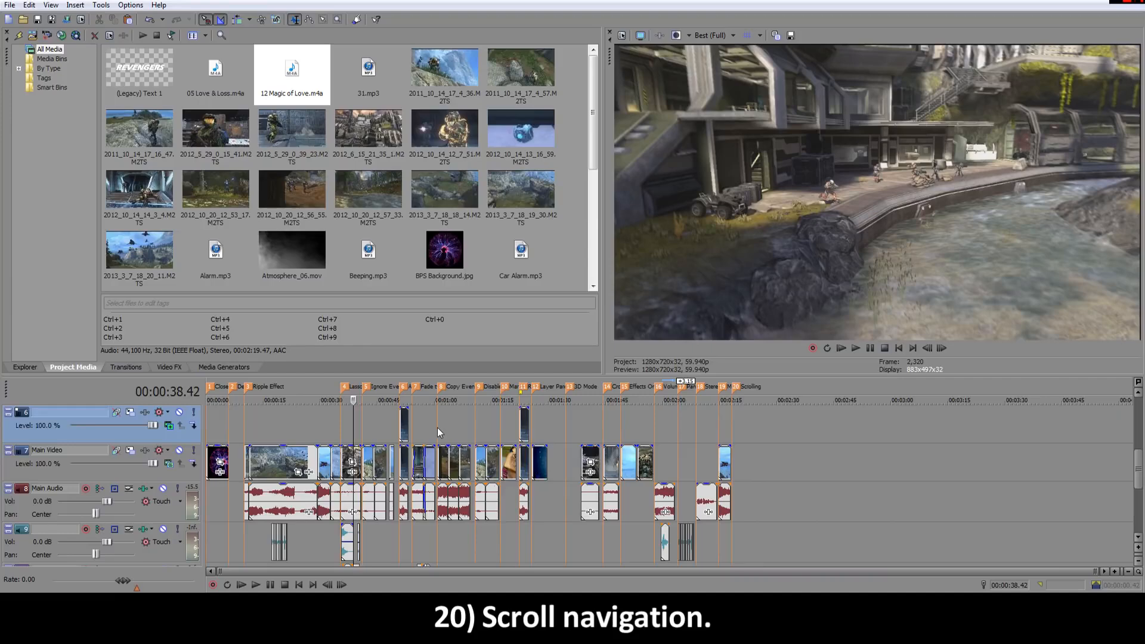
scroll(477, 427, "up", 5)
scroll(509, 440, "right", 8)
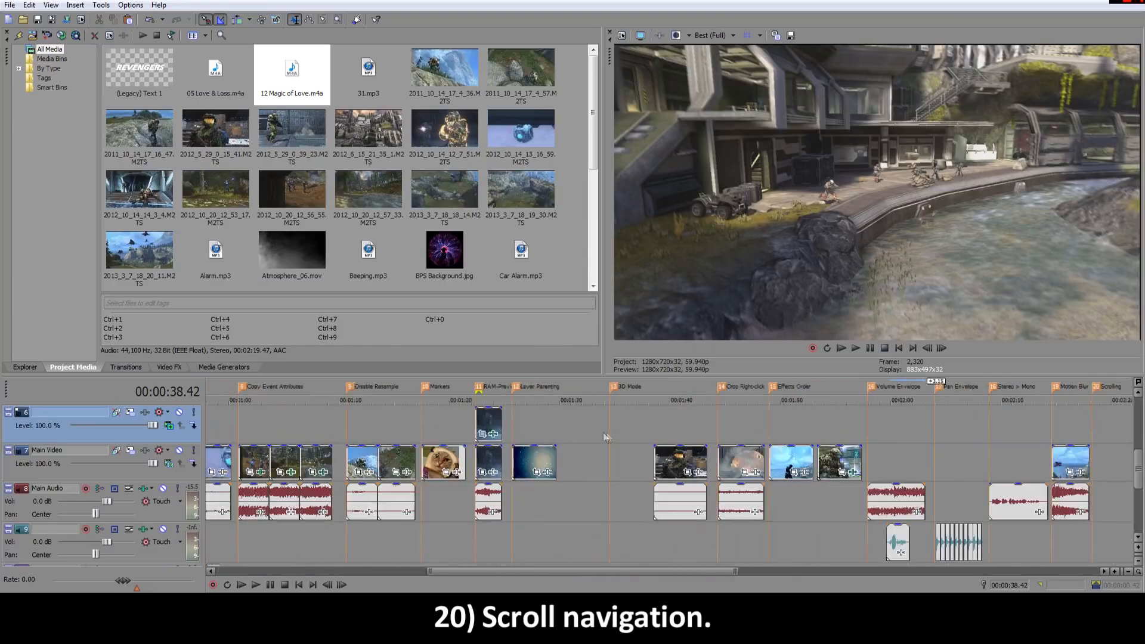
scroll(608, 432, "left", 5)
scroll(609, 432, "down", 2)
scroll(609, 432, "up", 3)
scroll(608, 432, "down", 2)
scroll(607, 432, "up", 2)
scroll(608, 432, "down", 2)
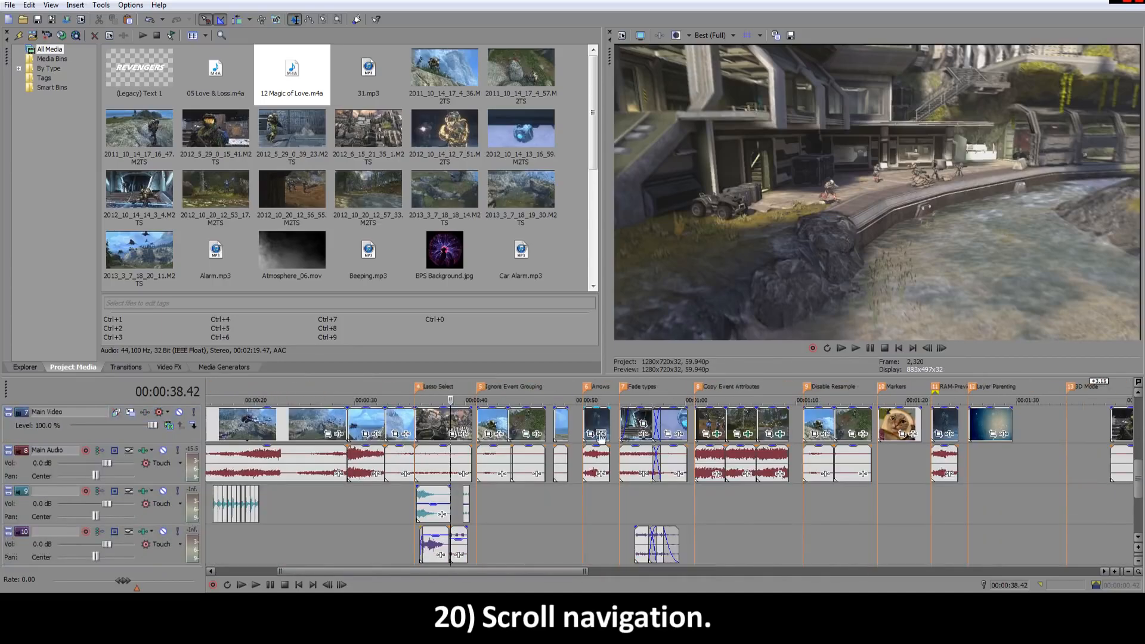
scroll(618, 436, "up", 3)
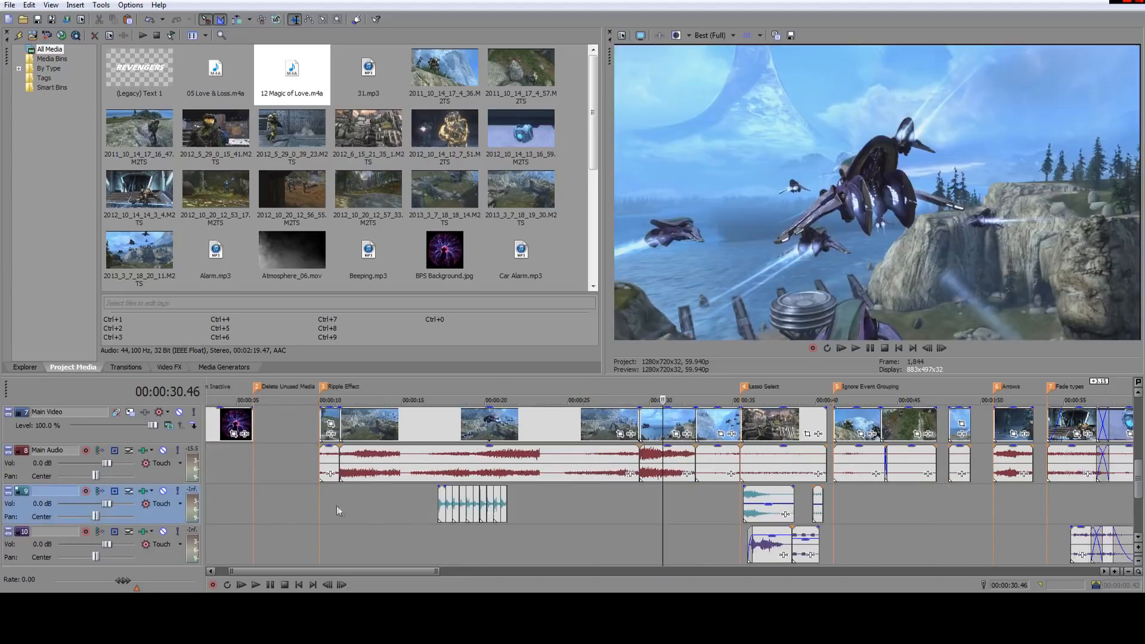
left_click(275, 504)
left_click(234, 495)
scroll(234, 496, "up", 2)
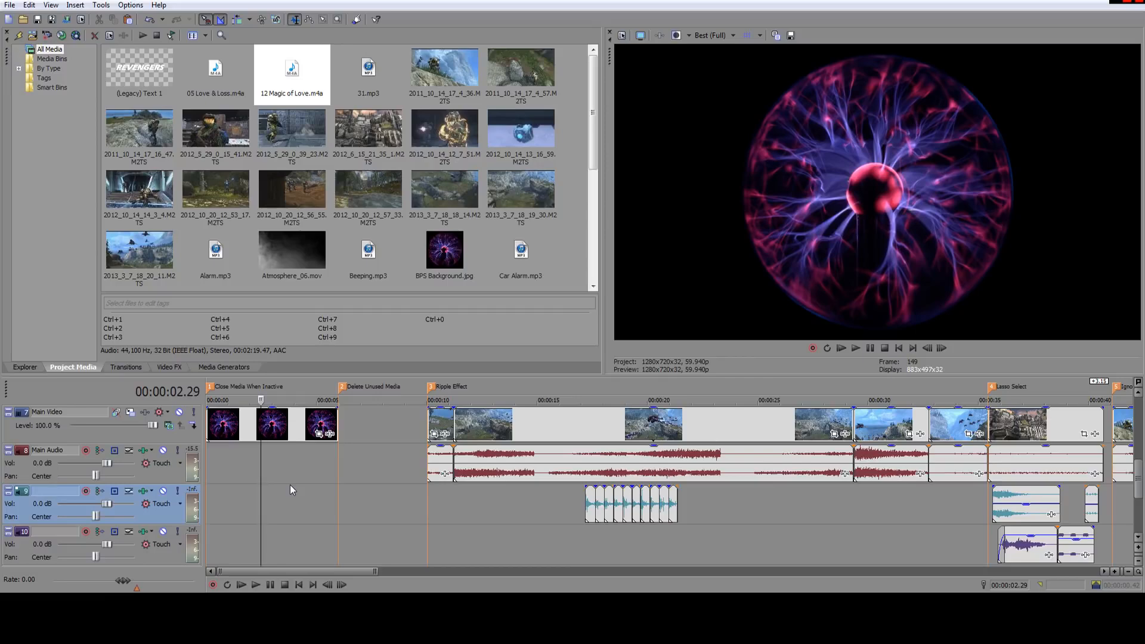
left_click(797, 516)
scroll(753, 515, "down", 2)
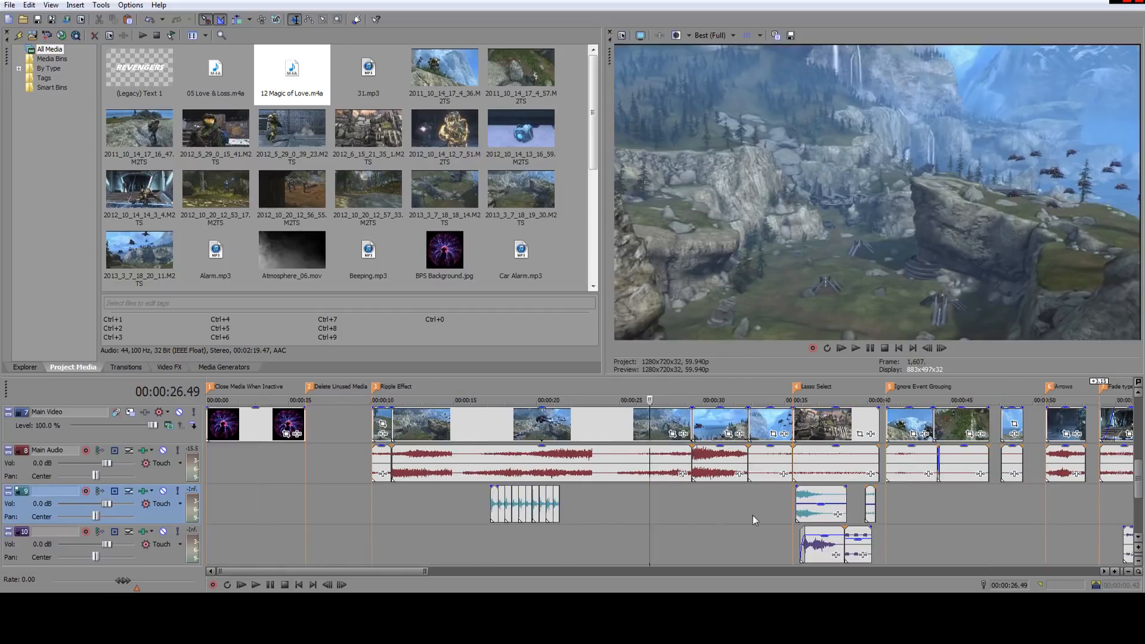